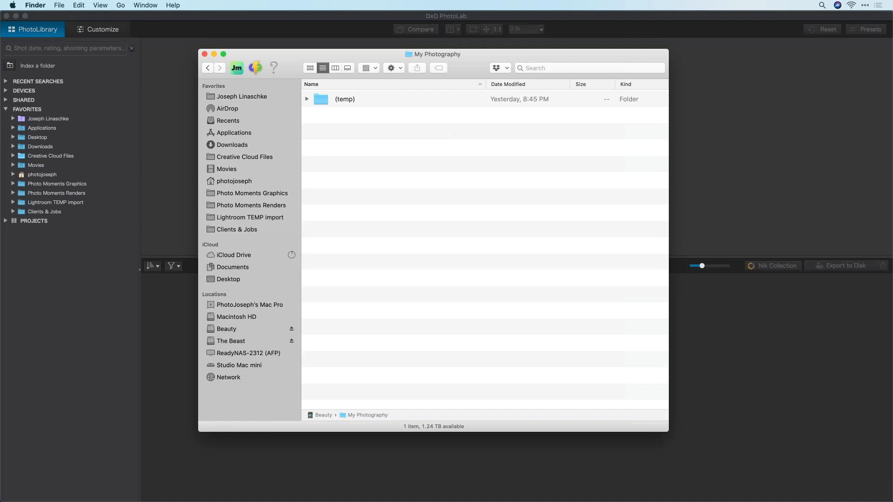
# Switch to Finder and check the parent path of the My Photography folder.
pyautogui.press('super+Tab')
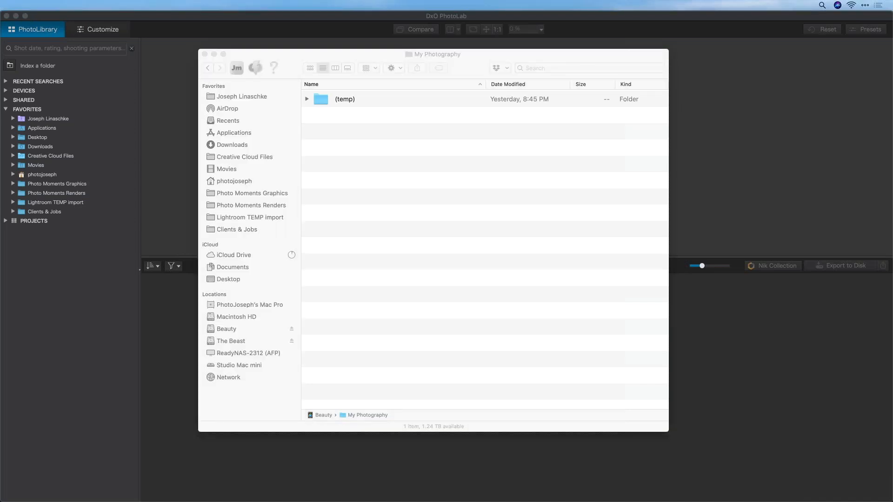
pyautogui.click(345, 195)
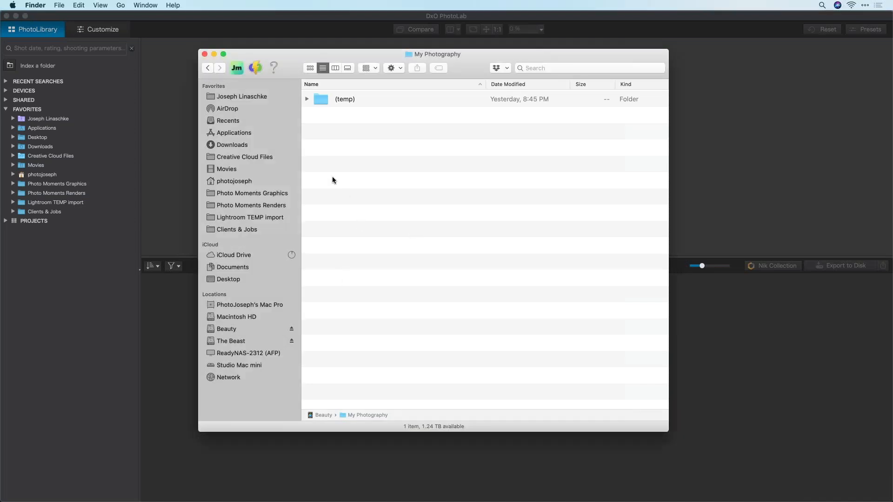
pyautogui.moveTo(465, 57); pyautogui.dragTo(468, 62)
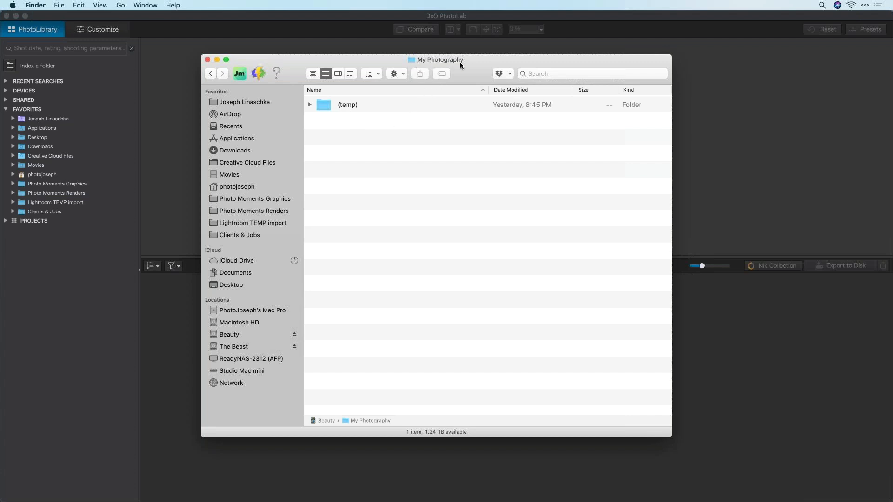
pyautogui.keyDown('super'); pyautogui.click(447, 60); pyautogui.keyUp('super')
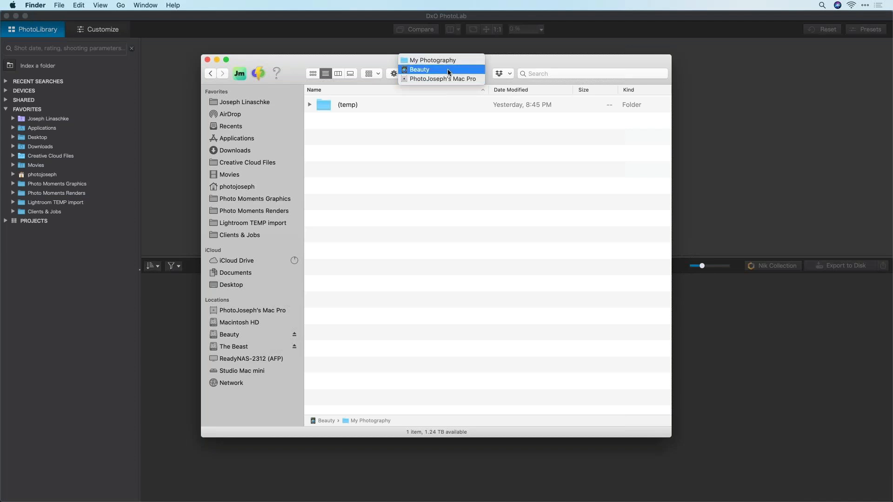
pyautogui.click(439, 104)
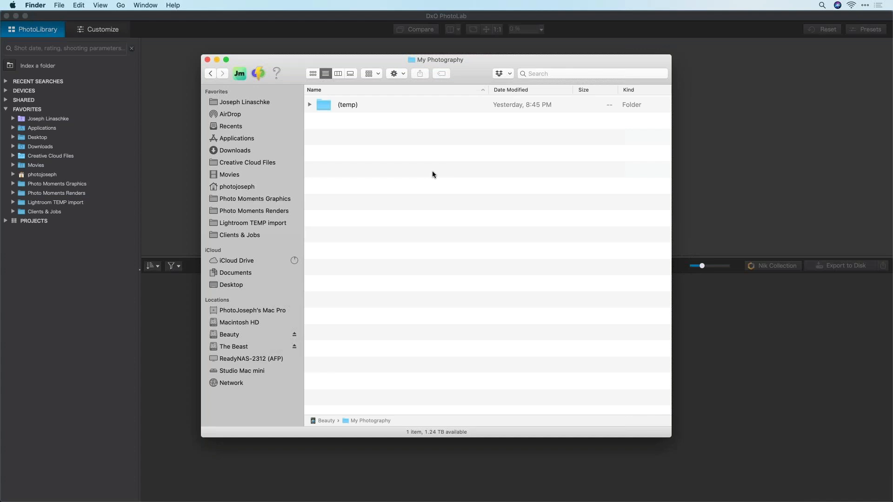
# Create a folder named "Personal & Family" inside My Photography.
pyautogui.press('super+shift+n')
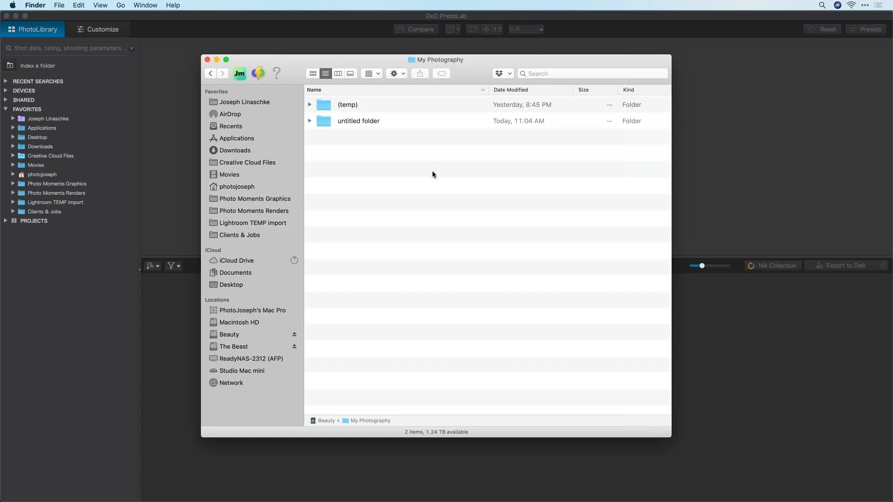
pyautogui.write('PERSONAL')
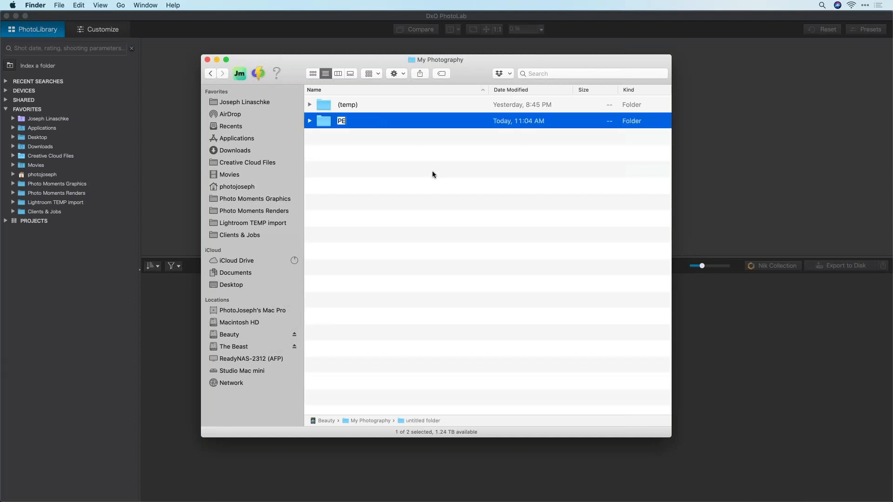
pyautogui.press('BackSpace')
pyautogui.press('BackSpace')
pyautogui.press('BackSpace')
pyautogui.press('BackSpace')
pyautogui.press('BackSpace')
pyautogui.press('BackSpace')
pyautogui.press('BackSpace')
pyautogui.press('BackSpace')
pyautogui.write('Personal and Prof')
pyautogui.press('BackSpace')
pyautogui.press('BackSpace')
pyautogui.press('BackSpace')
pyautogui.press('BackSpace')
pyautogui.press('BackSpace')
pyautogui.press('BackSpace')
pyautogui.press('BackSpace')
pyautogui.press('BackSpace')
pyautogui.write('& Family')
pyautogui.press('Return')
# Create a folder named "Client & Project" alongside the Personal & Family folder.
pyautogui.press('super+shift+n')
pyautogui.write('Client ')
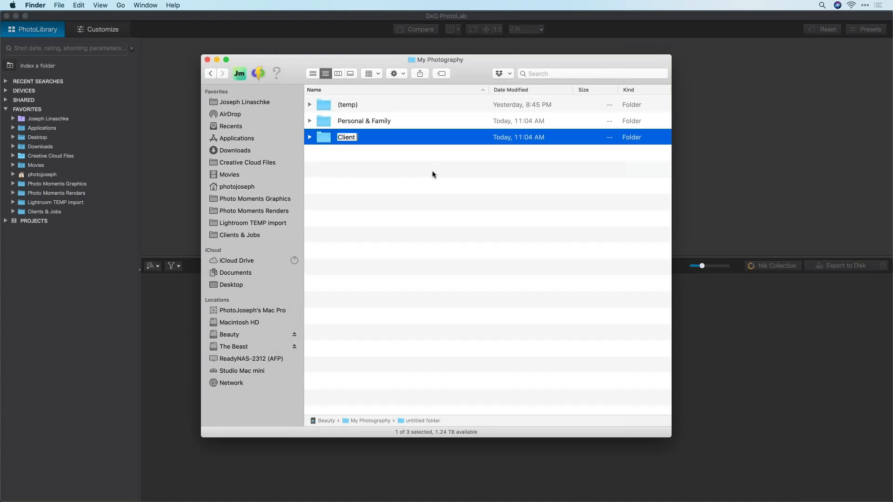
pyautogui.write('& Project')
pyautogui.press('Return')
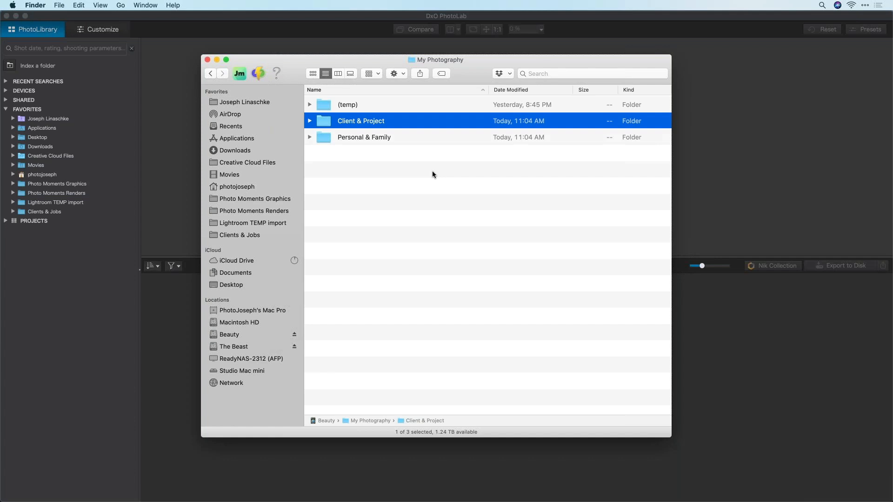
pyautogui.hotkey('shift', 'Down')
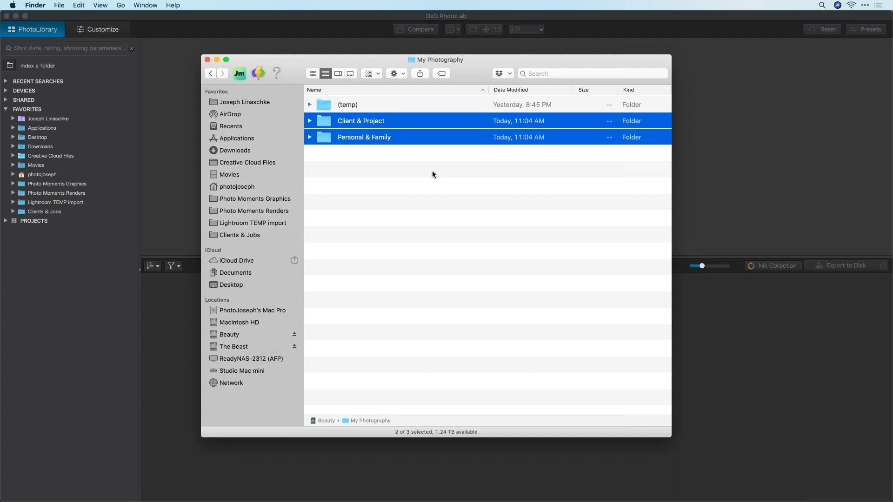
pyautogui.press('Up')
pyautogui.press('Down')
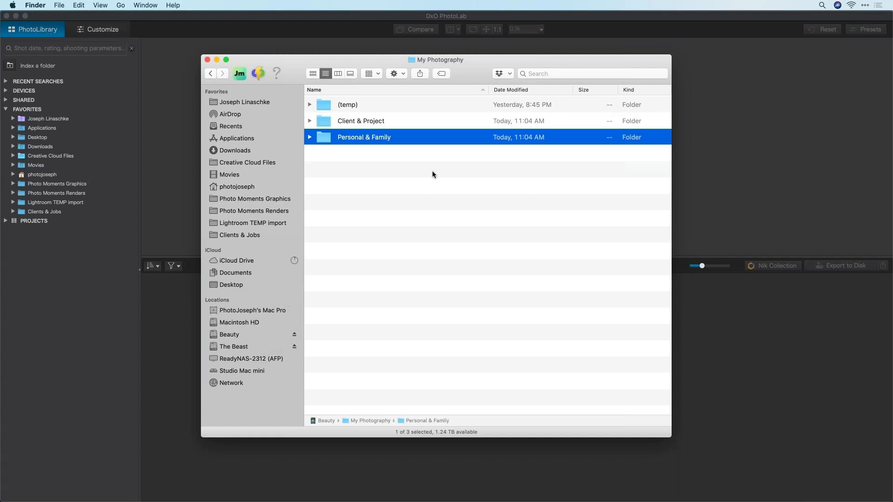
pyautogui.press('Up')
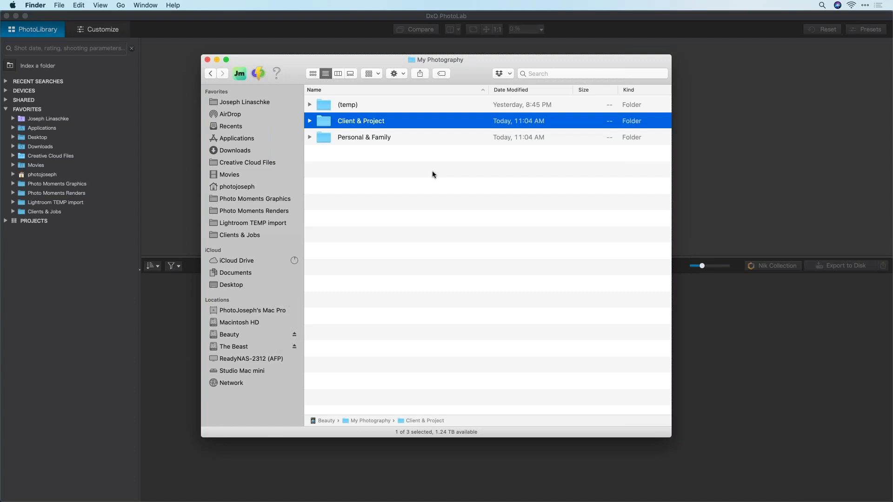
pyautogui.press('Down')
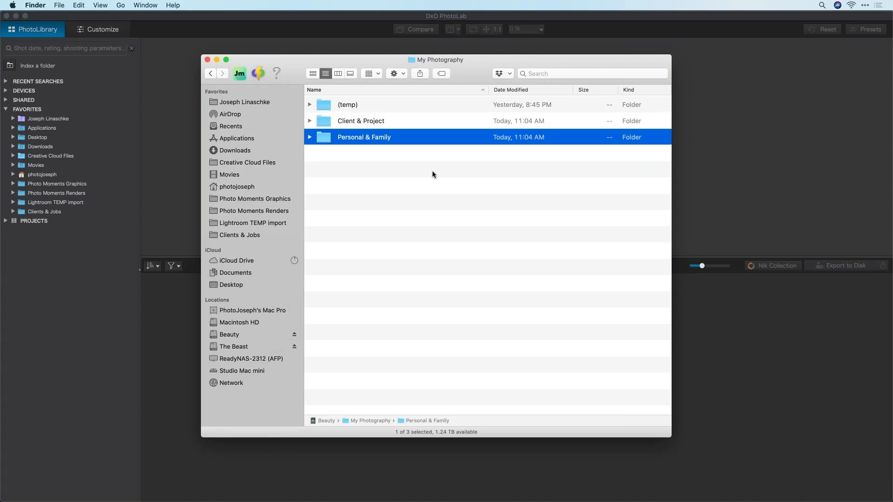
pyautogui.press('Up')
pyautogui.press('Down')
pyautogui.press('Up')
pyautogui.press('Down')
# Create two year folders named "2019" and "2020" in My Photography.
pyautogui.press('super+shift+n')
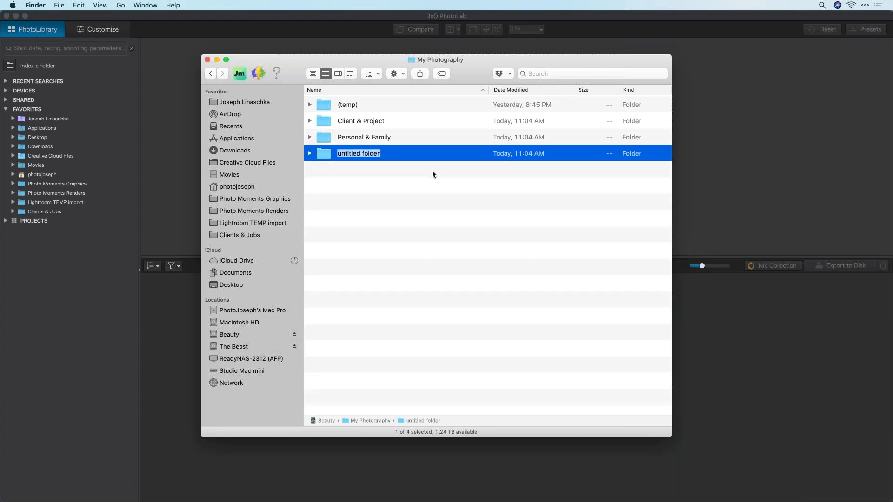
pyautogui.write('2019')
pyautogui.press('Return')
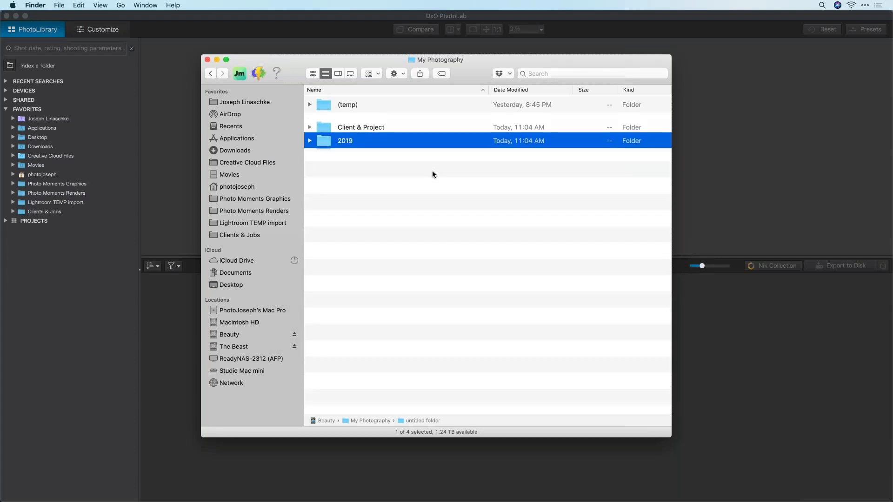
pyautogui.press('super+shift+n')
pyautogui.write('2020')
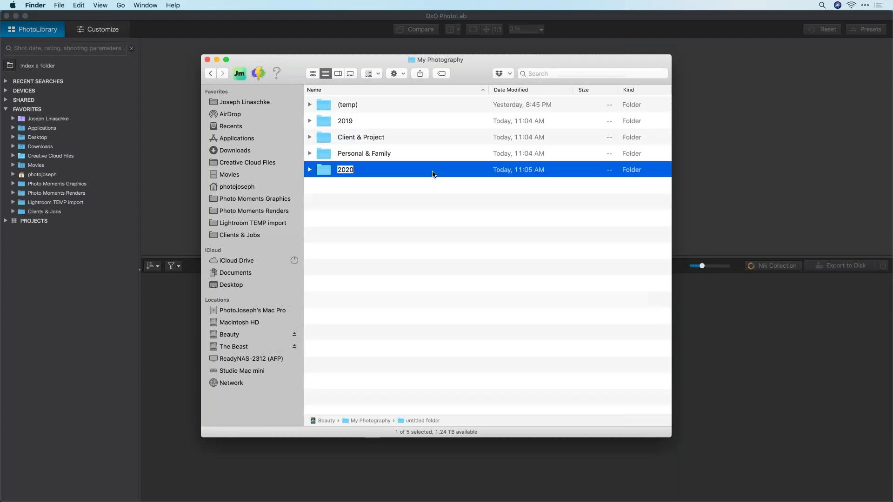
pyautogui.press('Return')
# Move the 2019 and 2020 folders into Client & Project and place copies of both in Personal & Family.
pyautogui.hotkey('shift', 'Up')
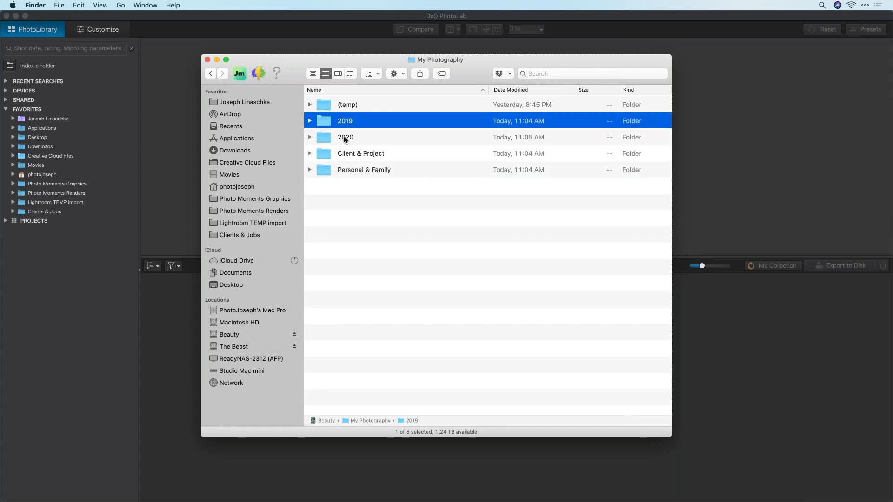
pyautogui.moveTo(346, 136); pyautogui.dragTo(366, 154)
pyautogui.click(310, 122)
pyautogui.keyDown('shift'); pyautogui.click(356, 154); pyautogui.keyUp('shift')
pyautogui.moveTo(355, 154); pyautogui.dragTo(358, 170)
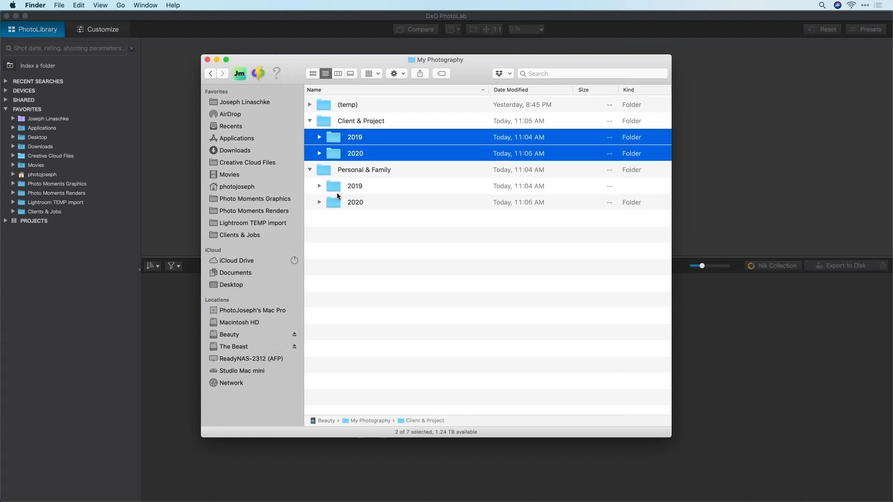
pyautogui.click(357, 122)
pyautogui.click(358, 139)
pyautogui.click(359, 154)
pyautogui.click(360, 188)
pyautogui.click(363, 204)
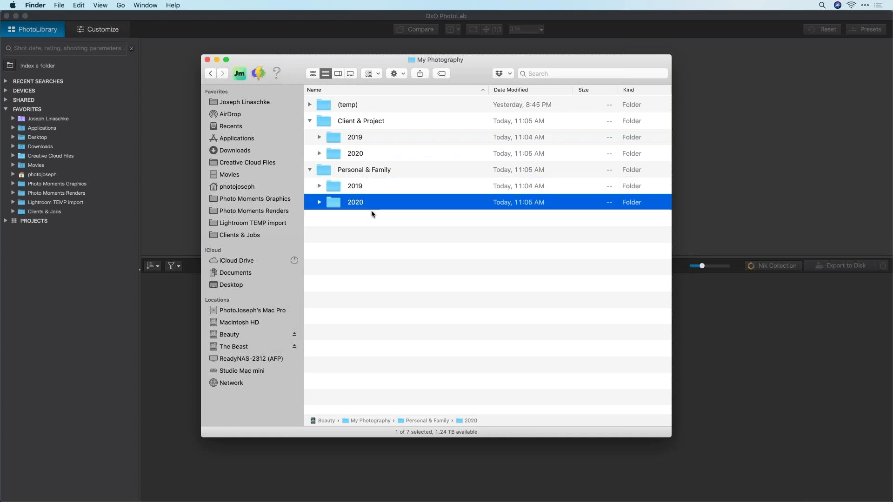
# Add a new folder directly in My Photography and enter "2020-11-24 | Trip to Paris!" as its name.
pyautogui.click(375, 225)
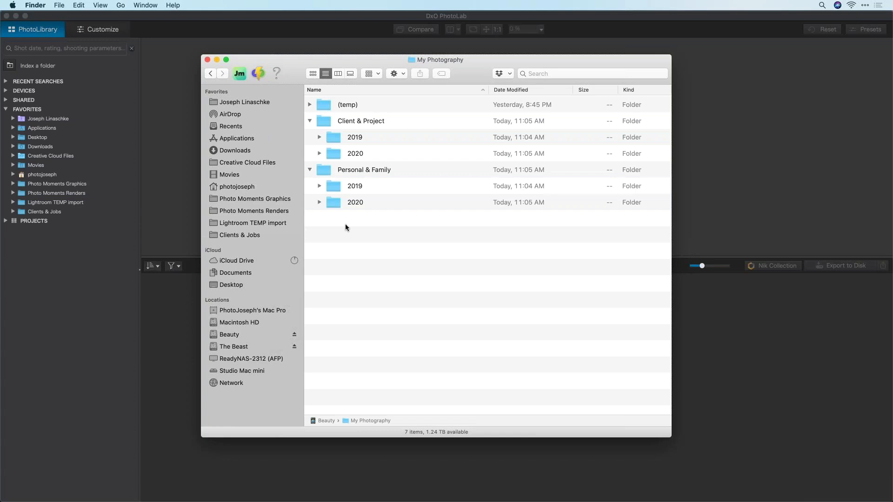
pyautogui.press('super+shift+n')
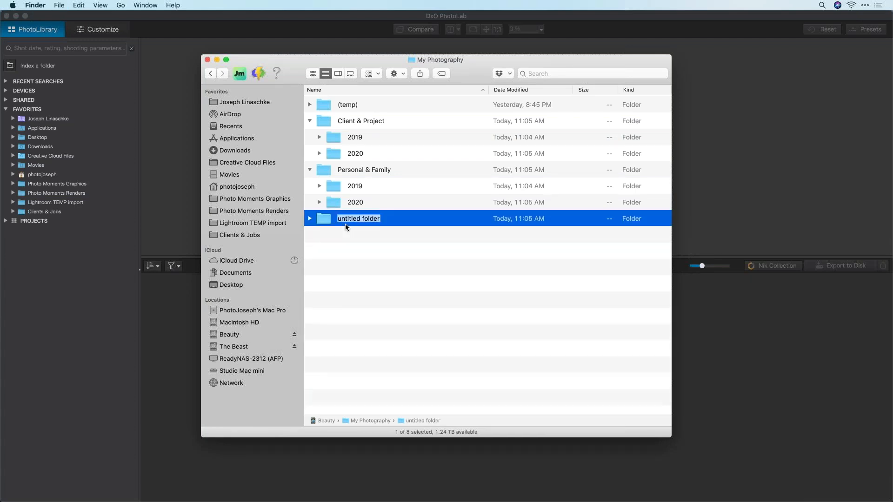
pyautogui.write('2020-11-24 | Tir')
pyautogui.press('BackSpace')
pyautogui.press('BackSpace')
pyautogui.write('rip to Paris!')
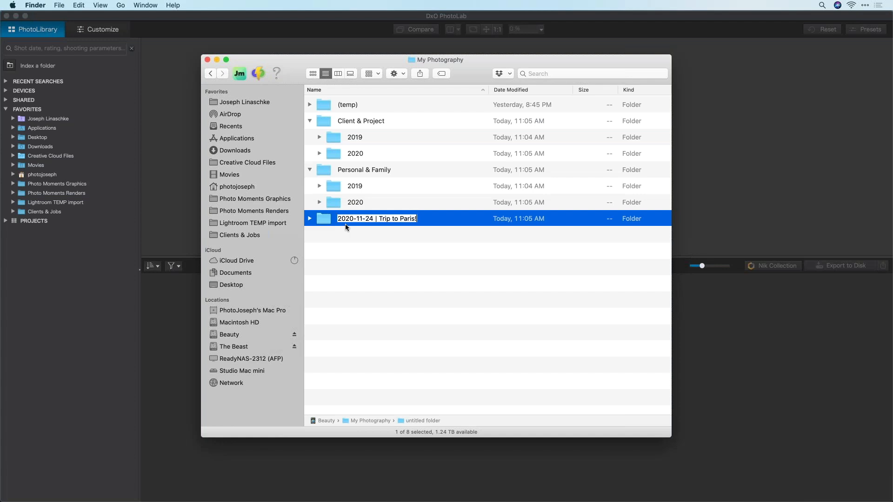
# Change the description after the date in the new folder's name so it reads "2020-11-24 | Shoot for nike".
pyautogui.press('BackSpace')
pyautogui.press('BackSpace')
pyautogui.press('BackSpace')
pyautogui.press('BackSpace')
pyautogui.press('BackSpace')
pyautogui.press('BackSpace')
pyautogui.press('BackSpace')
pyautogui.press('BackSpace')
pyautogui.press('BackSpace')
pyautogui.press('BackSpace')
pyautogui.press('BackSpace')
pyautogui.press('BackSpace')
pyautogui.press('BackSpace')
pyautogui.press('BackSpace')
pyautogui.write('Shoot for Nike')
pyautogui.press('BackSpace')
pyautogui.press('BackSpace')
pyautogui.press('BackSpace')
pyautogui.press('BackSpace')
pyautogui.write('nike')
pyautogui.press('Return')
pyautogui.press('Return')
pyautogui.press('Right')
pyautogui.hotkey('alt', 'shift', 'Left')
pyautogui.hotkey('alt', 'shift', 'Left')
pyautogui.hotkey('alt', 'shift', 'Left')
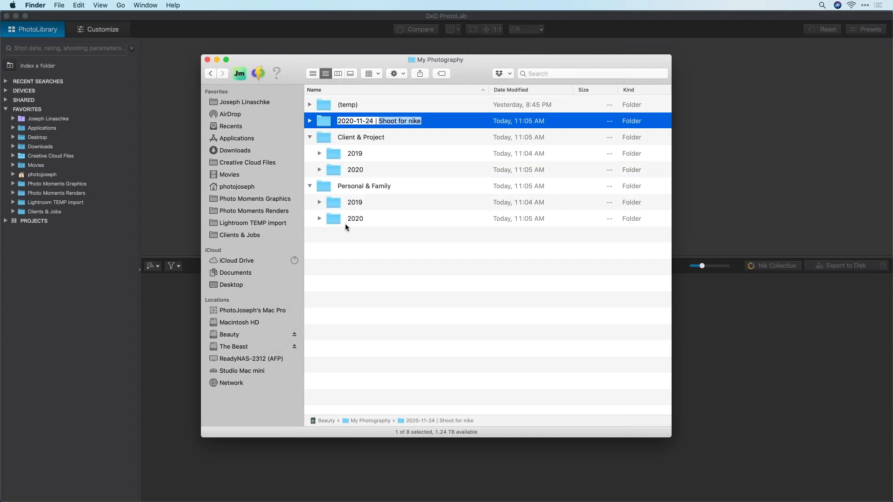
pyautogui.hotkey('alt', 'shift', 'Left')
pyautogui.hotkey('alt', 'shift', 'Left')
pyautogui.hotkey('alt', 'shift', 'Left')
pyautogui.hotkey('alt', 'shift', 'Left')
pyautogui.hotkey('alt', 'shift', 'Right')
pyautogui.hotkey('alt', 'shift', 'Right')
pyautogui.hotkey('alt', 'shift', 'Right')
pyautogui.hotkey('alt', 'shift', 'Right')
pyautogui.press('Right')
pyautogui.press('Return')
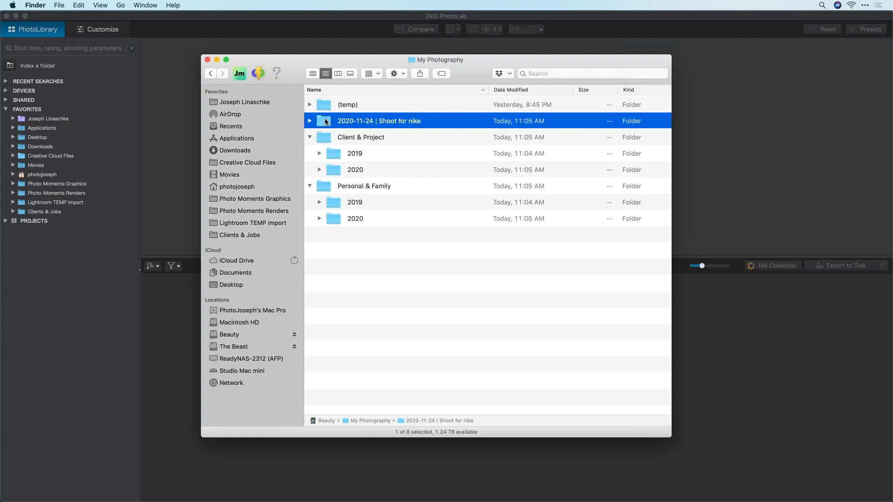
# Move the "2020-11-24 | Shoot for nike" folder into Client & Project's 2020 folder and back out to My Photography.
pyautogui.moveTo(325, 118); pyautogui.dragTo(333, 174)
pyautogui.click(344, 168)
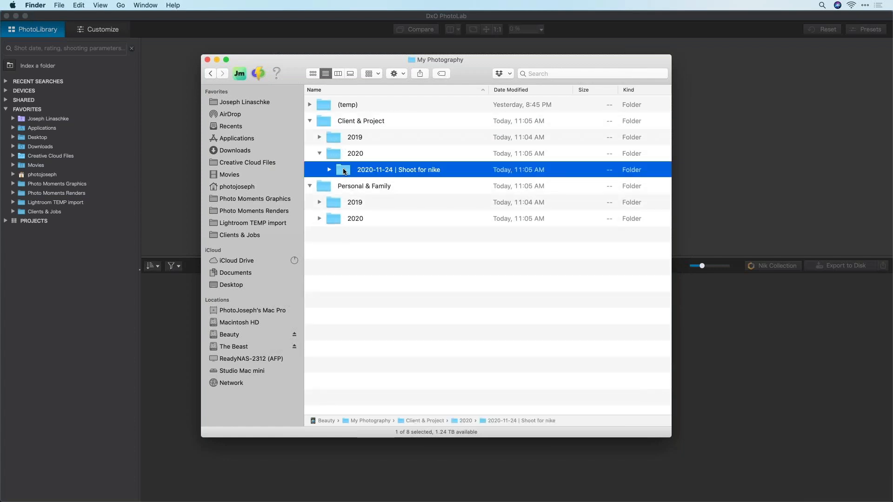
pyautogui.moveTo(345, 172); pyautogui.dragTo(373, 257)
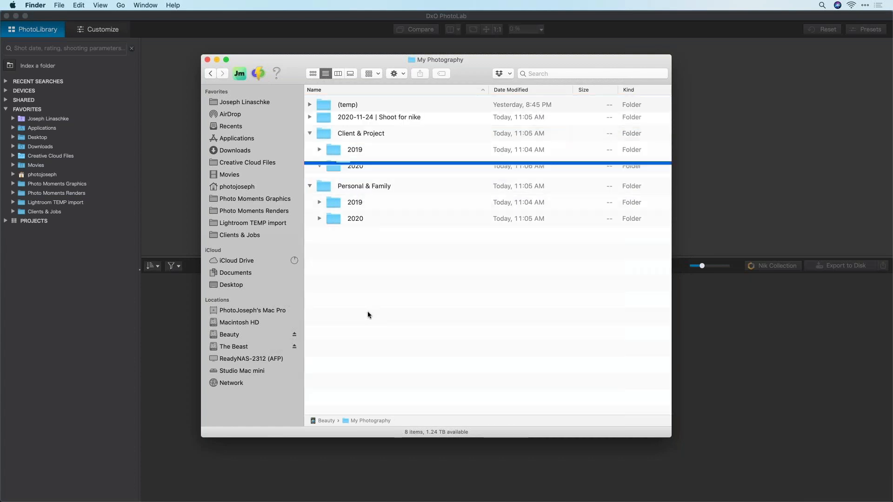
# Place the "2020-11-24 | Shoot for nike" folder inside the 2020 folder of Client & Project.
pyautogui.click(346, 122)
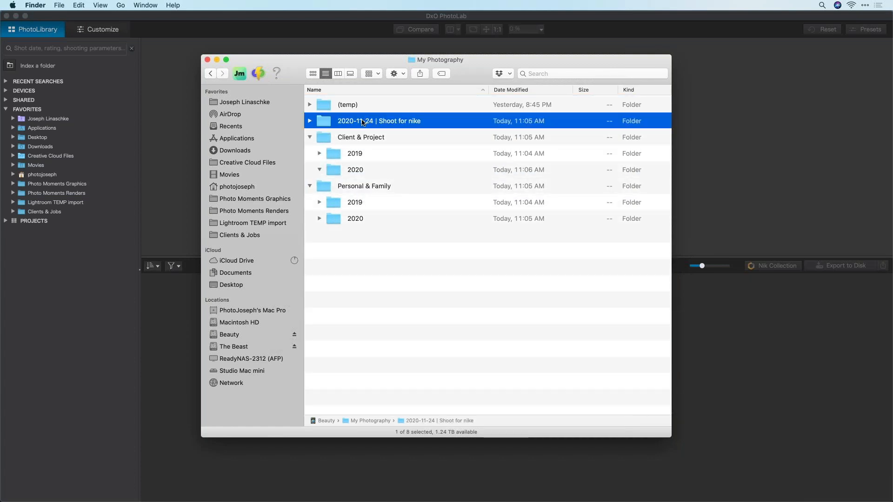
pyautogui.click(348, 122)
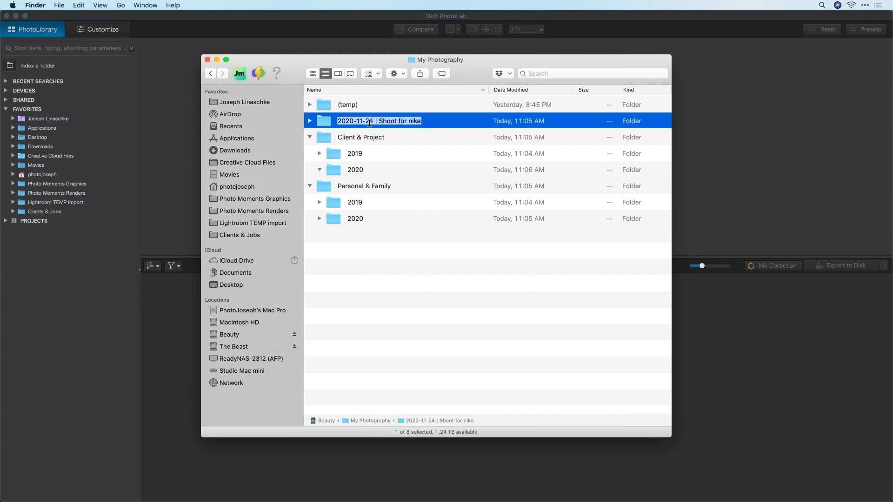
pyautogui.click(324, 124)
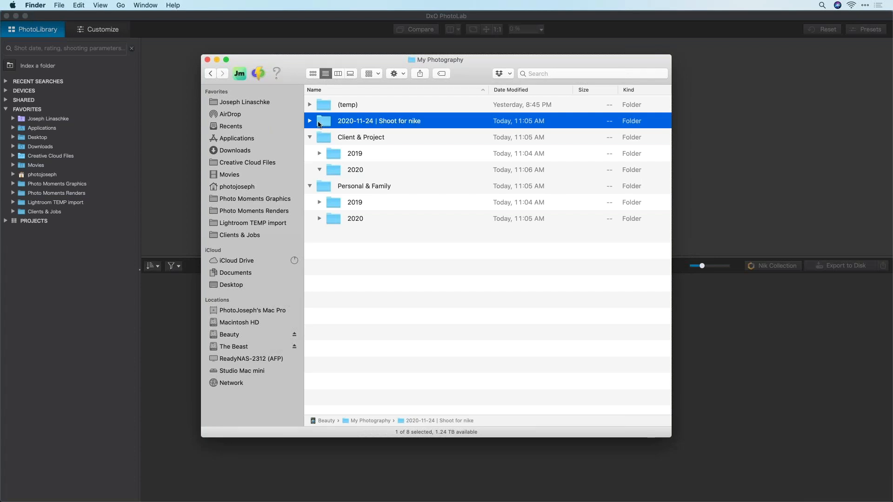
pyautogui.moveTo(323, 122); pyautogui.dragTo(350, 169)
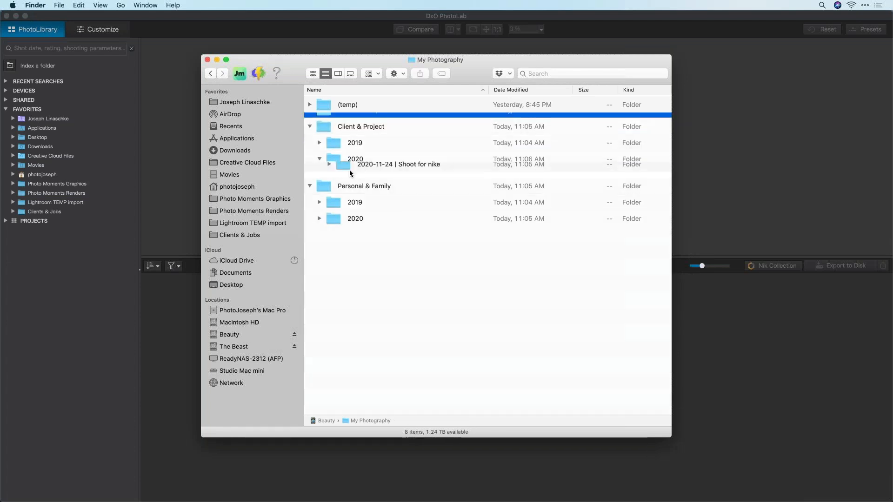
pyautogui.click(373, 170)
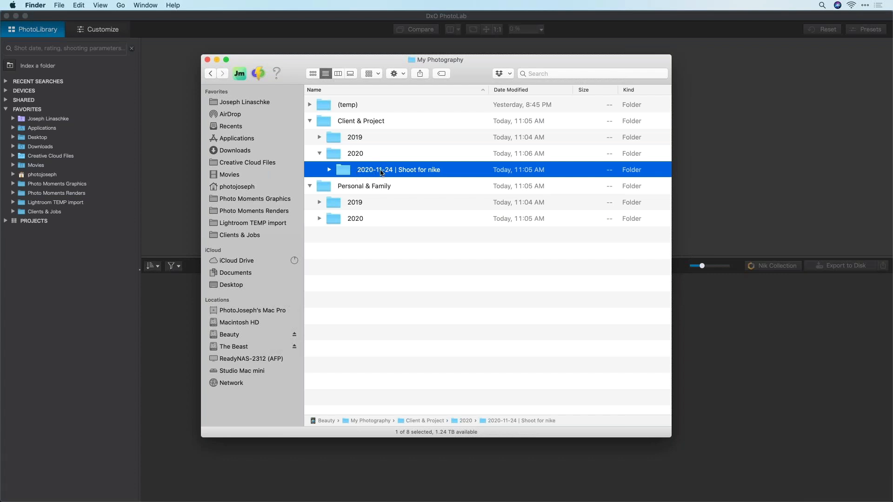
# Create a folder named "2020-01-05 | name" directly in My Photography.
pyautogui.click(428, 242)
pyautogui.press('super+shift+n')
pyautogui.write('2020-01-05')
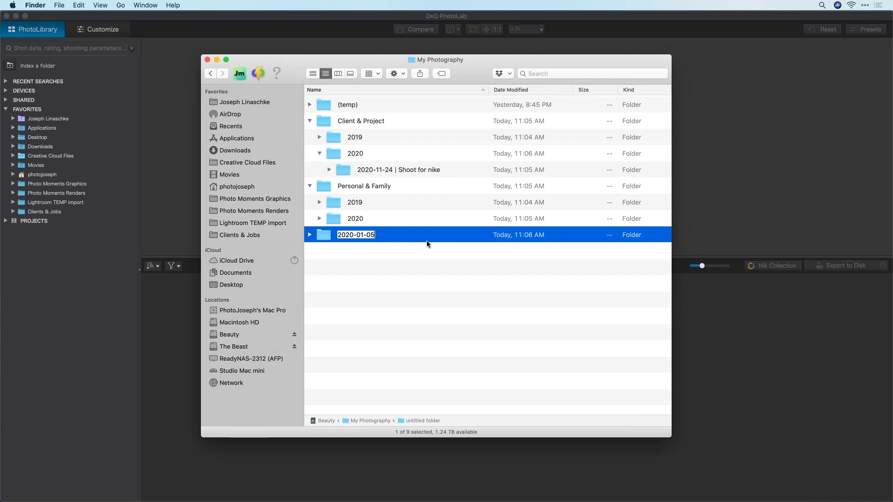
pyautogui.write(' | nane')
pyautogui.press('BackSpace')
pyautogui.press('BackSpace')
pyautogui.write('me')
pyautogui.press('Return')
# Move the "2020-01-05 | name" folder into Client & Project's 2020 folder, and reverse the name sorting and back.
pyautogui.moveTo(401, 125); pyautogui.dragTo(377, 169)
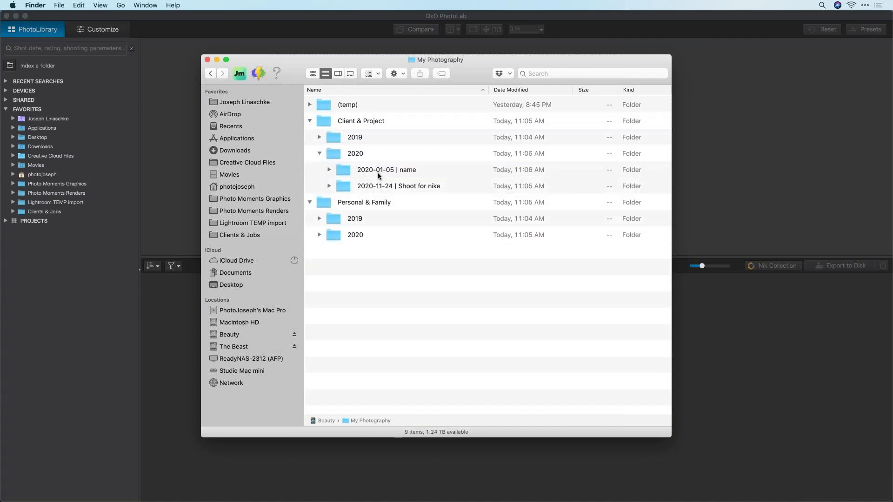
pyautogui.click(385, 173)
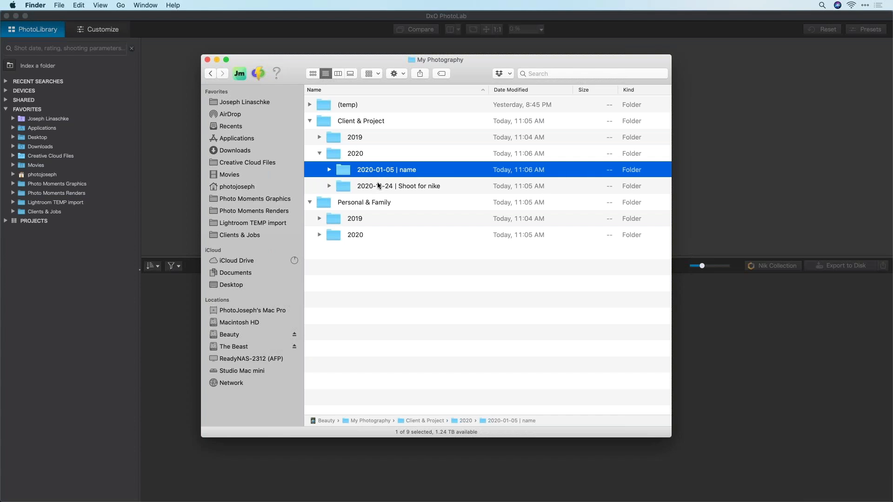
pyautogui.click(359, 91)
pyautogui.click(359, 91)
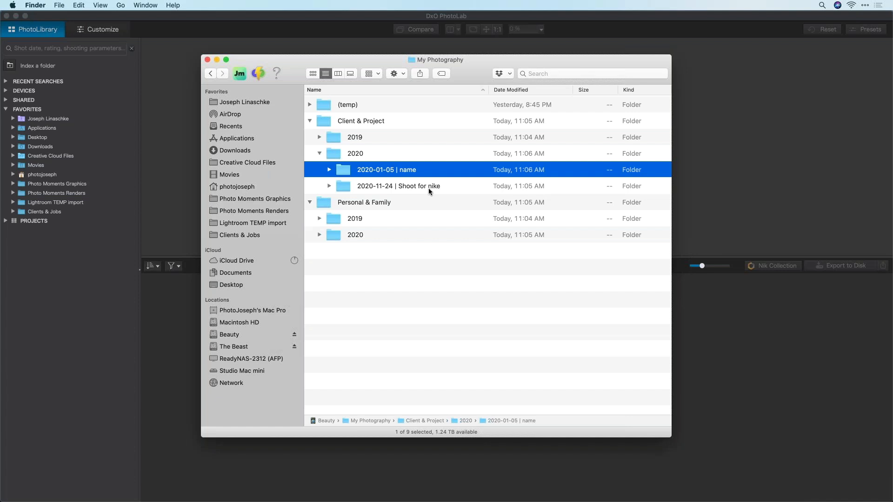
# Create a folder named "2020-11-24 |" directly in My Photography.
pyautogui.press('super+shift+n')
pyautogui.write('2020-11-24 |')
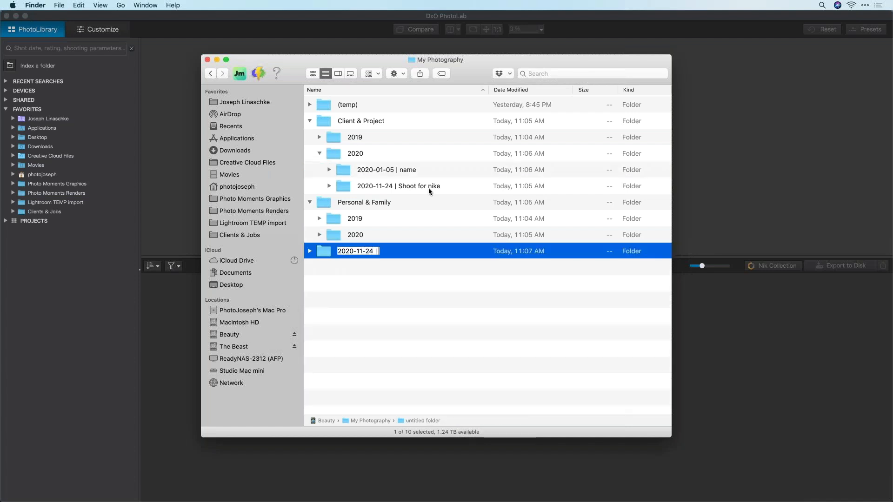
pyautogui.press('Return')
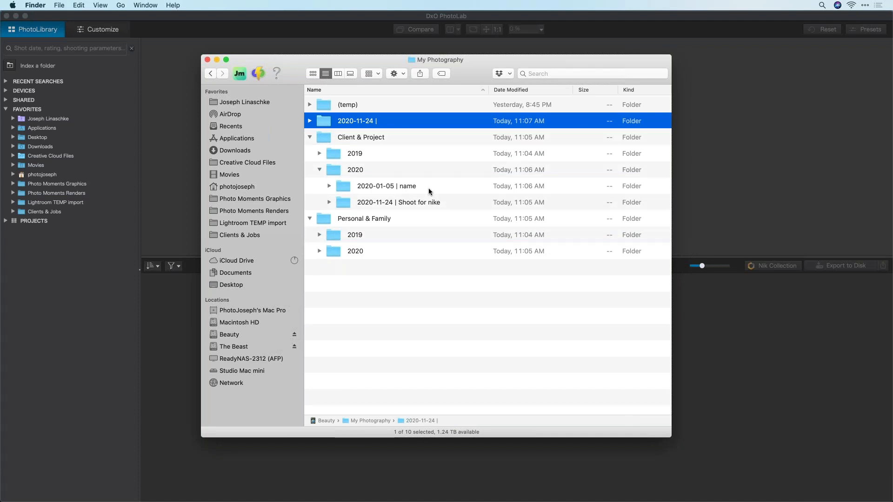
# Switch to TextExpander, examine the date fields and abbreviation of the "YYYY-MM-DD |" snippet, and close its window.
pyautogui.press('super+space')
pyautogui.write('textex')
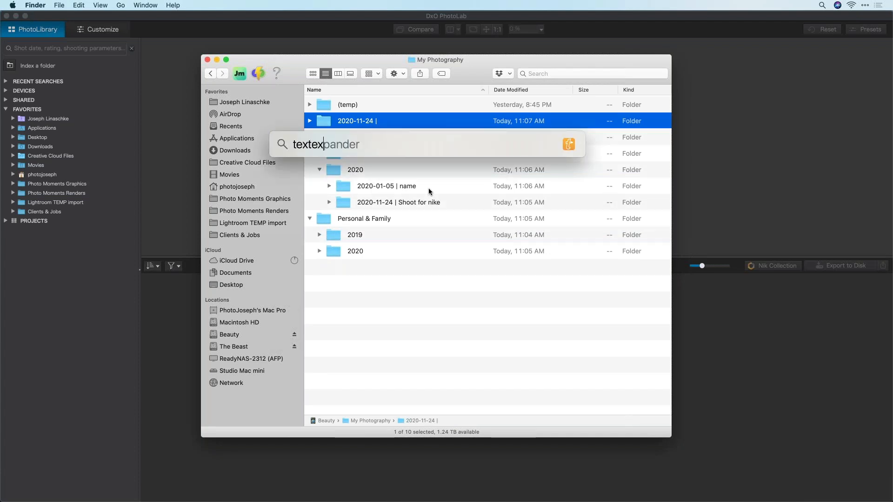
pyautogui.press('Return')
pyautogui.moveTo(466, 107); pyautogui.dragTo(272, 214)
pyautogui.click(308, 370)
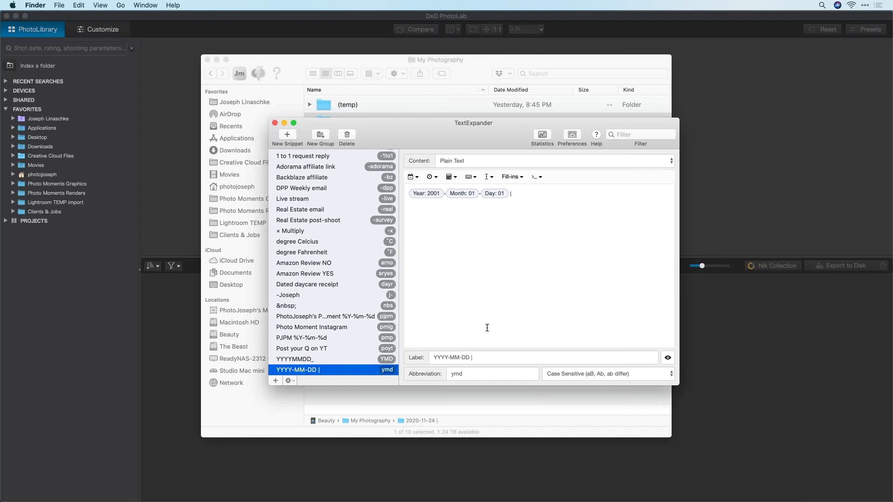
pyautogui.click(455, 374)
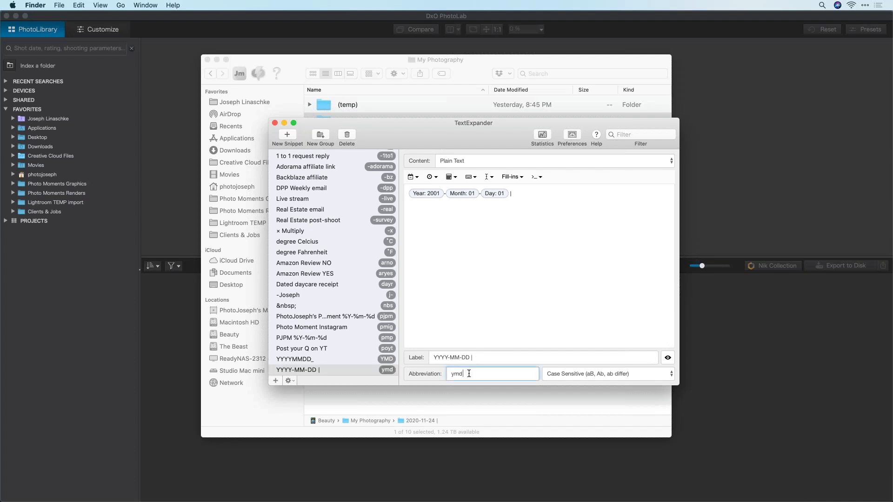
pyautogui.click(427, 194)
pyautogui.write('-')
pyautogui.click(275, 123)
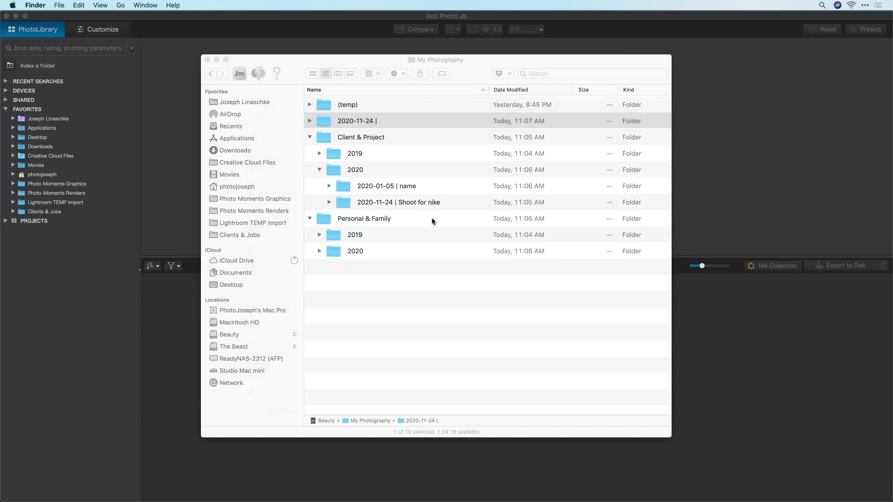
# Try to create another folder in My Photography named with the "ymd" abbreviation.
pyautogui.click(456, 300)
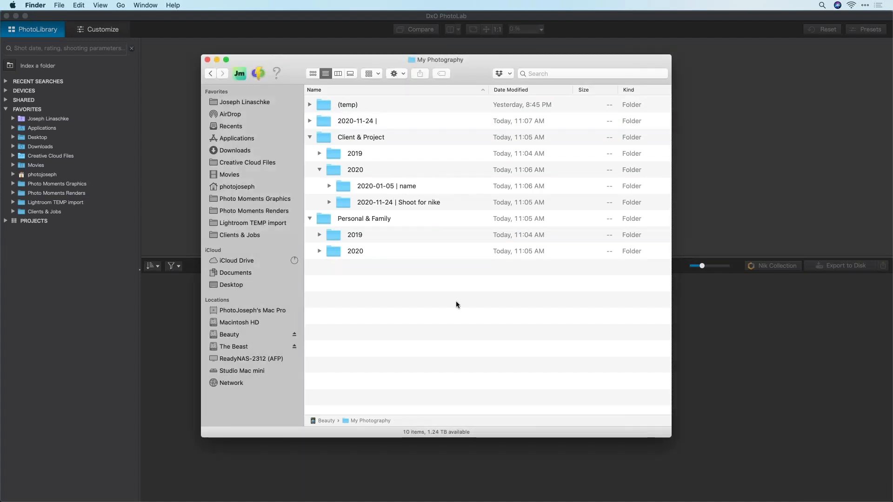
pyautogui.press('super+shift+n')
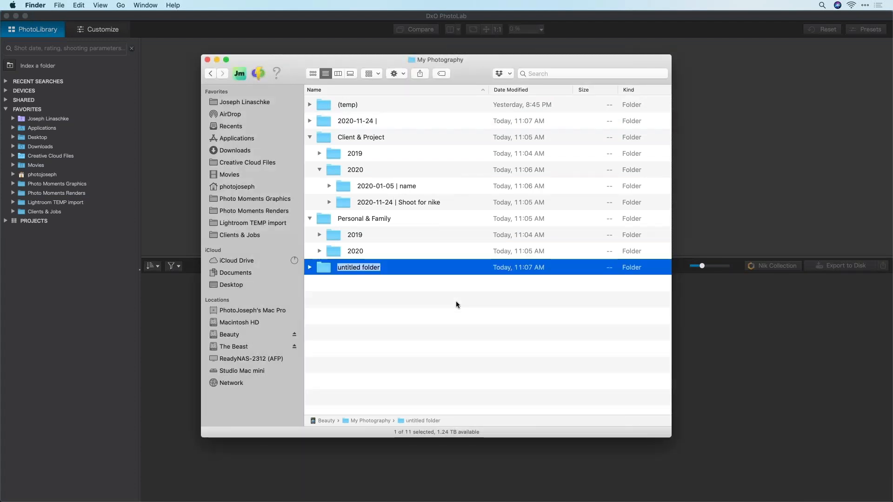
pyautogui.write('ym')
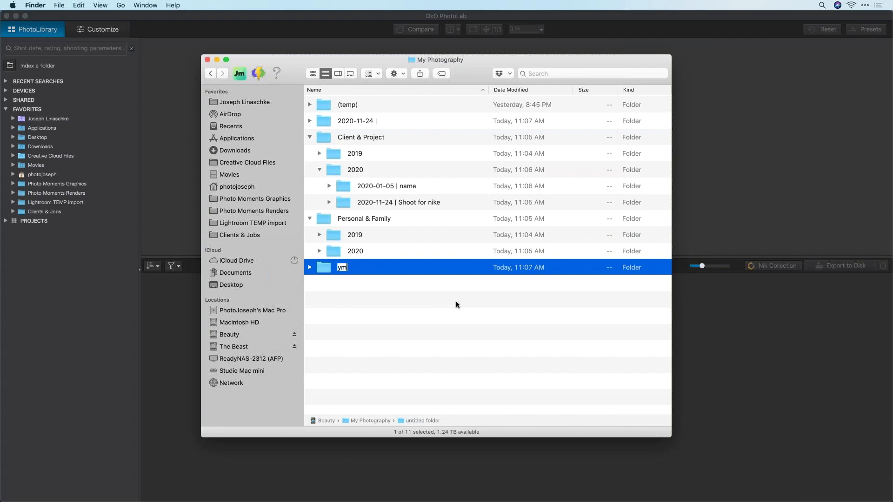
pyautogui.write('d')
pyautogui.press('Return')
pyautogui.press('Return')
pyautogui.click(362, 205)
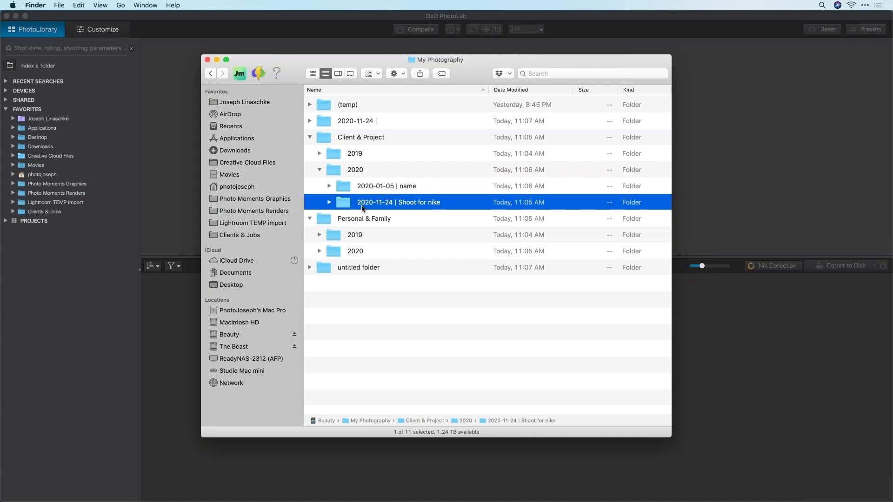
# Move the "2019-01-30 | India" folder from (temp) into Client & Project's 2019 folder and expand that year.
pyautogui.click(309, 104)
pyautogui.click(331, 122)
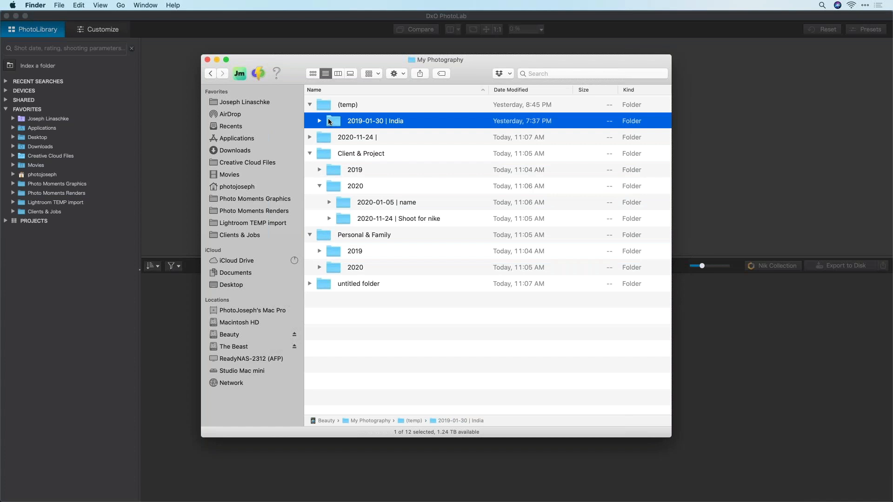
pyautogui.moveTo(333, 119); pyautogui.dragTo(334, 170)
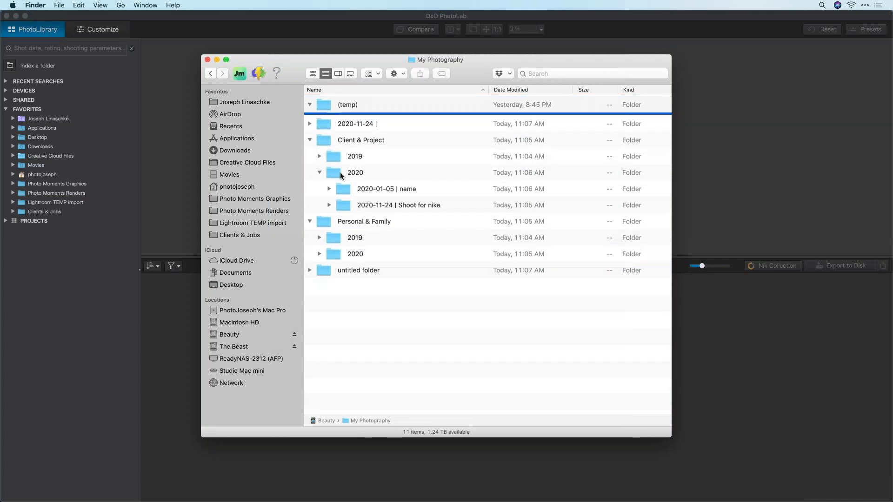
pyautogui.click(319, 154)
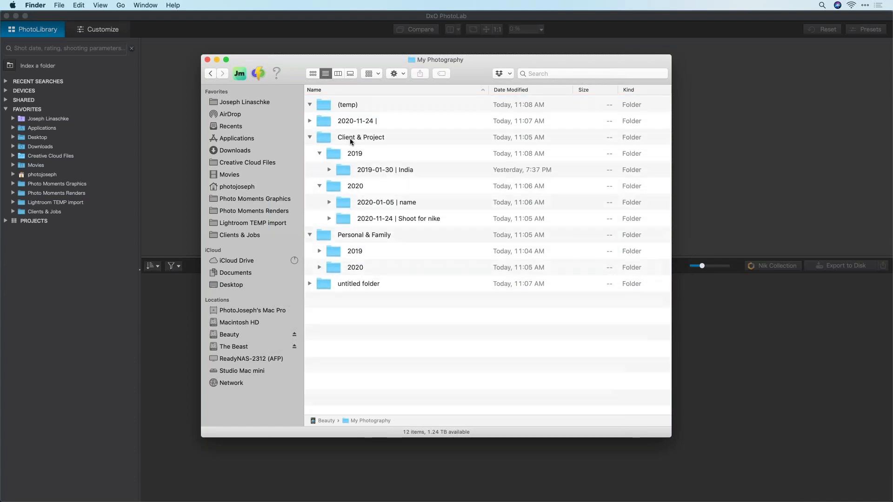
# Move the emptied (temp) folder to the Trash.
pyautogui.rightClick(322, 106)
pyautogui.moveTo(372, 196)
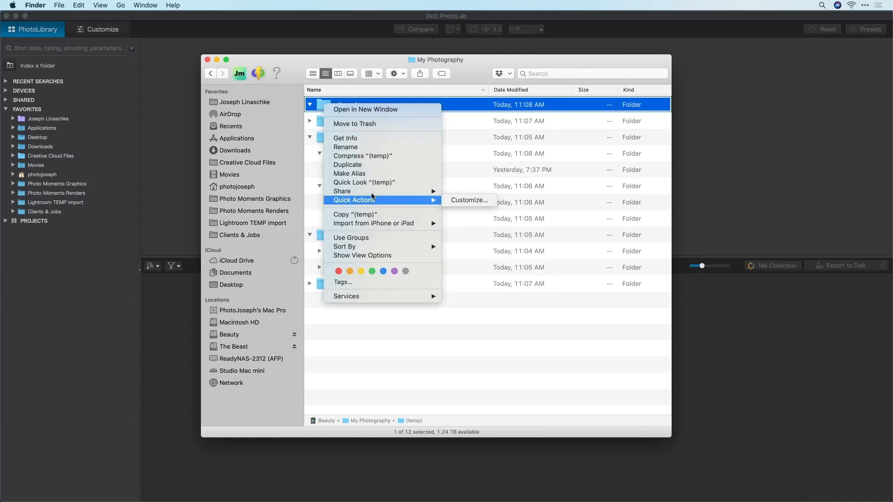
pyautogui.click(368, 123)
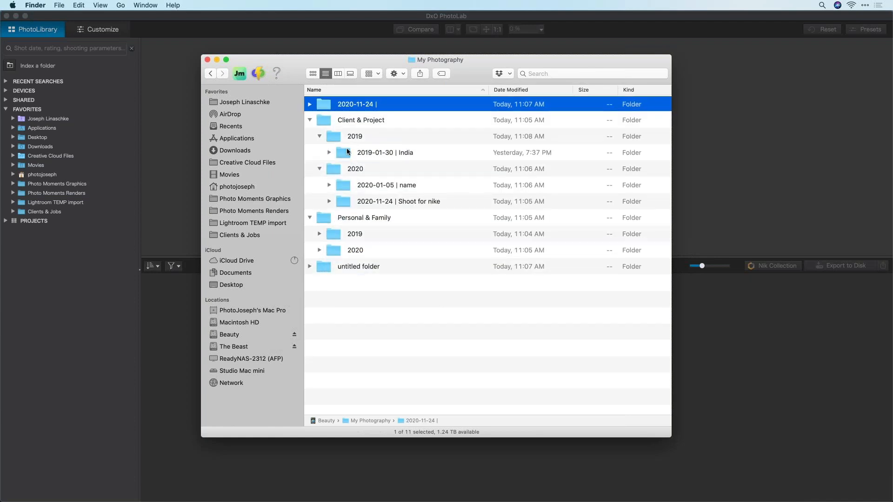
# Expand the "2019-01-30 | India" folder and examine its subfolders for the individual days and cities.
pyautogui.click(344, 155)
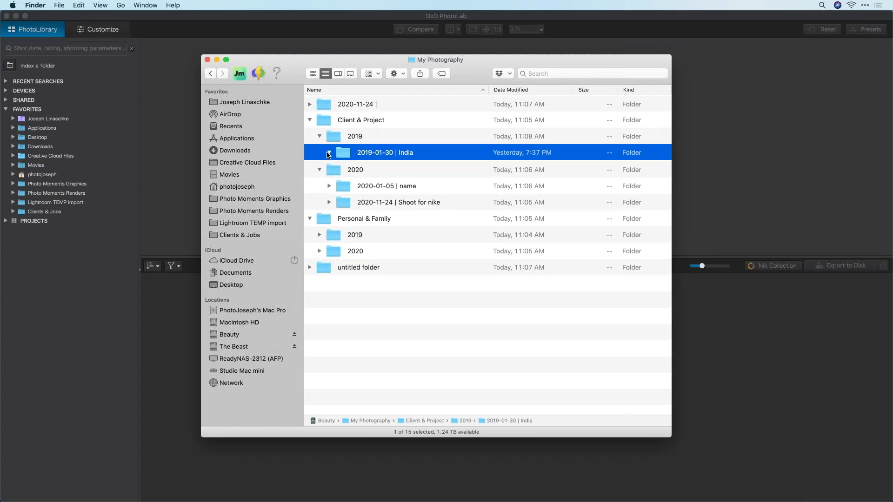
pyautogui.click(328, 154)
pyautogui.click(353, 170)
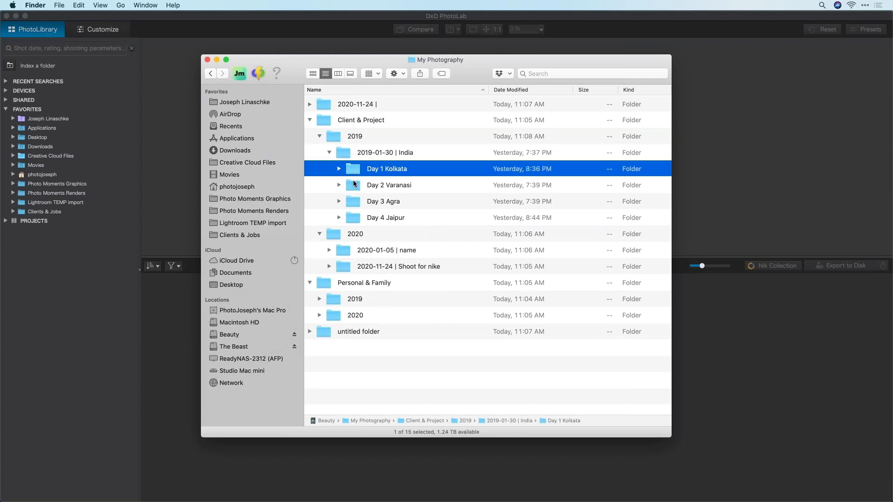
pyautogui.click(354, 185)
pyautogui.click(356, 201)
pyautogui.click(357, 218)
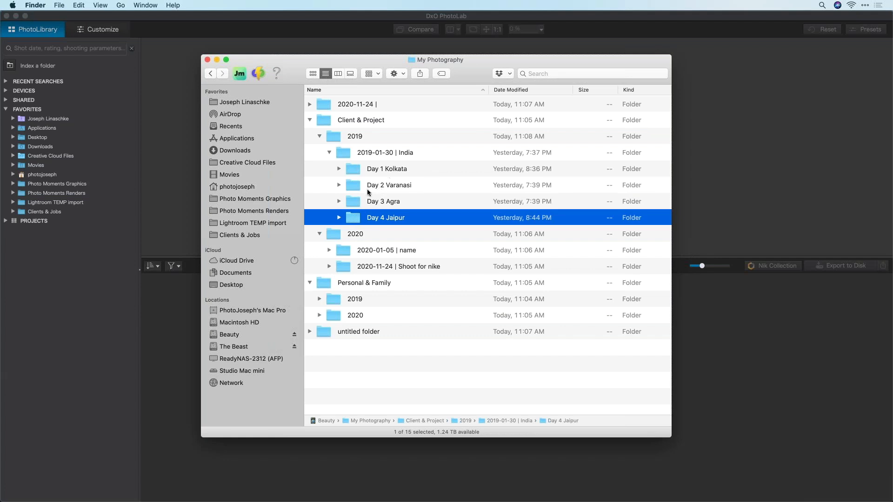
pyautogui.click(350, 171)
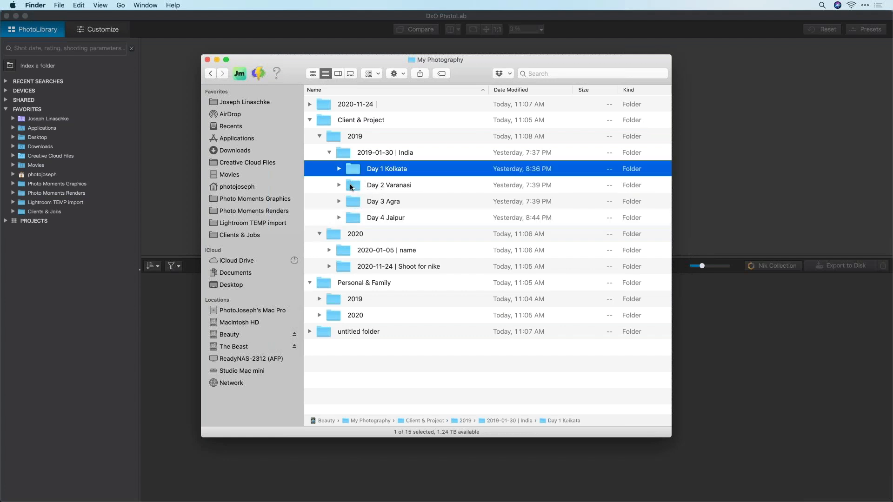
pyautogui.click(352, 186)
pyautogui.click(352, 205)
pyautogui.click(339, 202)
pyautogui.click(339, 202)
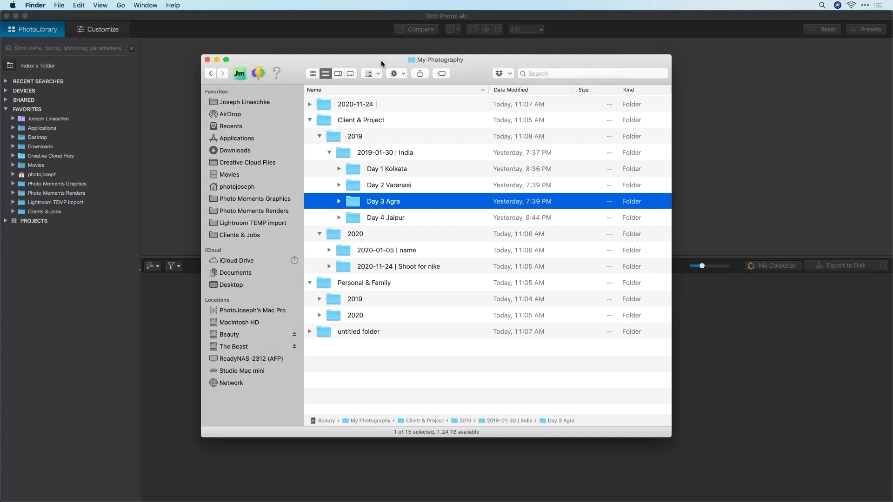
# Add the My Photography folder from the Beauty drive to Finder's favorites, and open it in DxO PhotoLab.
pyautogui.moveTo(383, 60); pyautogui.dragTo(390, 60)
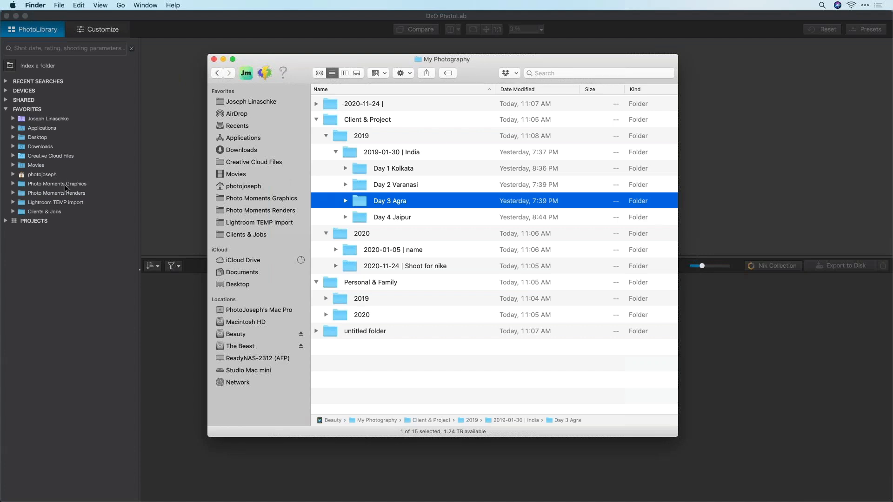
pyautogui.rightClick(455, 61)
pyautogui.click(440, 121)
pyautogui.press('super+Up')
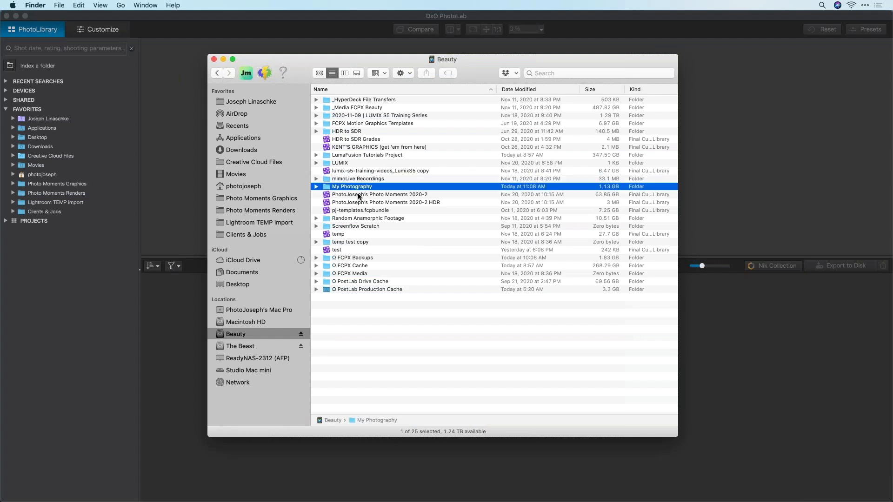
pyautogui.moveTo(366, 186); pyautogui.dragTo(235, 242)
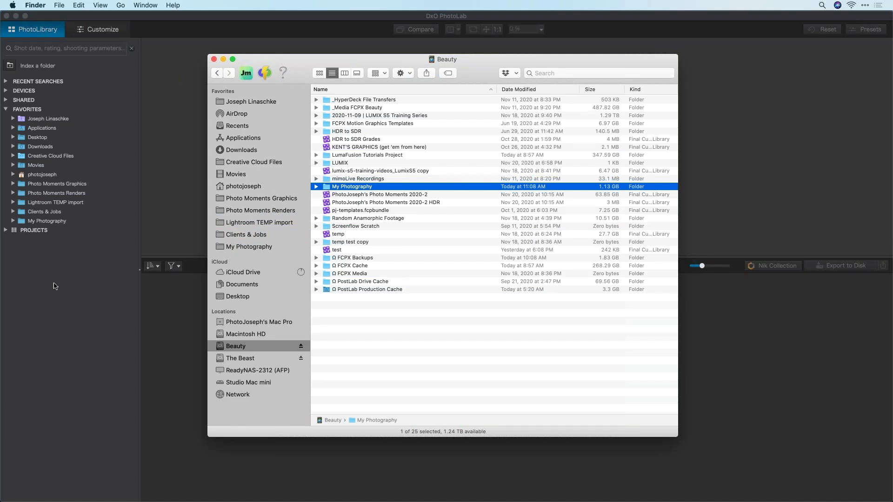
pyautogui.click(65, 223)
pyautogui.click(45, 225)
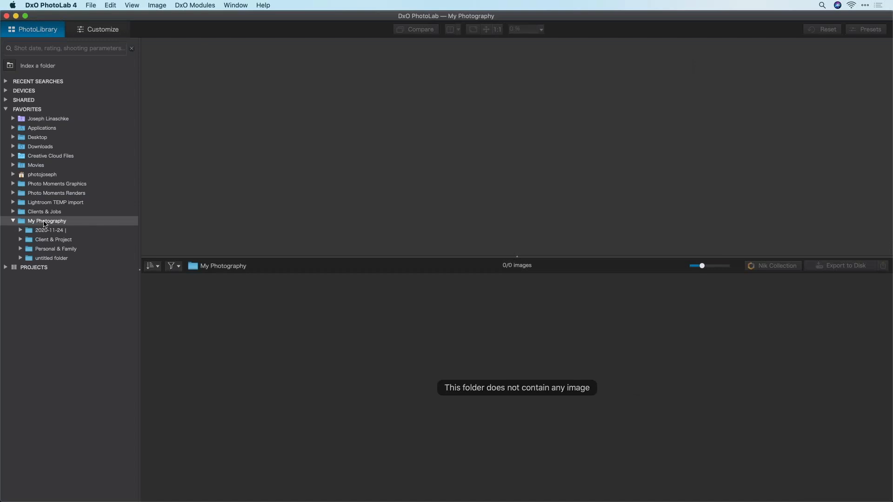
# Return to Finder and move the "untitled folder" and "2020-11-24 |" folders in My Photography to the Trash.
pyautogui.press('super+Tab')
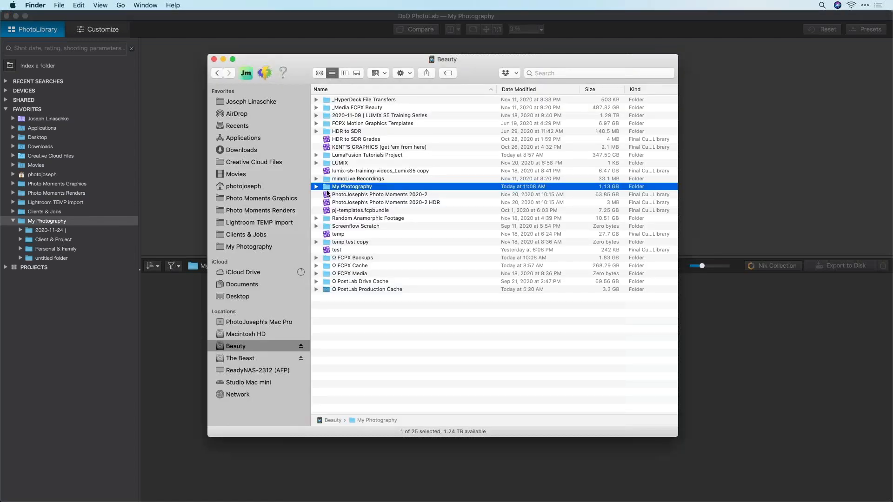
pyautogui.doubleClick(330, 186)
pyautogui.click(342, 159)
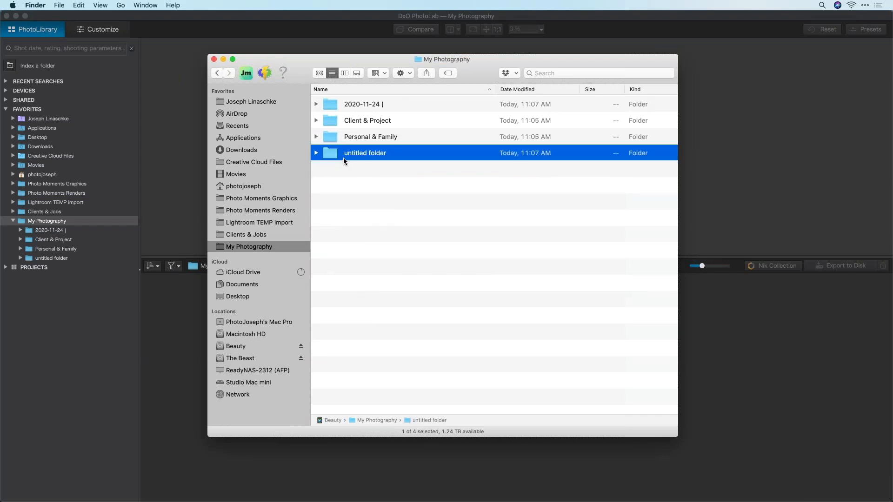
pyautogui.press('super+BackSpace')
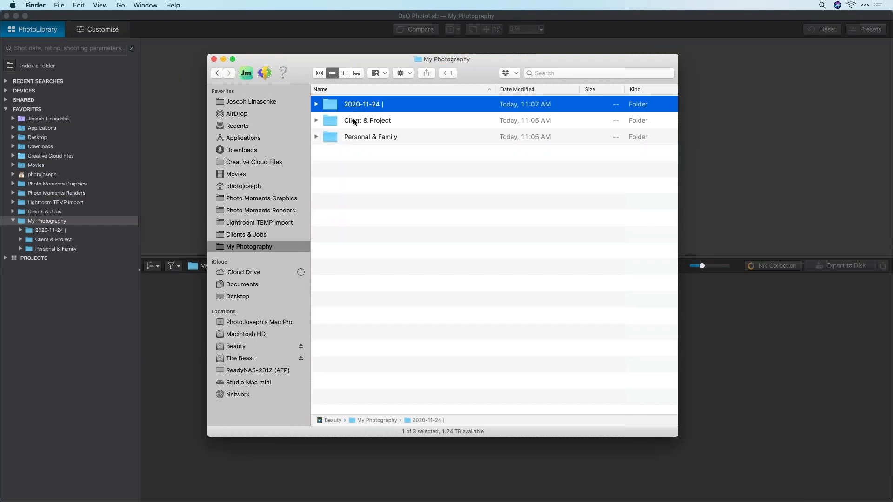
pyautogui.press('super+BackSpace')
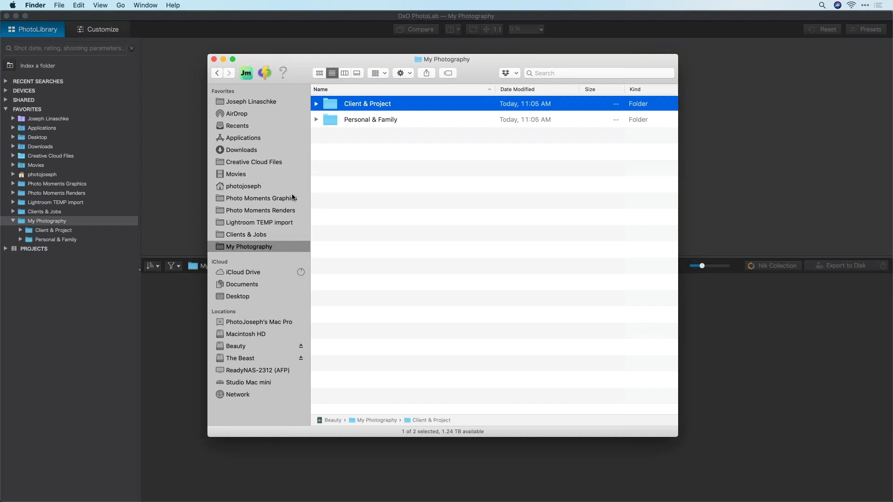
# Switch to DxO PhotoLab and browse Client & Project's 2019 India shoot, viewing its photos from Day 1 Kolkata through Day 4 Jaipur.
pyautogui.press('super+Tab')
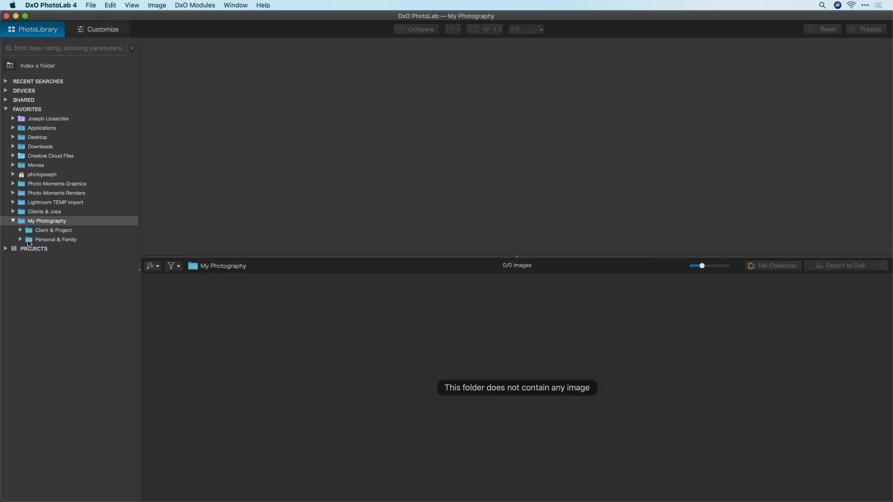
pyautogui.click(28, 240)
pyautogui.click(31, 230)
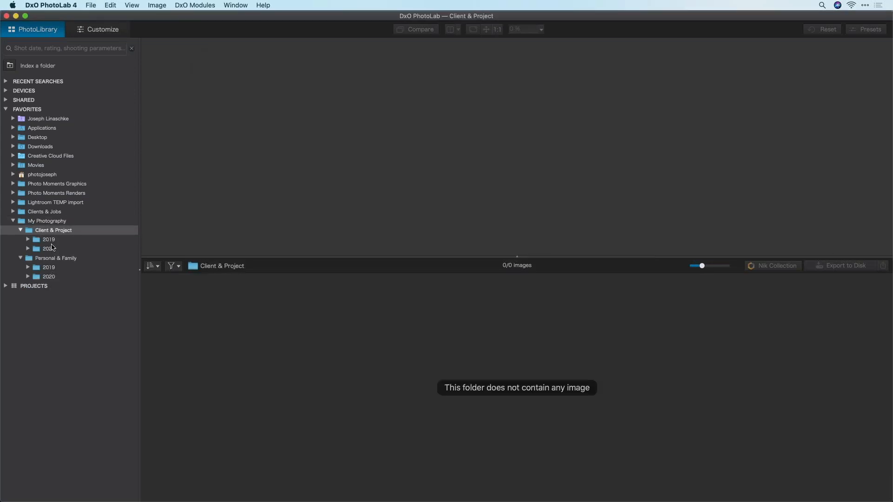
pyautogui.click(46, 241)
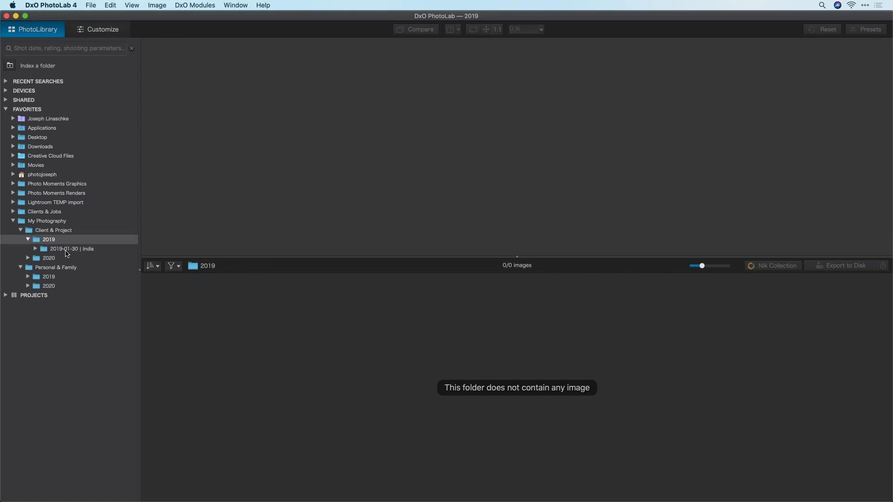
pyautogui.click(46, 251)
pyautogui.click(65, 259)
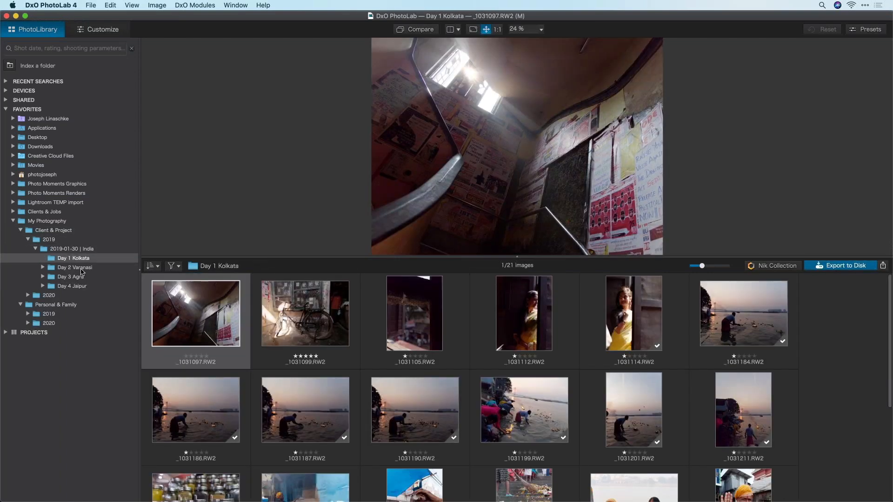
pyautogui.click(75, 268)
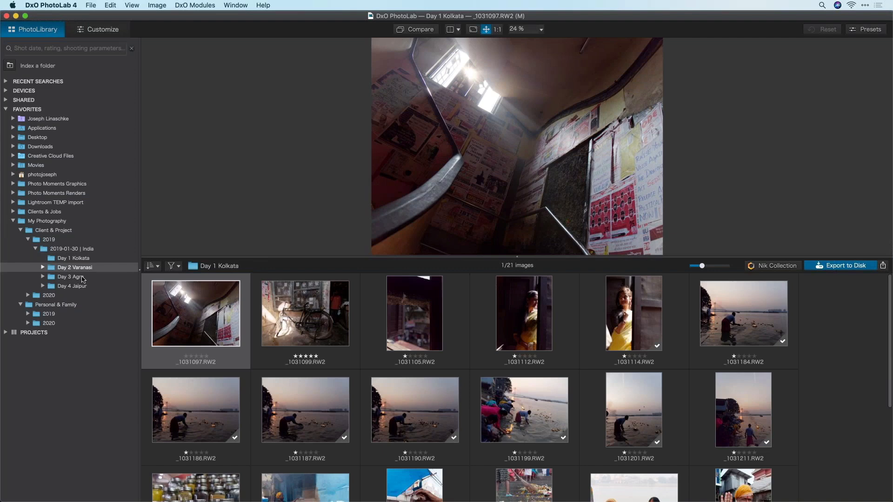
pyautogui.click(85, 278)
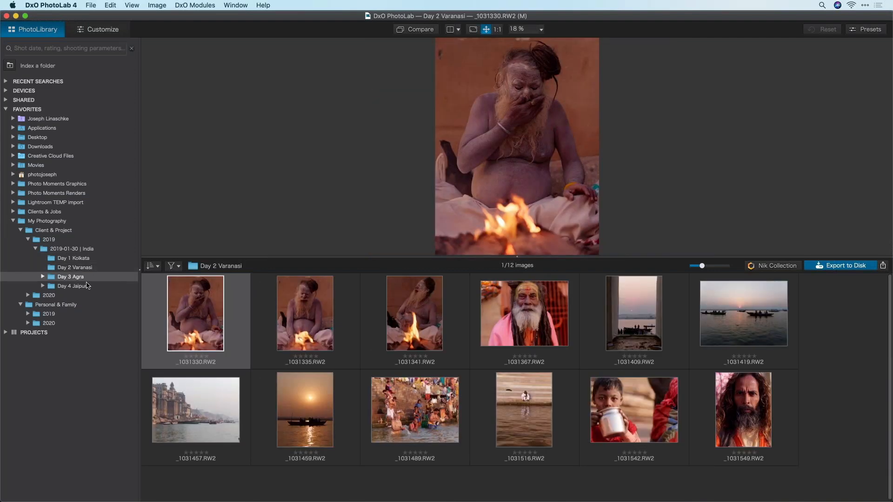
pyautogui.click(87, 286)
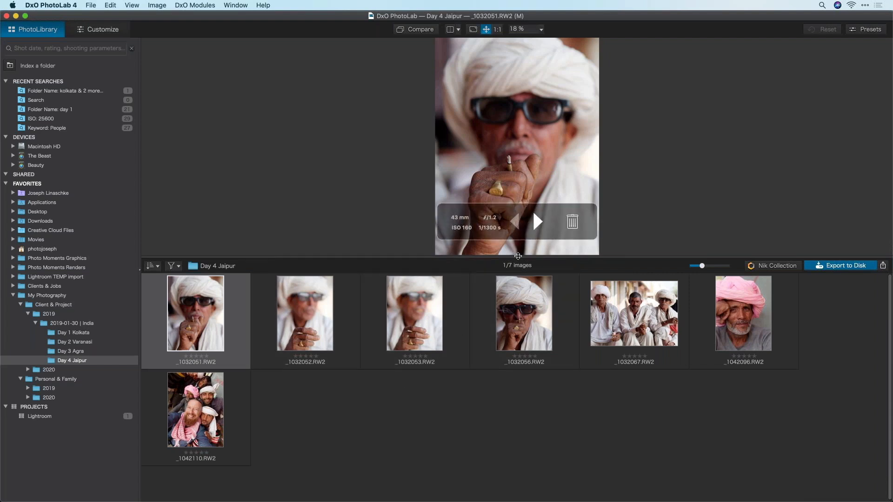
# Collapse the preview so the Day 4 Jaipur thumbnails fill the library, and open _1032051.RW2 in Customize.
pyautogui.moveTo(517, 255); pyautogui.dragTo(518, 44)
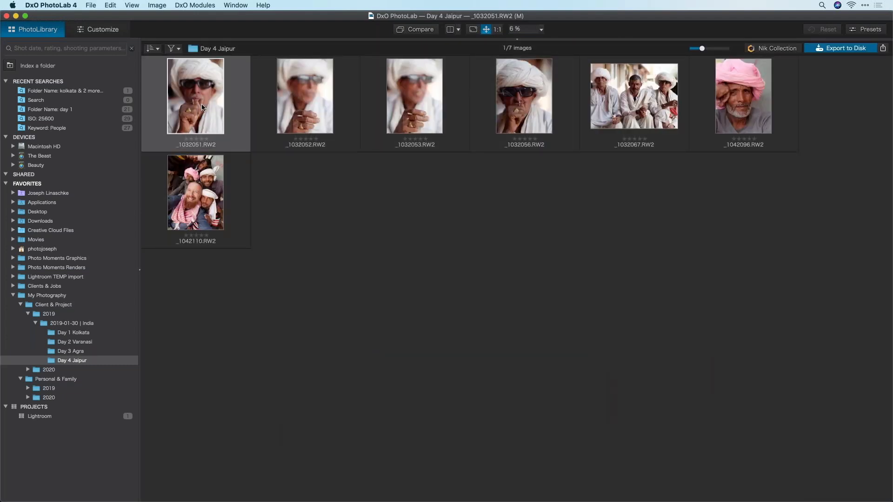
pyautogui.doubleClick(207, 137)
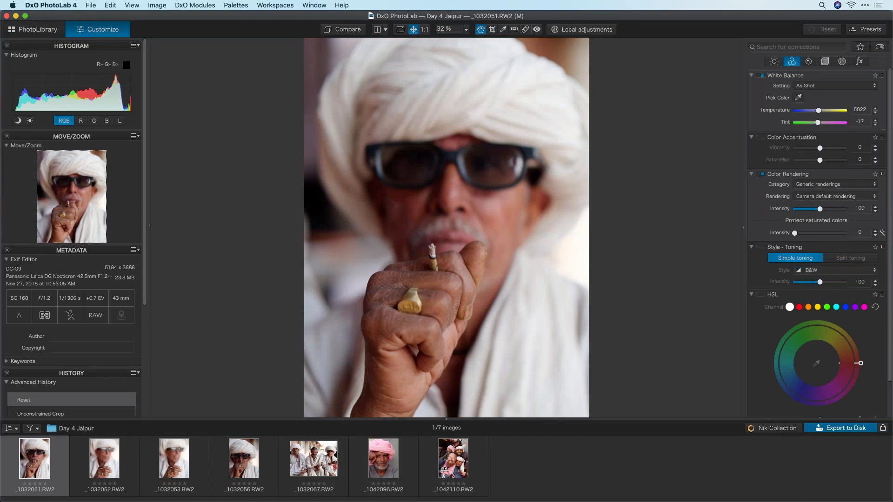
# Hide the filmstrip below the photo and bring it back, and return to PhotoLibrary.
pyautogui.moveTo(445, 469); pyautogui.dragTo(442, 496)
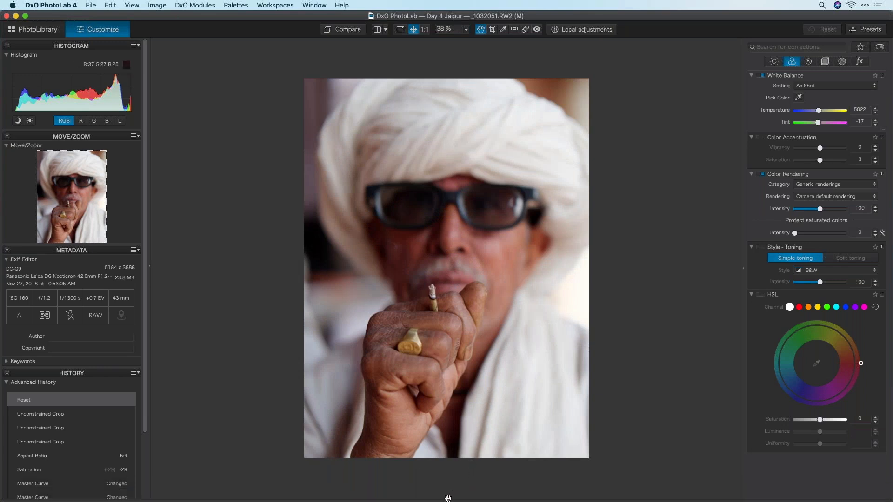
pyautogui.moveTo(446, 500); pyautogui.dragTo(446, 386)
pyautogui.click(43, 31)
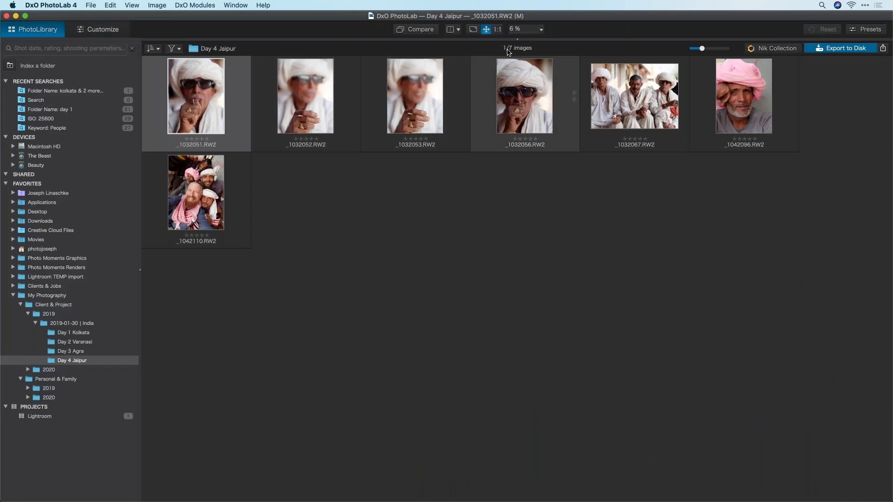
# Expand the preview of _1032051.RW2 to full height, and shrink it again to share the space with the thumbnails.
pyautogui.moveTo(515, 39); pyautogui.dragTo(514, 498)
pyautogui.moveTo(479, 462)
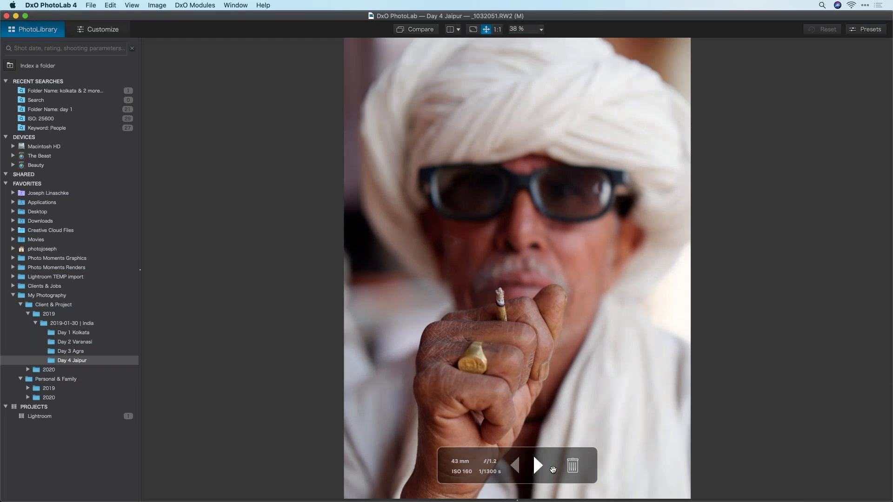
pyautogui.moveTo(519, 498); pyautogui.dragTo(517, 263)
pyautogui.moveTo(500, 211); pyautogui.dragTo(371, 244)
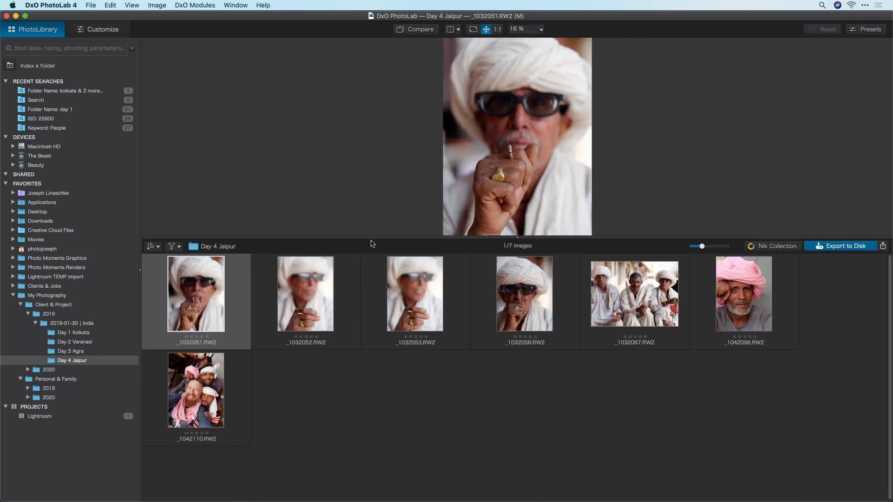
# Undock the image browser into its own window and move it clear of the main preview.
pyautogui.click(133, 5)
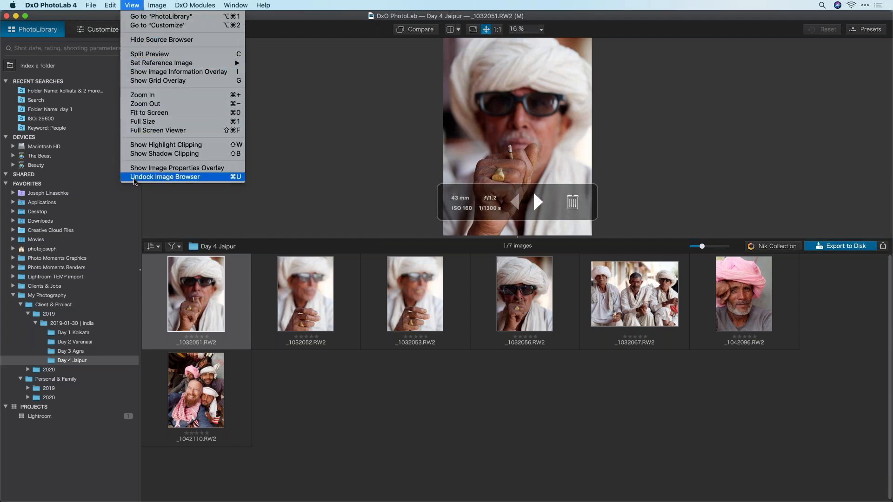
pyautogui.click(134, 178)
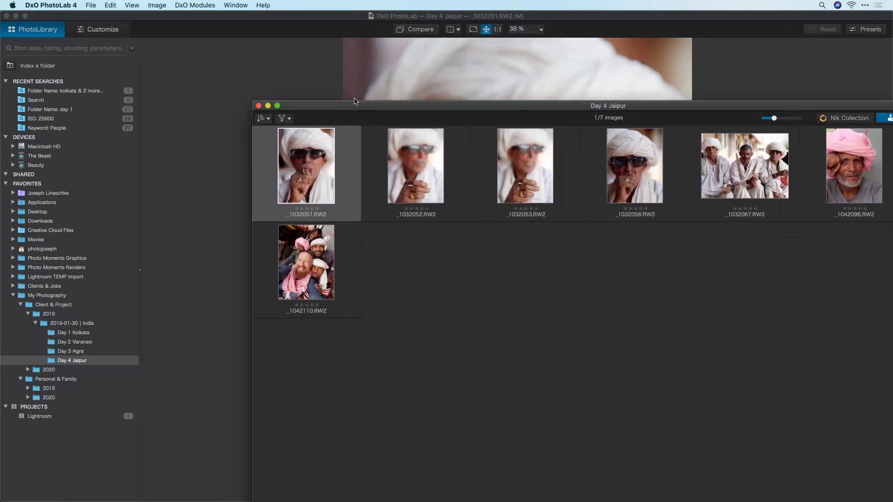
pyautogui.moveTo(354, 101); pyautogui.dragTo(0, 122)
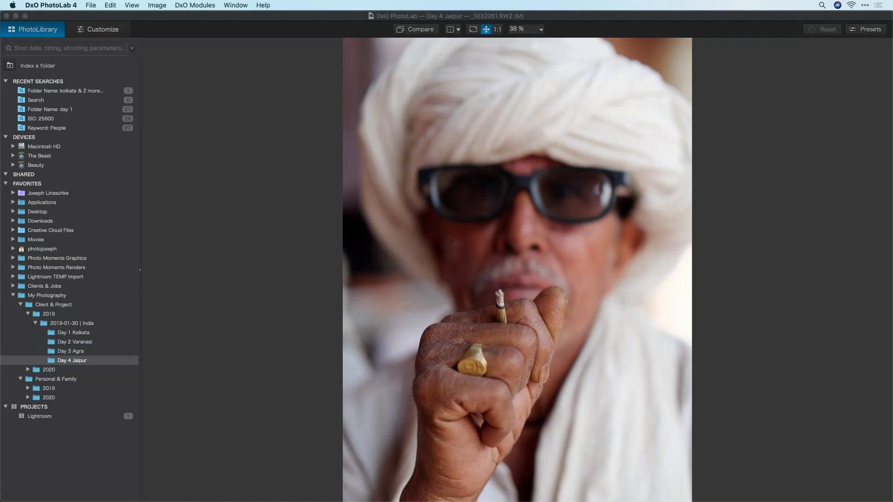
pyautogui.moveTo(0, 160); pyautogui.dragTo(163, 66)
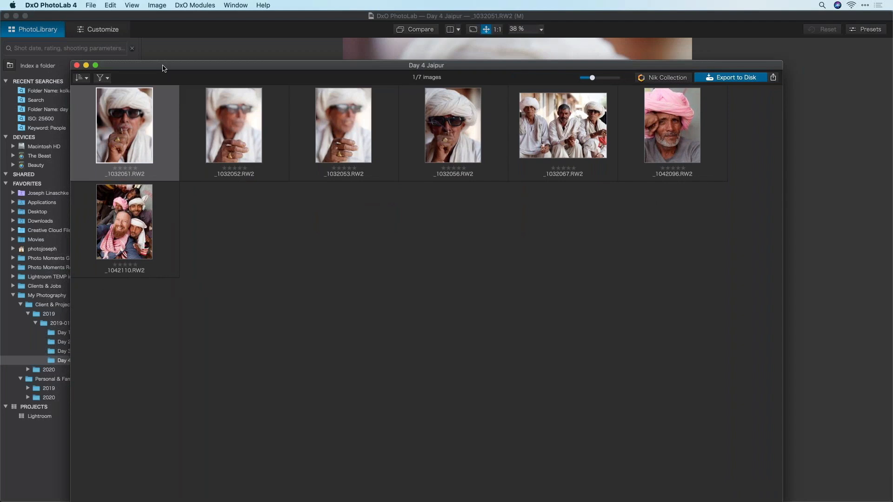
pyautogui.moveTo(261, 67); pyautogui.dragTo(359, 215)
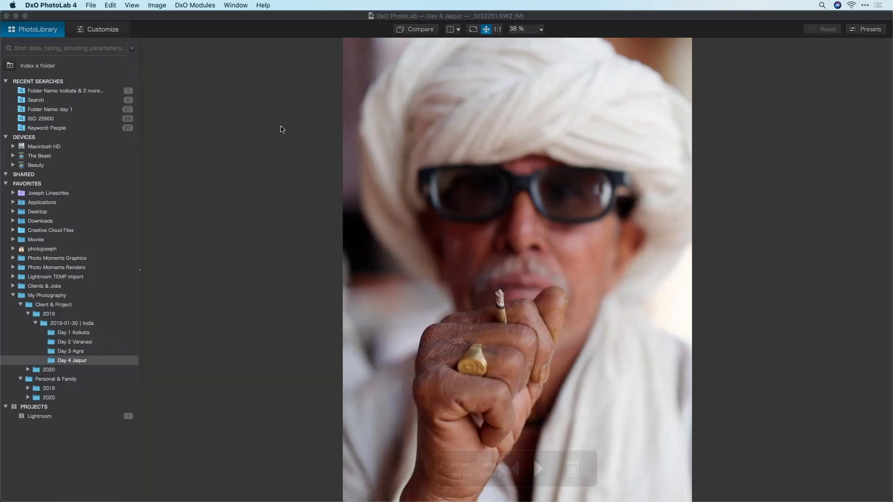
pyautogui.click(272, 125)
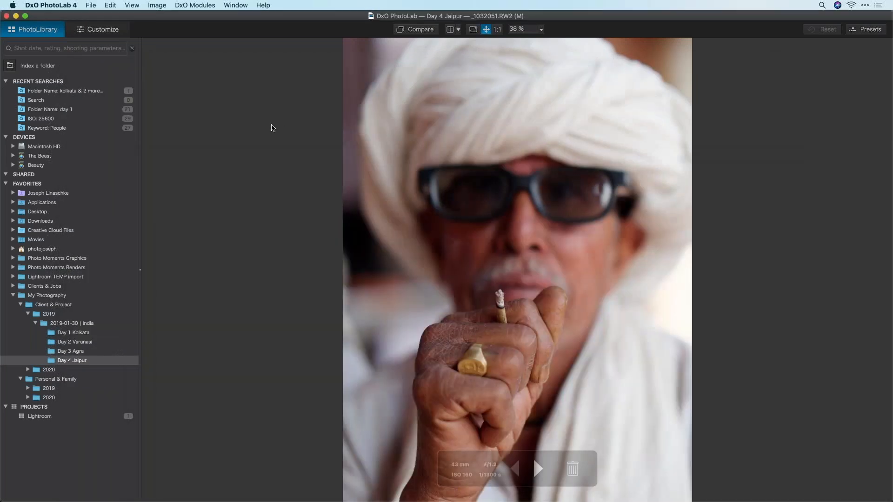
# Reduce the main PhotoLab window and arrange it and the undocked image browser so both are visible on the desktop.
pyautogui.click(25, 15)
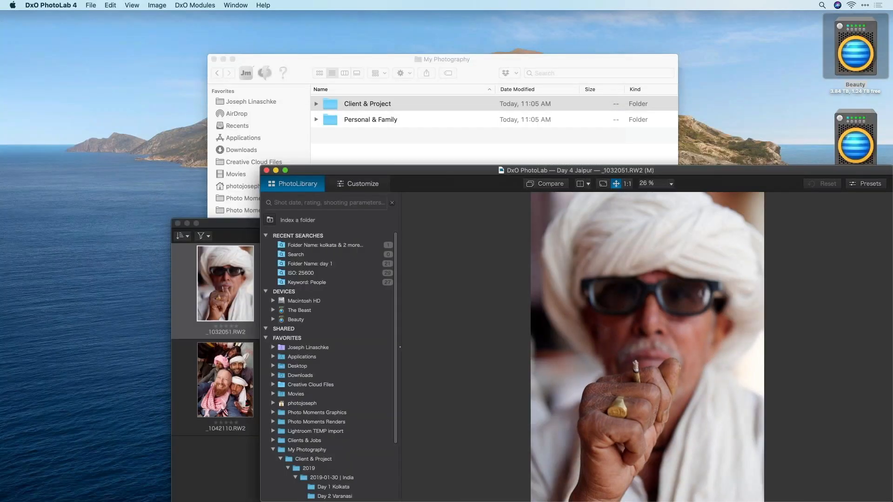
pyautogui.moveTo(260, 166)
pyautogui.mouseDown()
pyautogui.moveTo(216, 63)
pyautogui.moveTo(261, 167)
pyautogui.mouseUp()
pyautogui.moveTo(371, 171); pyautogui.dragTo(153, 33)
pyautogui.moveTo(706, 220); pyautogui.dragTo(685, 140)
pyautogui.moveTo(372, 141); pyautogui.dragTo(370, 8)
pyautogui.moveTo(249, 141); pyautogui.dragTo(471, 221)
# View several Day 4 Jaipur photos from the undocked browser in PhotoLibrary and Customize, ending on _1042096.RW2.
pyautogui.click(519, 370)
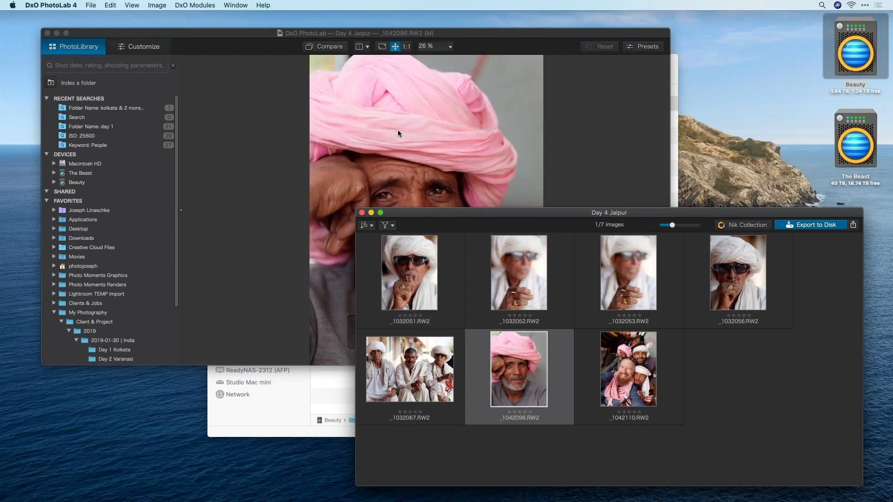
pyautogui.click(629, 263)
pyautogui.click(138, 48)
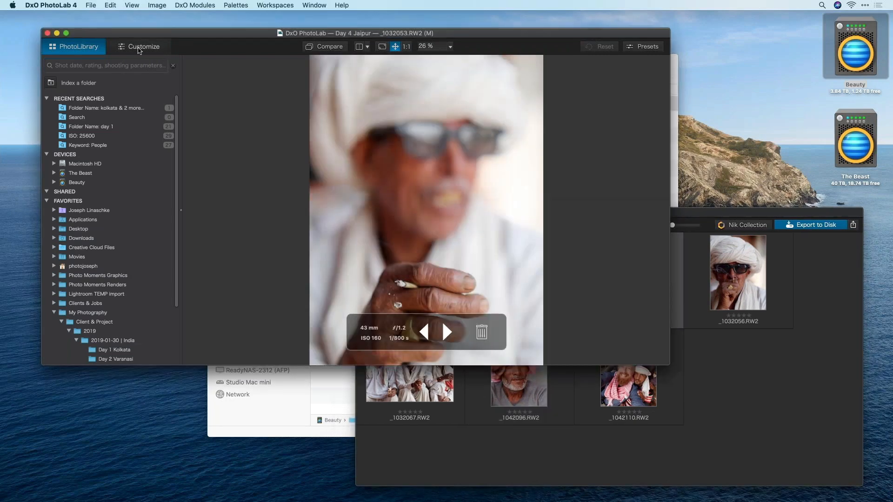
pyautogui.click(138, 48)
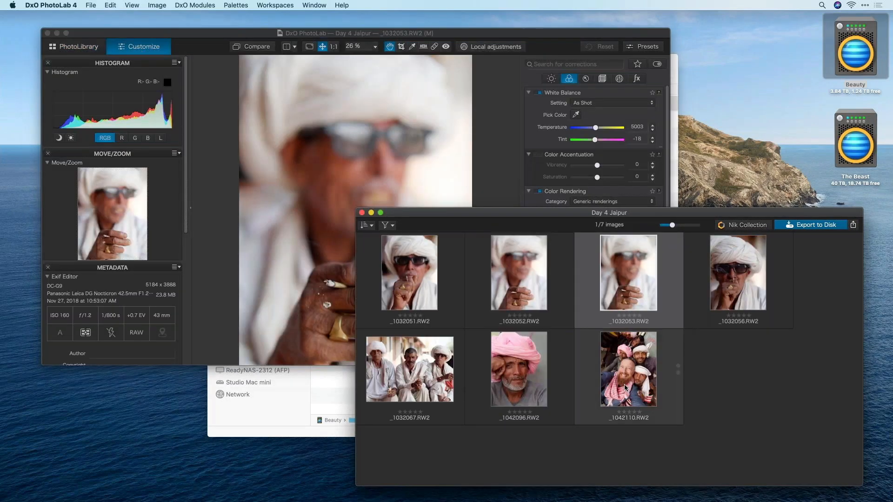
pyautogui.click(626, 388)
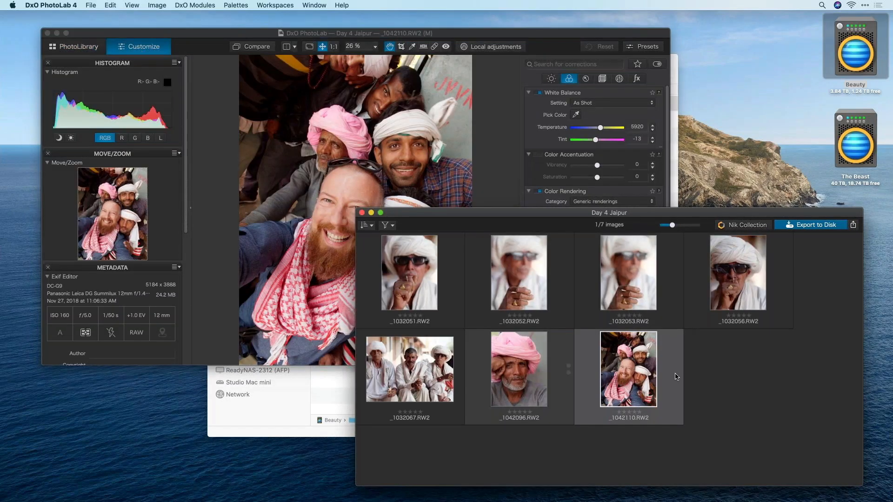
pyautogui.click(519, 370)
# Dock the image browser back into PhotoLibrary with the preview above the thumbnails, and enlarge the main window to full size.
pyautogui.moveTo(430, 234); pyautogui.dragTo(414, 197)
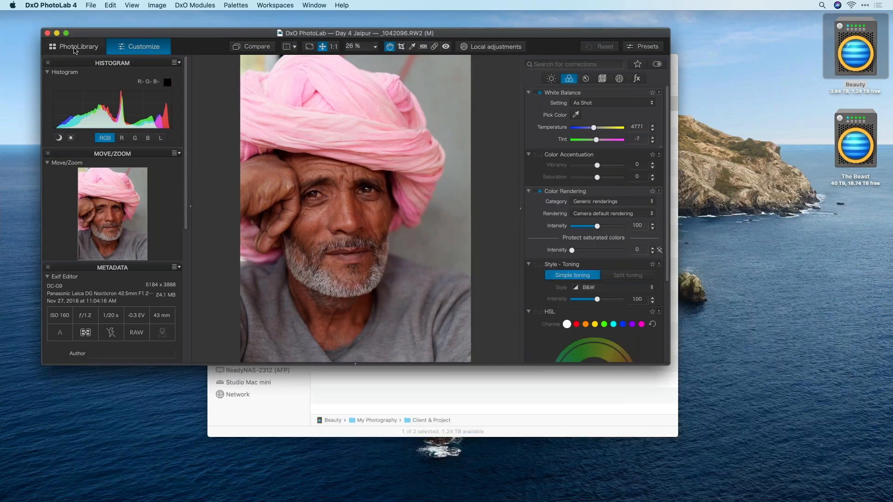
pyautogui.press('super+l')
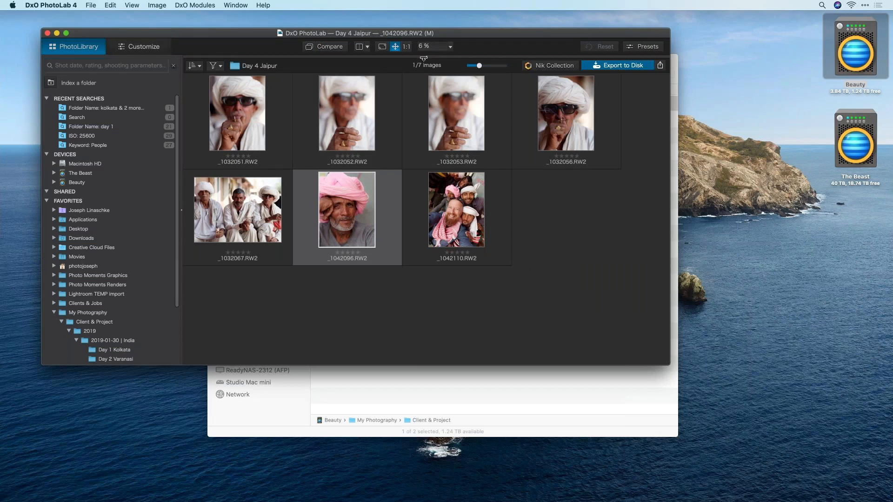
pyautogui.moveTo(427, 74); pyautogui.dragTo(427, 178)
pyautogui.click(66, 34)
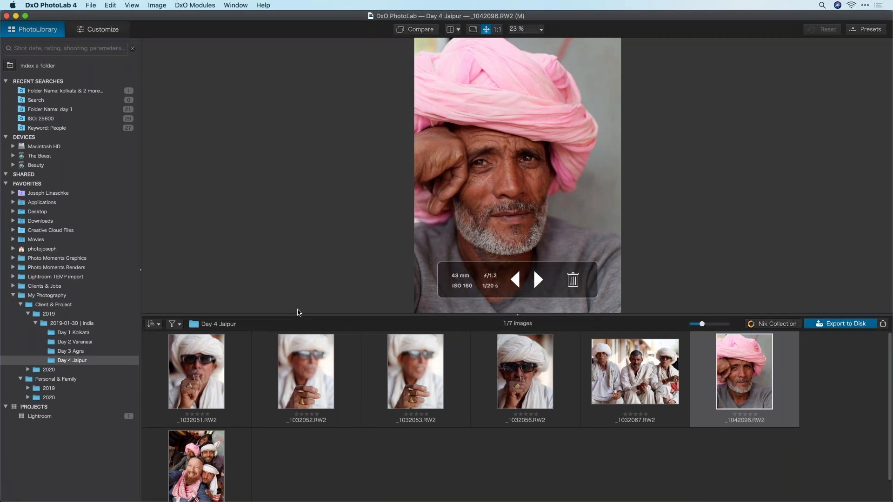
# Open the PhotoLab preferences at the General settings and position the window over the preview.
pyautogui.click(66, 6)
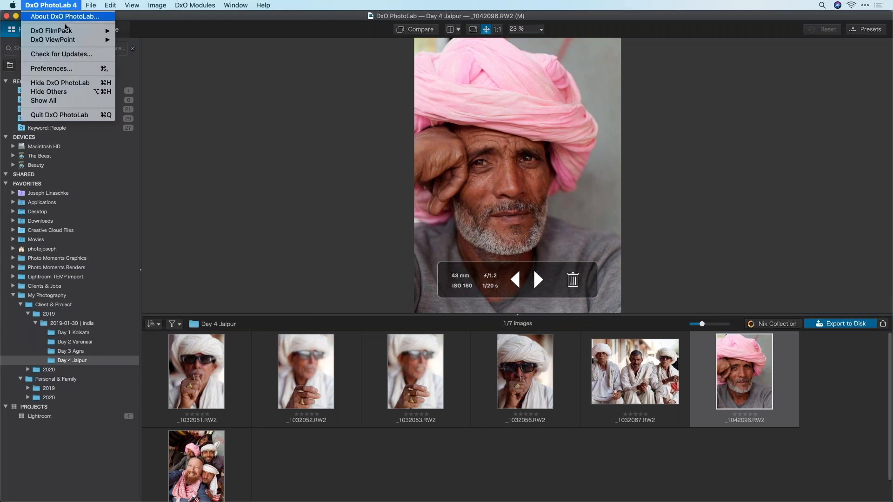
pyautogui.click(62, 68)
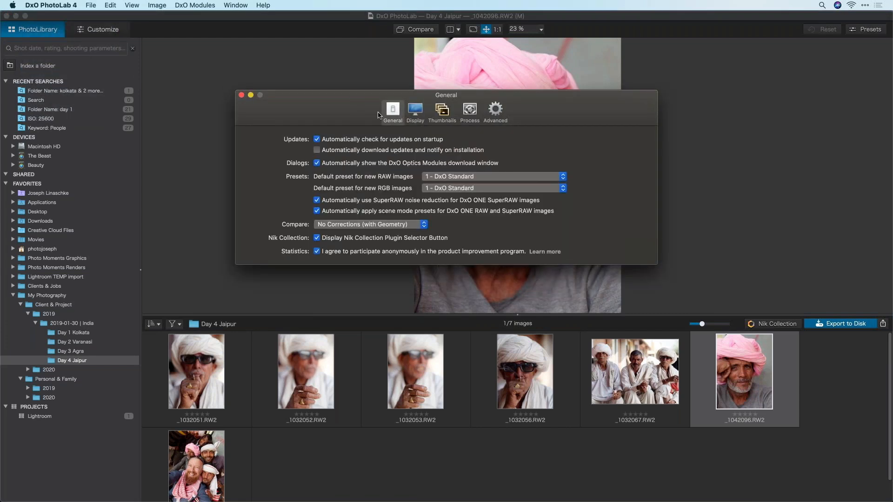
pyautogui.moveTo(358, 104); pyautogui.dragTo(378, 116)
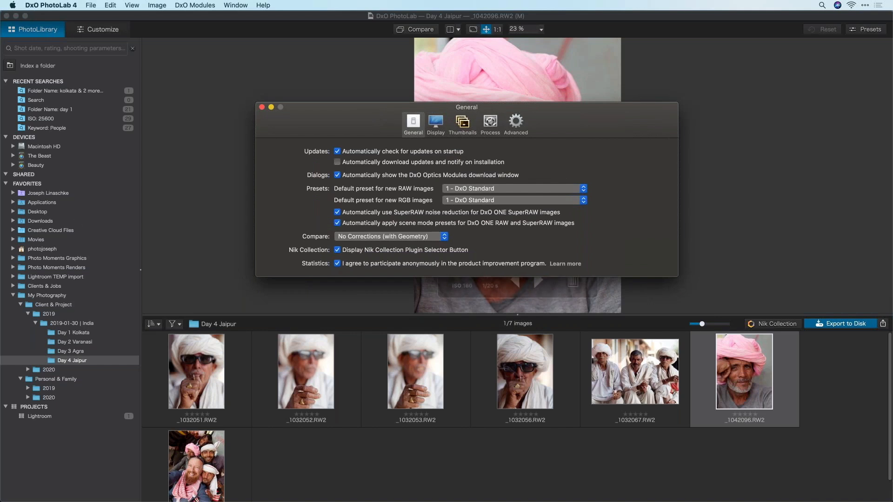
pyautogui.press('super+Tab')
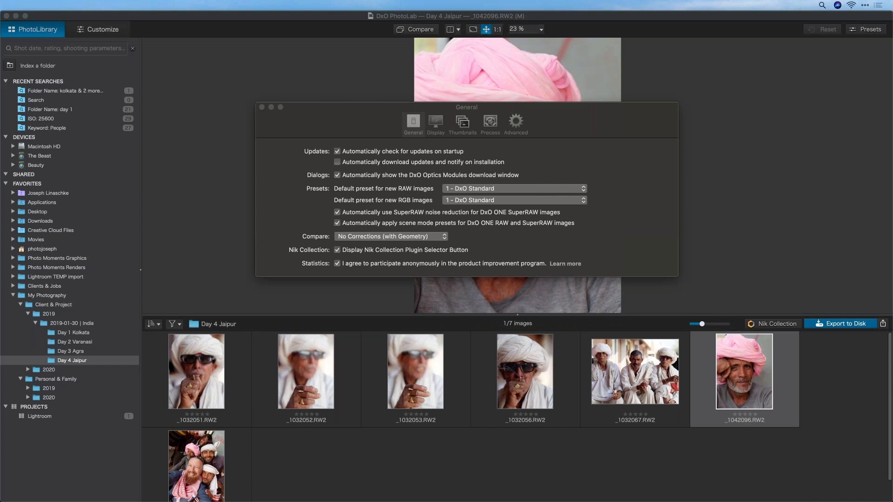
pyautogui.moveTo(398, 132); pyautogui.dragTo(379, 131)
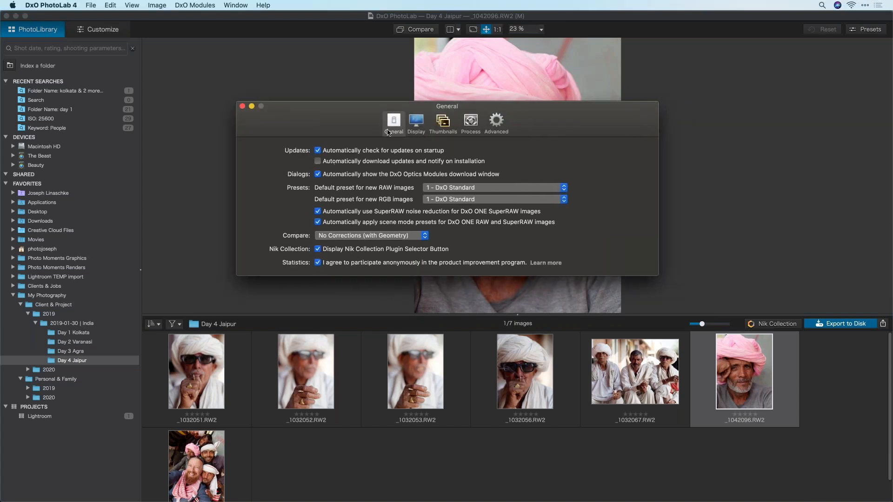
pyautogui.click(394, 125)
# Try 5 - No correction as the default preset for new RAW images, and set it back to 1 - DxO Standard.
pyautogui.click(446, 188)
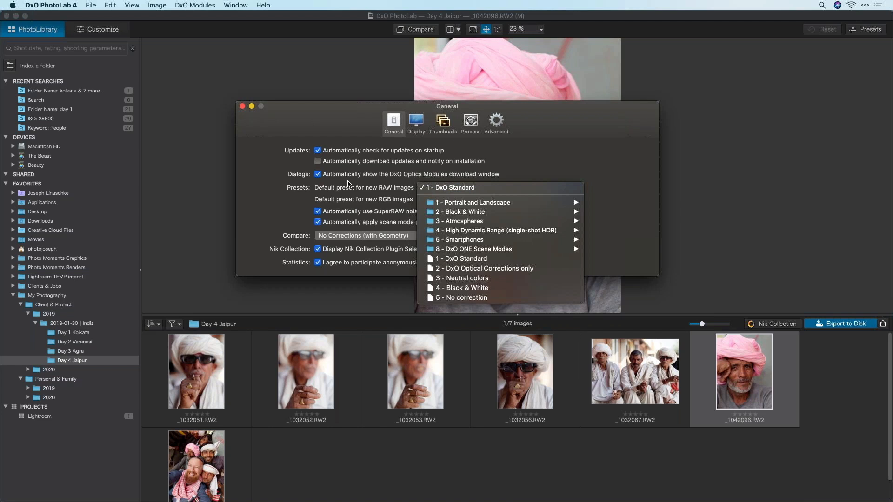
pyautogui.click(350, 112)
pyautogui.moveTo(351, 112); pyautogui.dragTo(351, 105)
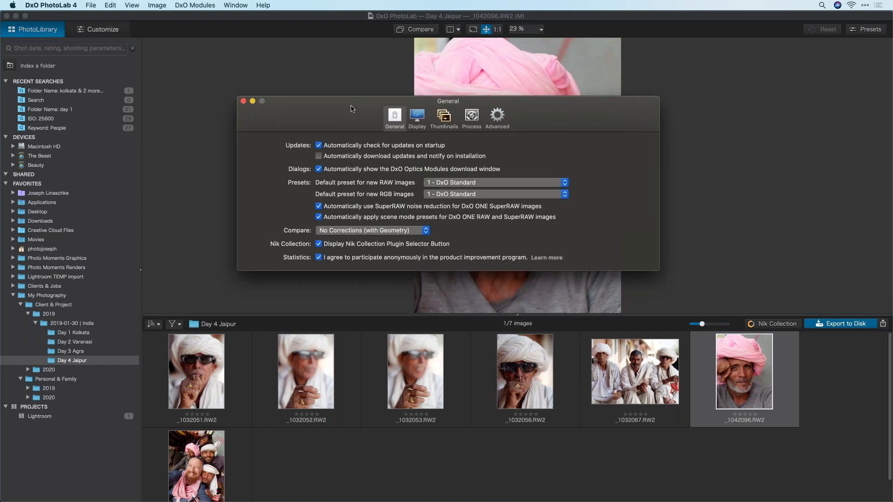
pyautogui.click(484, 183)
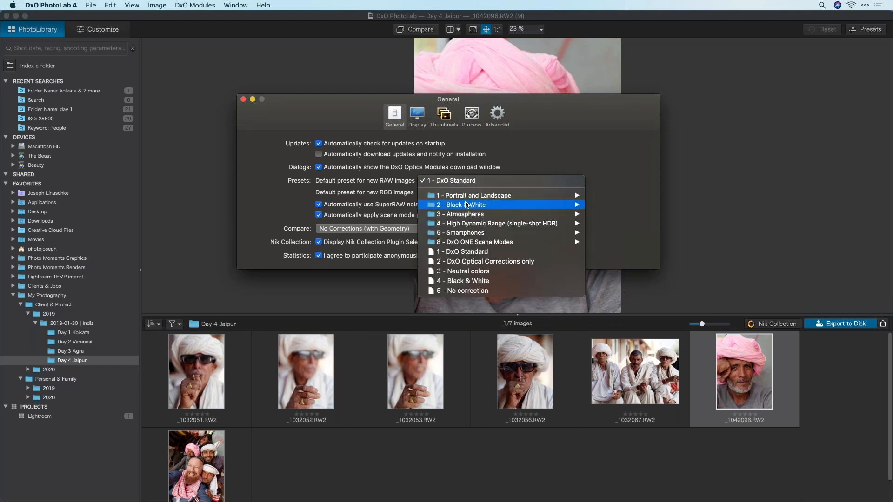
pyautogui.moveTo(499, 197)
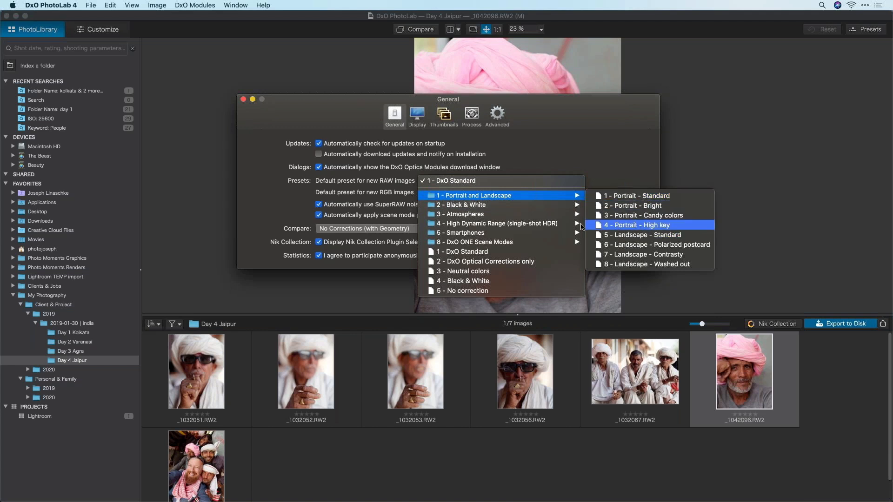
pyautogui.moveTo(581, 225)
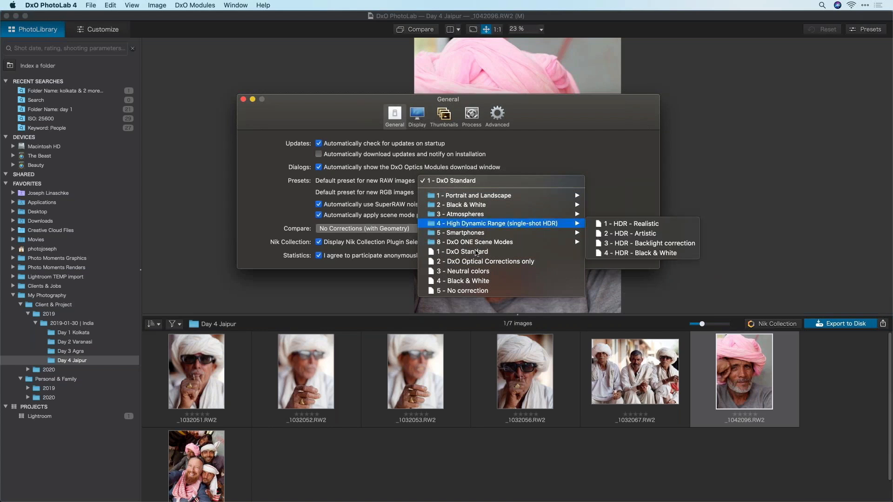
pyautogui.click(459, 291)
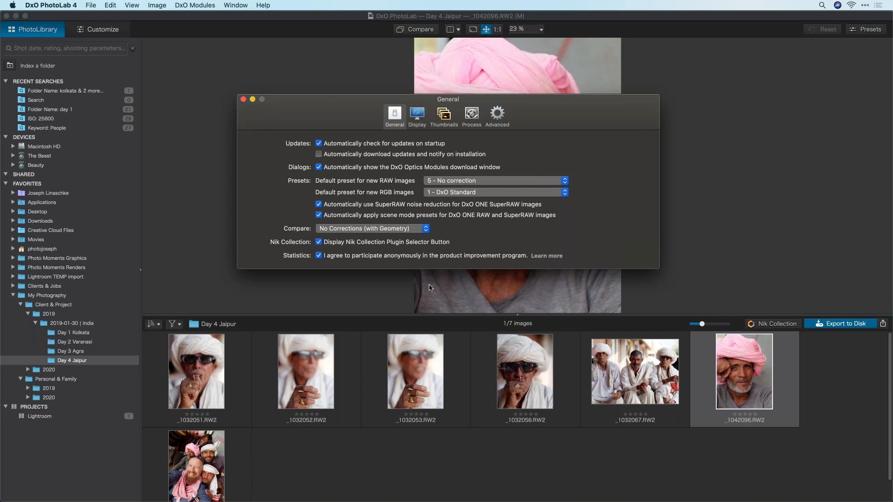
pyautogui.click(449, 181)
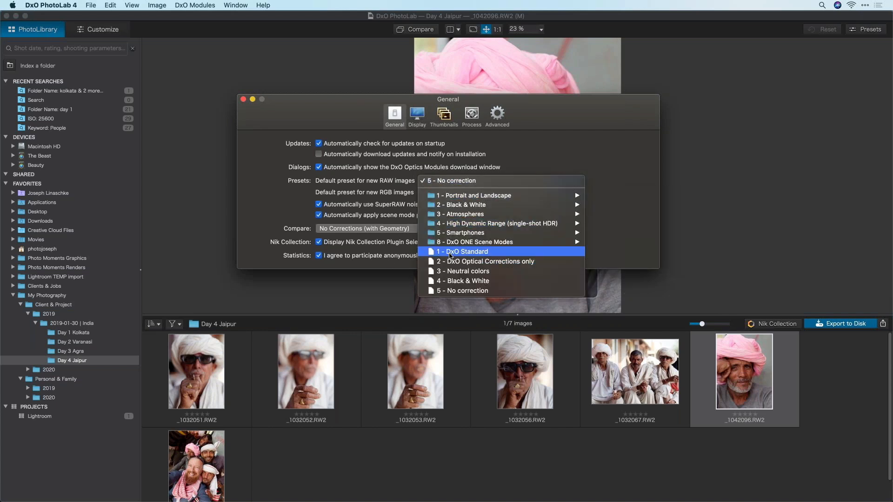
pyautogui.click(449, 252)
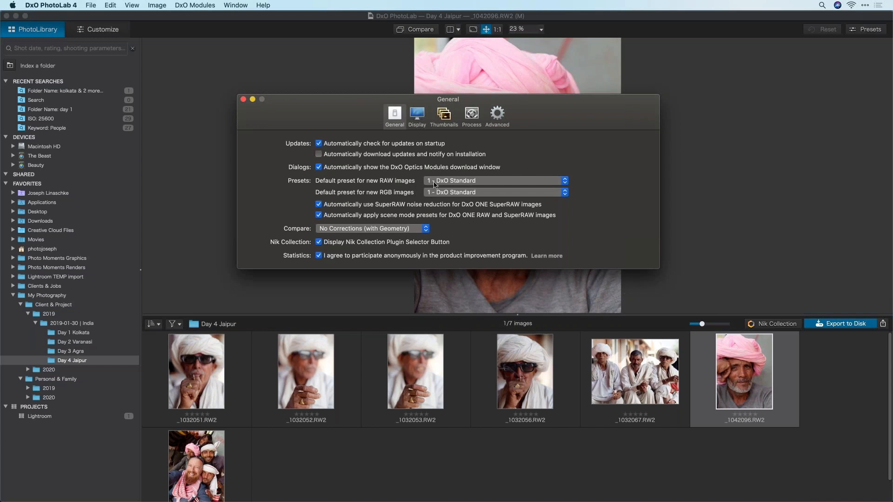
# Try a lighter gray image background color in the Display preferences, and set its grayscale brightness back to 22%.
pyautogui.click(417, 113)
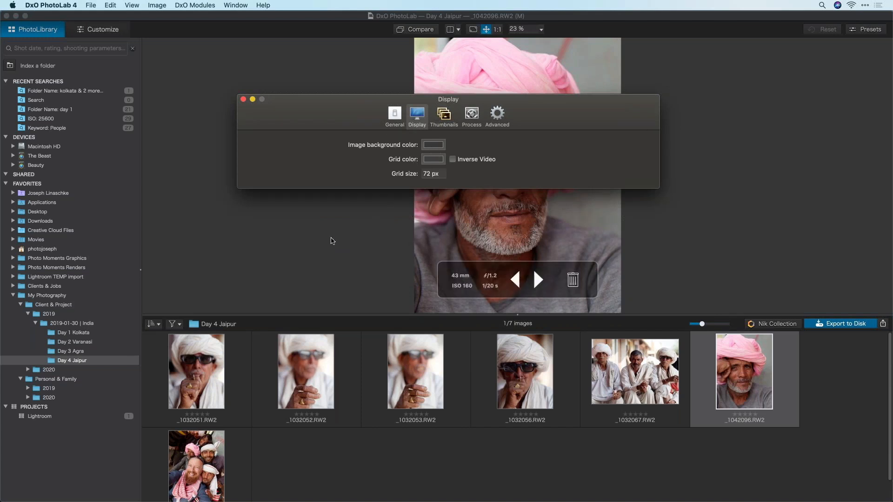
pyautogui.moveTo(542, 103); pyautogui.dragTo(545, 198)
pyautogui.click(436, 238)
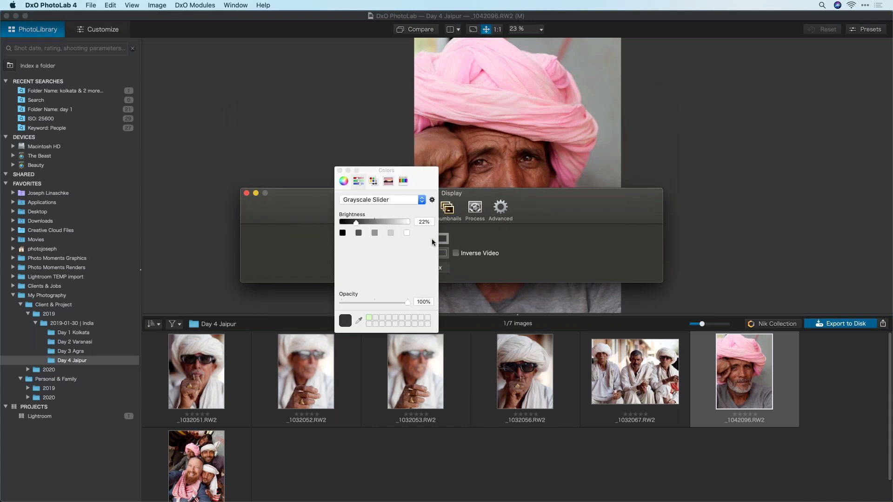
pyautogui.moveTo(355, 223); pyautogui.dragTo(380, 224)
pyautogui.click(418, 221)
pyautogui.write('22')
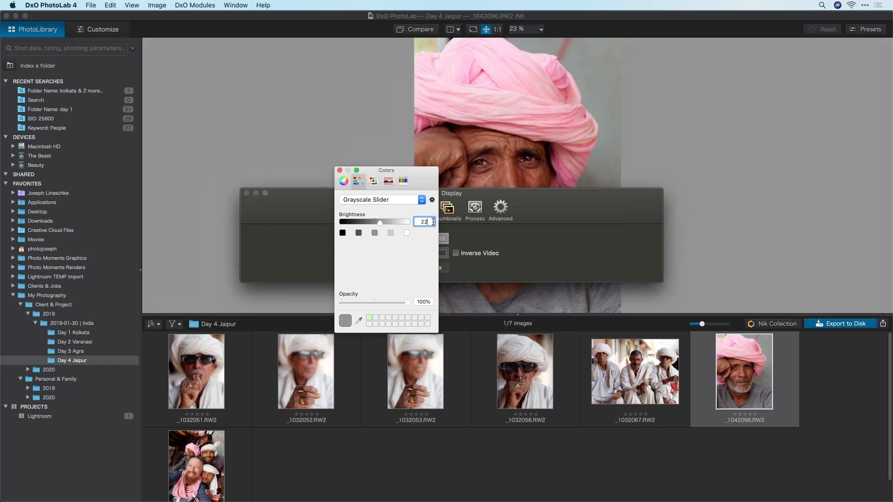
pyautogui.press('Return')
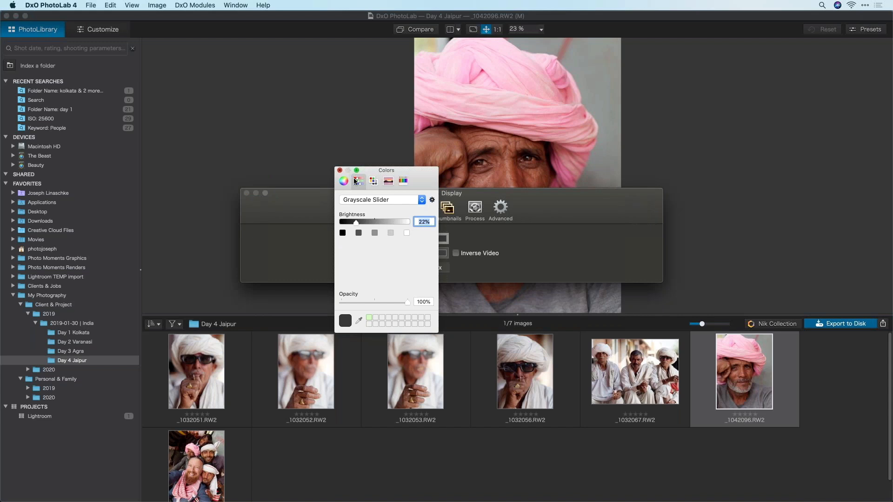
pyautogui.click(340, 170)
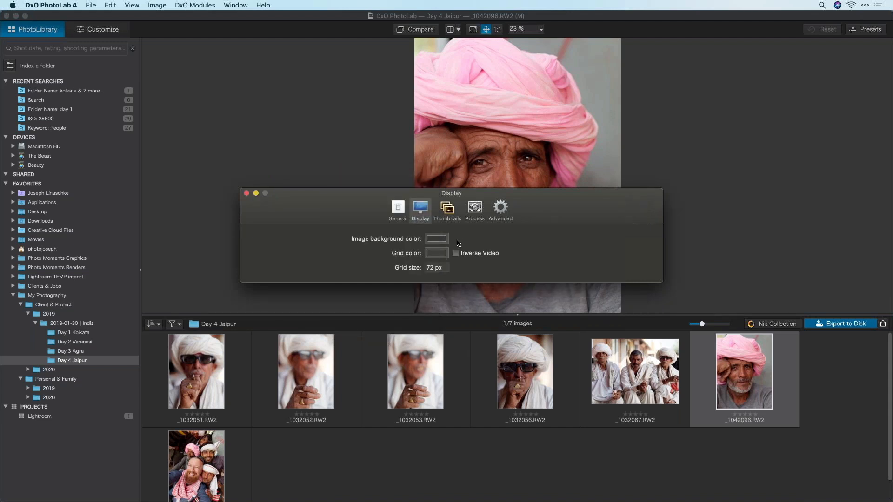
# Close the preferences and show the grid overlay on the previewed photo.
pyautogui.moveTo(523, 212); pyautogui.dragTo(501, 225)
pyautogui.press('super+w')
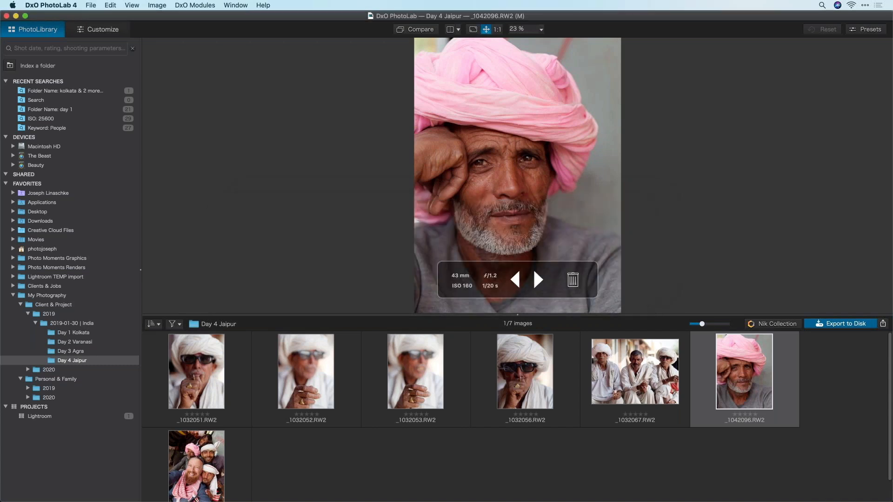
pyautogui.press('super+g')
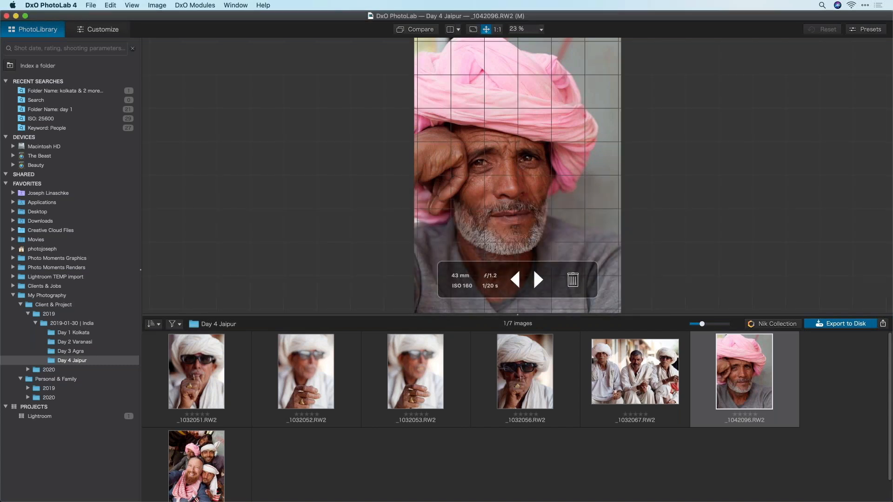
# Change the grid color to a lighter gray in the Display preferences.
pyautogui.press('super+comma')
pyautogui.click(414, 266)
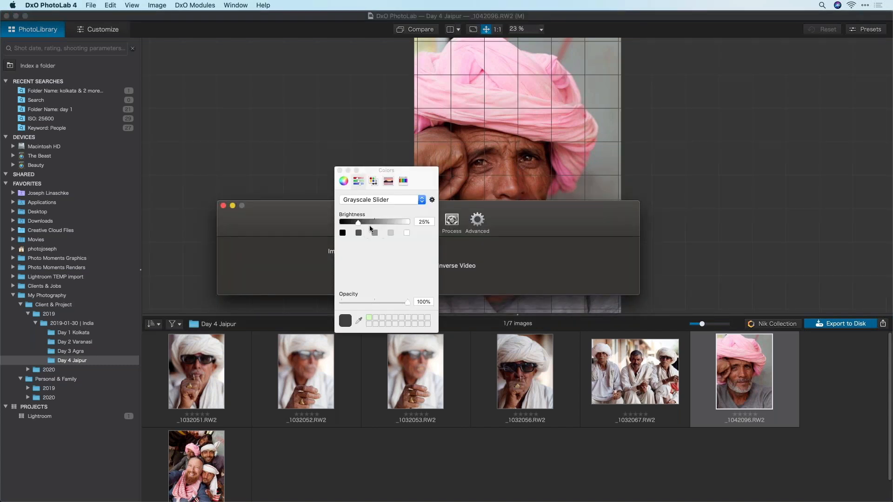
pyautogui.moveTo(358, 221); pyautogui.dragTo(384, 219)
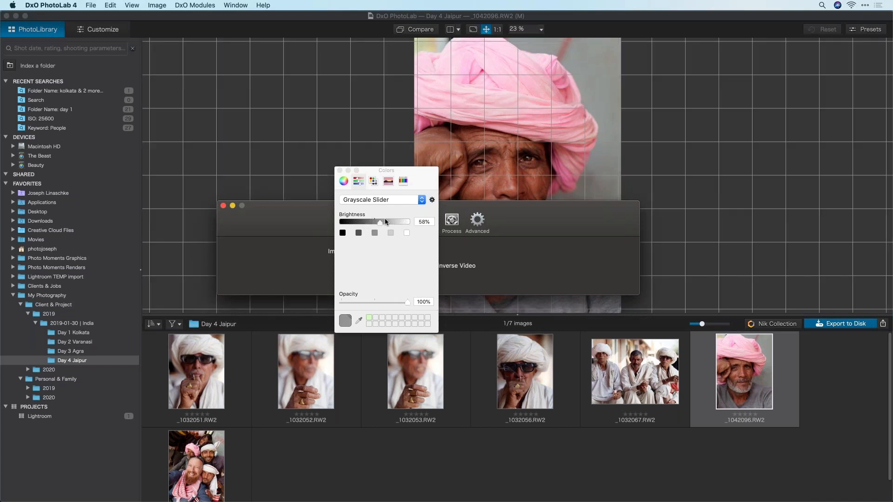
pyautogui.click(340, 170)
pyautogui.moveTo(495, 213); pyautogui.dragTo(493, 221)
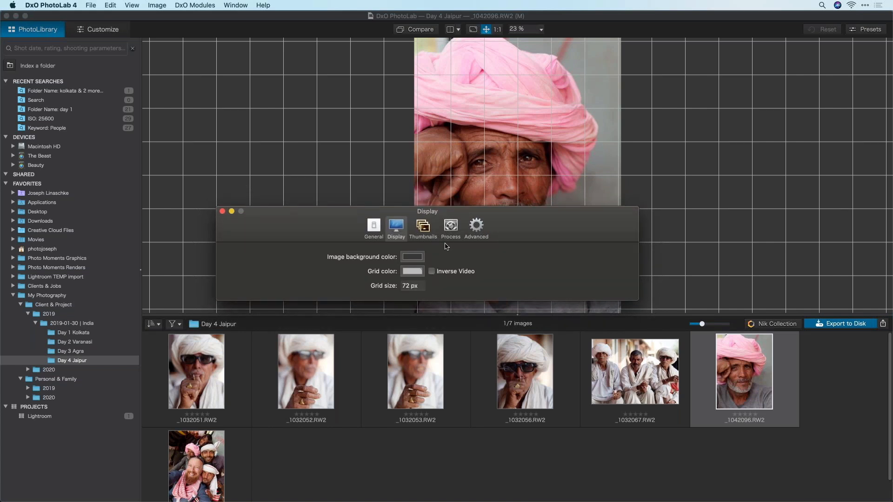
# Try grid sizes of 100 px and 10 px, and set the grid size to 50 px.
pyautogui.doubleClick(409, 287)
pyautogui.write('100')
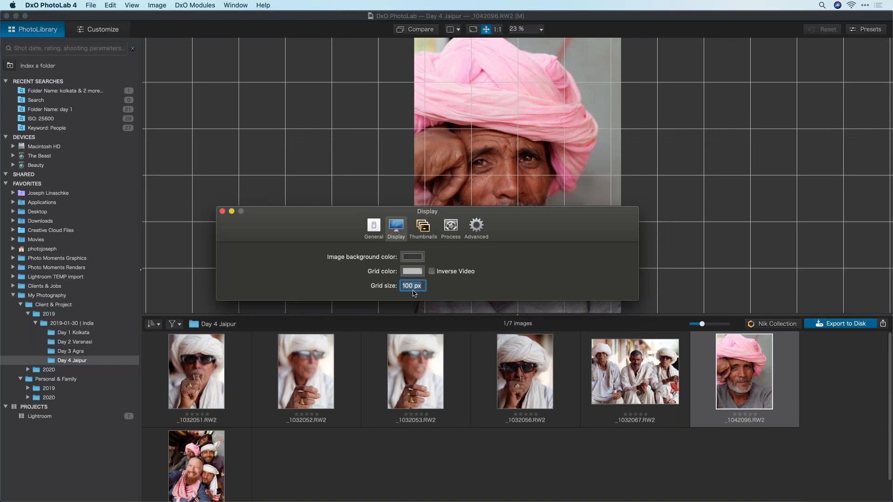
pyautogui.write('10')
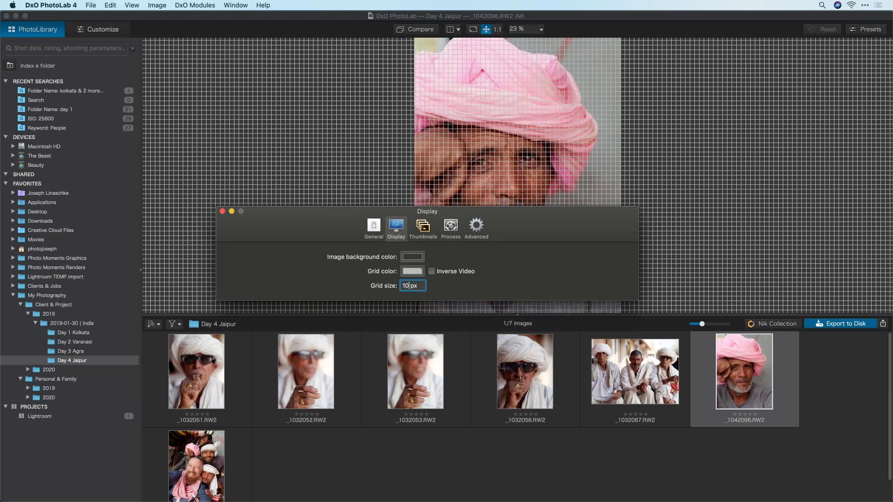
pyautogui.write('0')
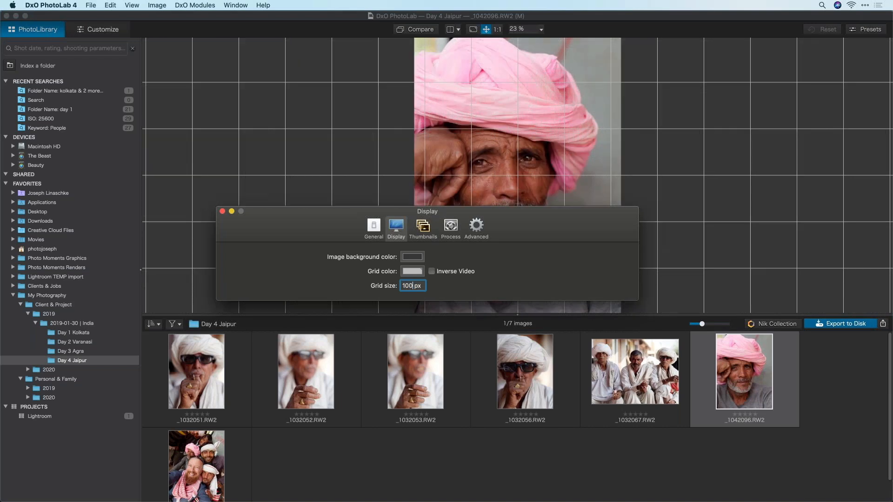
pyautogui.press('BackSpace')
pyautogui.press('BackSpace')
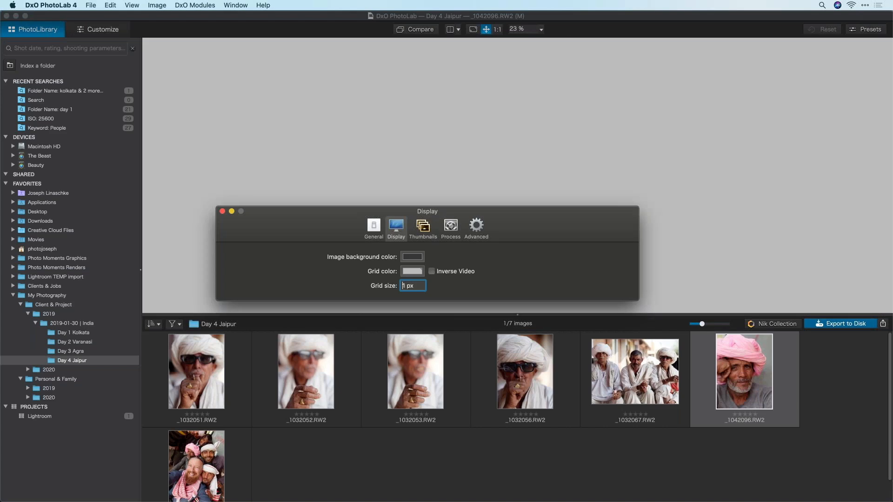
pyautogui.write('50')
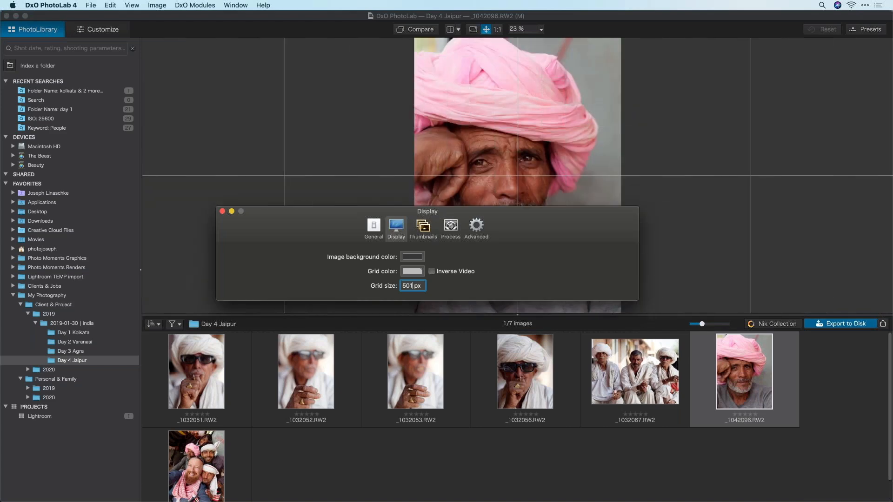
pyautogui.press('BackSpace')
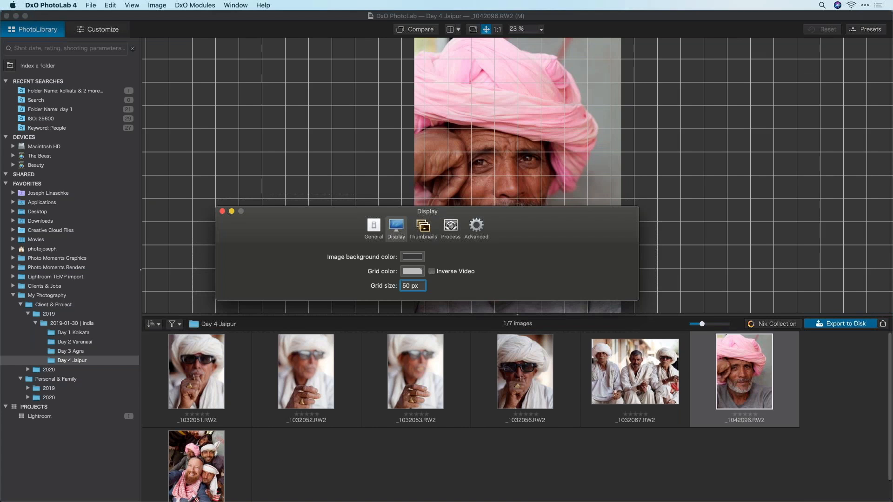
# Open the Thumbnails preferences and view the display options for the Red/Green flag icon.
pyautogui.click(433, 235)
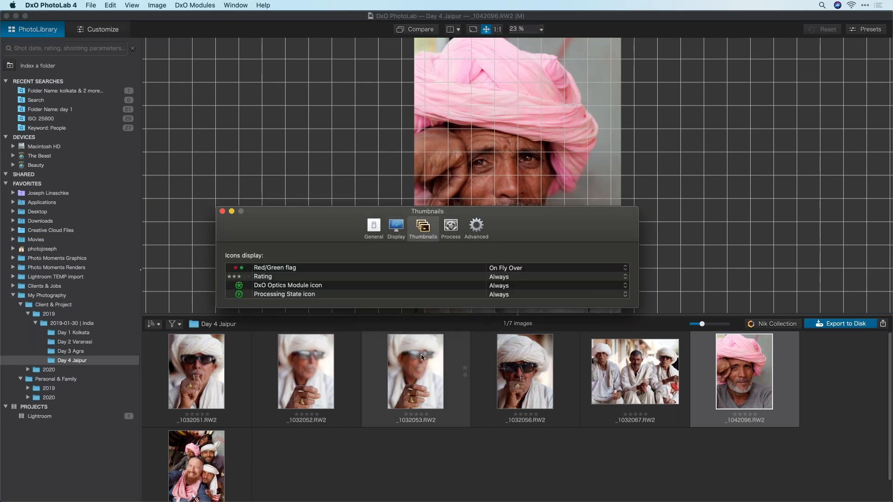
pyautogui.moveTo(417, 372)
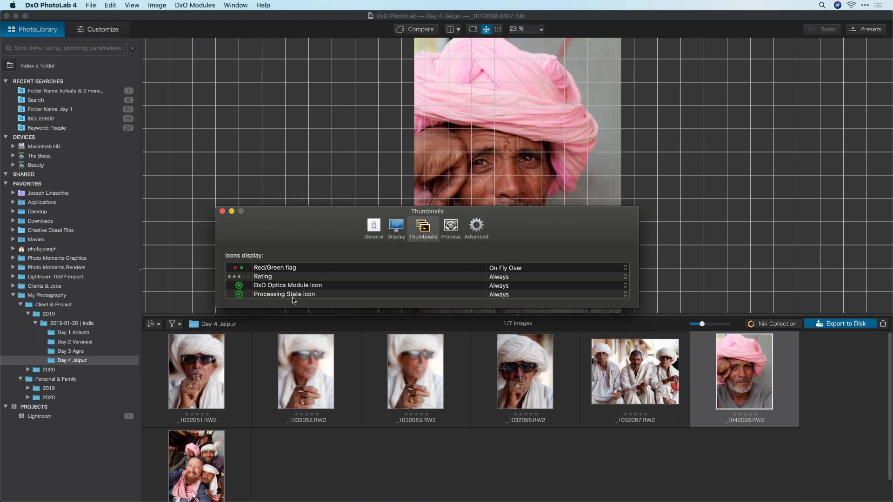
pyautogui.click(516, 269)
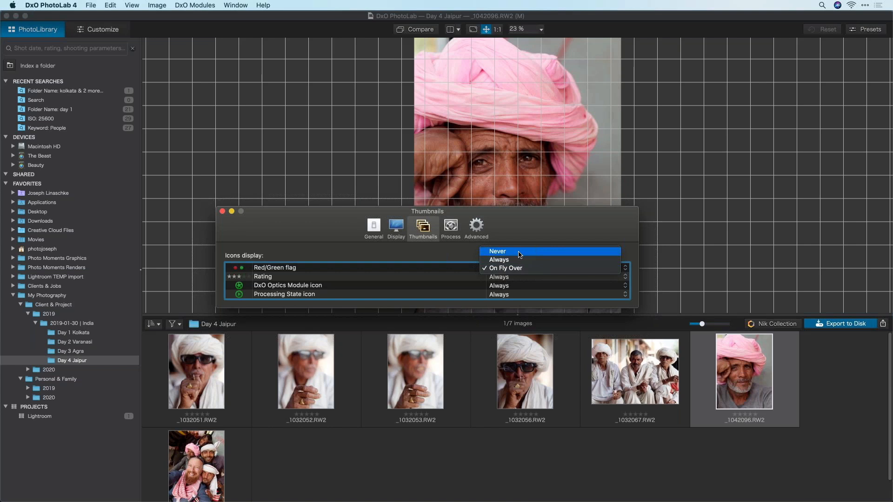
pyautogui.click(434, 253)
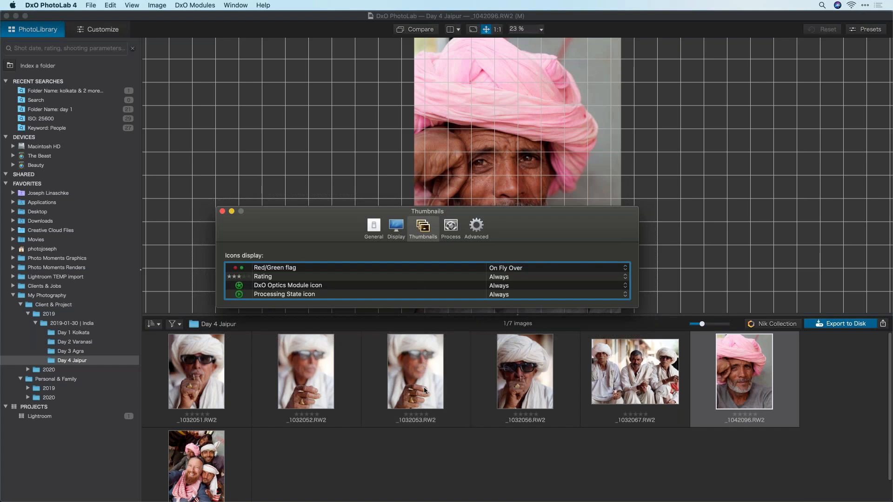
# Flag photo _1032053.RW2 green and set the Red/Green flag thumbnail icon to display Always.
pyautogui.click(455, 373)
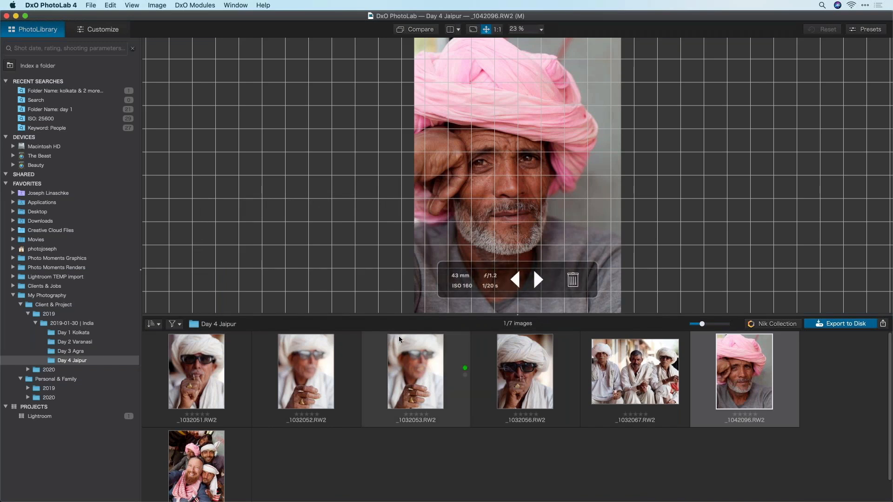
pyautogui.click(399, 336)
pyautogui.press('super+comma')
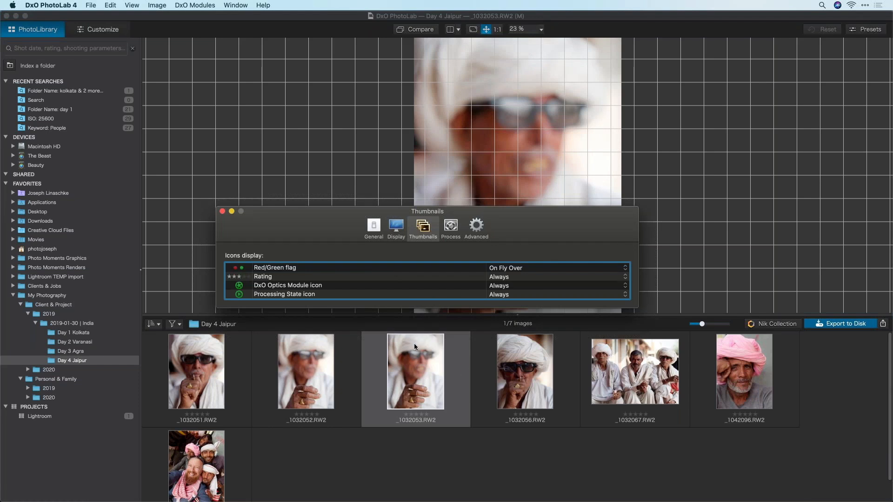
pyautogui.click(565, 268)
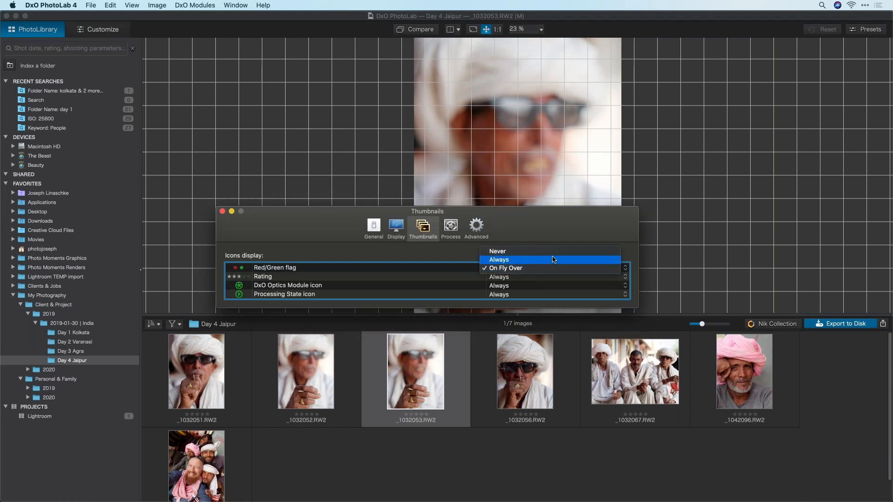
pyautogui.click(553, 260)
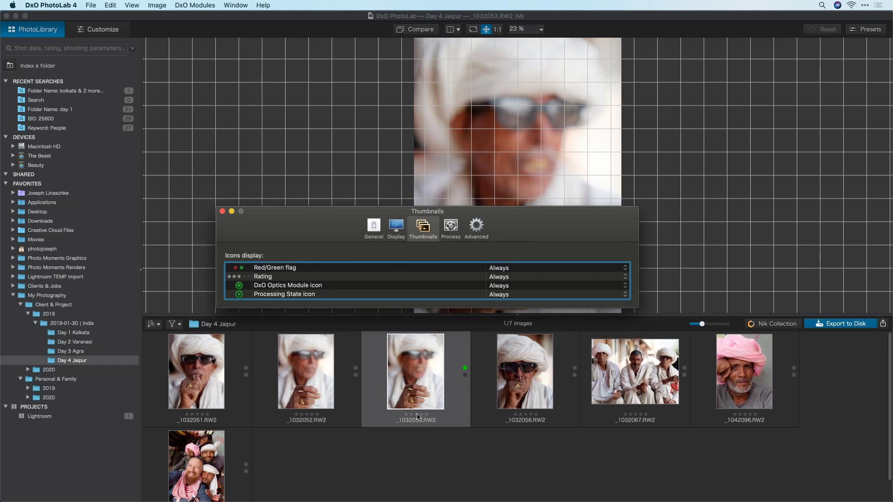
# Close the preferences and rate photo _1032053.RW2 three stars and _1032056.RW2 five stars.
pyautogui.press('cmd+w')
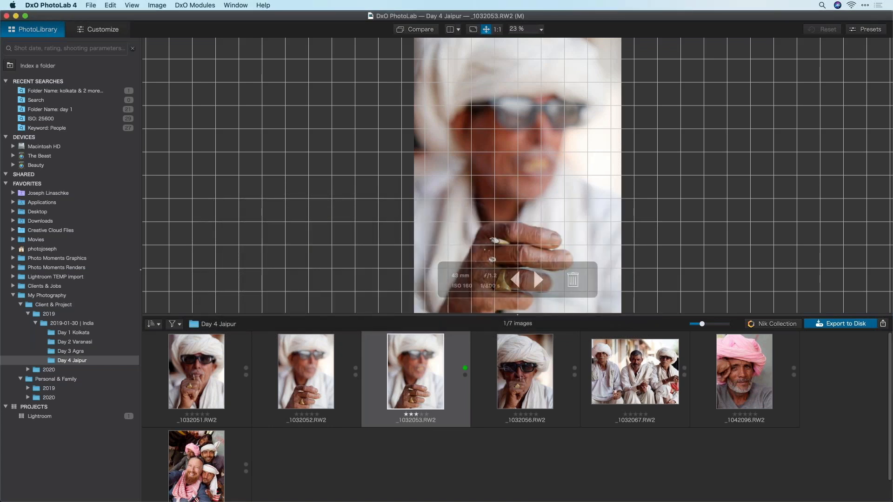
pyautogui.click(536, 414)
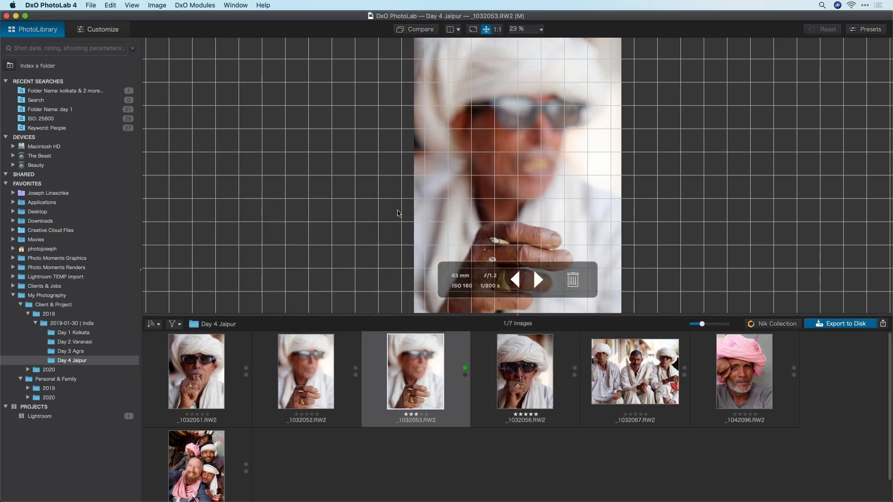
# Reopen the Thumbnails preferences and check the display options for the Rating icon and its neighbouring icons.
pyautogui.press('super+comma')
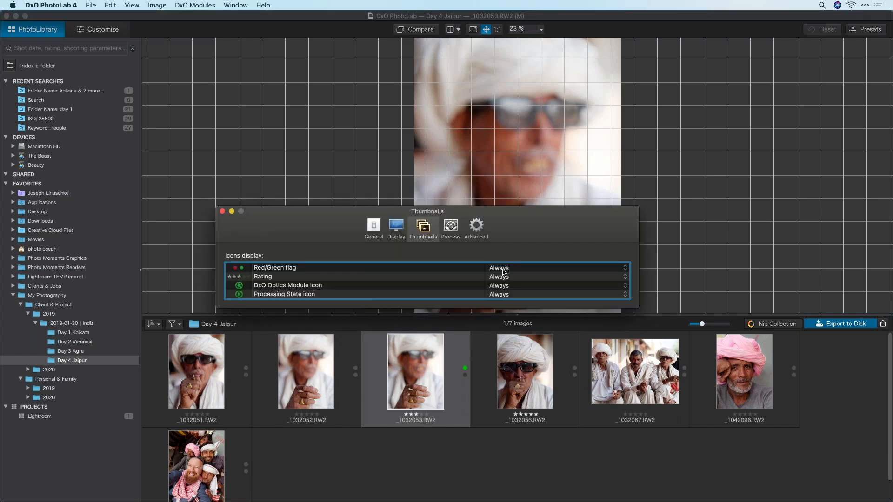
pyautogui.click(507, 281)
pyautogui.click(520, 284)
pyautogui.click(509, 279)
pyautogui.click(508, 268)
pyautogui.click(508, 276)
pyautogui.click(507, 277)
# Examine the JPEG, TIFF and DNG extension choices for processed images in the Process preferences, keeping the lowercase jpg extension.
pyautogui.click(451, 228)
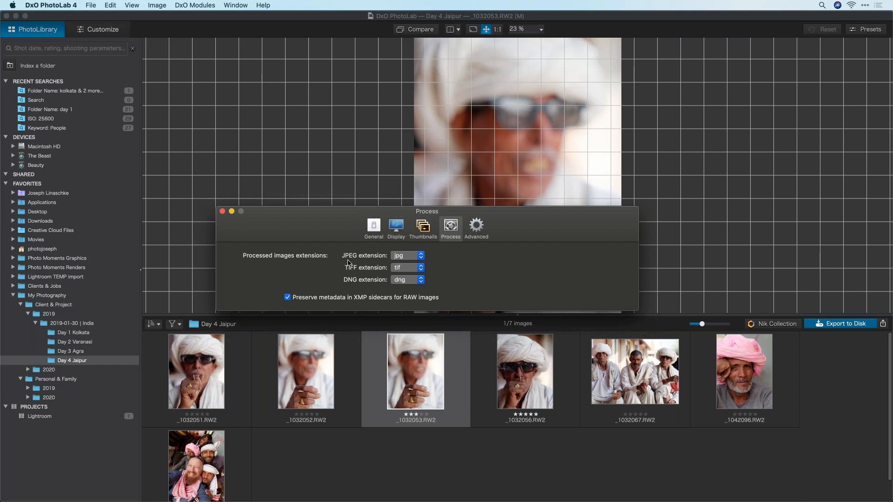
pyautogui.click(407, 257)
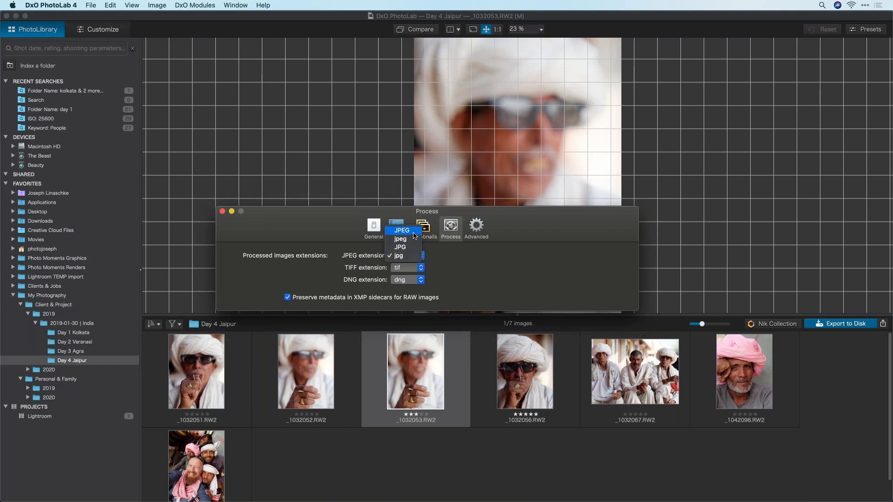
pyautogui.click(414, 256)
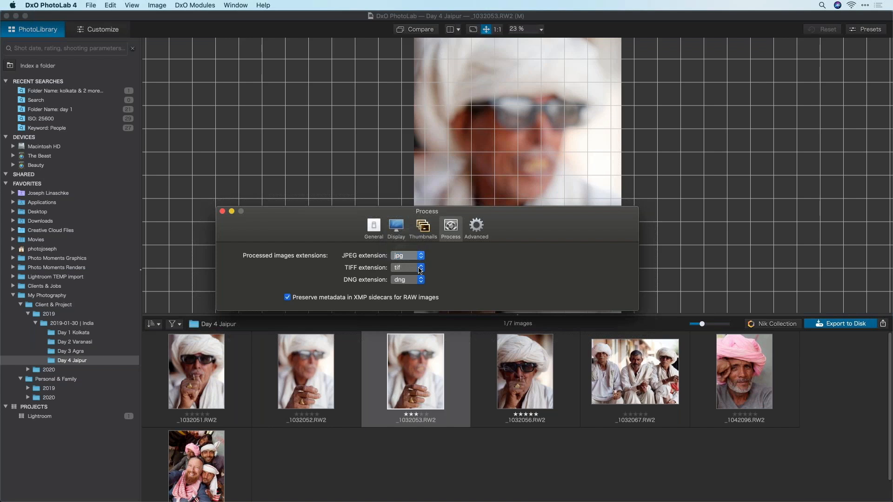
pyautogui.click(420, 268)
pyautogui.click(404, 259)
pyautogui.click(407, 280)
pyautogui.click(396, 282)
pyautogui.click(409, 259)
pyautogui.click(470, 292)
pyautogui.click(410, 258)
pyautogui.click(411, 273)
# Open the Advanced preferences and examine the performance setting for the maximum number of simultaneously processed images.
pyautogui.click(477, 227)
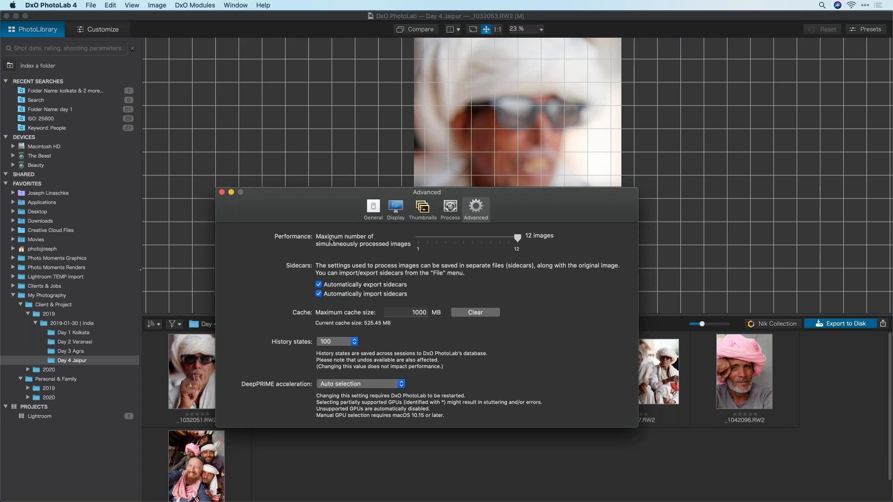
pyautogui.moveTo(480, 241); pyautogui.dragTo(466, 238)
pyautogui.moveTo(465, 240)
pyautogui.mouseDown()
pyautogui.moveTo(399, 247)
pyautogui.moveTo(519, 242)
pyautogui.moveTo(463, 242)
pyautogui.mouseUp()
# Switch to the DxO 4 Export Times spreadsheet in Numbers and examine the export durations by number of images processed at once.
pyautogui.press('super+Tab')
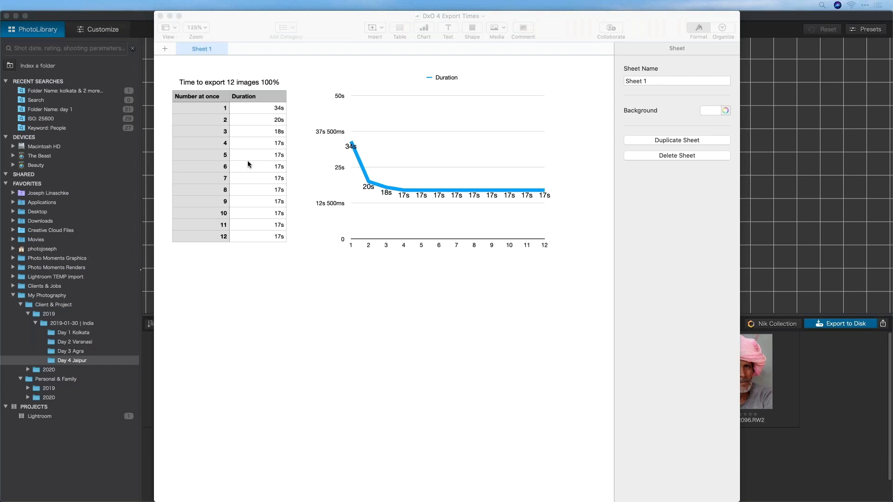
pyautogui.click(333, 32)
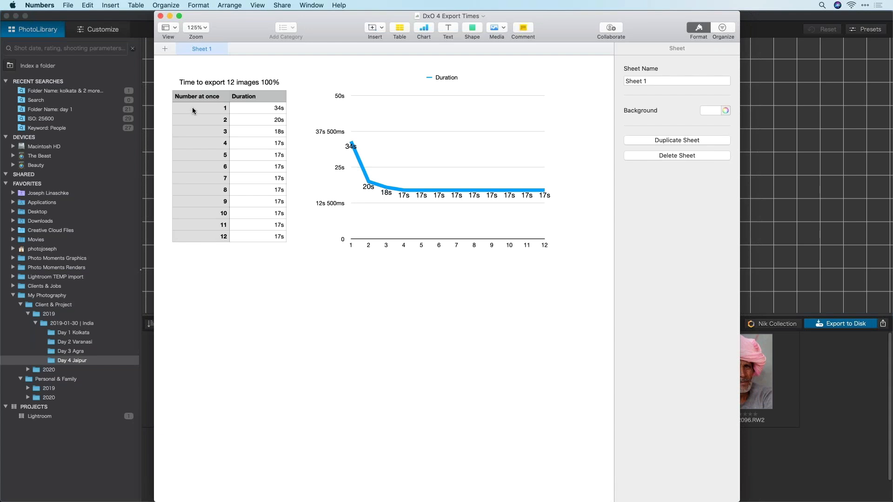
pyautogui.click(204, 119)
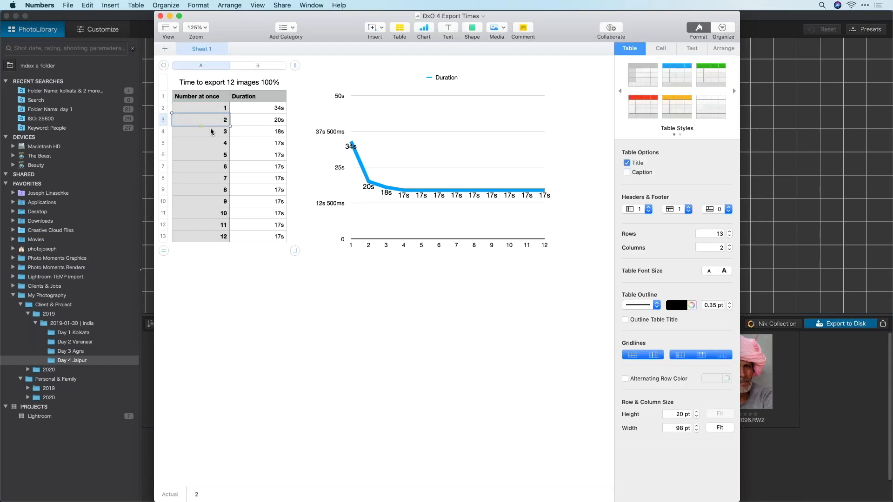
pyautogui.click(260, 111)
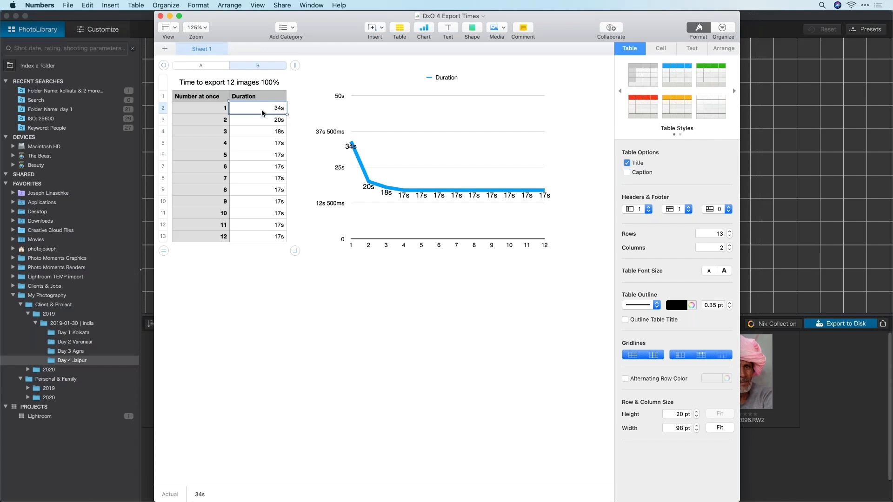
# Examine the export durations for two to twelve images at once in the spreadsheet's Duration column.
pyautogui.click(257, 120)
pyautogui.click(256, 131)
pyautogui.click(253, 143)
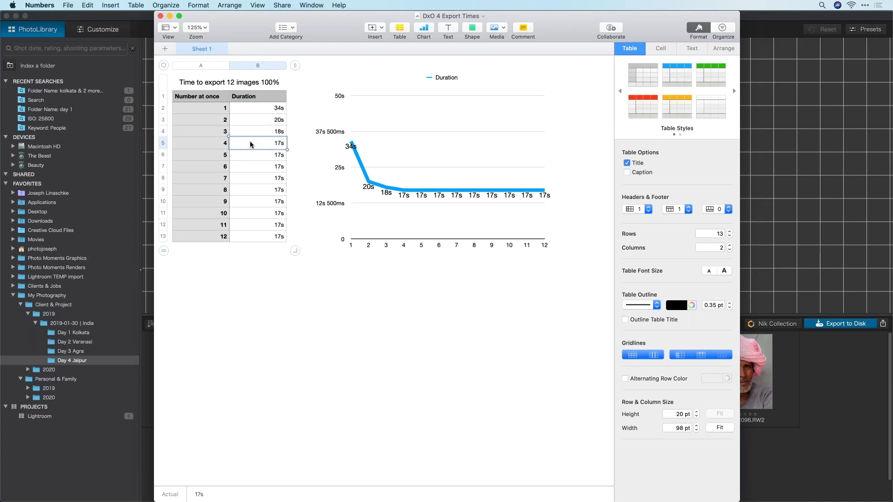
pyautogui.keyDown('shift'); pyautogui.click(243, 238); pyautogui.keyUp('shift')
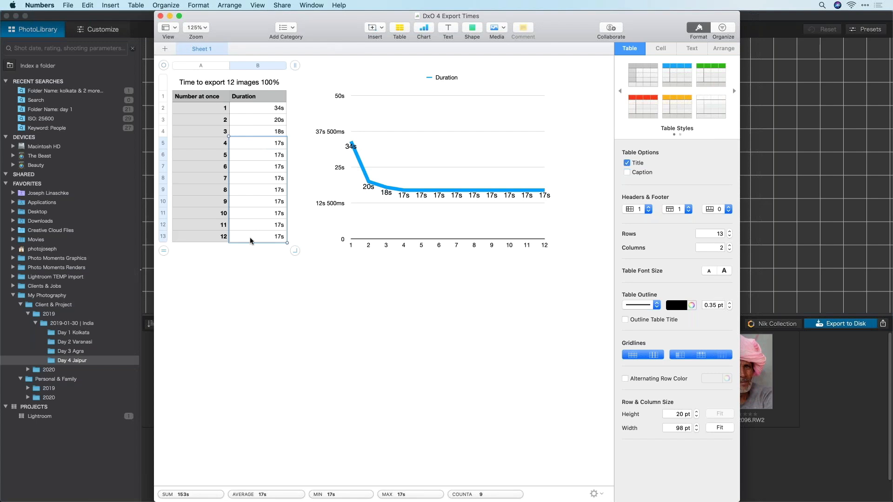
pyautogui.click(248, 168)
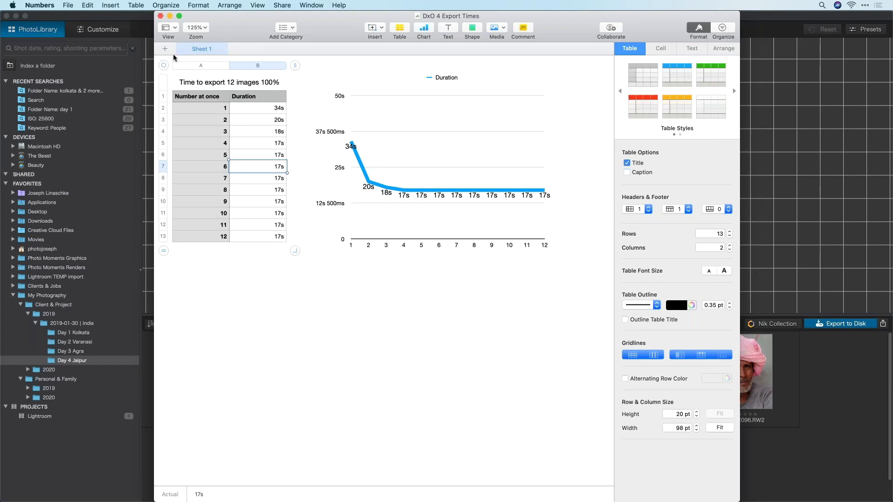
# Switch back to DxO PhotoLab and hide the grid overlay on the photo preview.
pyautogui.click(129, 23)
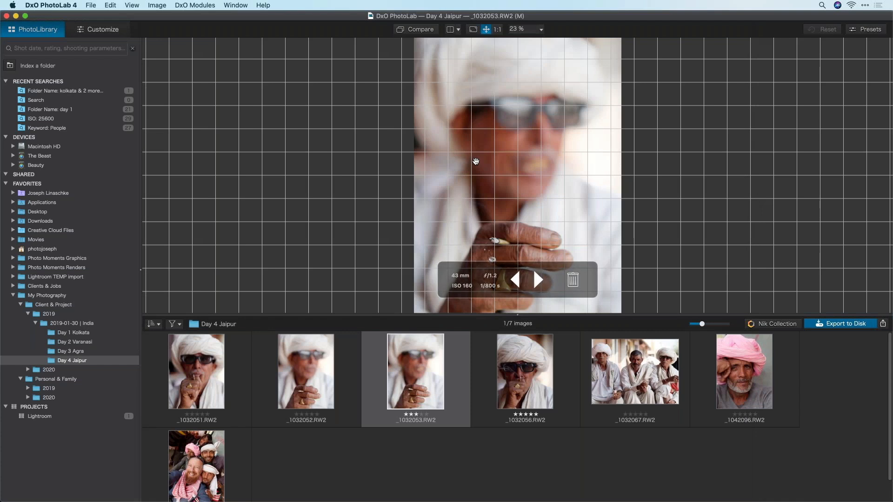
pyautogui.press('super+g')
pyautogui.press('super+h')
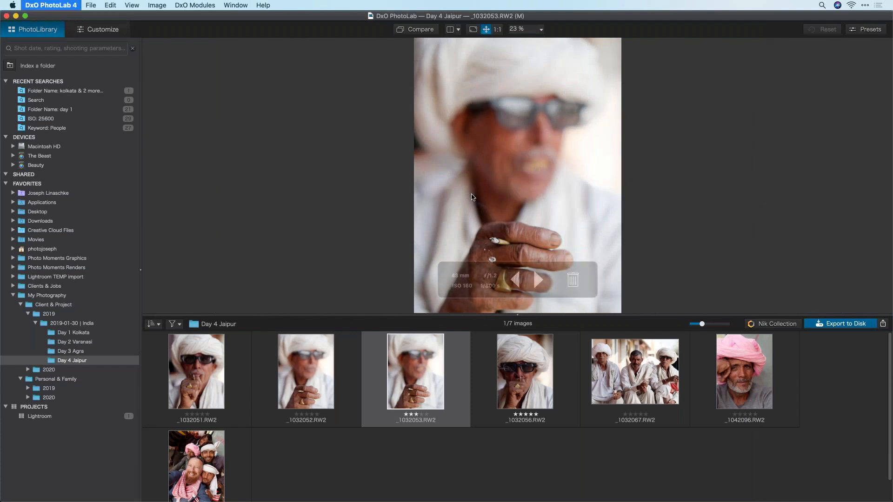
# Reopen the Advanced preferences and check the simultaneous image processing limit against the export times spreadsheet in Numbers.
pyautogui.press('super+comma')
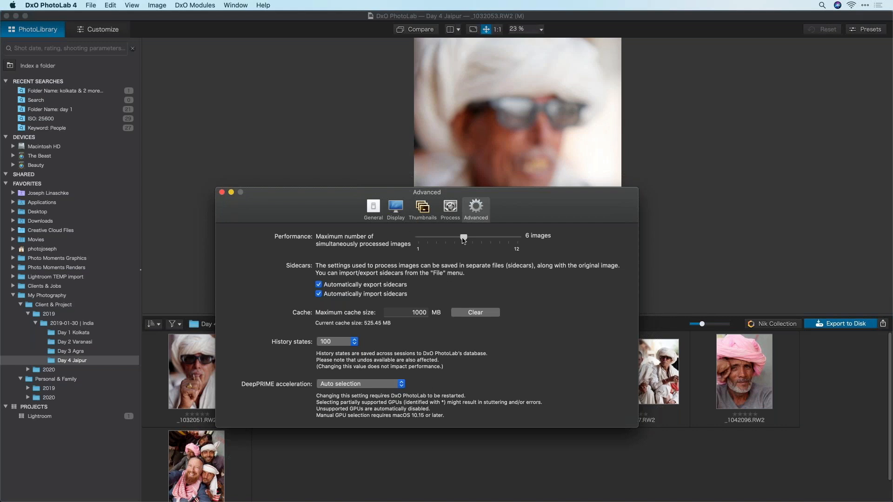
pyautogui.moveTo(463, 239)
pyautogui.mouseDown()
pyautogui.moveTo(472, 238)
pyautogui.moveTo(463, 239)
pyautogui.mouseUp()
pyautogui.press('super+Tab')
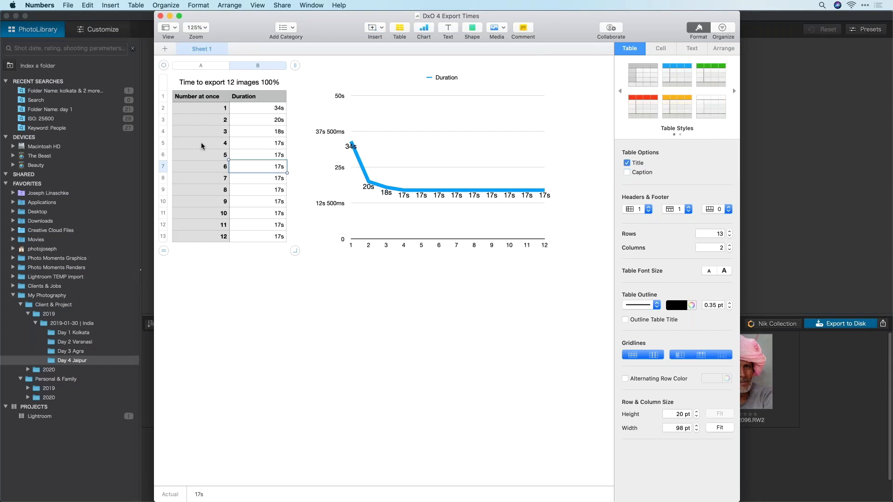
pyautogui.press('super+Tab')
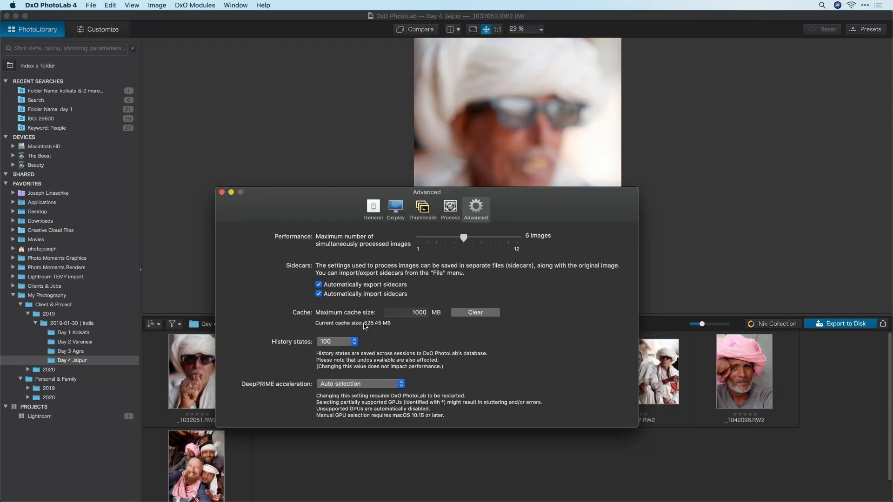
# Check the available history states choices, keeping 100, and close the preferences.
pyautogui.click(347, 343)
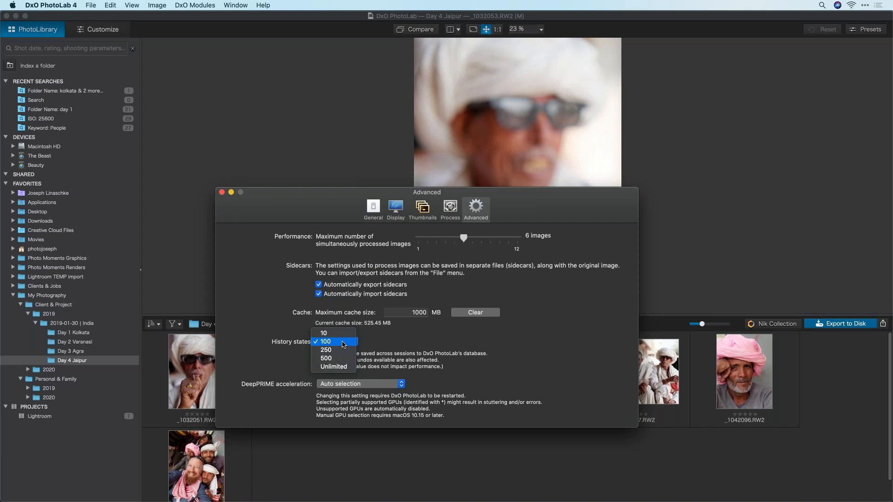
pyautogui.click(343, 344)
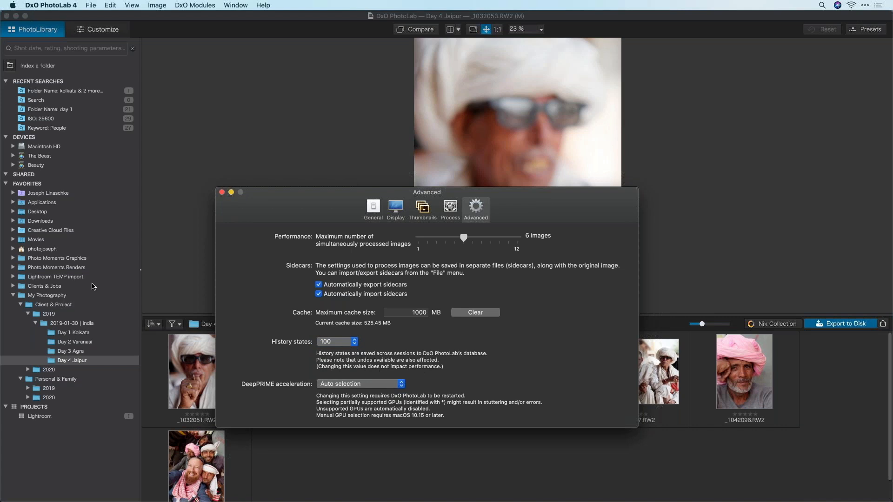
pyautogui.press('super+Tab')
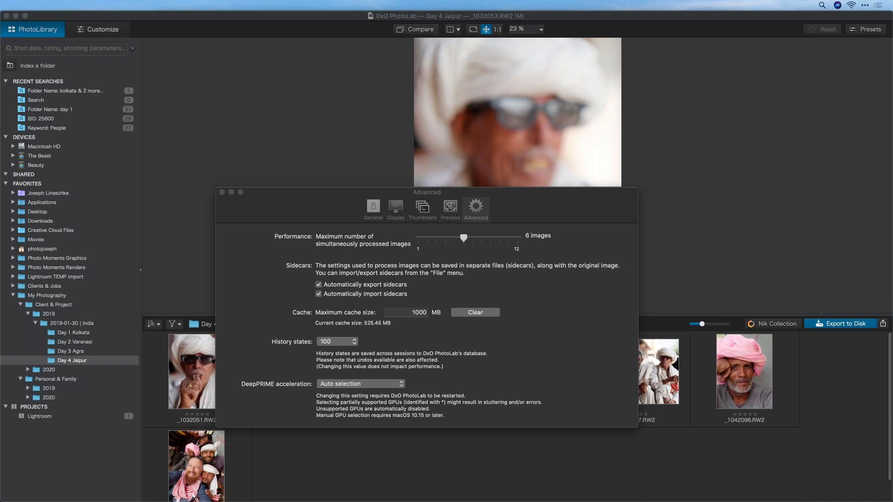
pyautogui.click(222, 192)
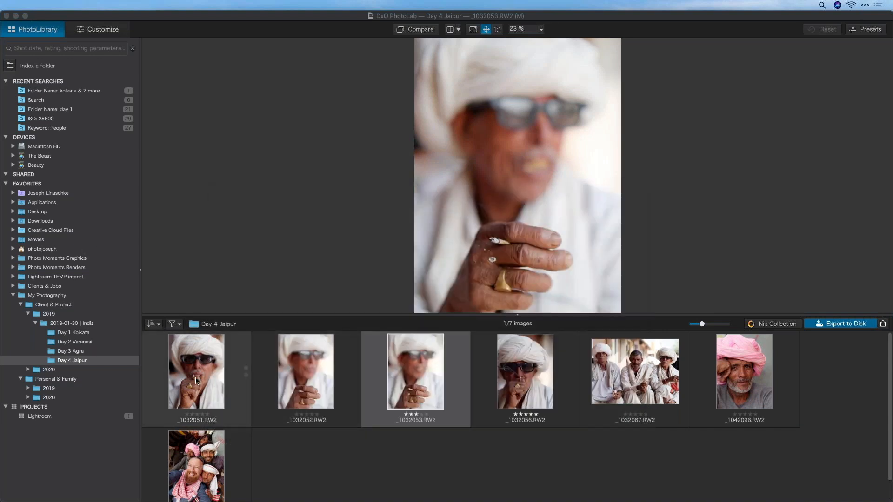
# Switch to the Customize view and show the photo _1032067.RW2 of the three seated men.
pyautogui.click(197, 381)
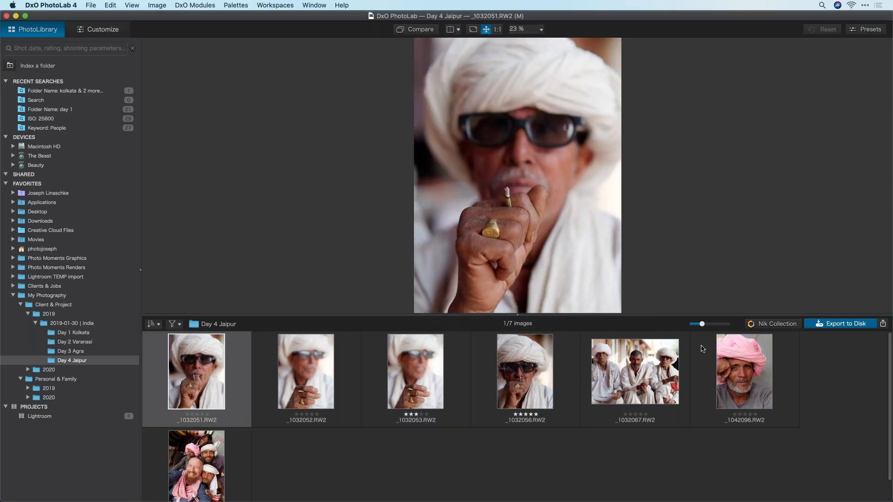
pyautogui.press('super+d')
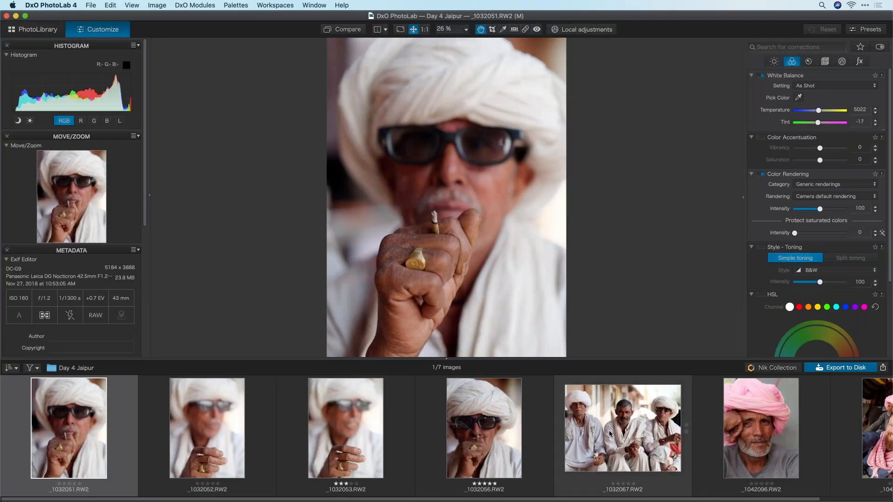
pyautogui.click(610, 434)
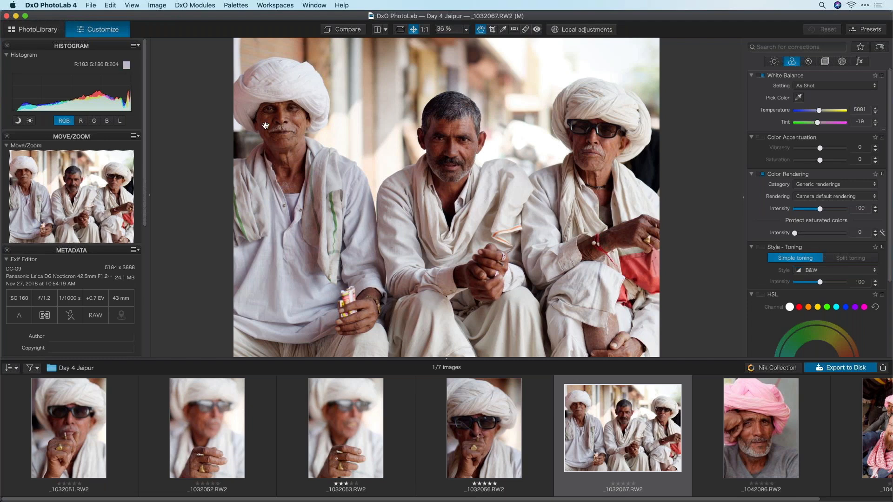
# Load the DxO Standard workspace to compare its palettes, and return to the DxO Advanced workspace.
pyautogui.click(271, 4)
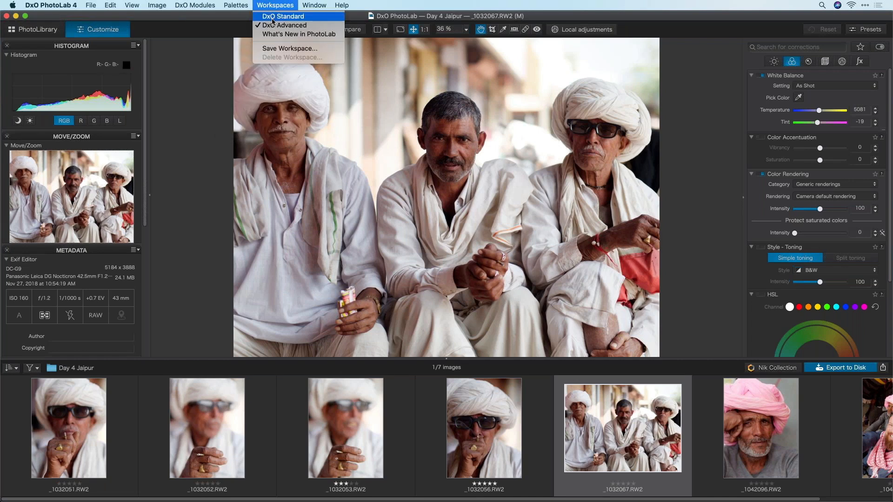
pyautogui.click(275, 17)
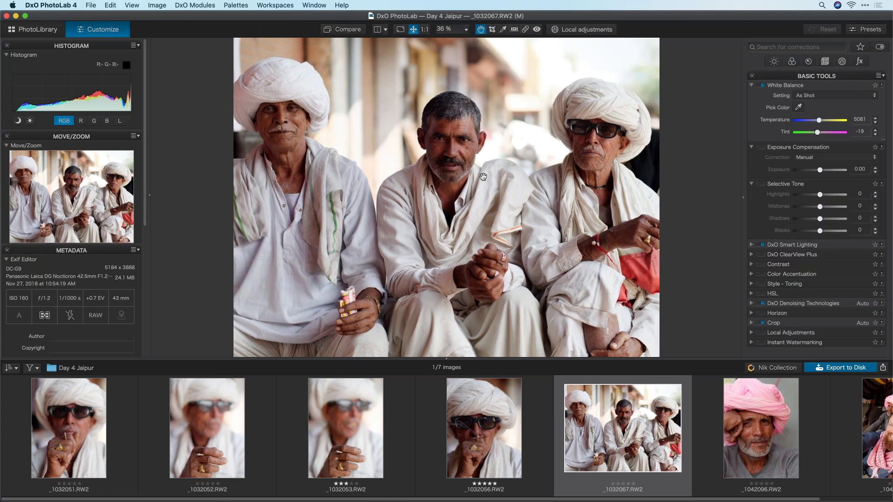
pyautogui.click(279, 6)
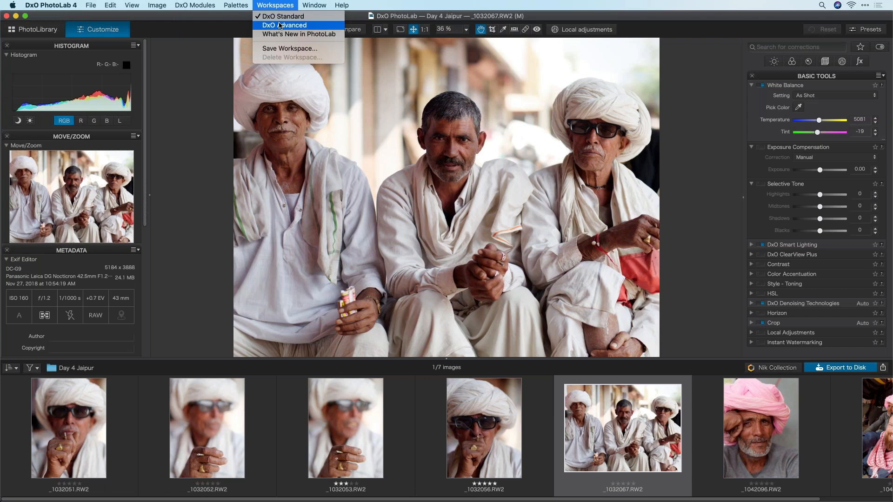
pyautogui.click(281, 25)
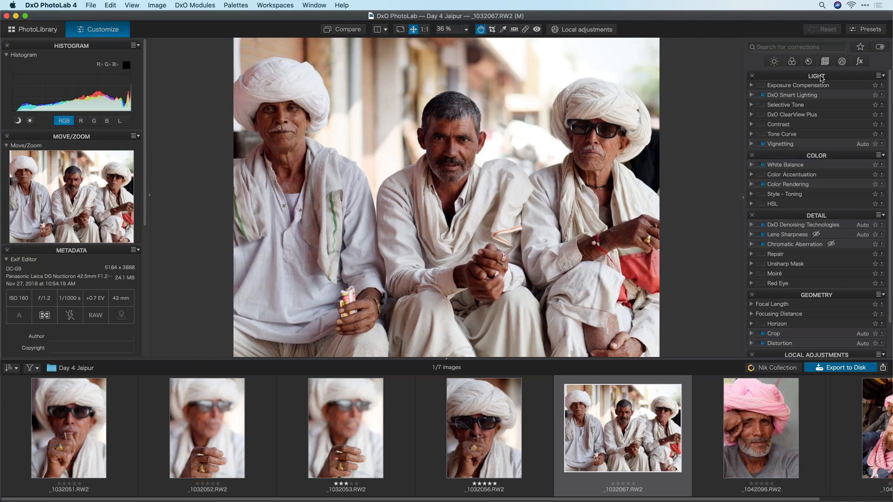
# Collapse and re-expand the Light palette, and undock it as a floating palette over the photo.
pyautogui.click(822, 77)
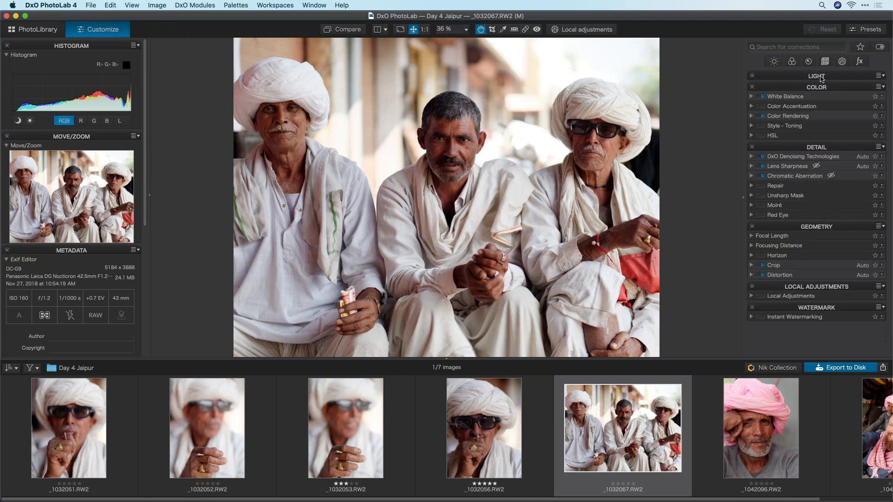
pyautogui.click(822, 77)
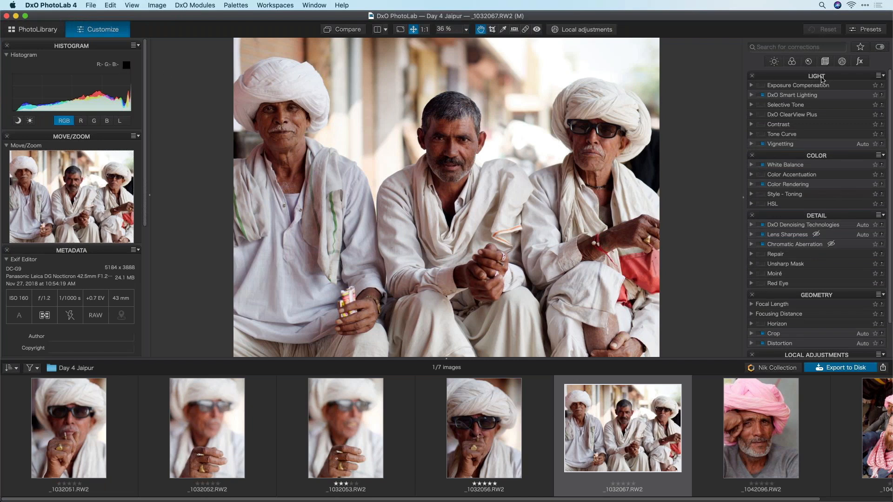
pyautogui.moveTo(835, 78); pyautogui.dragTo(91, 55)
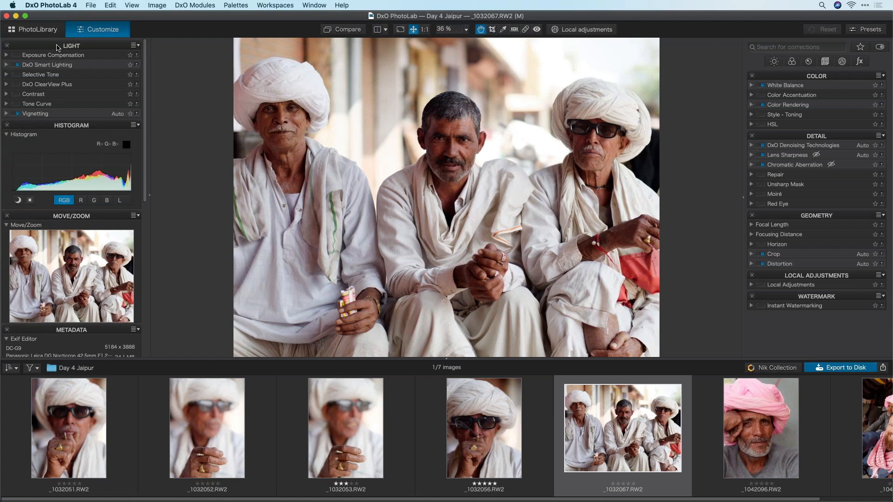
pyautogui.moveTo(58, 48); pyautogui.dragTo(335, 100)
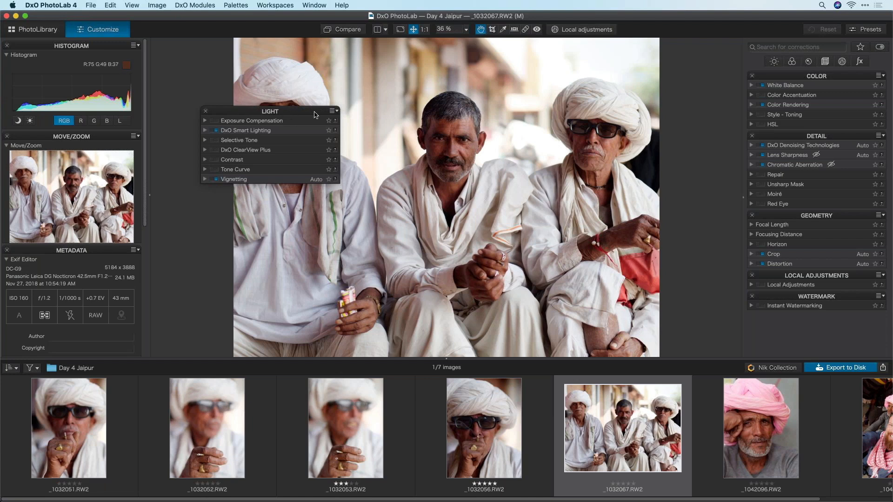
pyautogui.moveTo(288, 114); pyautogui.dragTo(309, 114)
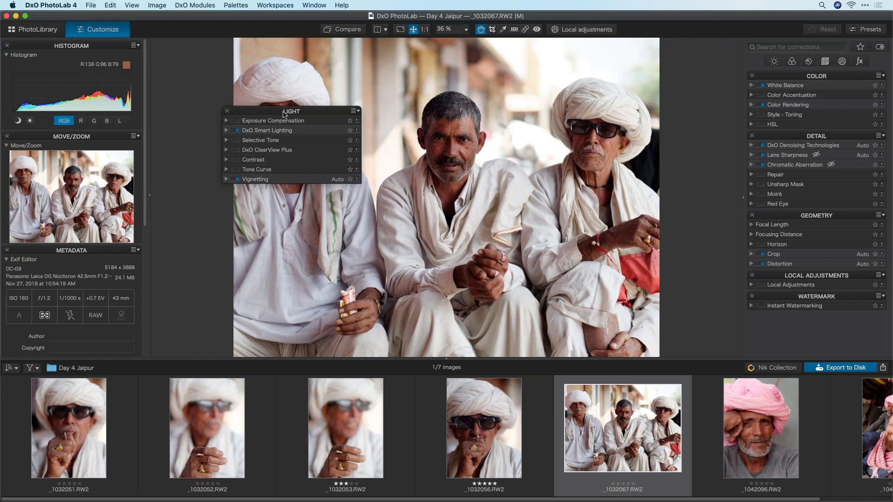
# Add the HSL correction to the floating Light palette, collapse it, and remove it from the palette again.
pyautogui.click(354, 111)
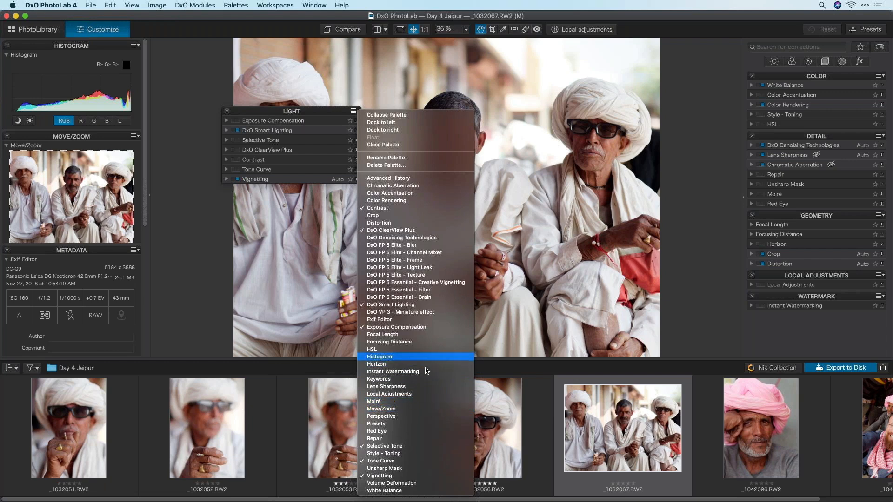
pyautogui.click(404, 350)
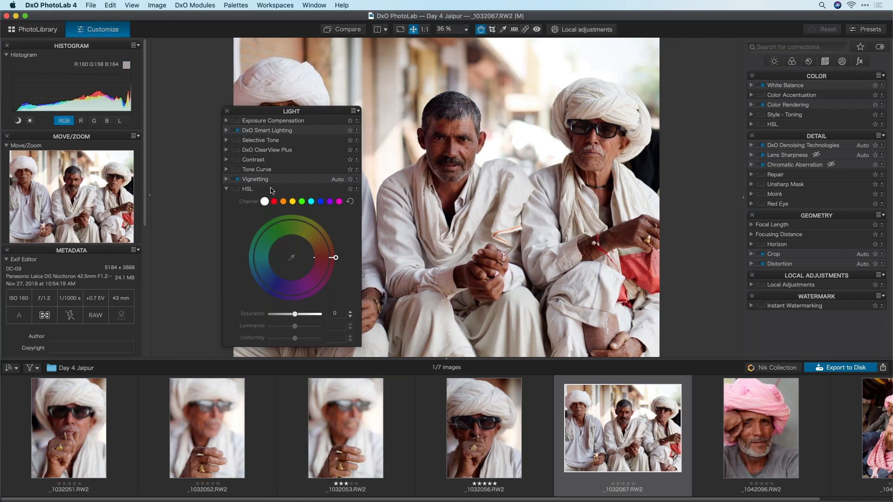
pyautogui.moveTo(293, 112); pyautogui.dragTo(305, 101)
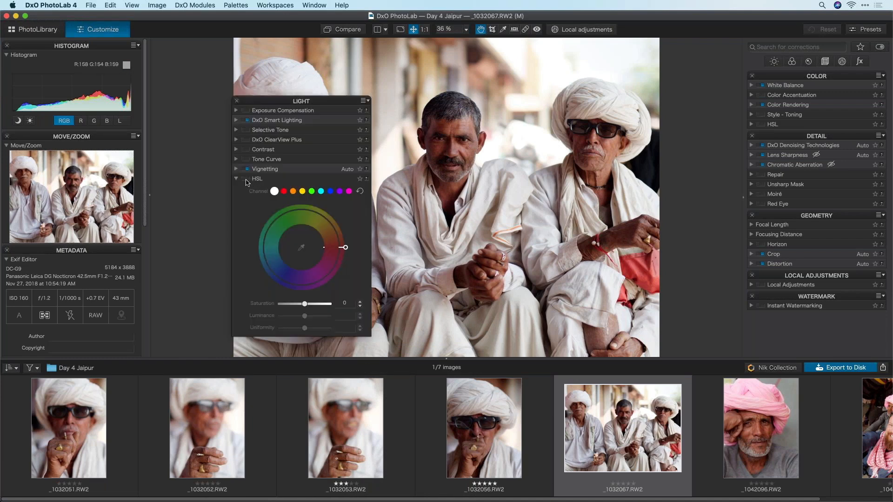
pyautogui.click(291, 179)
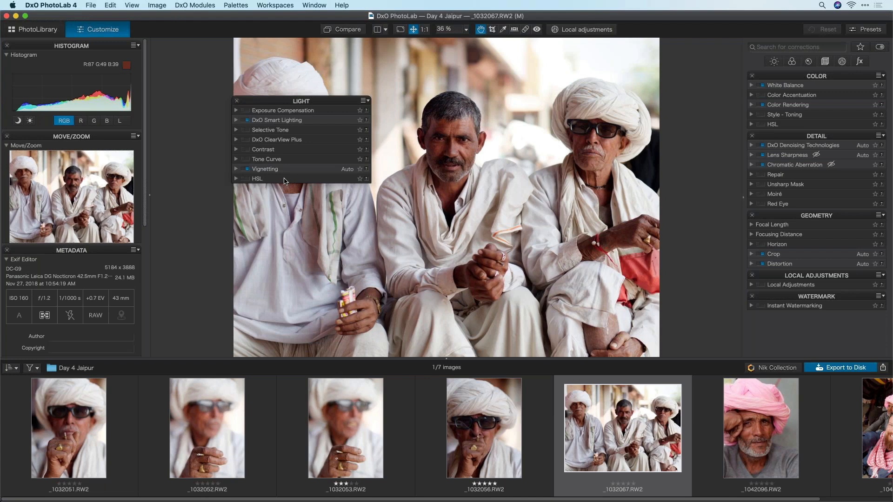
pyautogui.moveTo(287, 181); pyautogui.dragTo(467, 105)
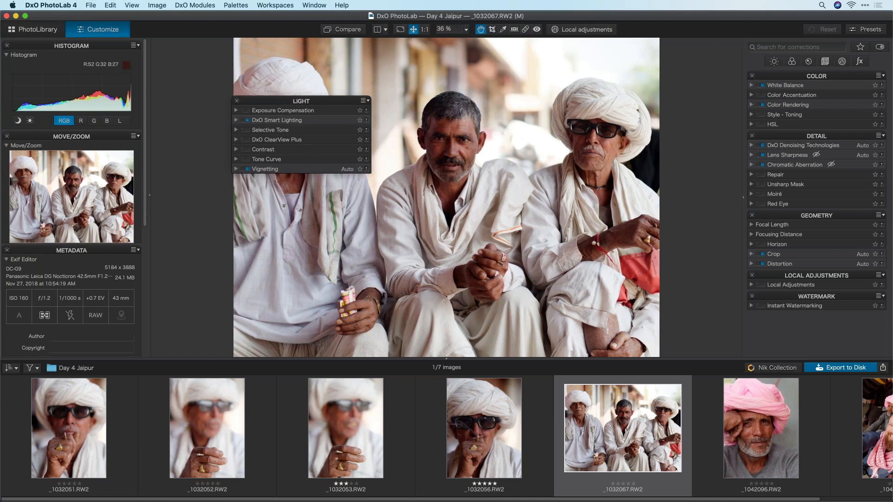
# Save the current palette layout with the floating Light palette as a new workspace named PhotoJoseph.
pyautogui.click(280, 4)
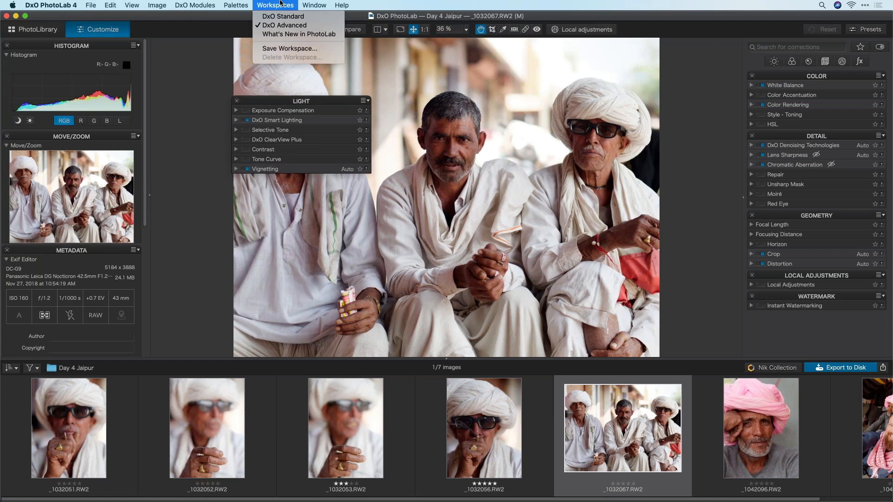
pyautogui.click(285, 25)
pyautogui.click(271, 5)
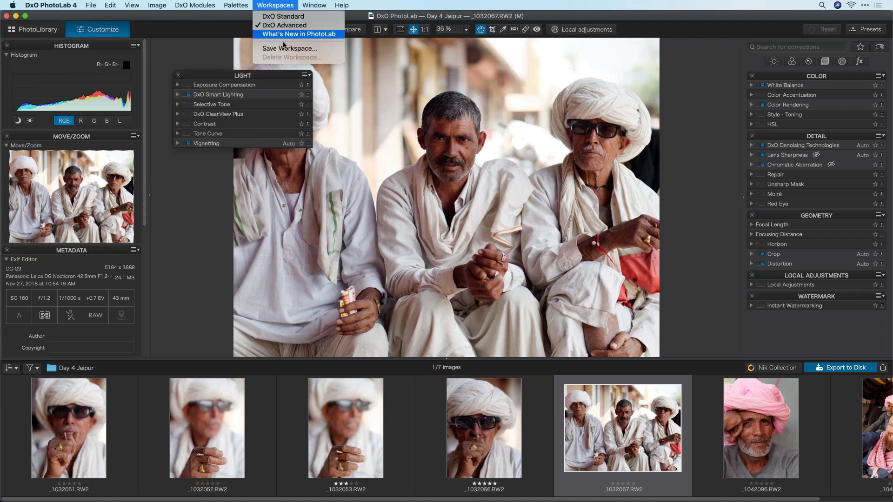
pyautogui.click(284, 48)
pyautogui.write('PhotoJoseph')
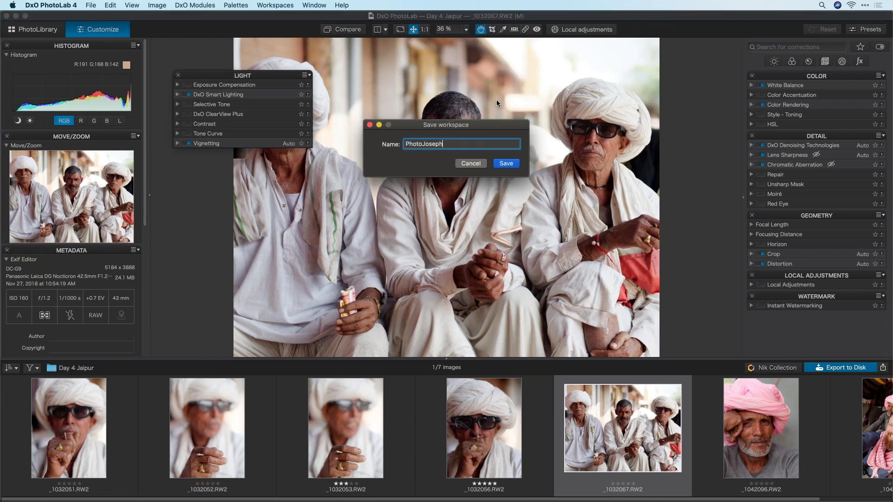
pyautogui.press('Return')
# Switch to the DxO Advanced workspace and back to the saved PhotoJoseph workspace.
pyautogui.click(279, 5)
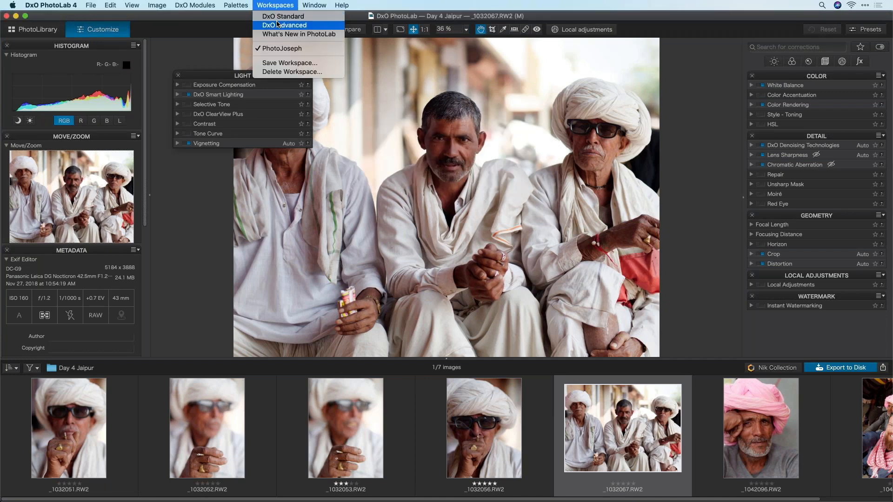
pyautogui.click(279, 27)
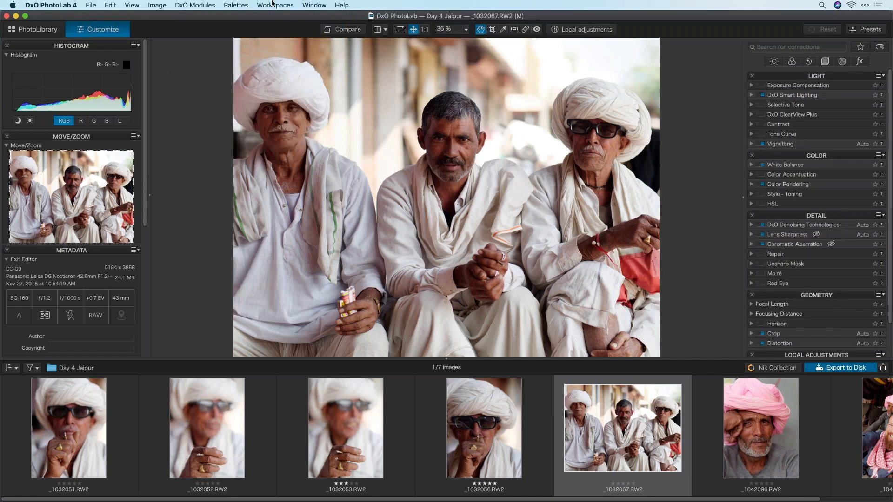
pyautogui.click(275, 5)
pyautogui.click(280, 49)
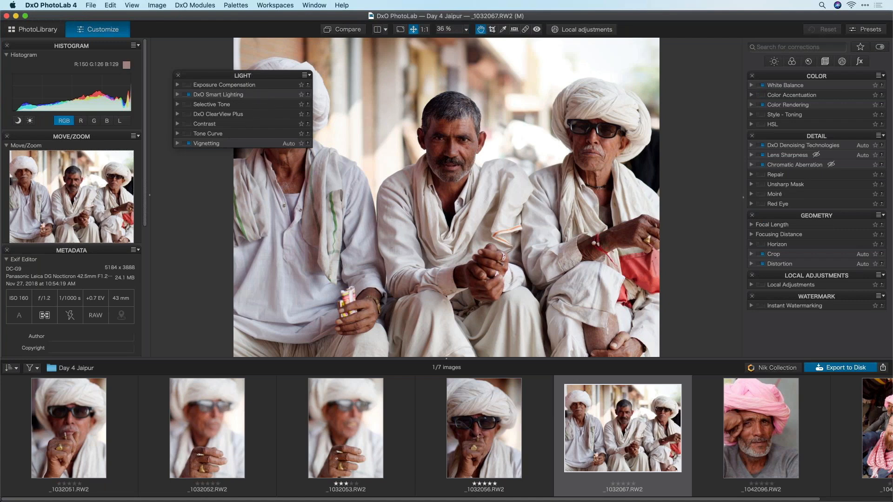
# Create a new custom palette named Bob.
pyautogui.click(244, 5)
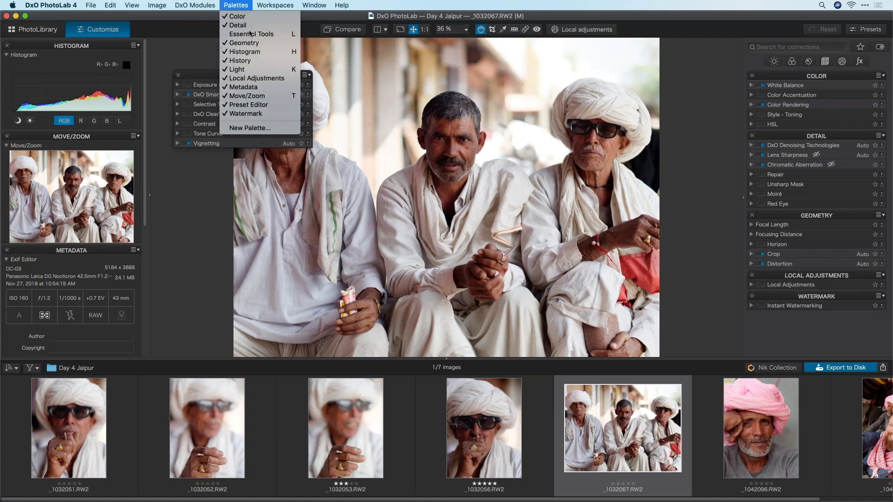
pyautogui.click(250, 128)
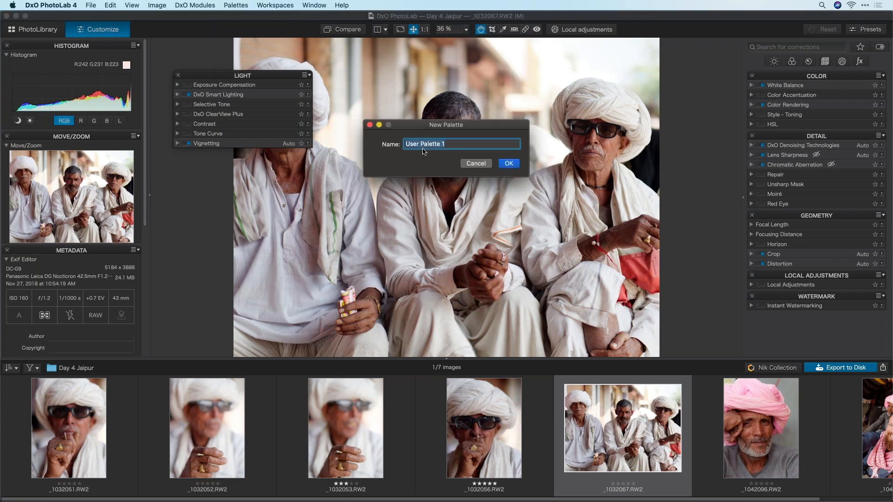
pyautogui.write('Bob')
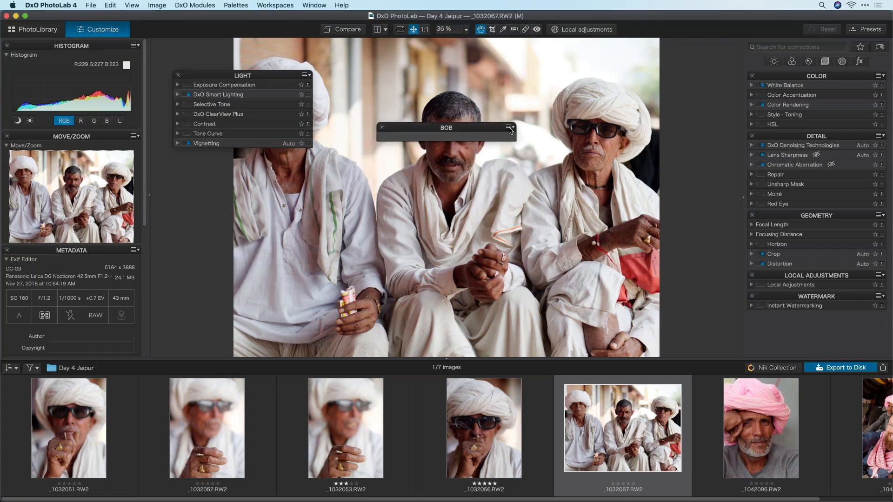
# Add the Crop, Focal Length and Red Eye corrections to the floating Bob palette and reposition it over the photo.
pyautogui.click(509, 128)
pyautogui.click(542, 219)
pyautogui.click(509, 128)
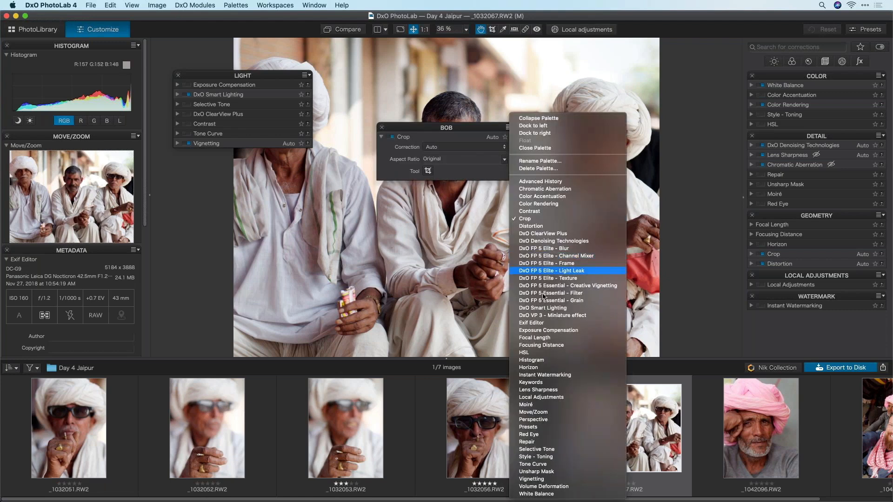
pyautogui.click(535, 337)
pyautogui.click(509, 128)
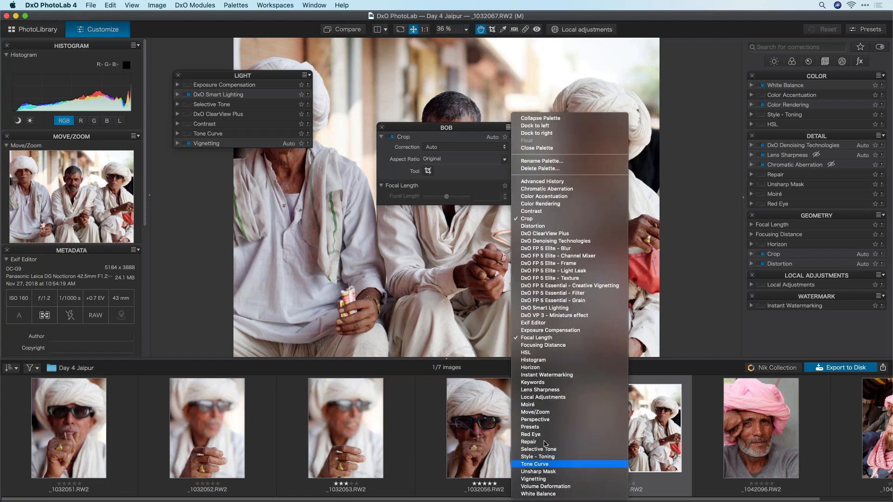
pyautogui.click(532, 434)
pyautogui.moveTo(466, 127); pyautogui.dragTo(495, 107)
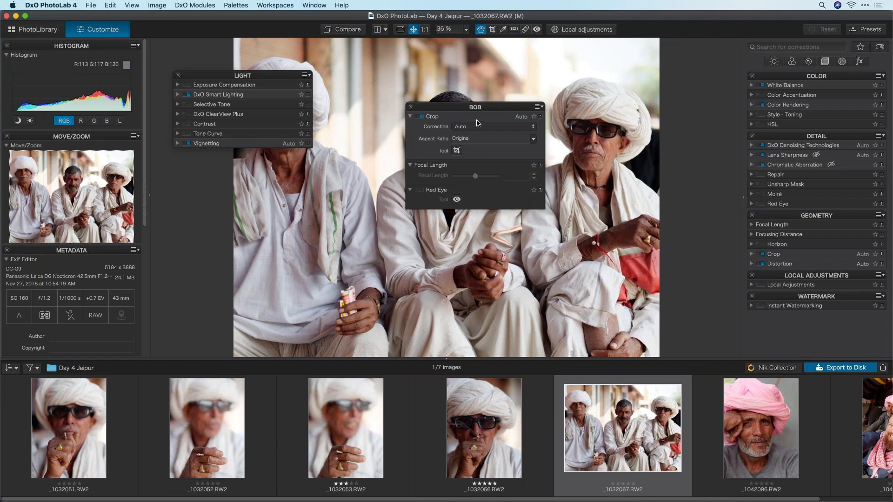
# Close the Bob palette and reopen it from the list of available palettes.
pyautogui.click(239, 3)
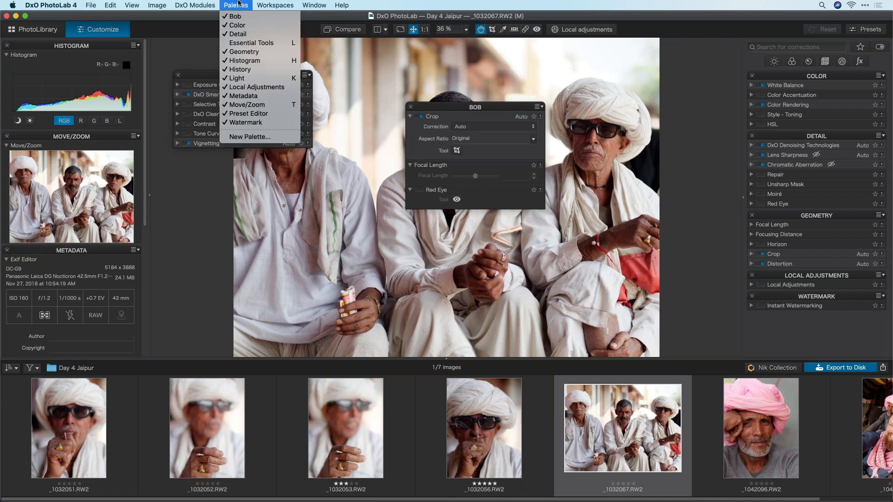
pyautogui.click(259, 18)
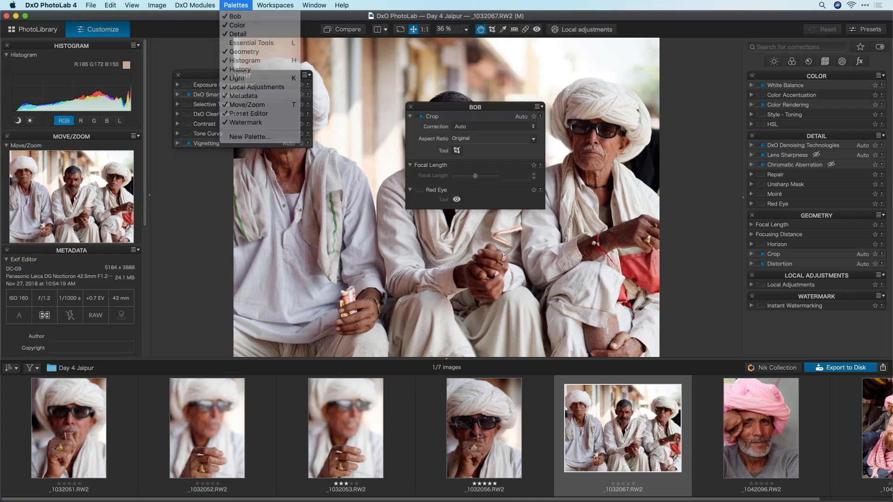
pyautogui.click(410, 107)
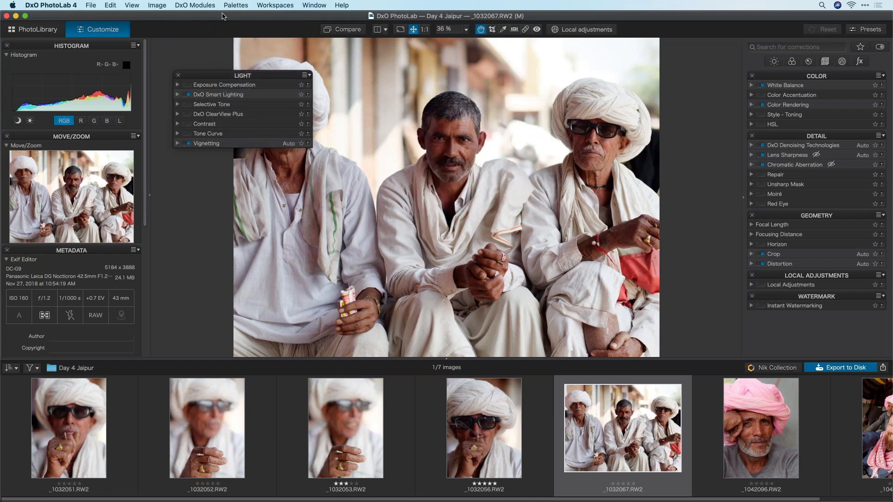
pyautogui.click(234, 4)
pyautogui.click(234, 18)
# Permanently delete the custom Bob palette and confirm the deletion.
pyautogui.click(539, 107)
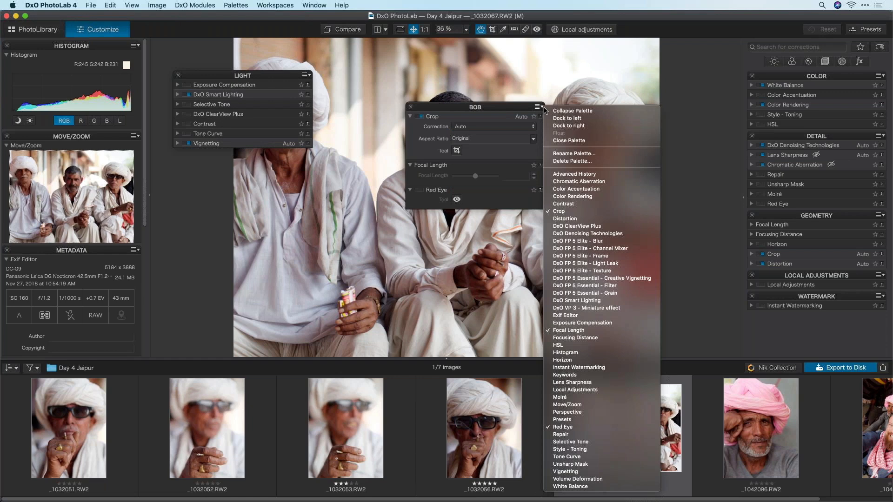
pyautogui.click(575, 161)
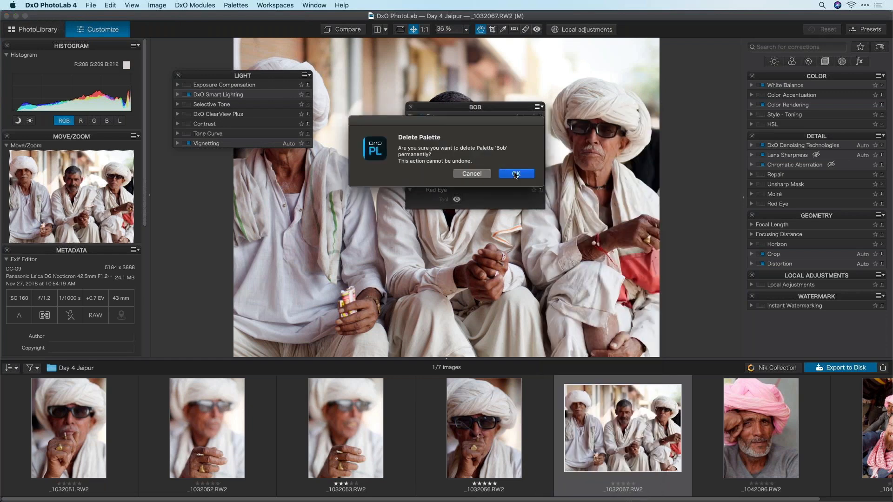
pyautogui.click(514, 175)
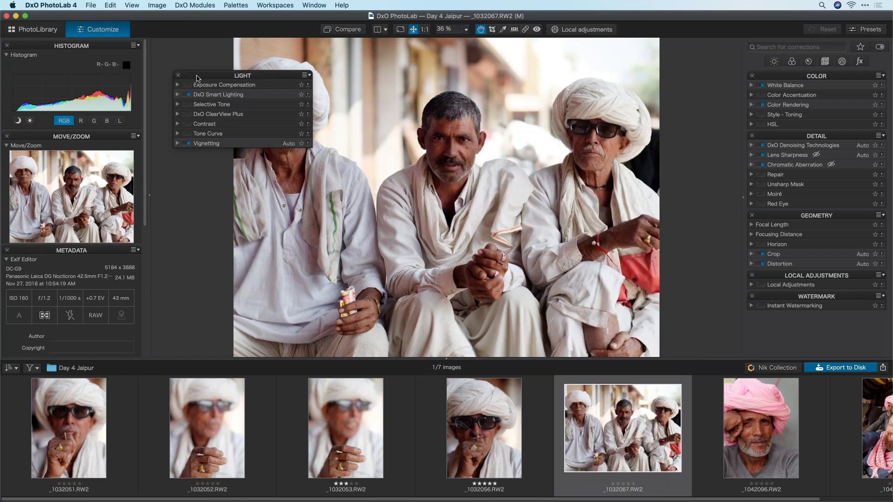
# Redock the Light palette, and float the Light, Color, Detail, Geometry, Local Adjustments and Watermark palettes over the photo.
pyautogui.doubleClick(197, 78)
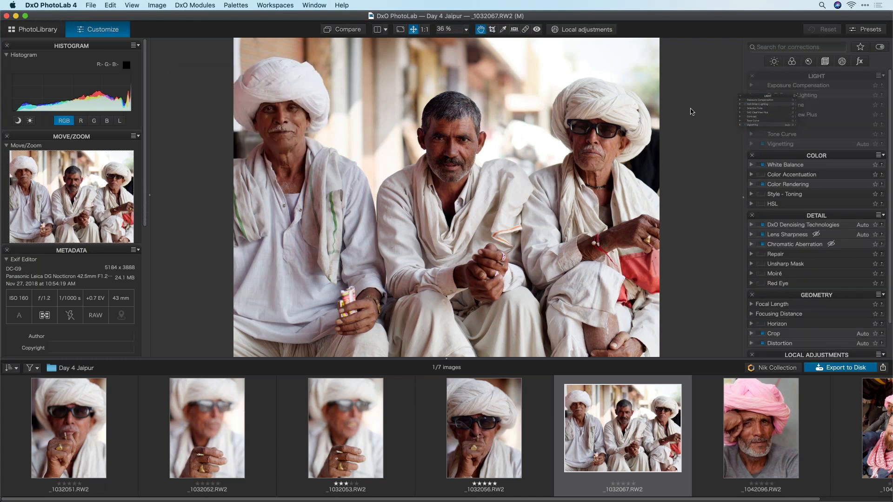
pyautogui.moveTo(536, 90); pyautogui.dragTo(511, 72)
pyautogui.moveTo(796, 76); pyautogui.dragTo(339, 90)
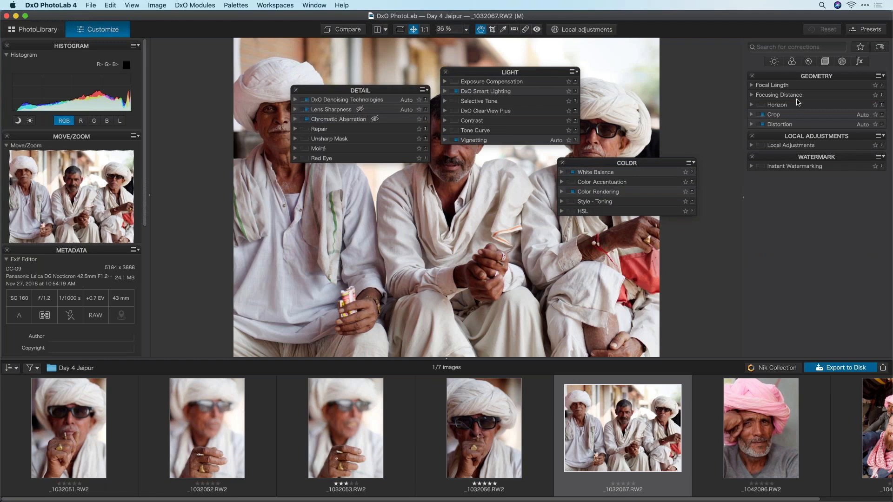
pyautogui.moveTo(792, 80); pyautogui.dragTo(464, 263)
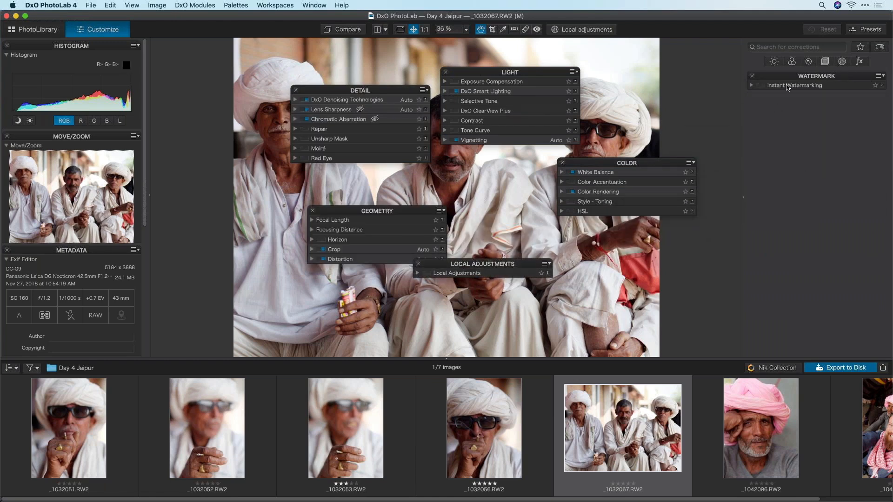
pyautogui.moveTo(798, 76); pyautogui.dragTo(208, 117)
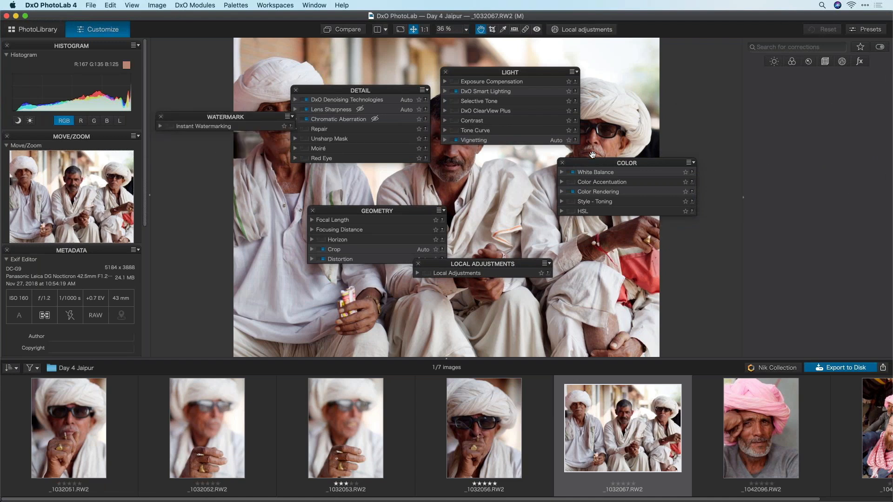
pyautogui.moveTo(580, 163); pyautogui.dragTo(573, 163)
pyautogui.moveTo(534, 70); pyautogui.dragTo(537, 67)
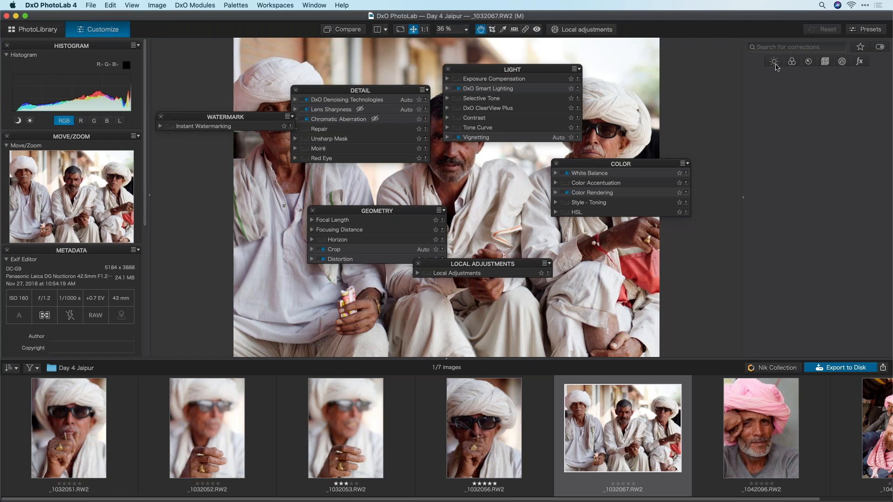
# Show only the Light corrections, the Color corrections and the Light corrections again, and turn the category filter off.
pyautogui.click(774, 62)
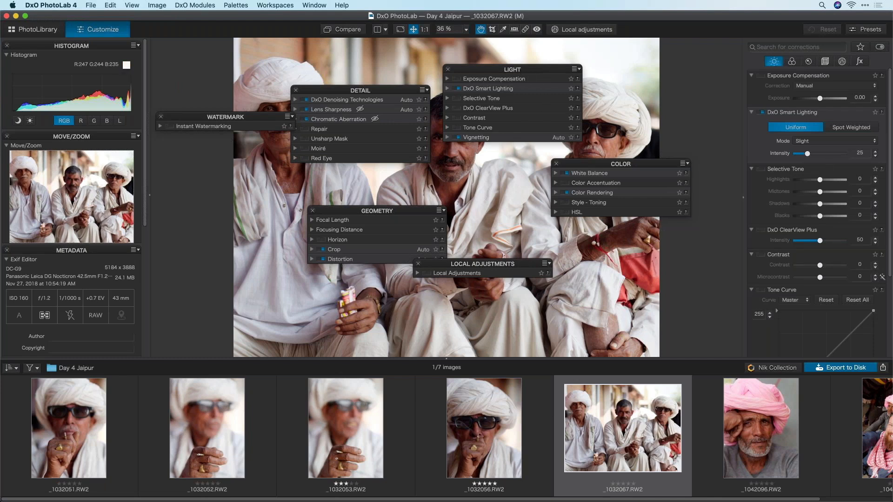
pyautogui.click(792, 62)
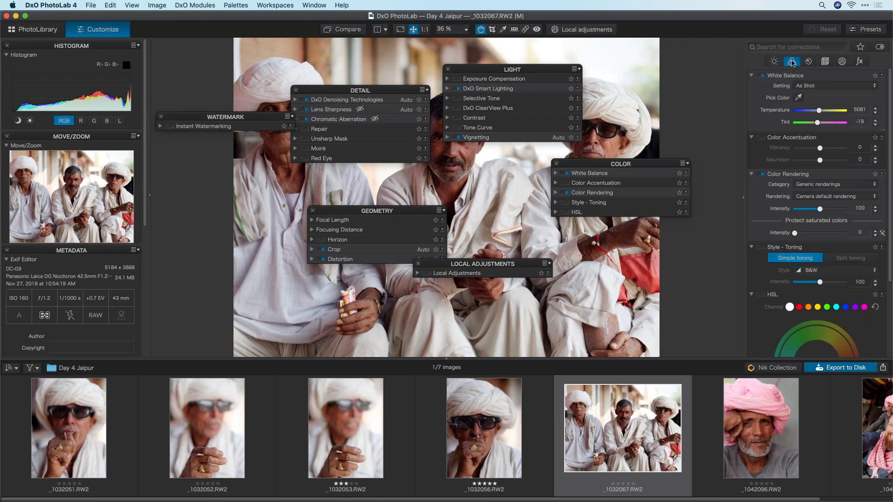
pyautogui.moveTo(520, 70); pyautogui.dragTo(476, 80)
pyautogui.click(774, 62)
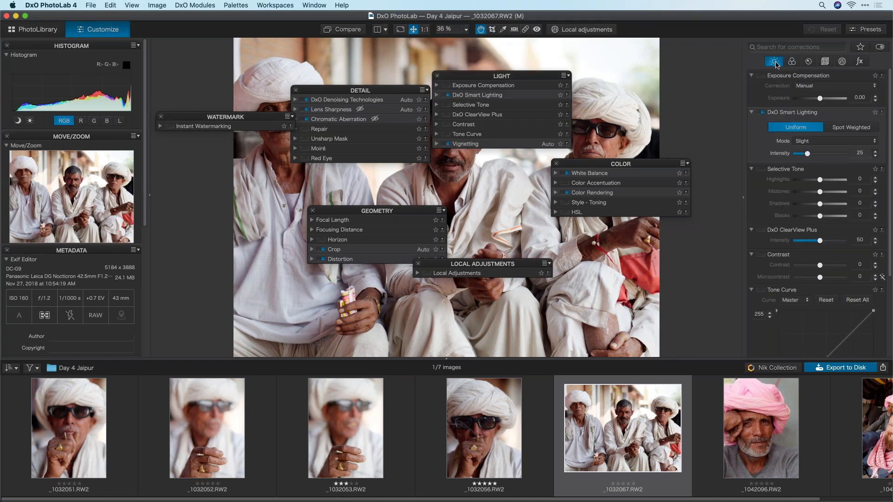
pyautogui.click(774, 62)
# Dock the floating Color palette again and switch to the DxO Advanced workspace.
pyautogui.moveTo(615, 165); pyautogui.dragTo(814, 79)
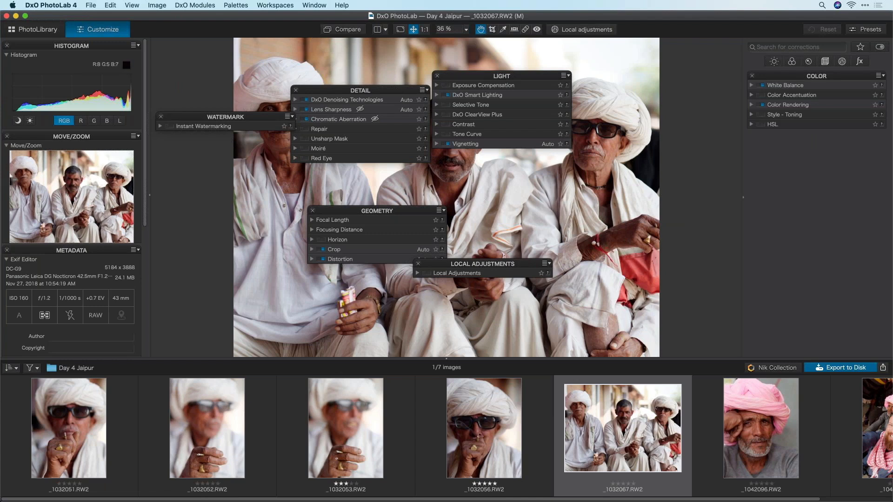
pyautogui.moveTo(393, 87); pyautogui.dragTo(392, 84)
pyautogui.click(276, 5)
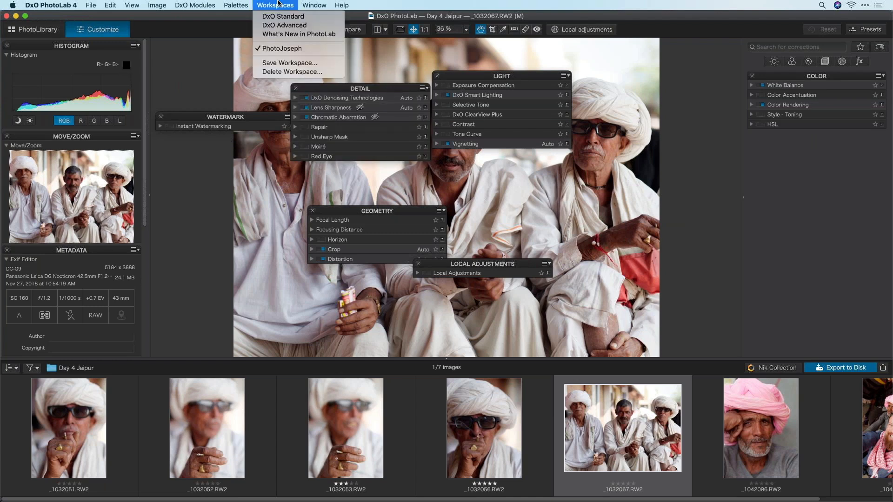
pyautogui.click(279, 25)
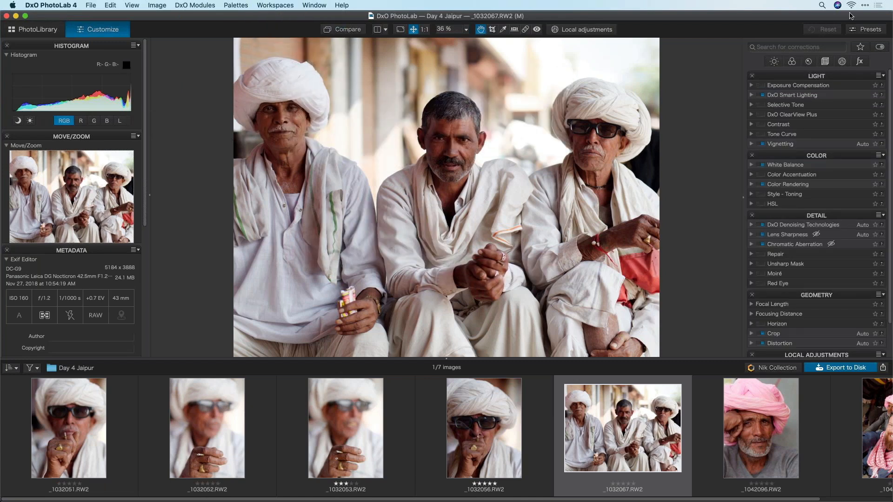
# Reveal the hidden system status items and connect the iPad Pro as an additional display.
pyautogui.click(865, 6)
pyautogui.click(865, 7)
pyautogui.click(865, 5)
pyautogui.click(773, 6)
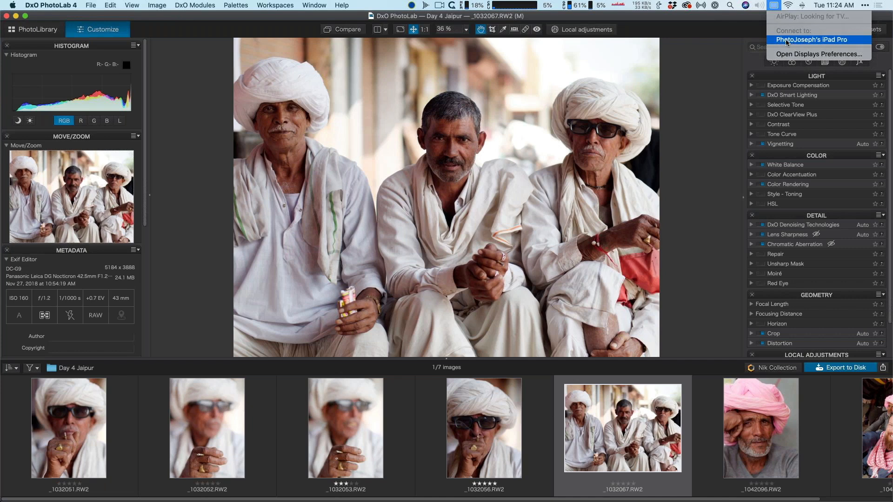
pyautogui.click(786, 41)
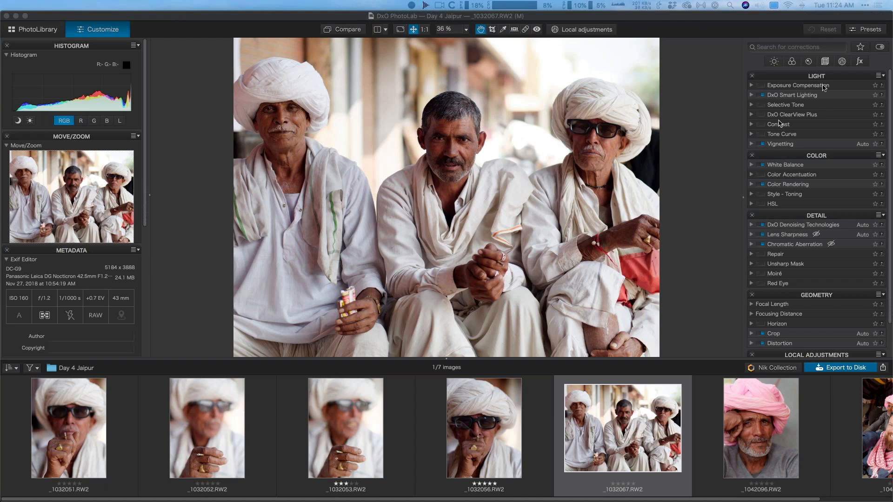
# Undock the Light palette, move it onto the iPad display, and return to the main photo window.
pyautogui.moveTo(840, 83); pyautogui.dragTo(598, 162)
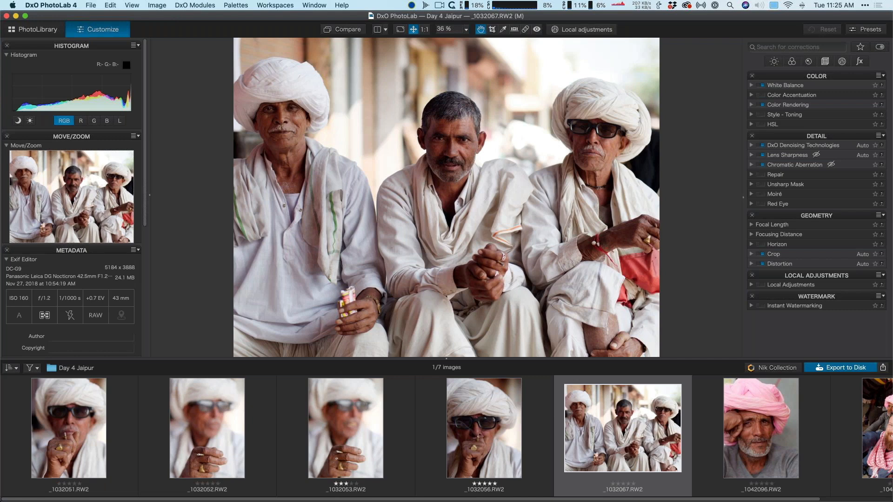
pyautogui.hotkey('ctrl', 'Down')
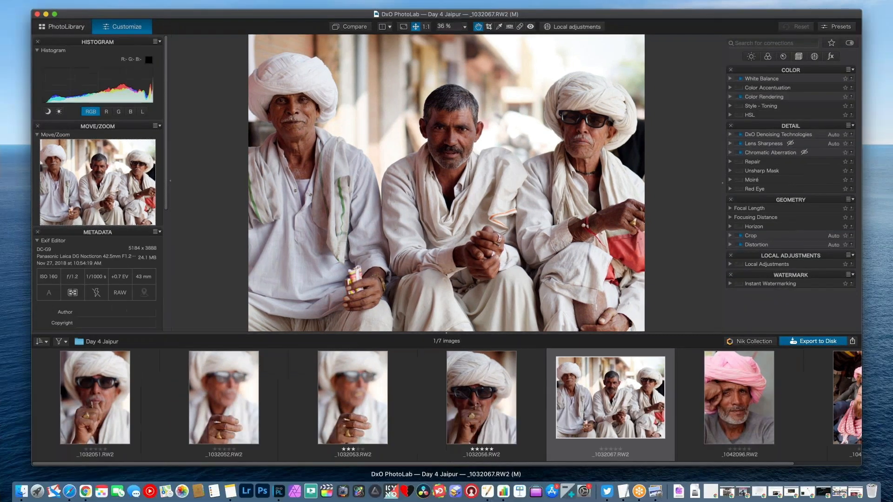
pyautogui.click(247, 106)
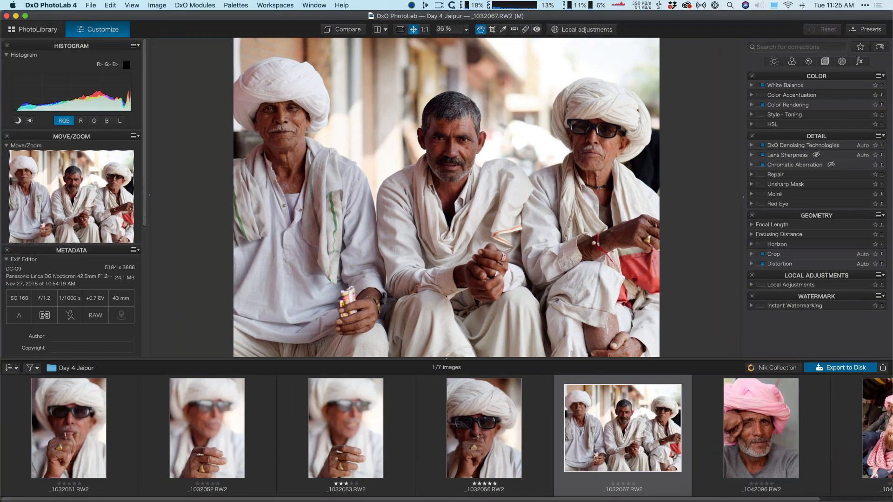
# Turn on local adjustments and brush a mask spot on the background between the first two men.
pyautogui.click(591, 30)
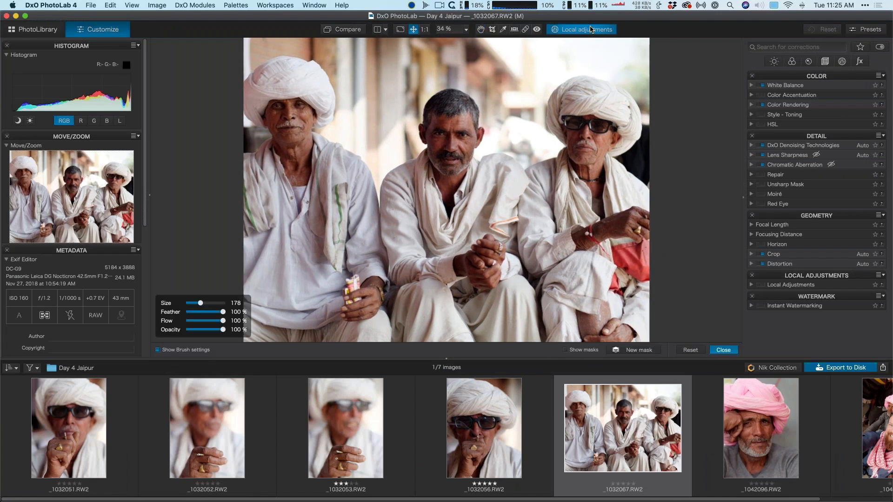
pyautogui.rightClick(437, 133)
pyautogui.click(407, 136)
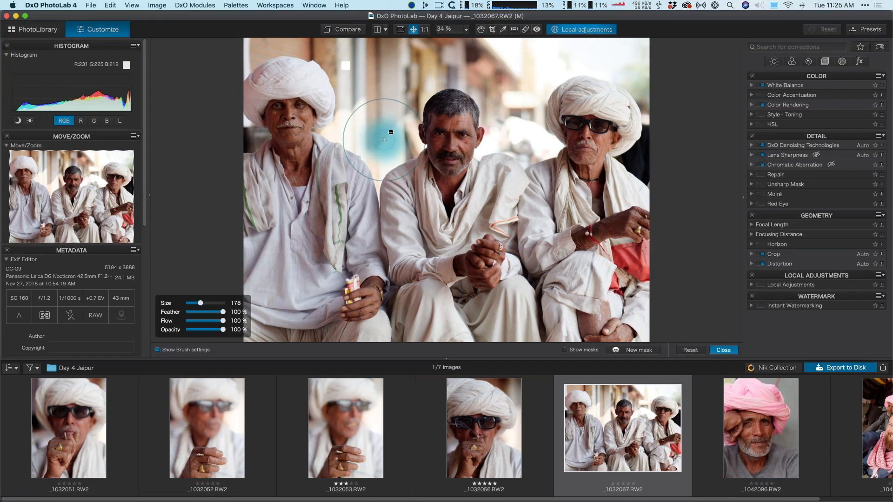
# Move the whole PhotoLab window off the main screen onto the iPad display.
pyautogui.moveTo(278, 17); pyautogui.dragTo(892, 95)
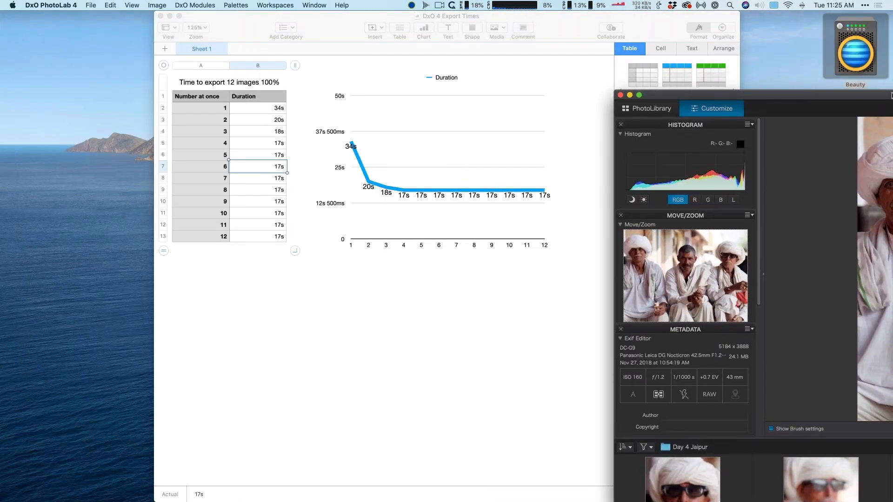
pyautogui.moveTo(714, 96); pyautogui.dragTo(892, 186)
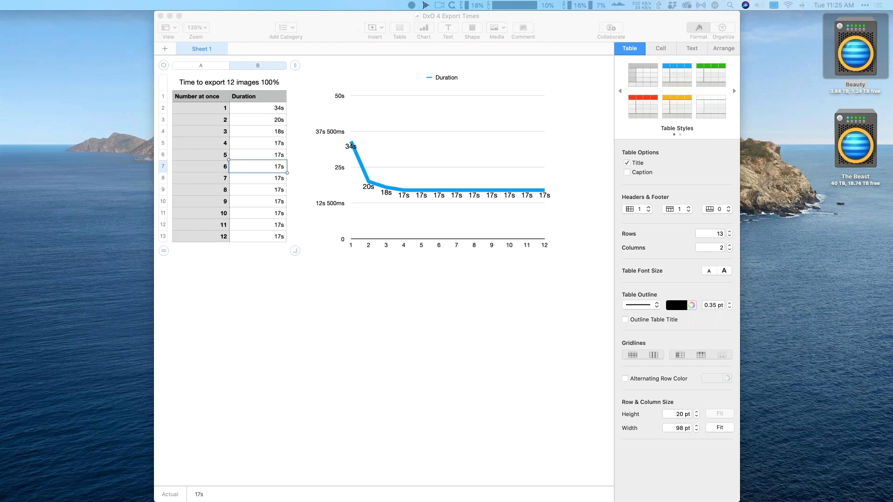
# Disconnect the iPad Pro from the computer's displays.
pyautogui.moveTo(446, 501)
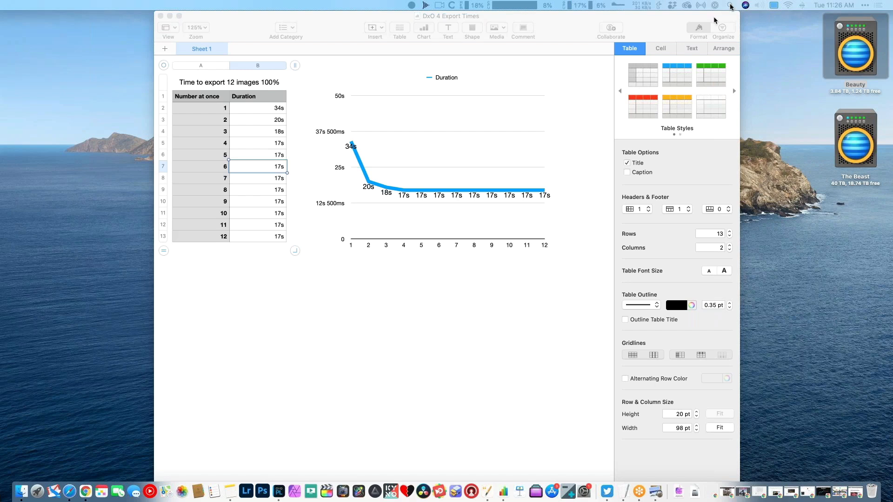
pyautogui.click(775, 5)
pyautogui.click(776, 4)
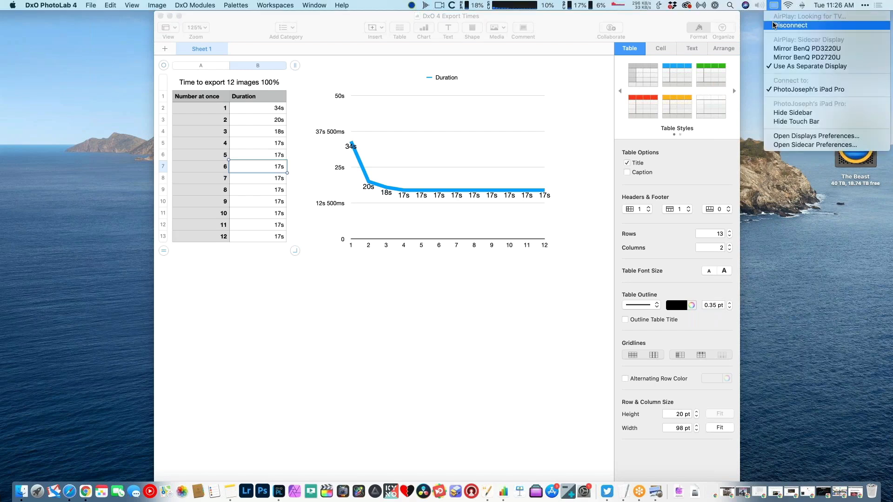
pyautogui.click(775, 25)
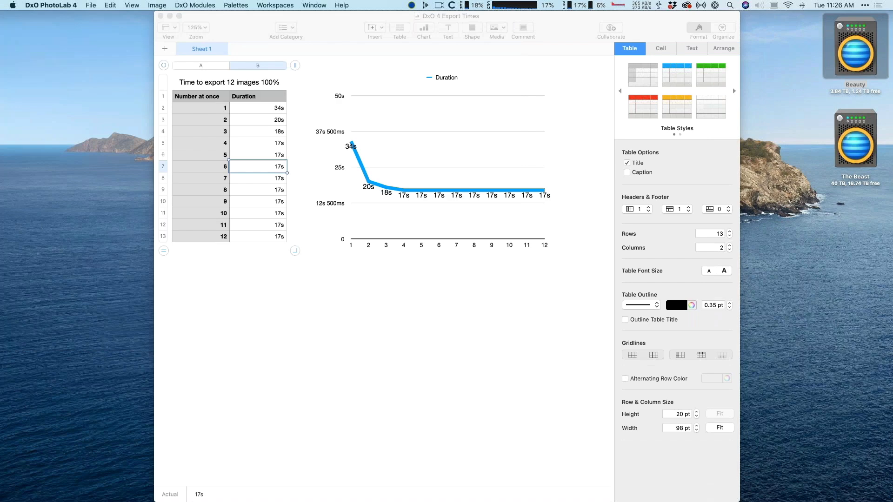
# Switch back to DxO PhotoLab and show the PhotoLibrary view with its folder favorites.
pyautogui.press('super+Tab')
pyautogui.press('super+shift+Tab')
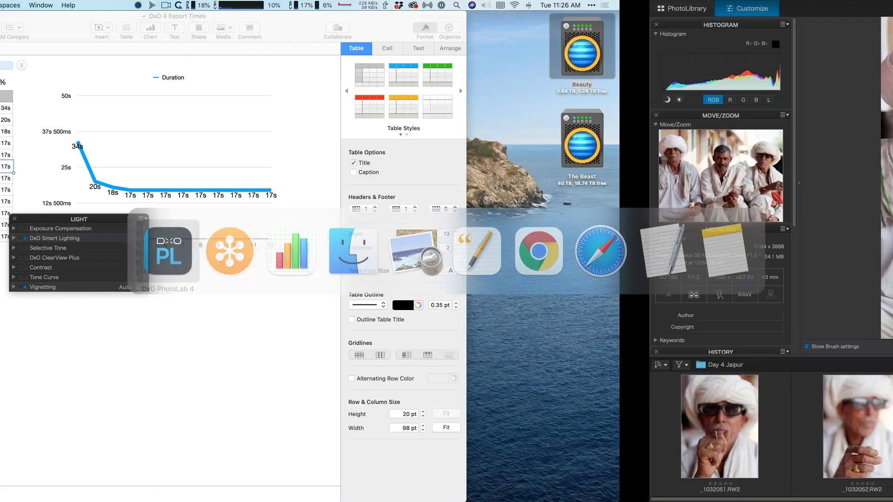
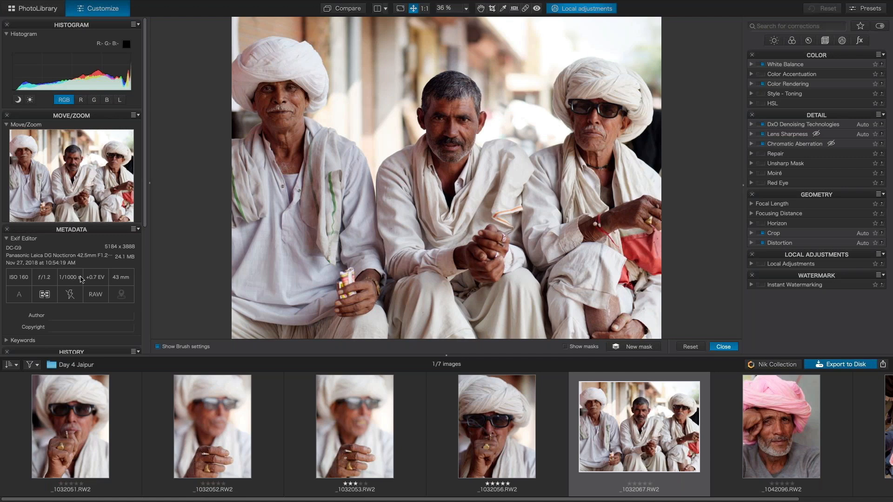
pyautogui.click(49, 12)
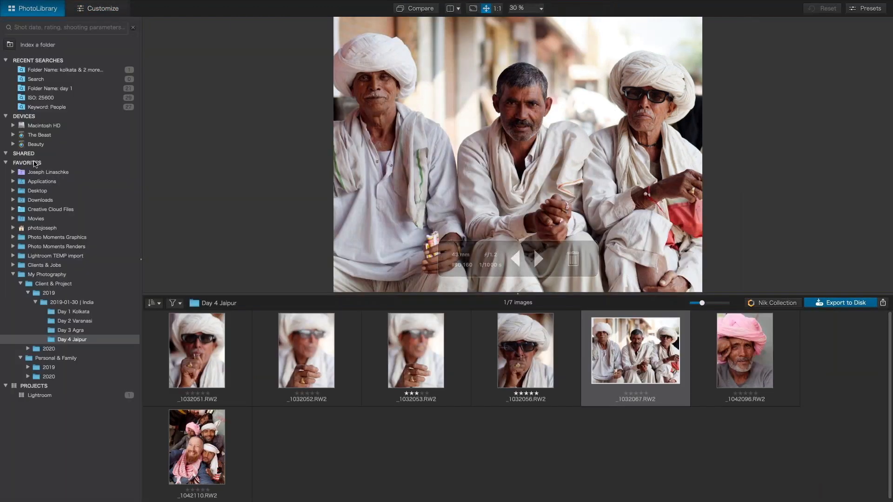
pyautogui.click(41, 164)
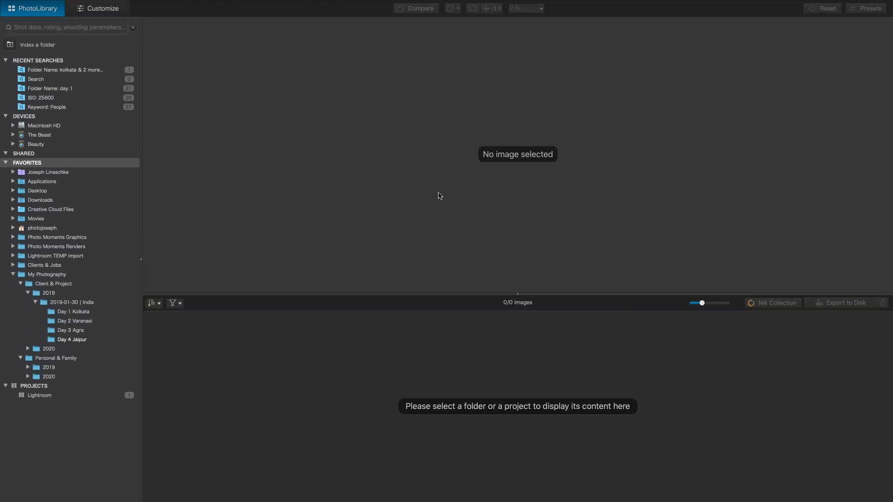
pyautogui.click(118, 10)
pyautogui.click(46, 12)
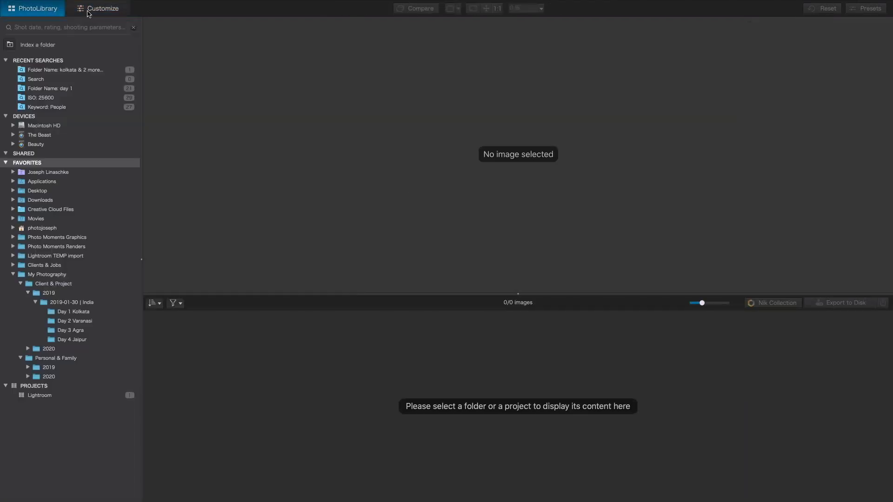
# Open the Day 1 Kolkata folder and look through its thumbnails.
pyautogui.click(79, 314)
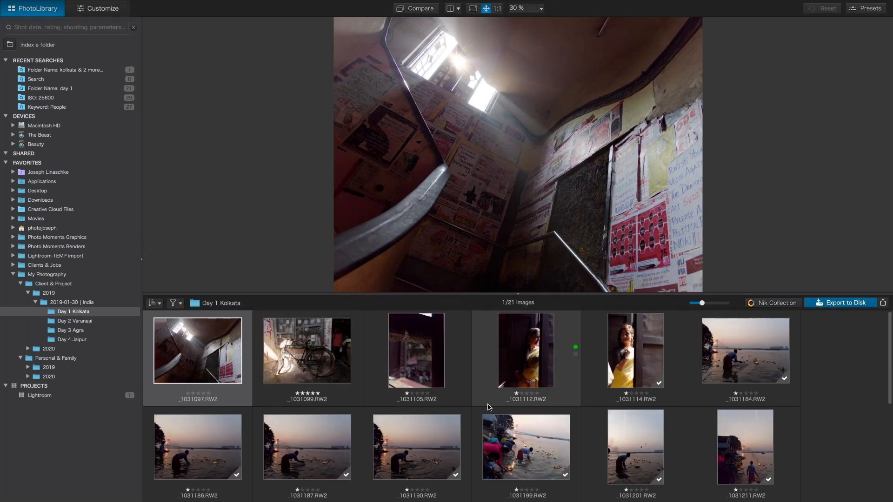
pyautogui.scroll(-5, 488, 407)
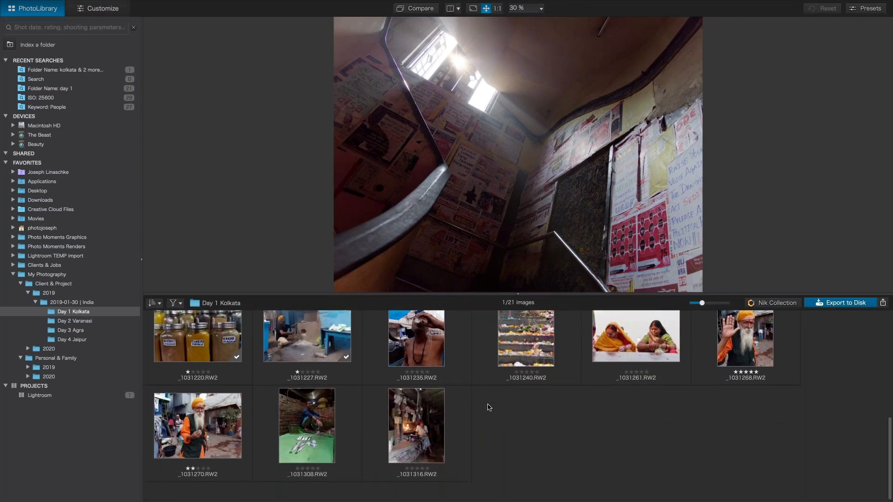
pyautogui.scroll(5, 486, 403)
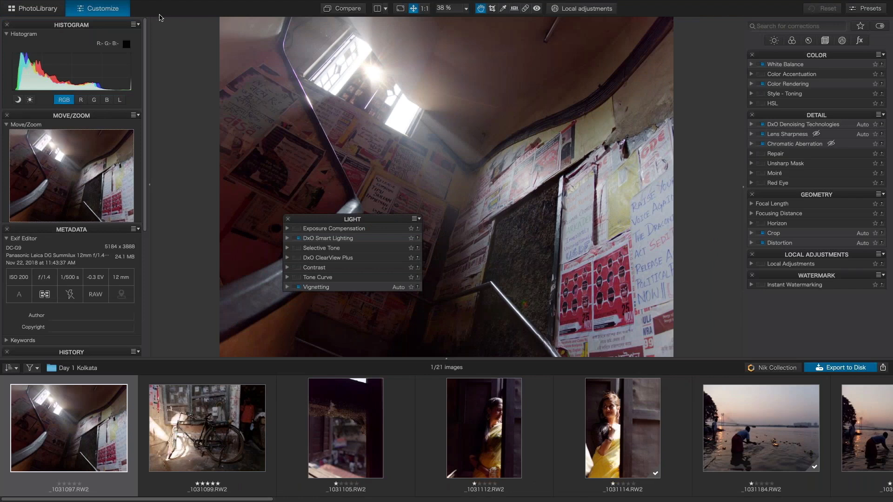
# Take the window out of full-screen mode in the Customize view and enlarge it to fill the desktop.
pyautogui.moveTo(181, 3)
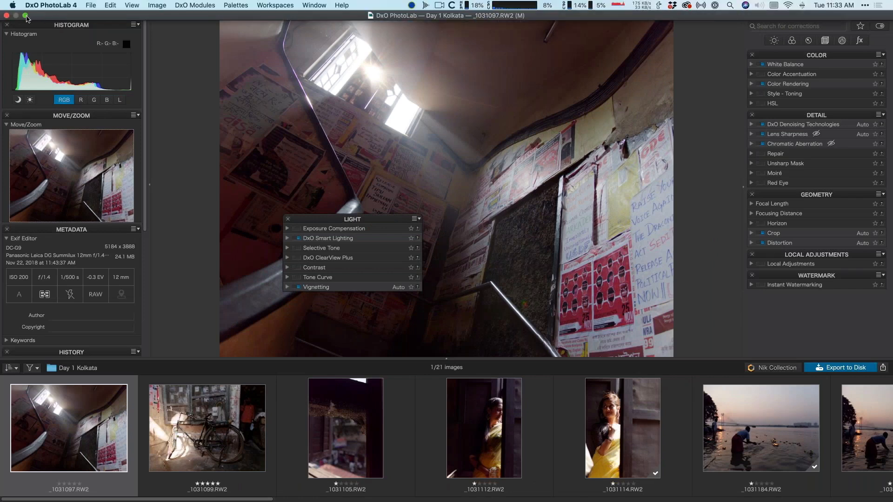
pyautogui.click(26, 16)
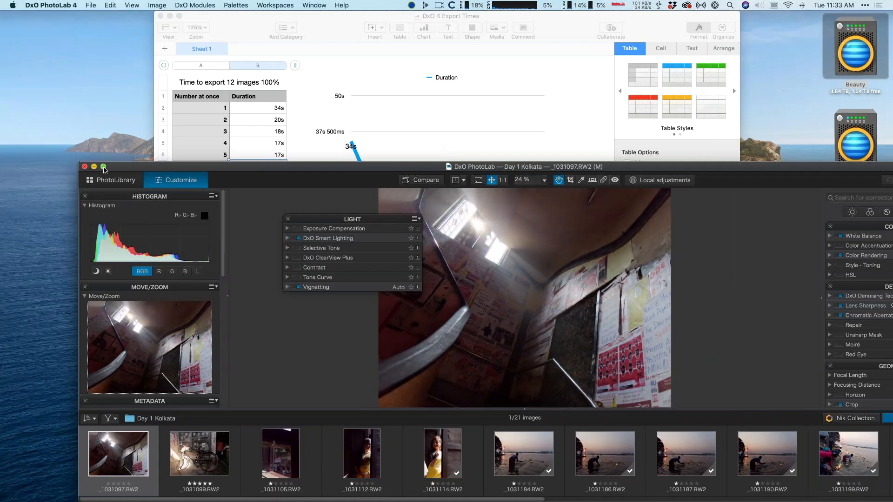
pyautogui.keyDown('alt'); pyautogui.click(103, 167); pyautogui.keyUp('alt')
# Reapply the DxO Advanced workspace to dock the Light palette again, and select photo _1031097.RW2.
pyautogui.click(275, 5)
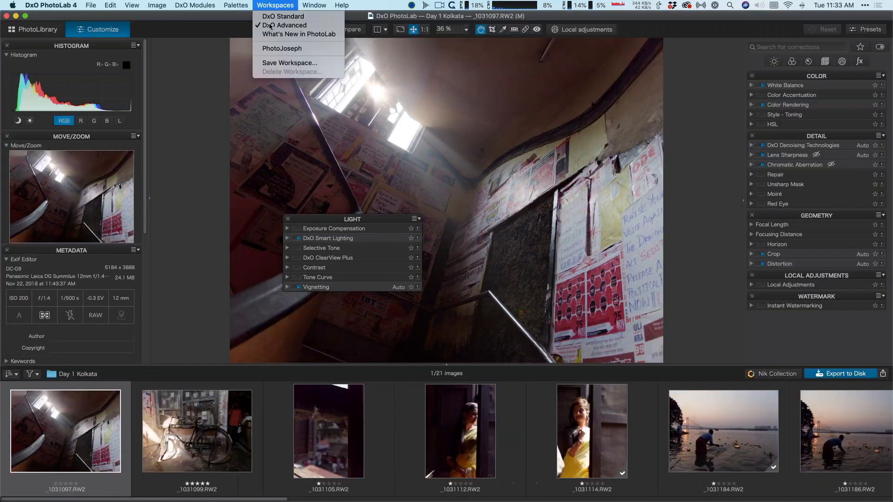
pyautogui.click(271, 26)
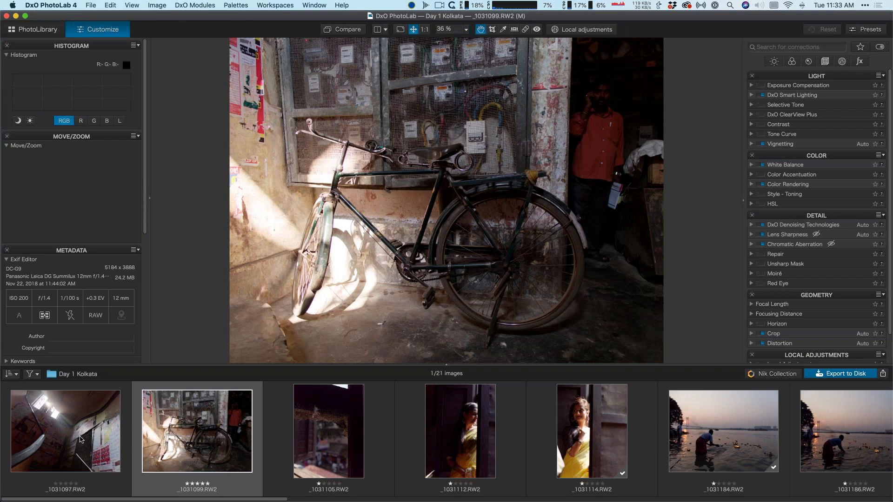
pyautogui.click(79, 440)
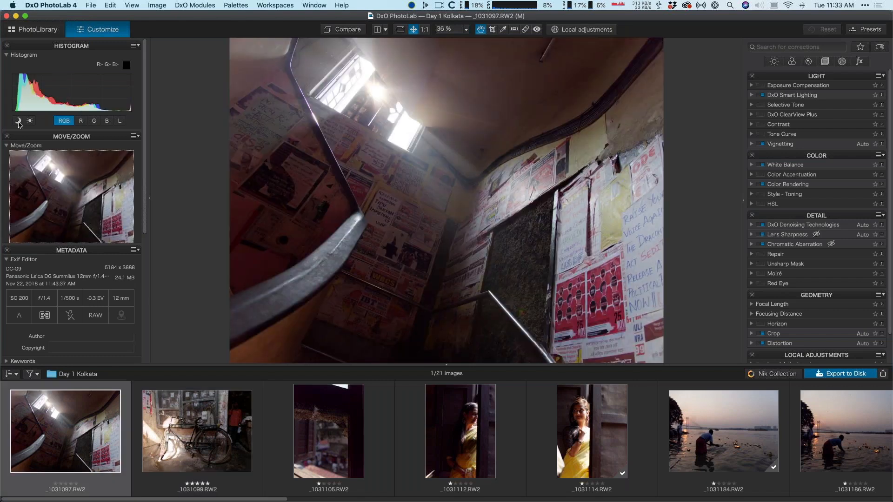
# Collapse the Move/Zoom, Histogram, Exif Editor and Advanced History sections and expand the Keywords section.
pyautogui.click(6, 146)
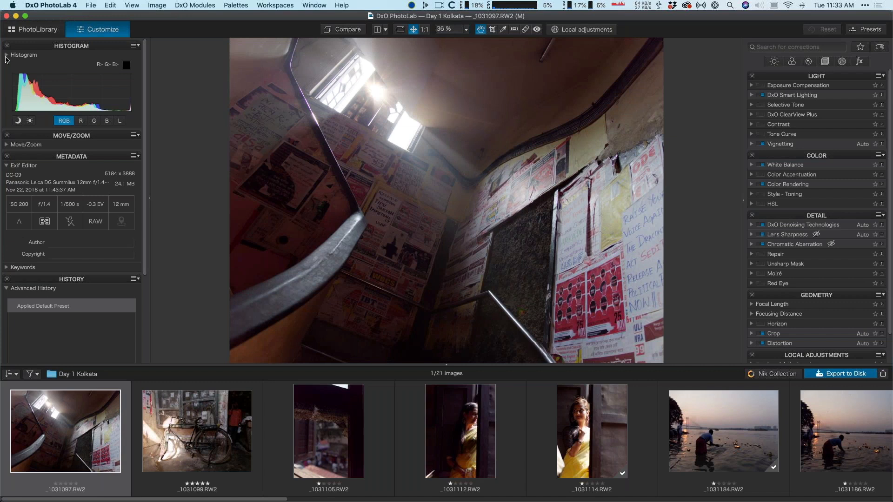
pyautogui.click(6, 55)
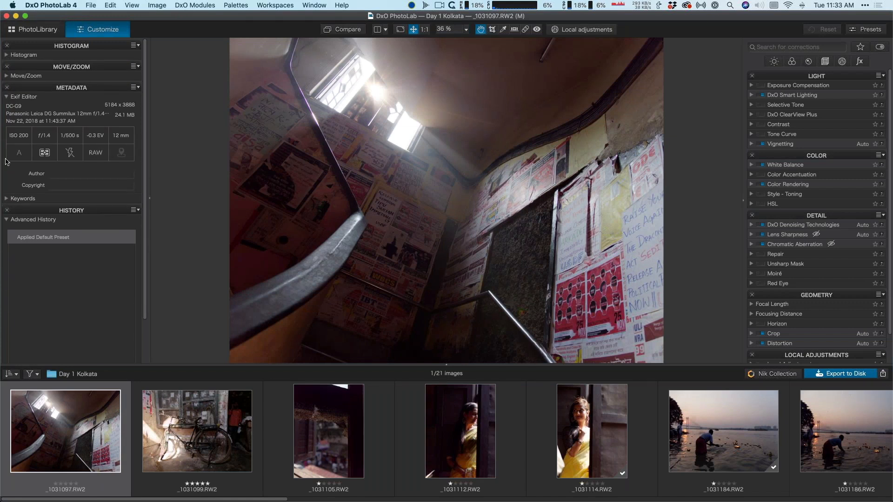
pyautogui.click(6, 97)
pyautogui.click(6, 129)
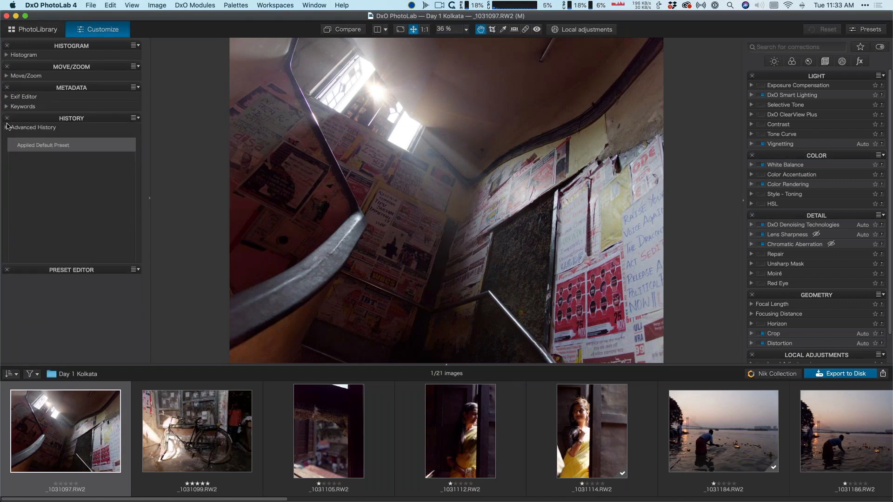
pyautogui.click(6, 106)
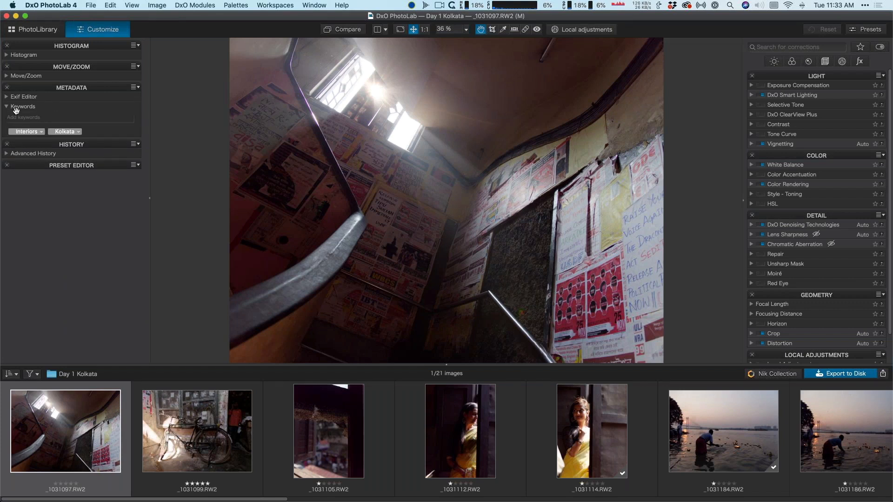
# Examine the keywords assigned to the stairwell photo and look through the other photos in the filmstrip.
pyautogui.click(35, 118)
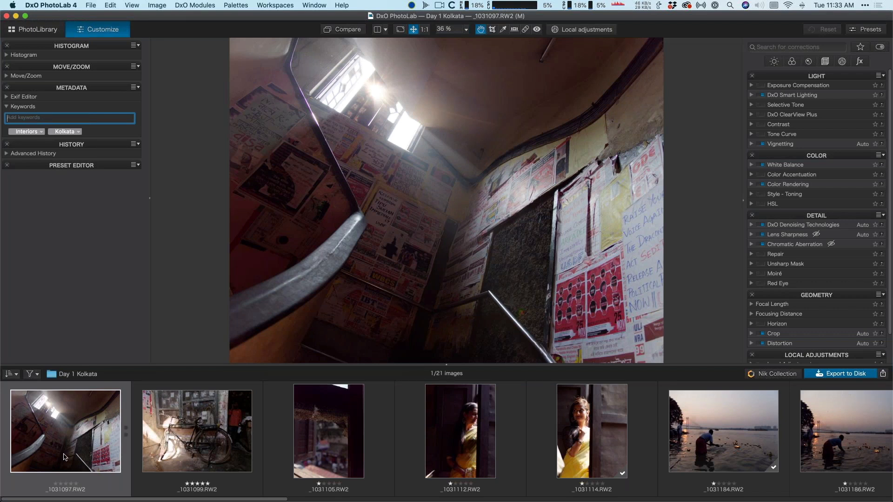
pyautogui.click(74, 133)
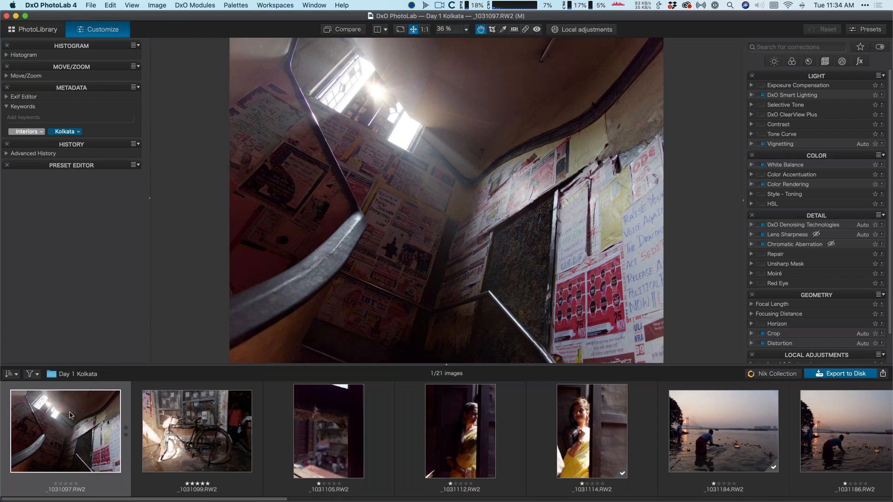
pyautogui.hscroll(15, 139, 433)
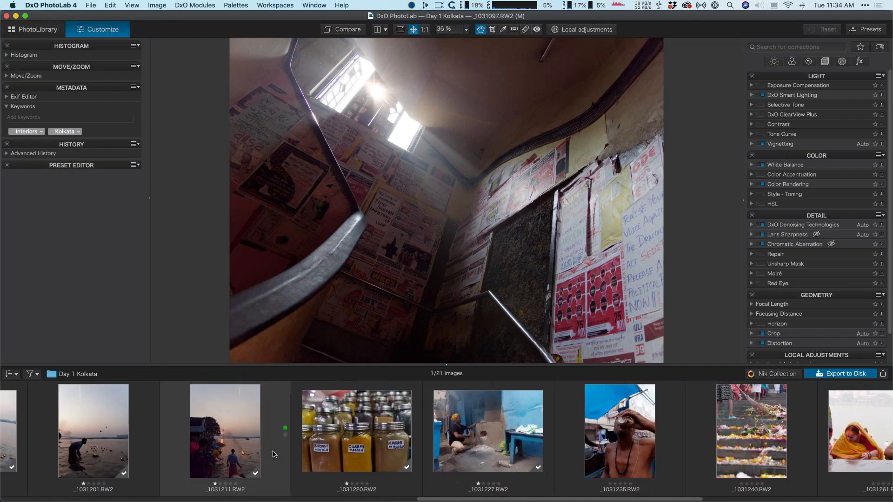
pyautogui.hscroll(-8, 274, 455)
pyautogui.hscroll(10, 275, 455)
pyautogui.hscroll(-20, 274, 455)
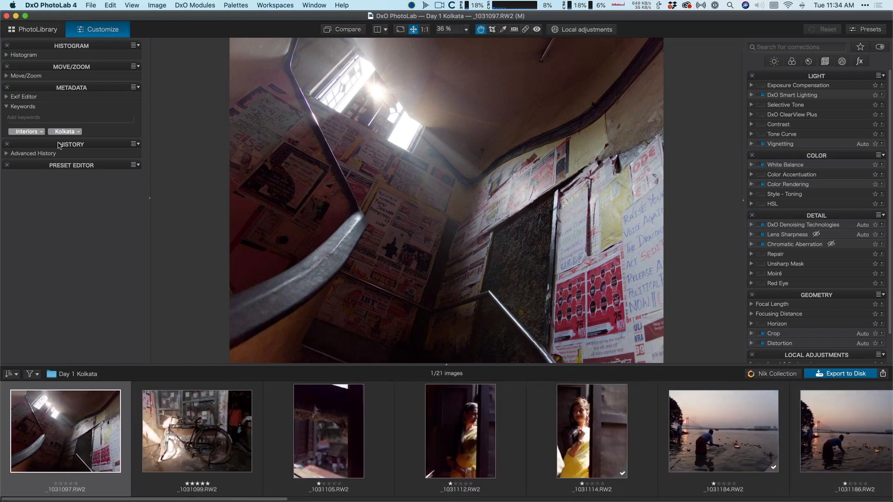
# Add the keyword India to photo _1031097.RW2.
pyautogui.click(59, 120)
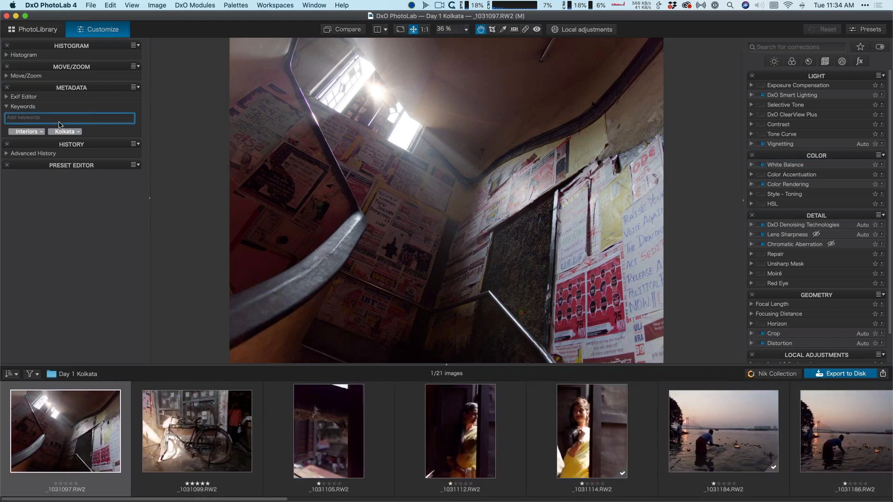
pyautogui.write('India')
pyautogui.press('Return')
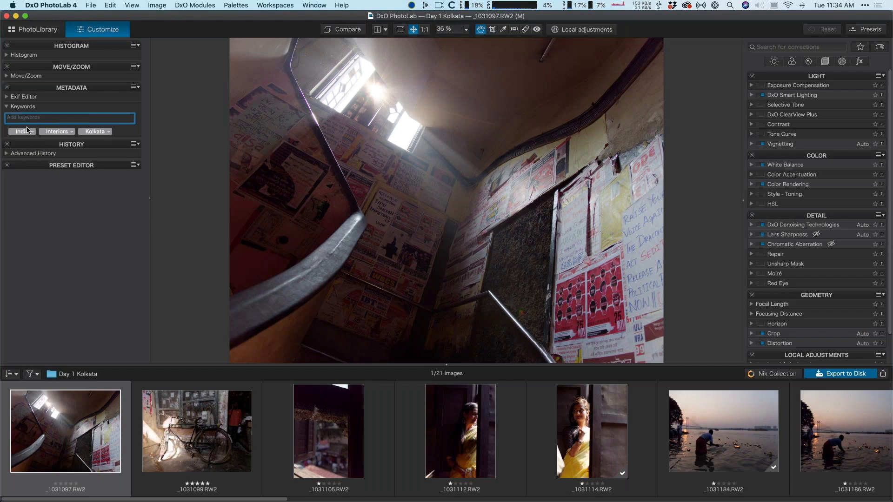
# Select the bicycle photo _1031099.RW2 and add the keyword India to it.
pyautogui.click(204, 439)
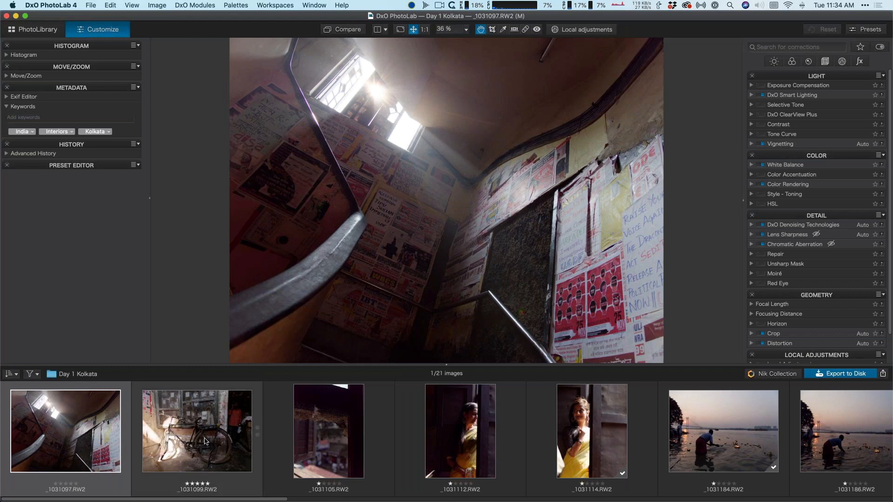
pyautogui.click(36, 117)
pyautogui.write('India')
pyautogui.press('Return')
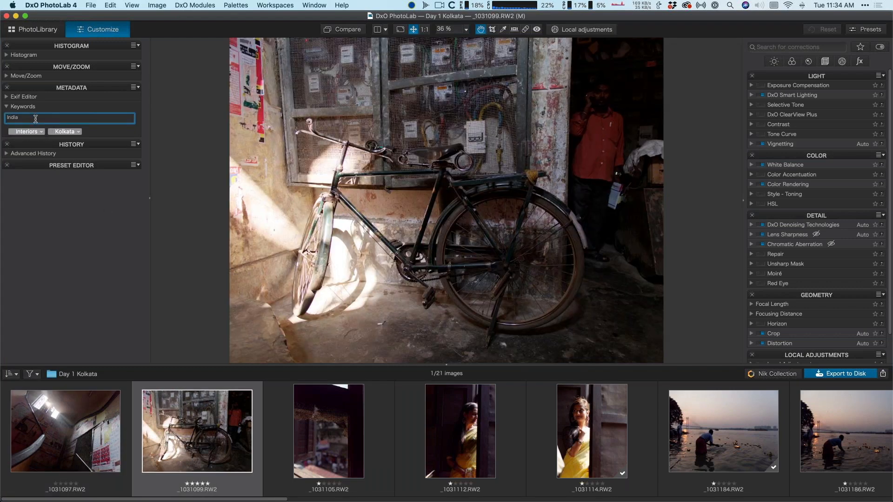
pyautogui.press('Return')
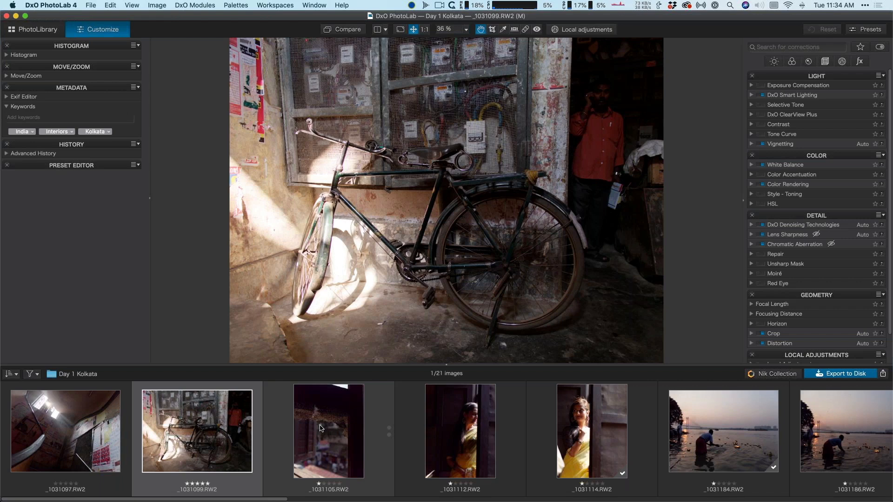
# Select all photos in the Day 1 Kolkata folder, with _1031105.RW2 active, and enter India as a keyword.
pyautogui.click(320, 428)
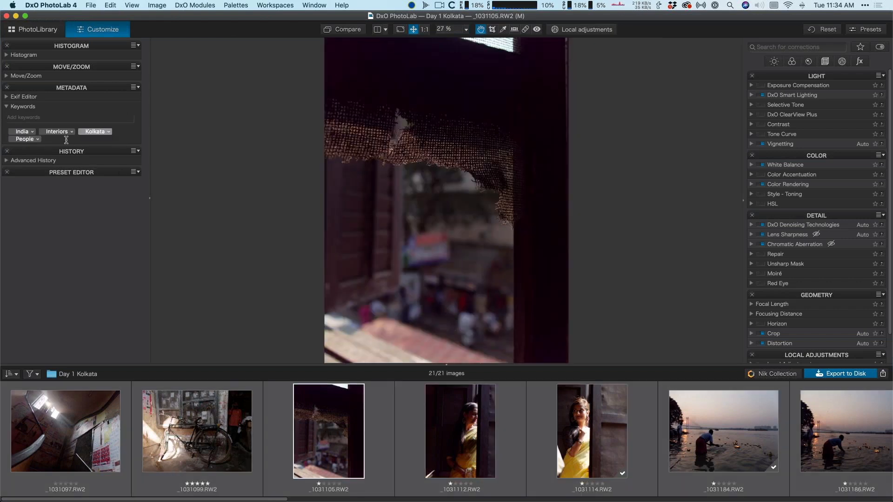
pyautogui.click(46, 117)
pyautogui.write('India')
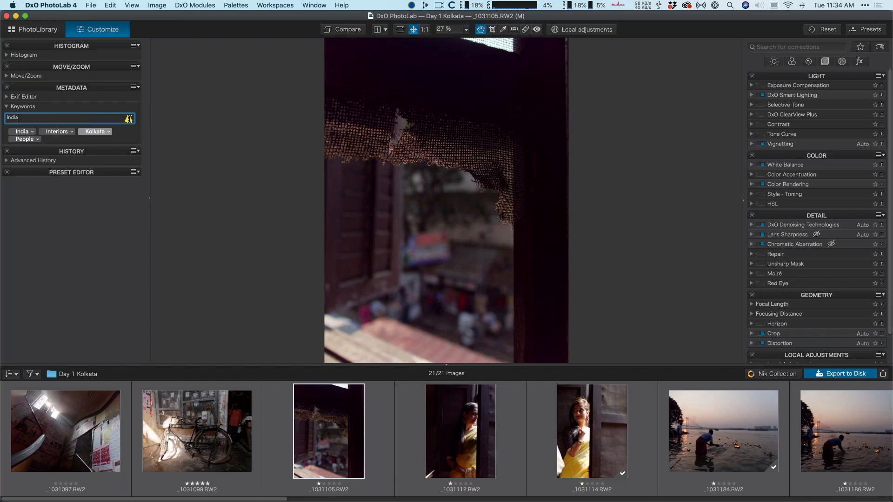
# Narrow the selection to the dark window photo _1031105.RW2 alone.
pyautogui.click(174, 438)
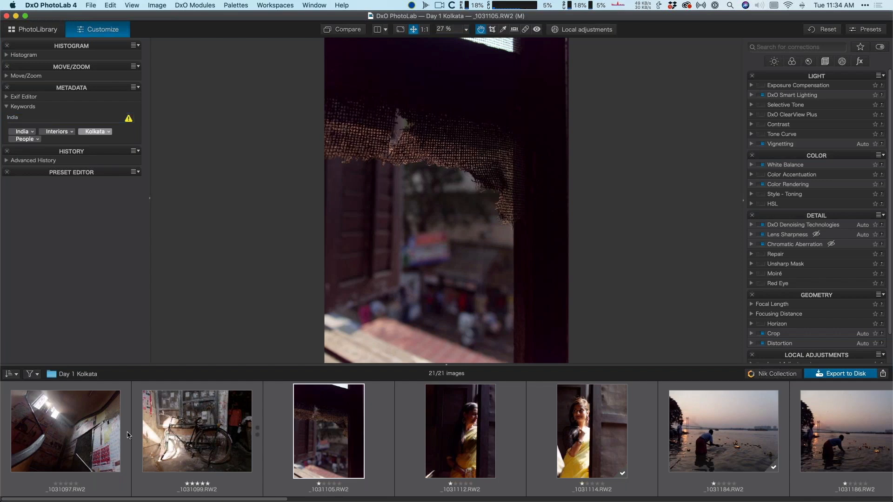
pyautogui.click(222, 425)
pyautogui.click(303, 410)
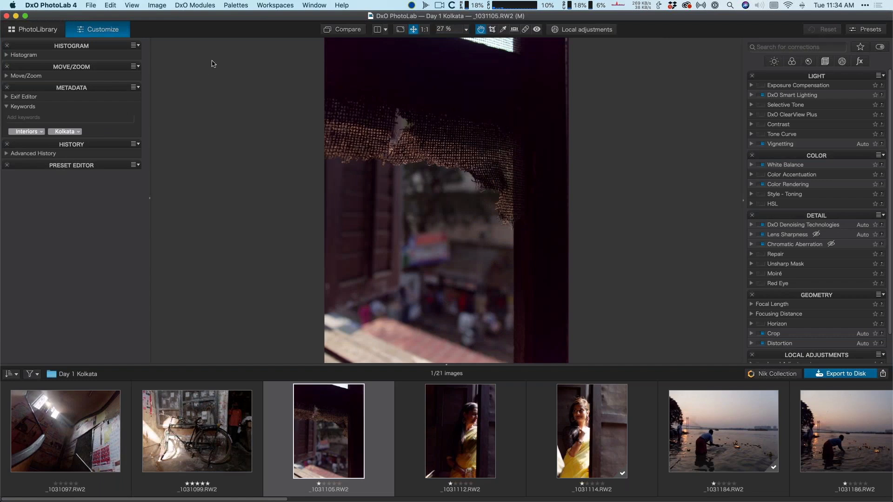
# Search the program's commands for "sele" to look for a selection option, leaving without running one.
pyautogui.click(342, 5)
pyautogui.click(345, 6)
pyautogui.click(343, 5)
pyautogui.write('se')
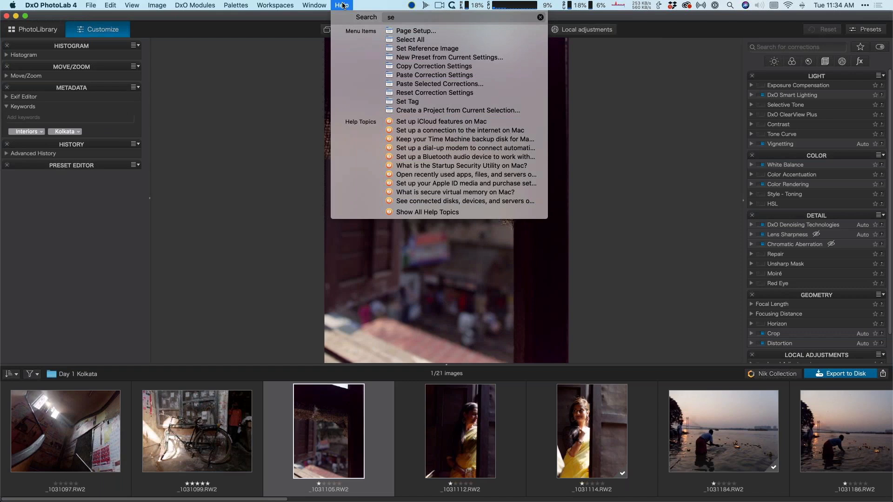
pyautogui.write('le')
pyautogui.press('Down')
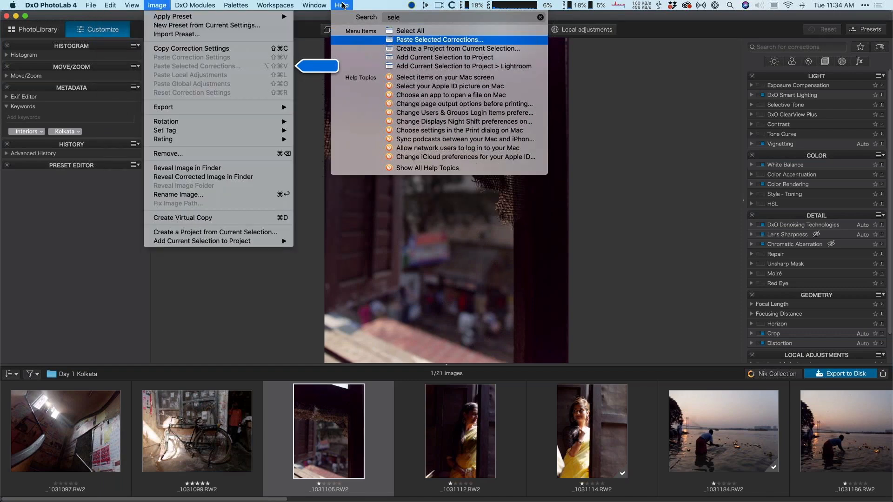
pyautogui.press('Escape')
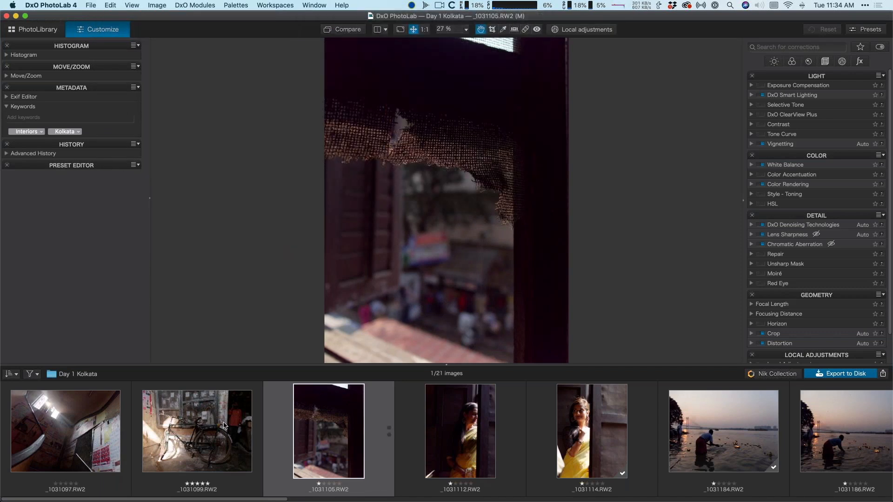
# Select all photos in Day 1 Kolkata except _1031097.RW2 and _1031099.RW2, and add the keyword India to them.
pyautogui.click(222, 425)
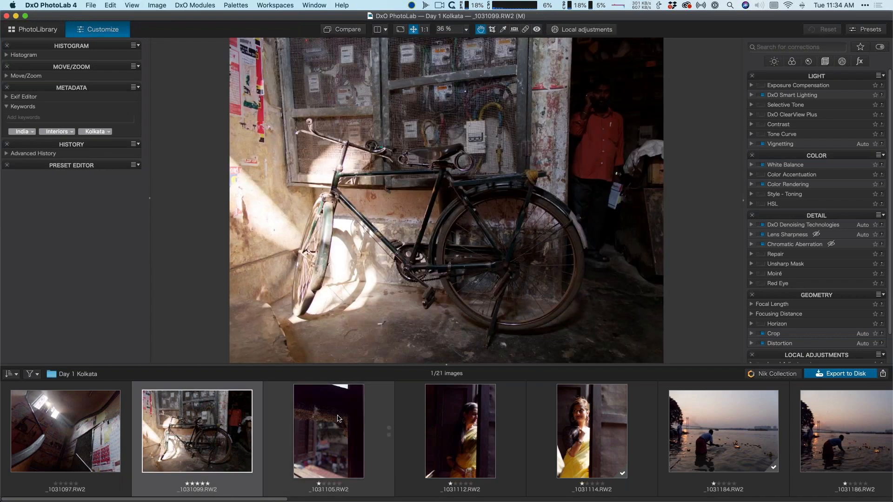
pyautogui.press('super+z')
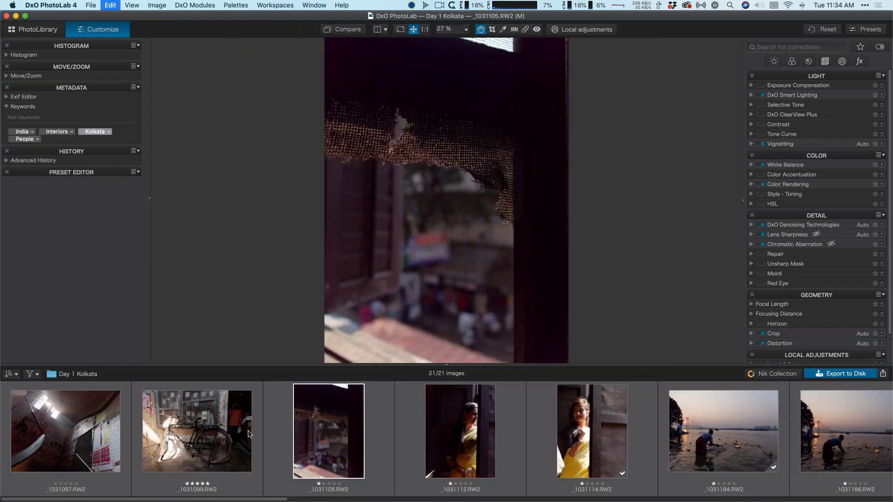
pyautogui.click(36, 117)
pyautogui.write('India')
pyautogui.press('Return')
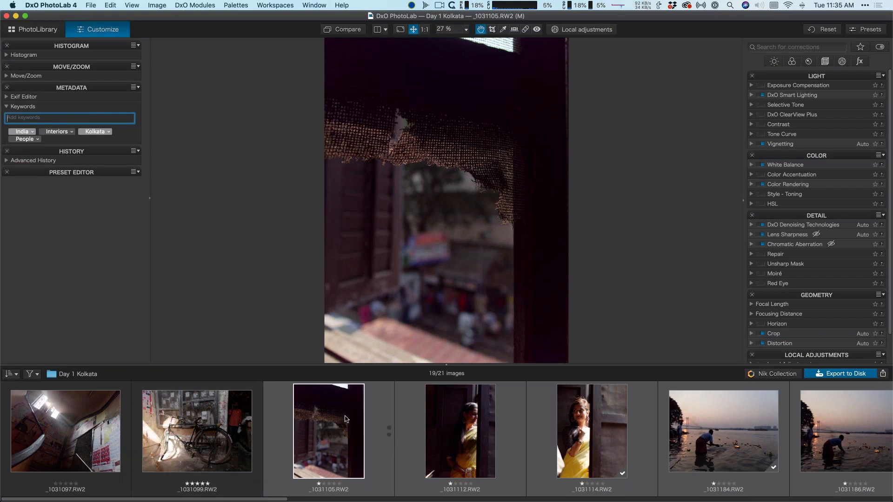
# Select the river photos from _1031184.RW2 through _1031211.RW2.
pyautogui.hscroll(5, 563, 407)
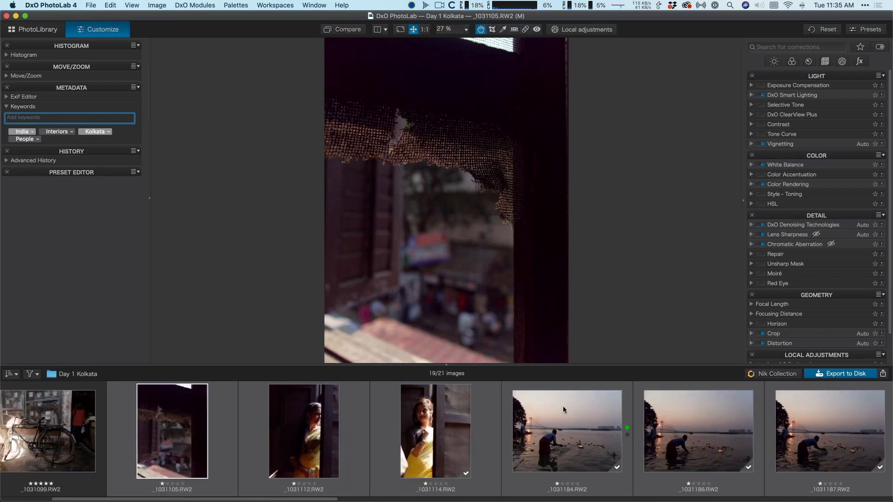
pyautogui.hscroll(8, 563, 406)
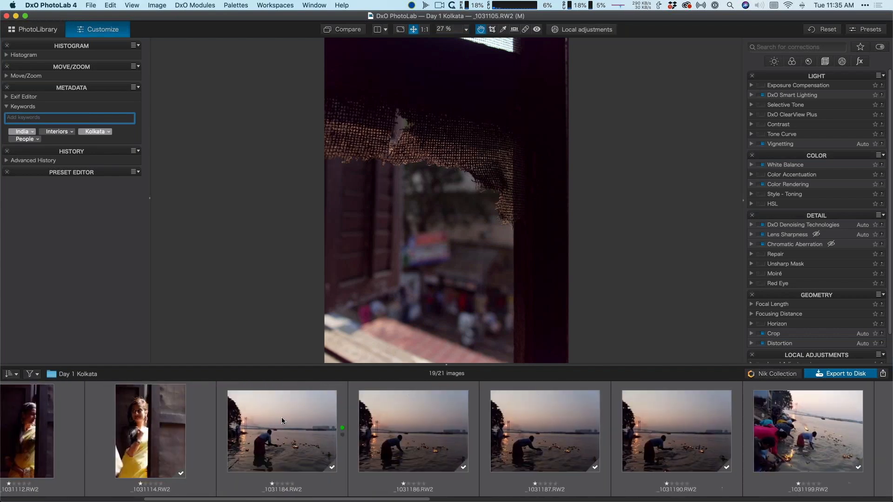
pyautogui.click(281, 418)
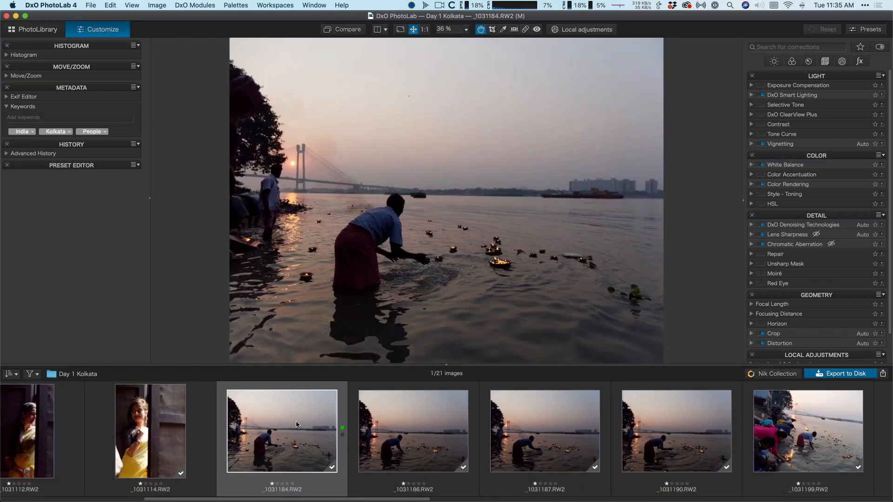
pyautogui.hscroll(2, 296, 424)
pyautogui.hscroll(4, 296, 423)
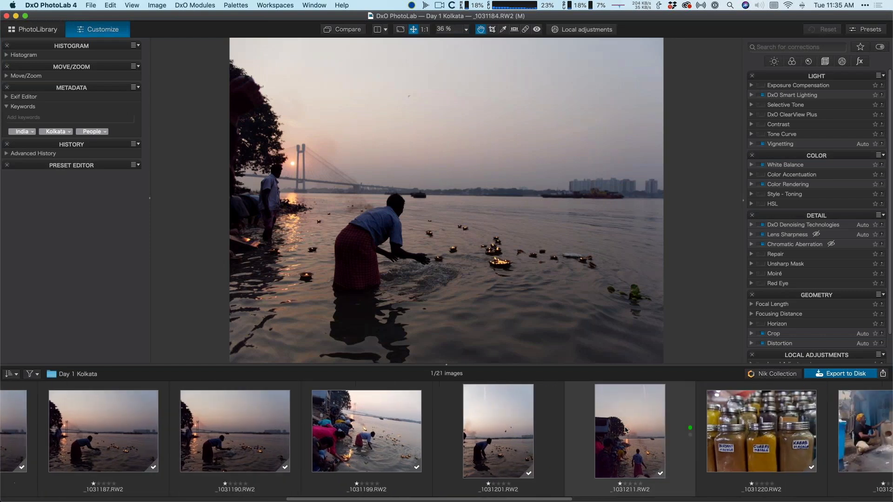
pyautogui.keyDown('shift'); pyautogui.click(631, 424); pyautogui.keyUp('shift')
# Examine the filmstrip to check which photos belong to the selected river series.
pyautogui.hscroll(-8, 401, 425)
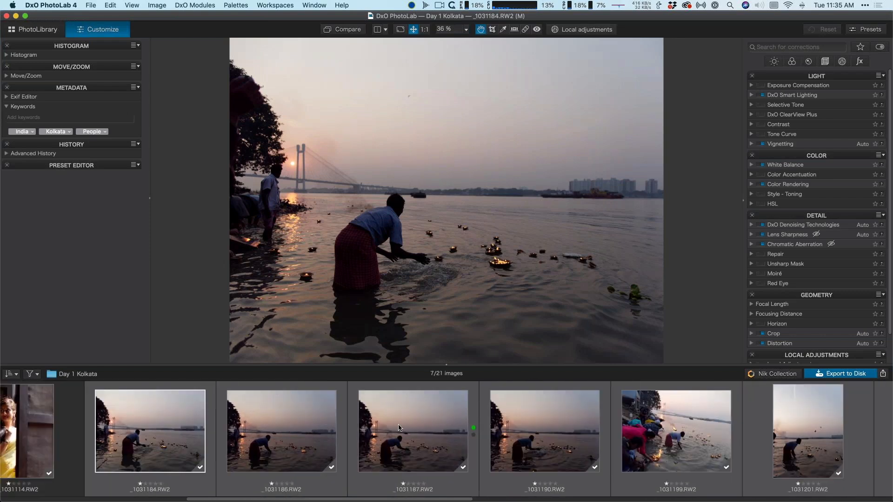
pyautogui.hscroll(1, 398, 428)
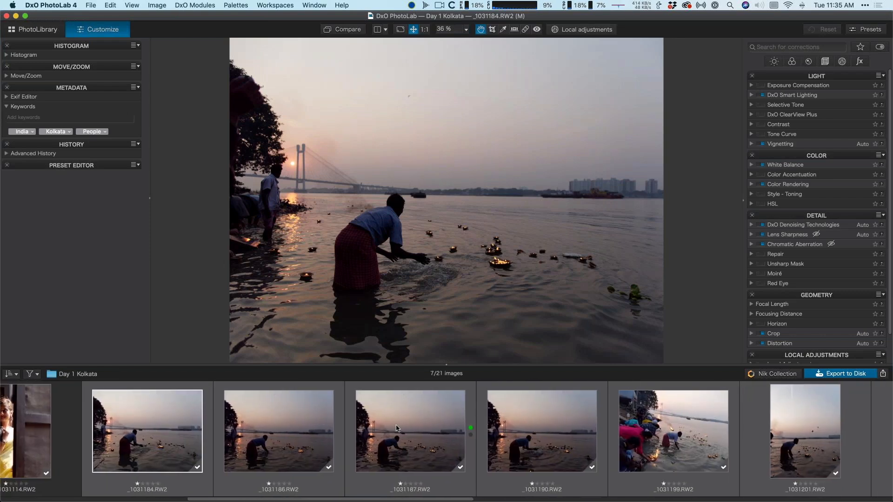
pyautogui.hscroll(5, 397, 428)
pyautogui.hscroll(-2, 354, 426)
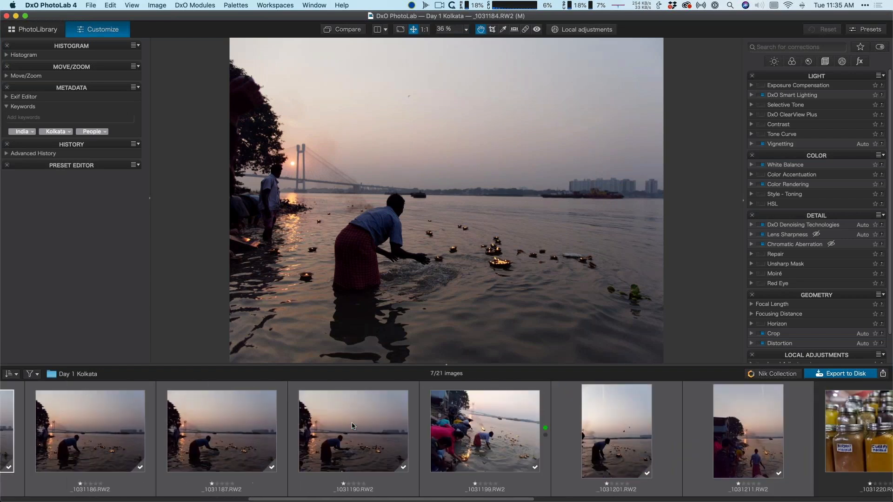
pyautogui.hscroll(-10, 354, 426)
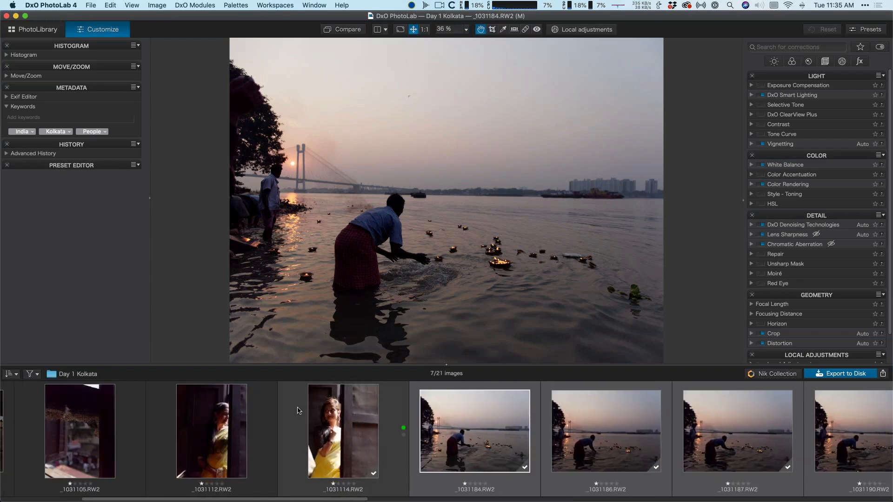
pyautogui.hscroll(15, 299, 411)
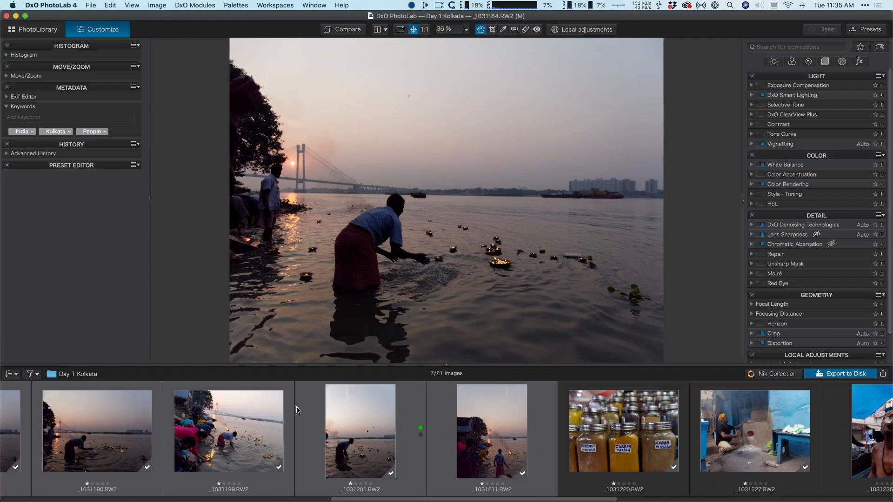
pyautogui.hscroll(-6, 299, 410)
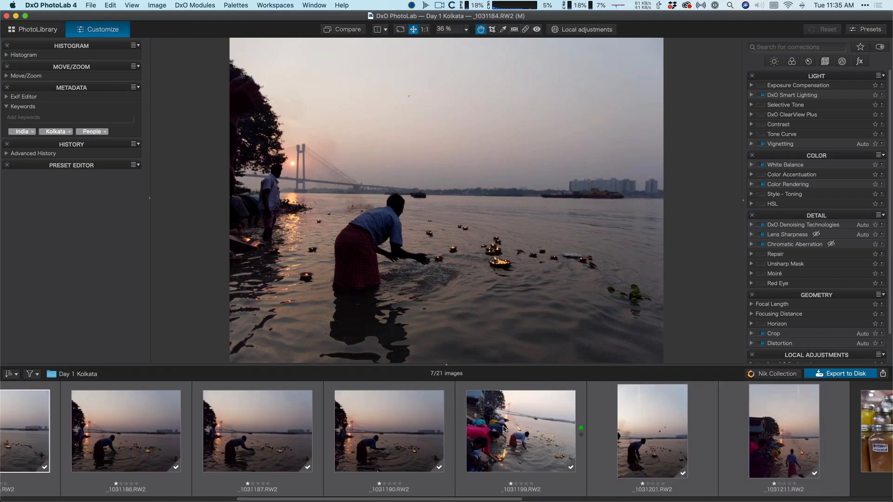
pyautogui.hscroll(10, 503, 428)
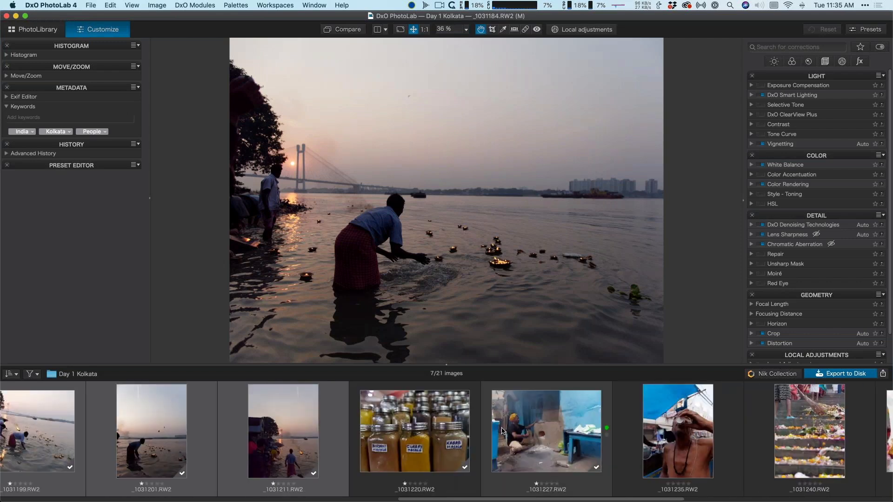
pyautogui.hscroll(13, 502, 430)
pyautogui.hscroll(-18, 340, 427)
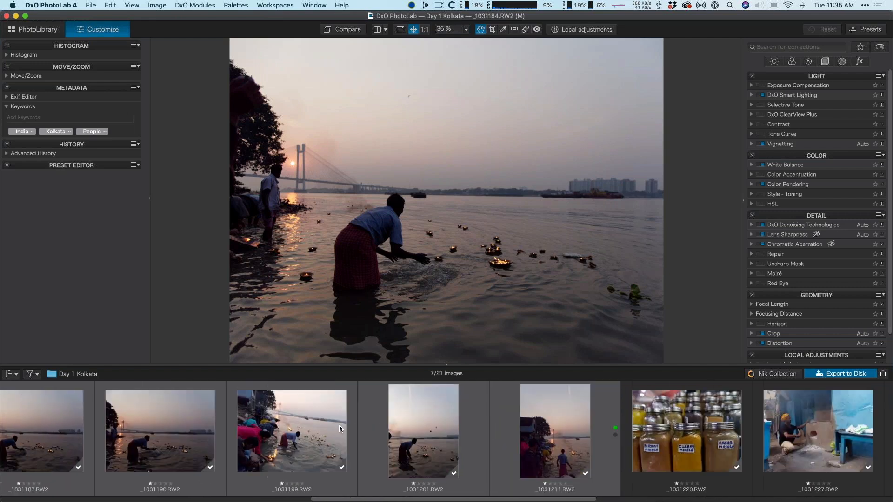
pyautogui.hscroll(-4, 339, 426)
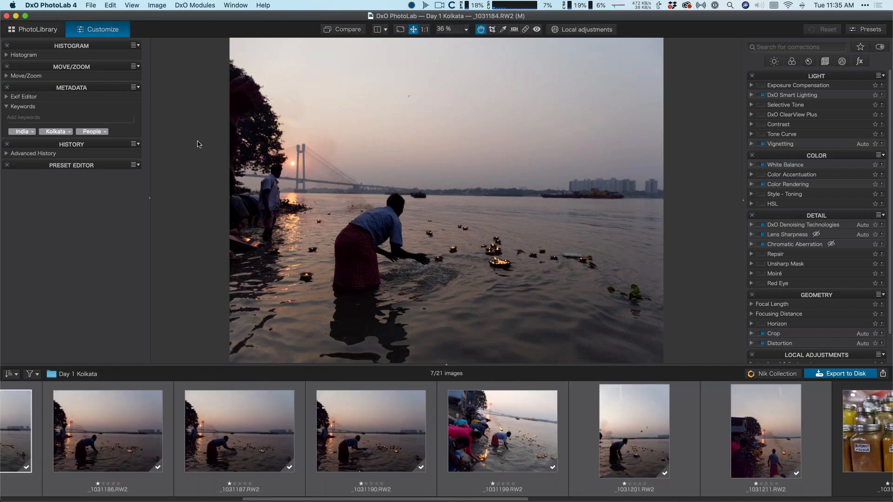
# Switch to the PhotoLibrary view, expand the thumbnail grid to fill the window and shrink the thumbnails to their smallest size.
pyautogui.press('super+l')
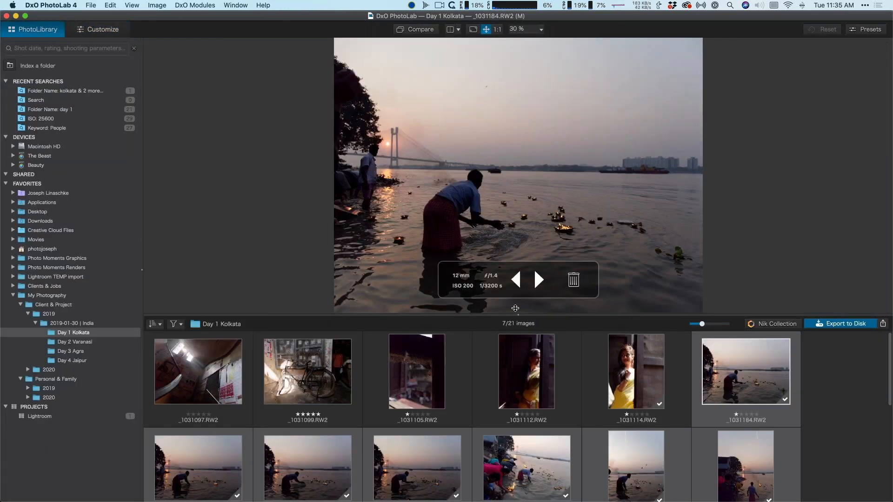
pyautogui.moveTo(518, 315); pyautogui.dragTo(518, 44)
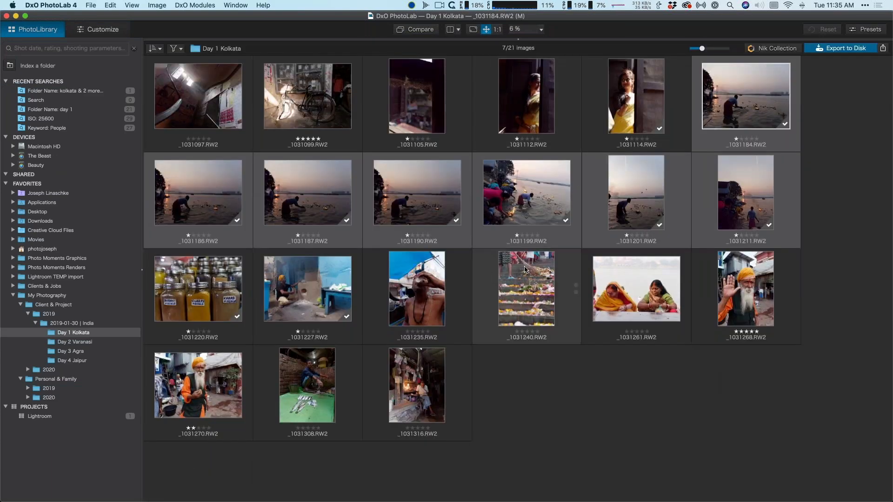
pyautogui.moveTo(700, 50); pyautogui.dragTo(691, 49)
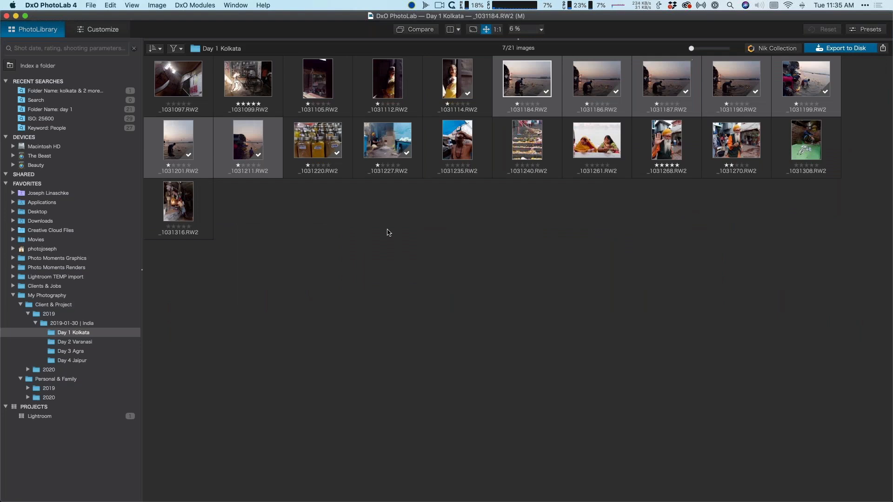
# Rebuild the selection of river photos in the grid, from _1031184.RW2 through _1031211.RW2.
pyautogui.click(384, 272)
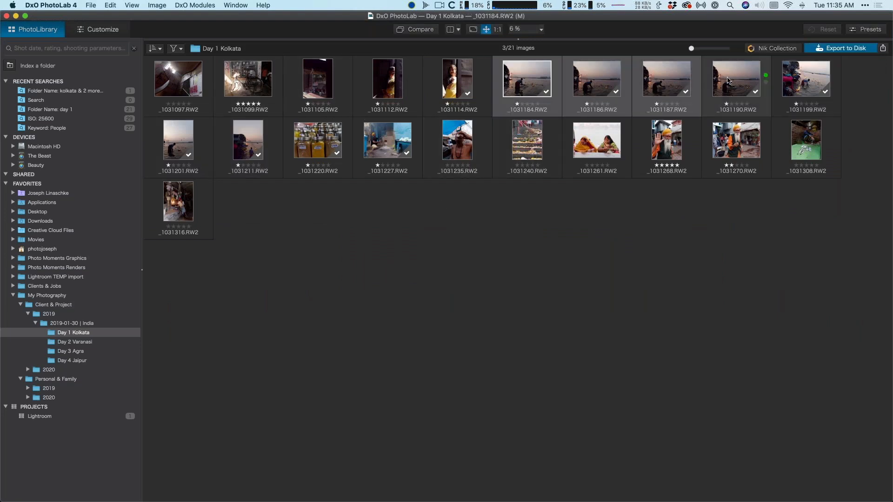
pyautogui.keyDown('shift'); pyautogui.click(749, 88); pyautogui.keyUp('shift')
pyautogui.keyDown('shift'); pyautogui.click(800, 93); pyautogui.keyUp('shift')
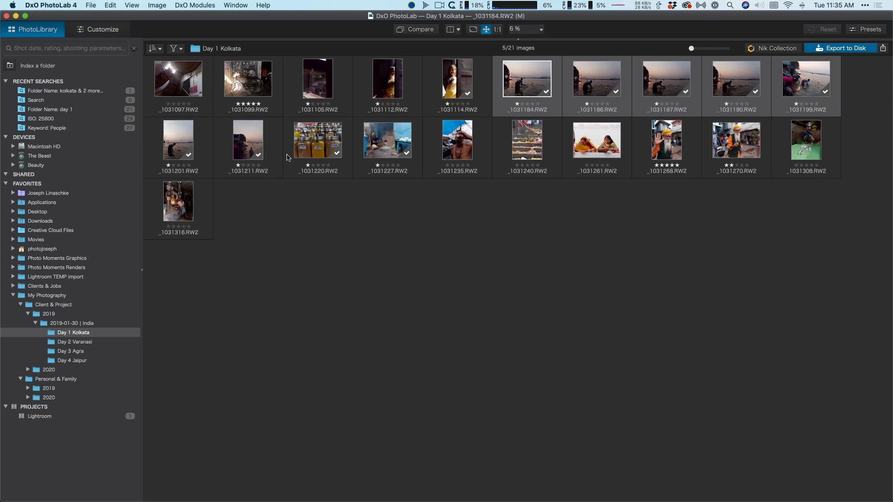
pyautogui.keyDown('shift'); pyautogui.click(175, 141); pyautogui.keyUp('shift')
pyautogui.keyDown('shift'); pyautogui.click(249, 144); pyautogui.keyUp('shift')
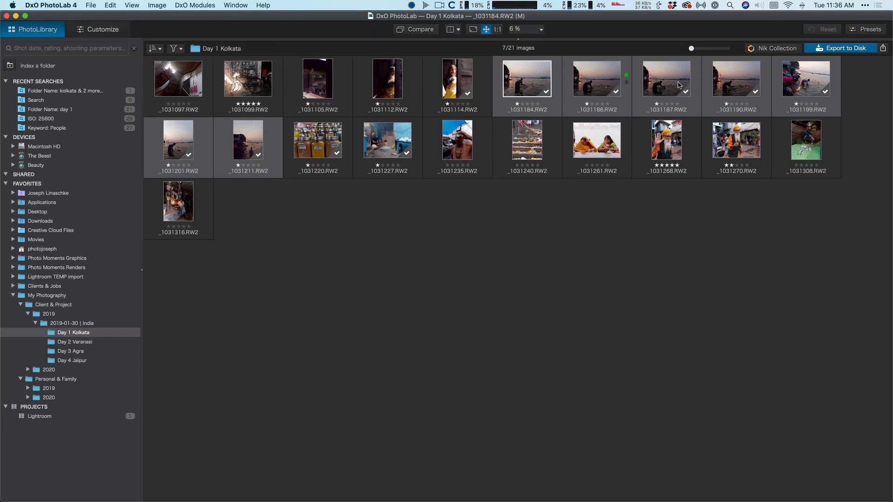
# Return to the Customize view and add the keyword "water" to the selected river photos.
pyautogui.click(113, 34)
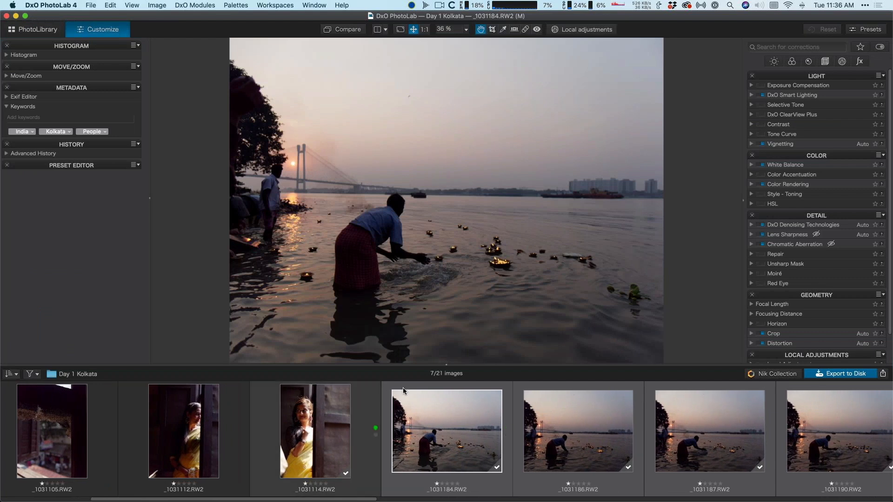
pyautogui.click(27, 117)
pyautogui.write('water')
pyautogui.press('Return')
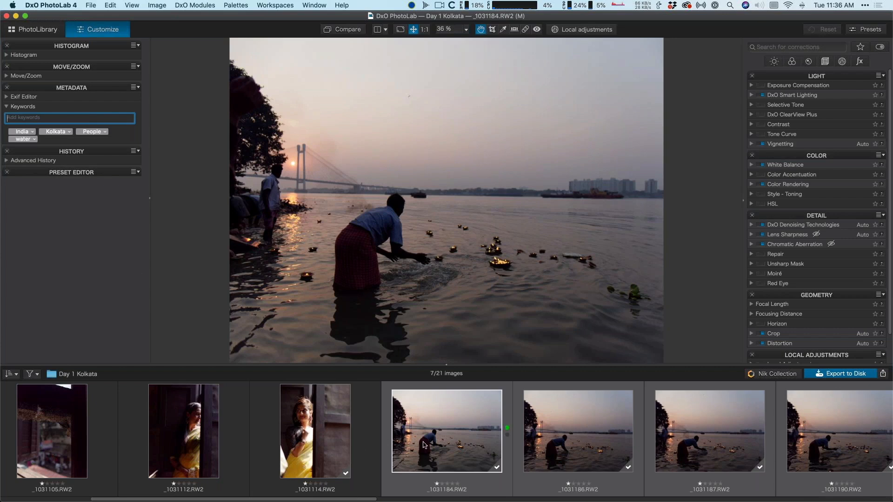
# Review the extent of the river photo selection in the filmstrip and the library grid.
pyautogui.hscroll(5, 424, 444)
pyautogui.hscroll(10, 423, 444)
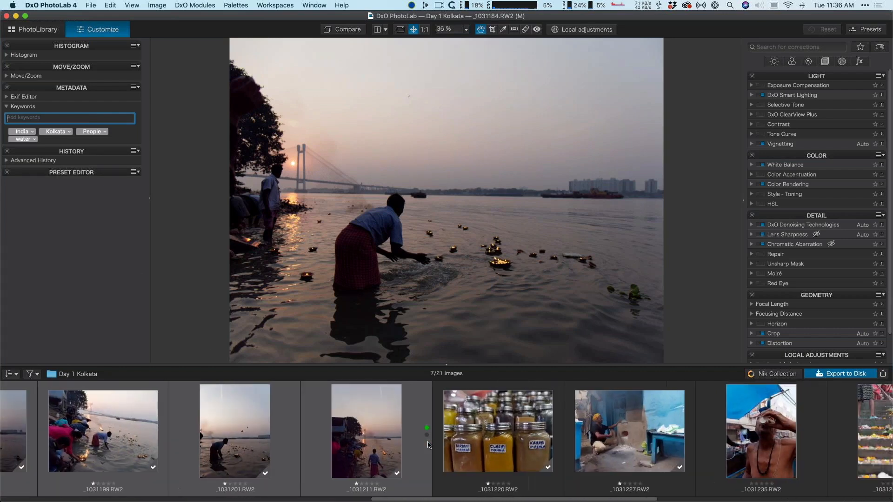
pyautogui.hscroll(-15, 428, 442)
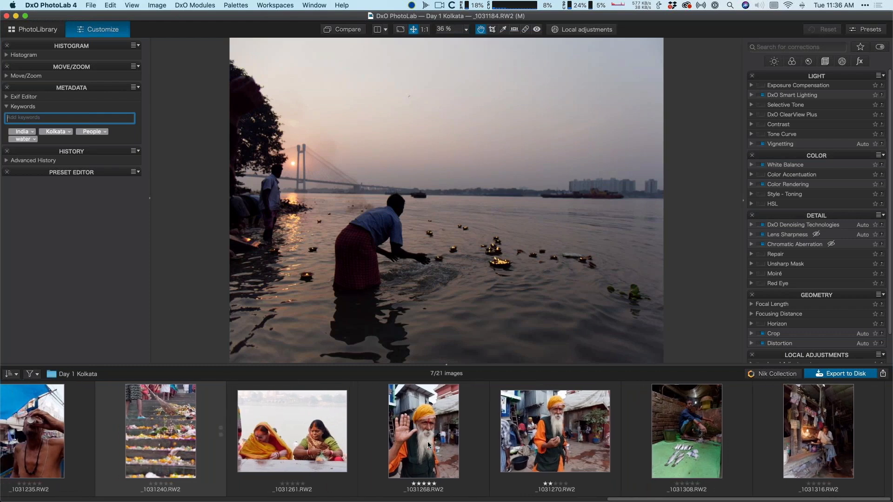
pyautogui.hscroll(-5, 428, 445)
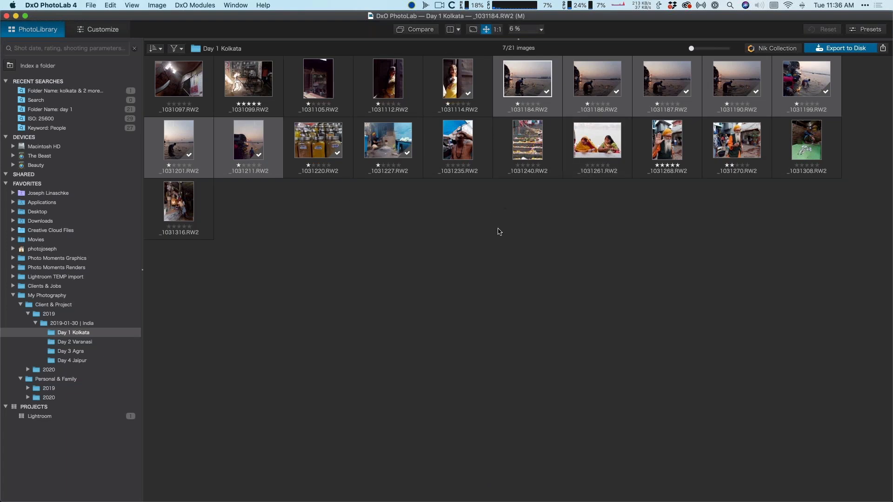
# Return to the Customize view and rename the keyword "water" of the selected river photos as "Water".
pyautogui.click(117, 34)
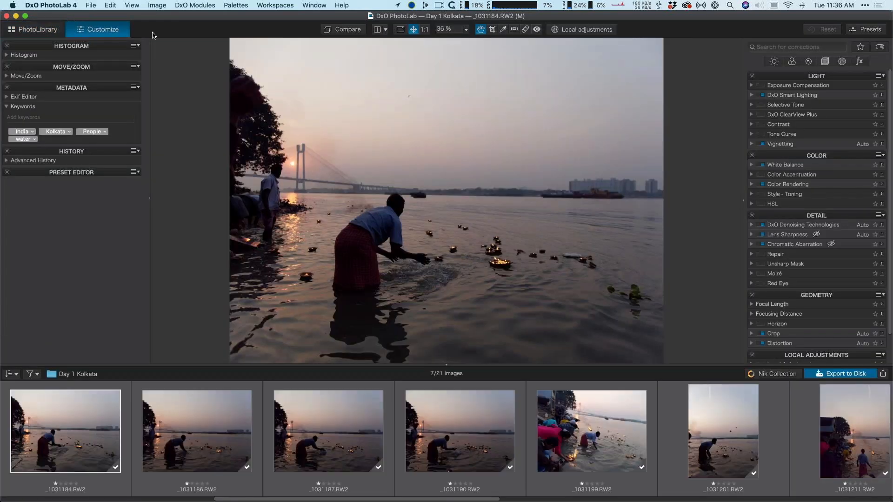
pyautogui.hscroll(-8, 391, 446)
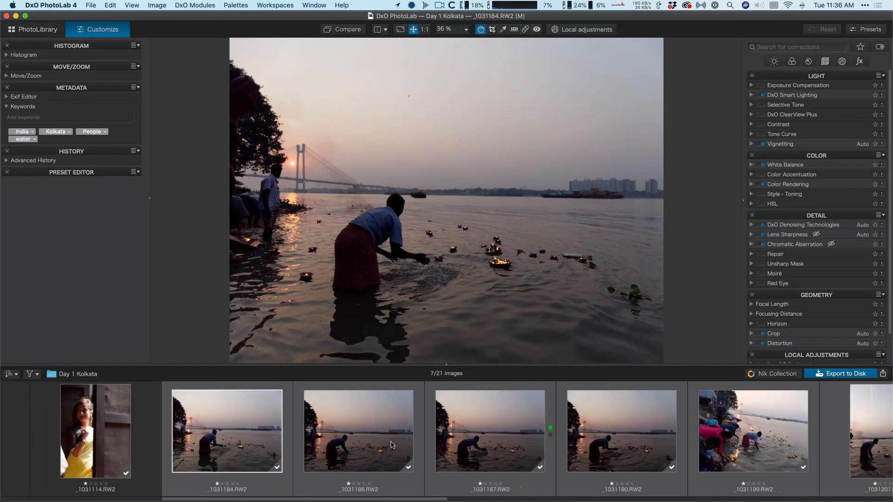
pyautogui.click(34, 139)
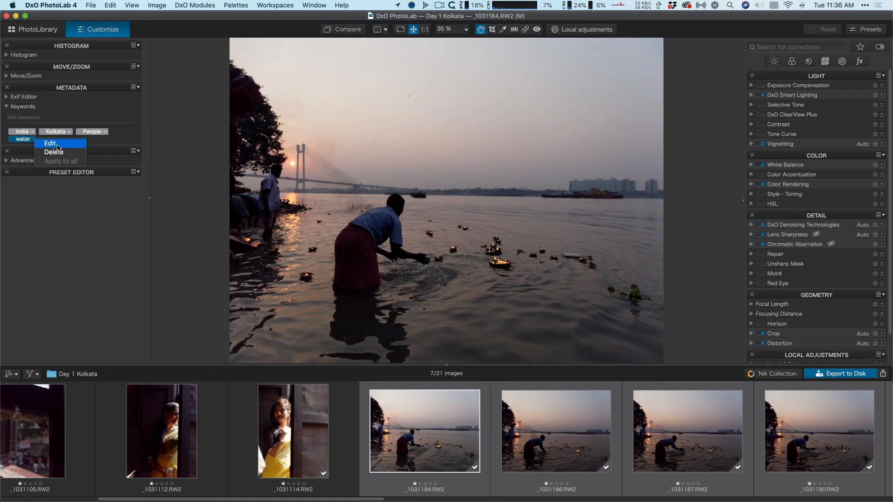
pyautogui.click(58, 147)
pyautogui.write('Water')
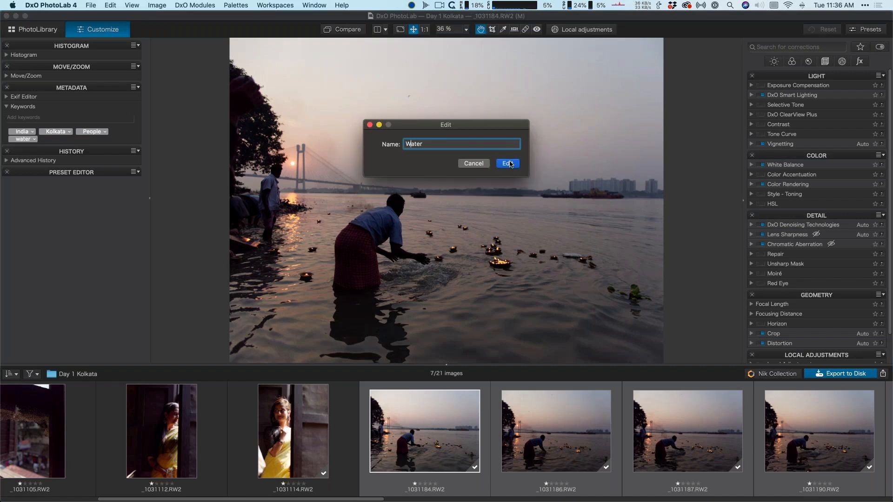
pyautogui.press('Return')
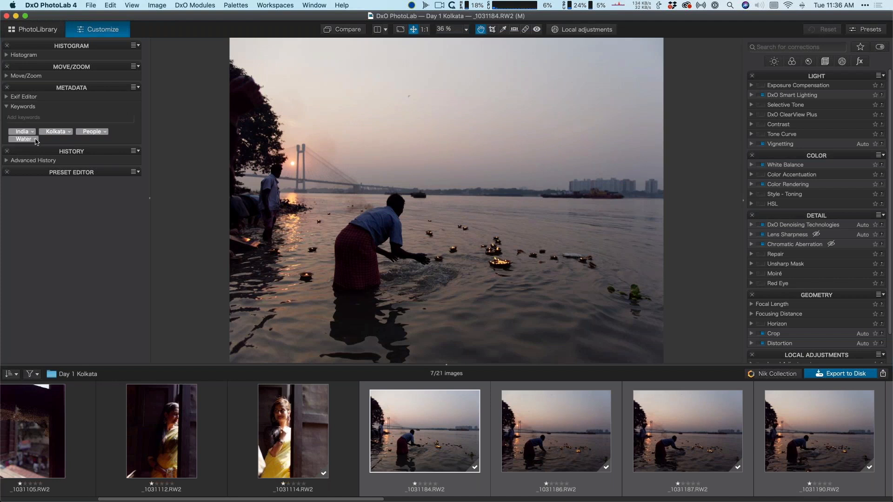
pyautogui.rightClick(36, 141)
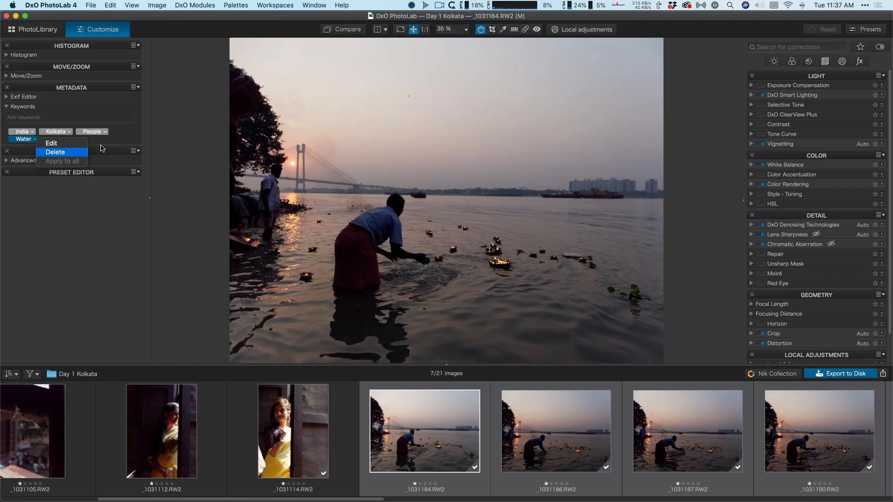
pyautogui.click(141, 146)
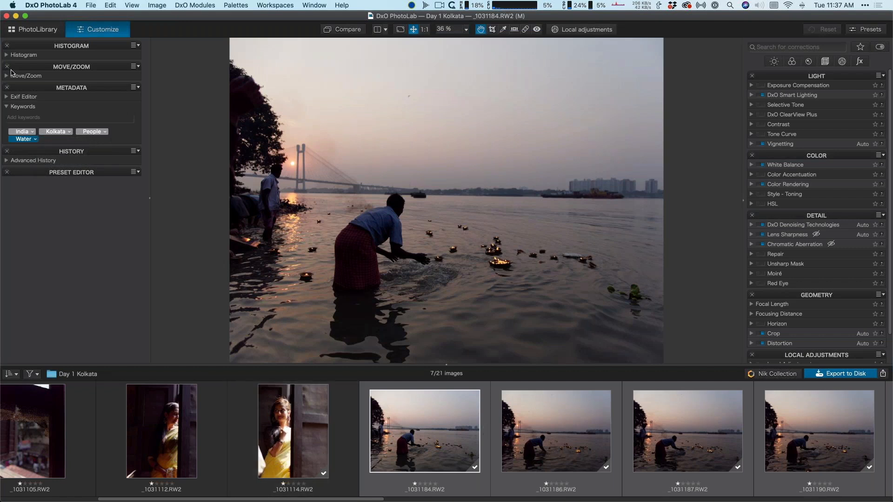
pyautogui.click(13, 117)
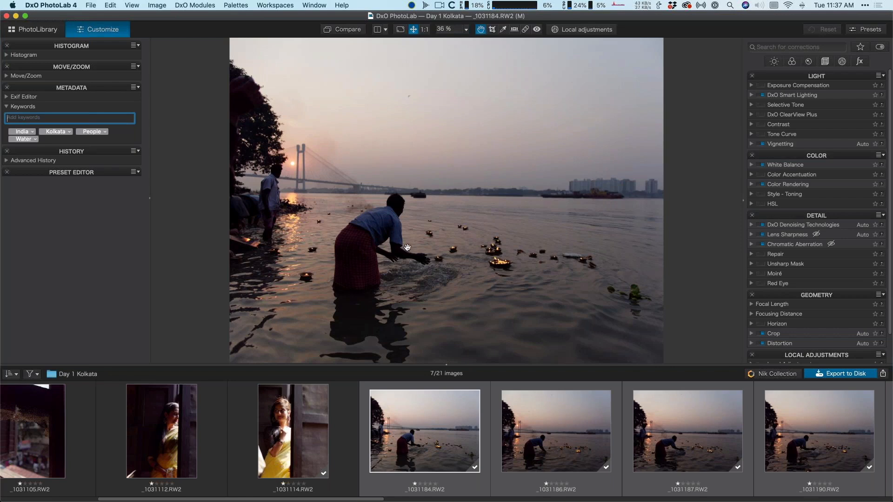
# In the PhotoLibrary view, search for photos with the keyword "Water", and look up "india" in a fresh search.
pyautogui.click(39, 29)
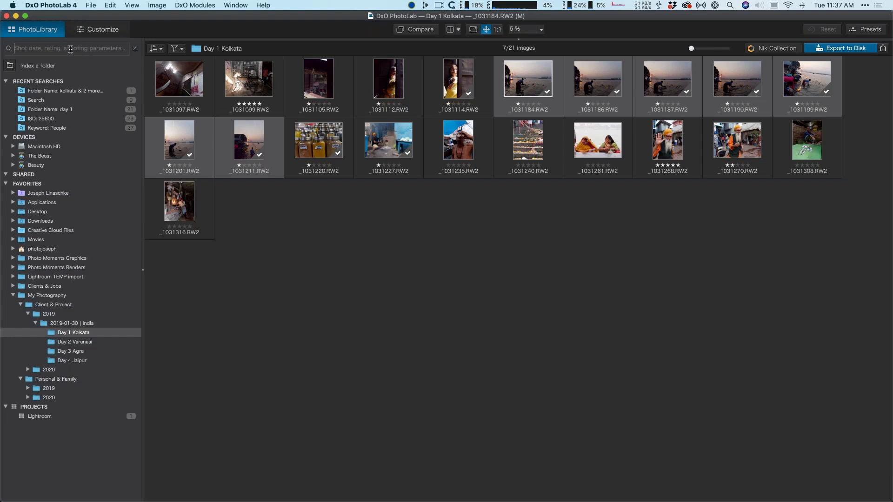
pyautogui.write('water')
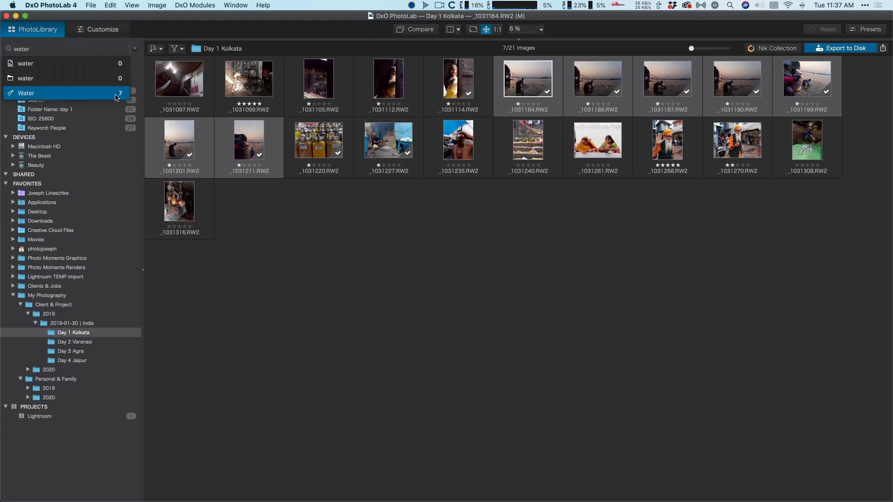
pyautogui.click(65, 96)
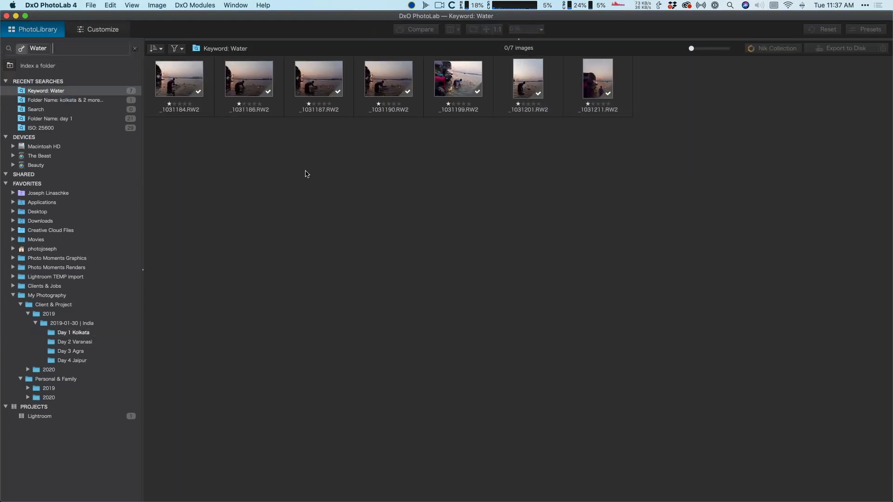
pyautogui.click(137, 49)
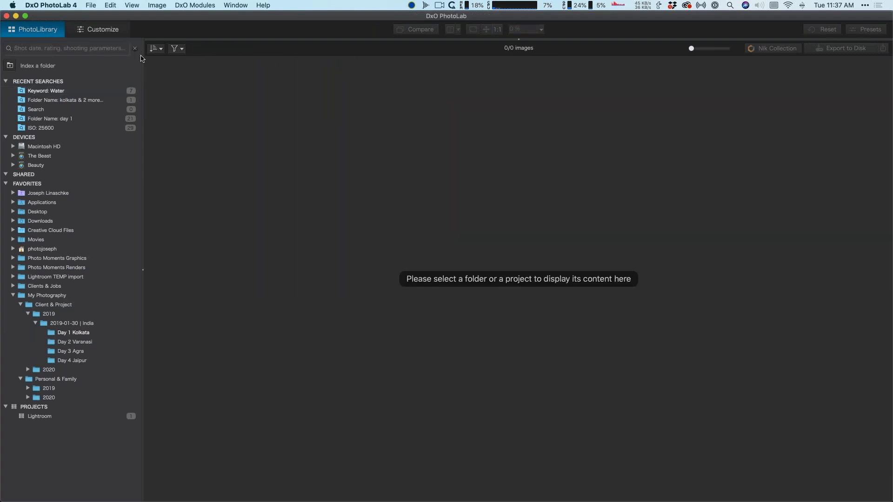
pyautogui.write('india')
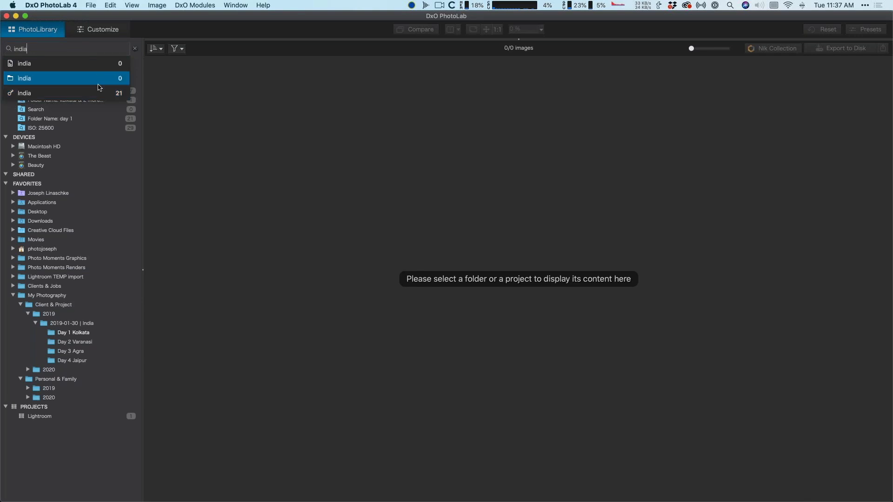
# Add the keyword "Varanasi" to the photos _1031330.RW2 through _1031367.RW2 in the Day 2 Varanasi folder.
pyautogui.click(78, 343)
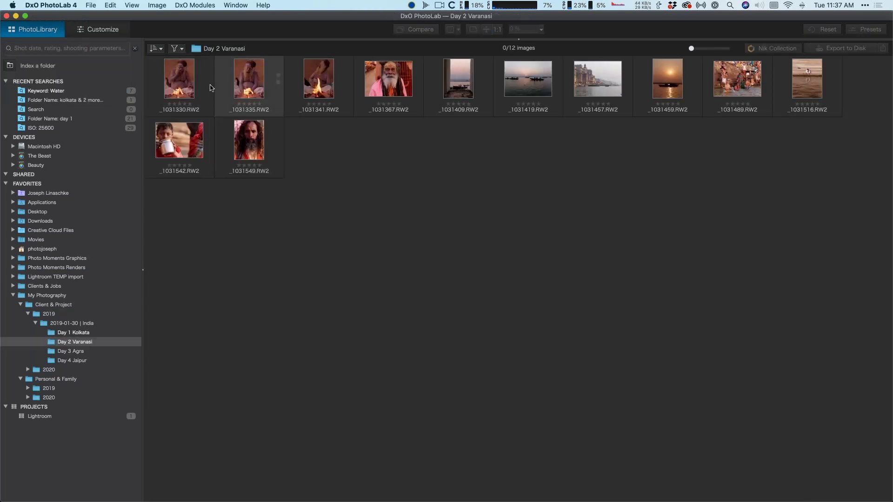
pyautogui.keyDown('shift'); pyautogui.click(393, 82); pyautogui.keyUp('shift')
pyautogui.click(110, 32)
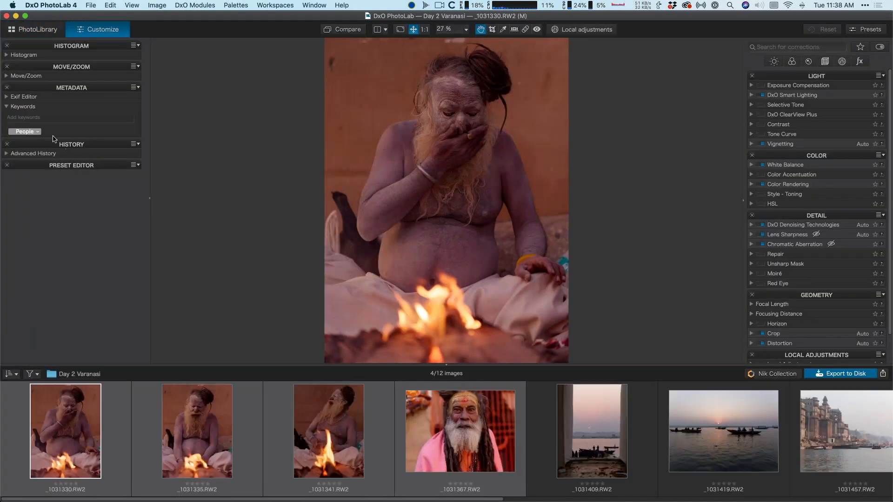
pyautogui.click(48, 118)
pyautogui.write('Varanasi')
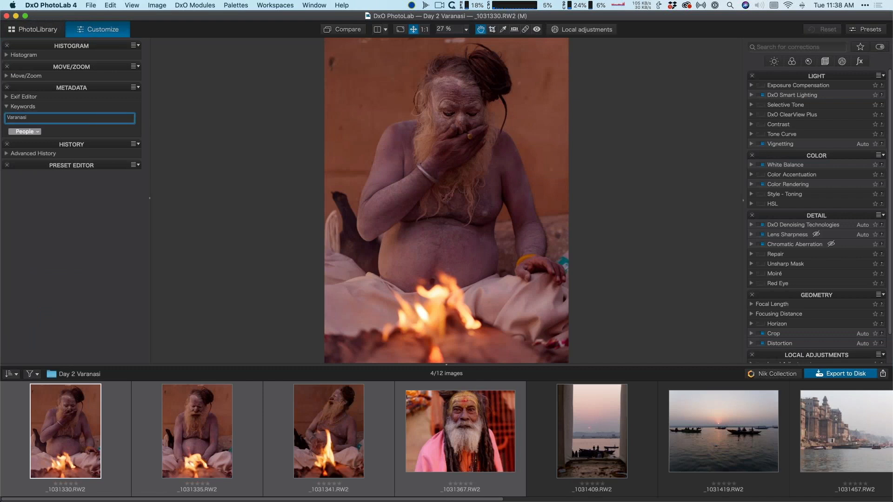
pyautogui.press('Return')
# Search the photo library for "varanasi" by folder name rather than by keyword.
pyautogui.click(55, 31)
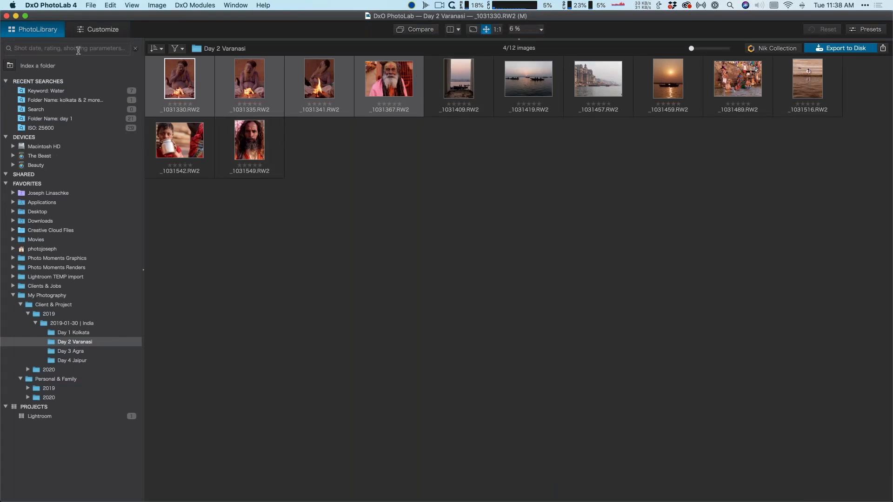
pyautogui.write('vara')
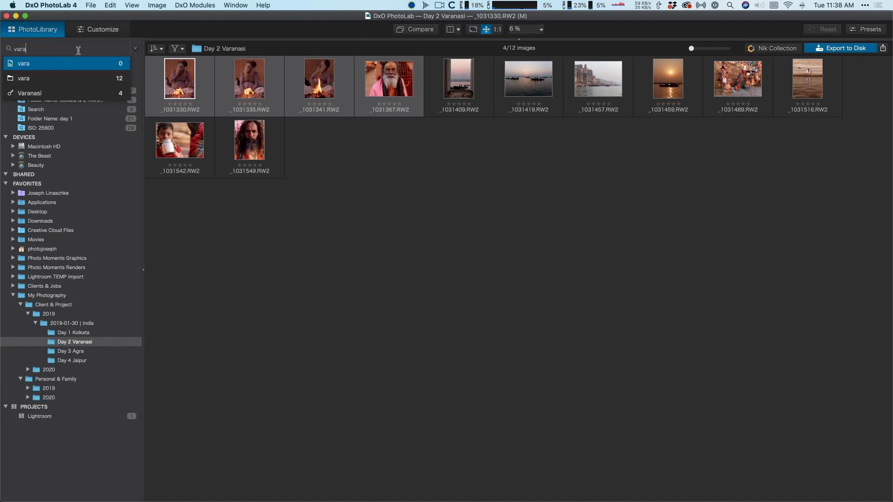
pyautogui.write('nasi')
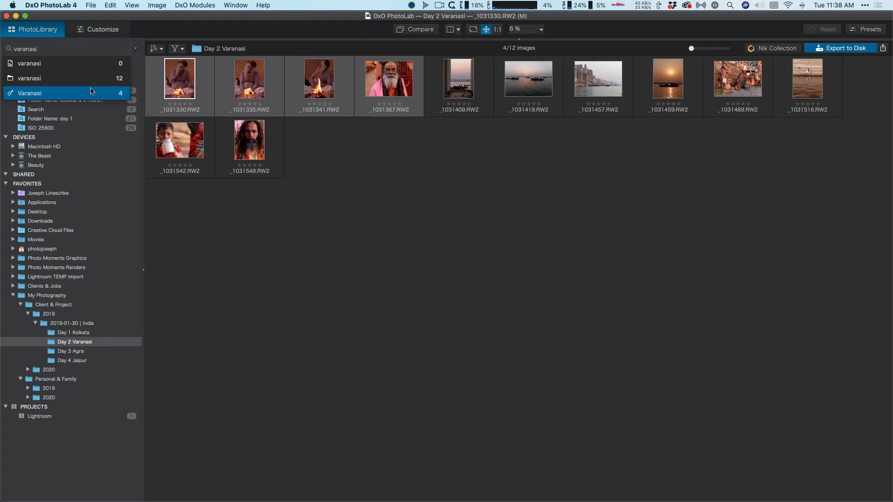
pyautogui.click(72, 80)
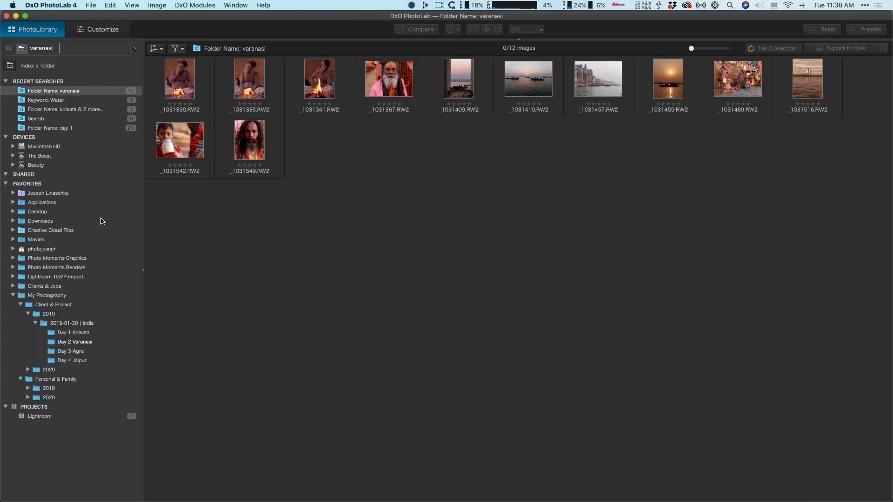
# Replace the current search with a folder-name search for "Day".
pyautogui.click(134, 49)
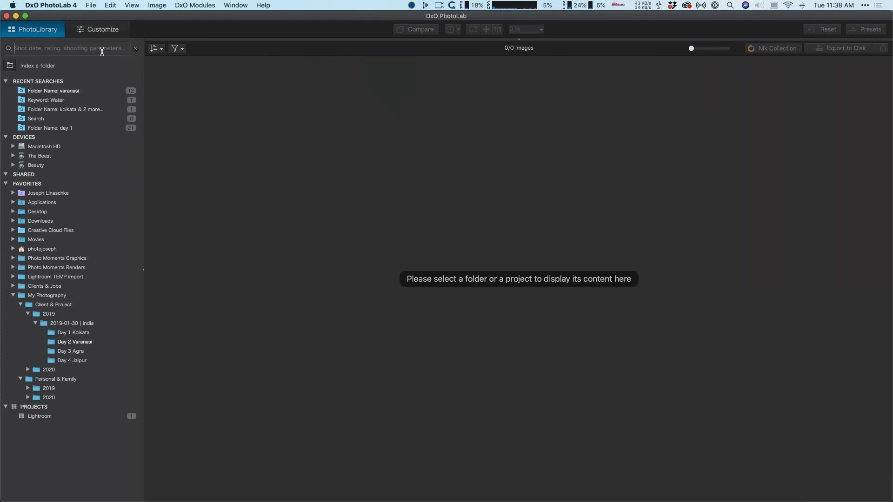
pyautogui.write('Day')
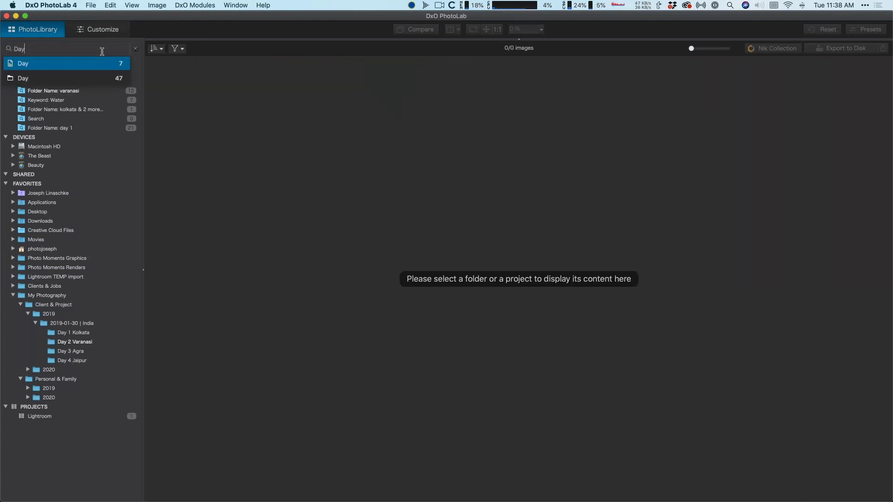
pyautogui.click(47, 80)
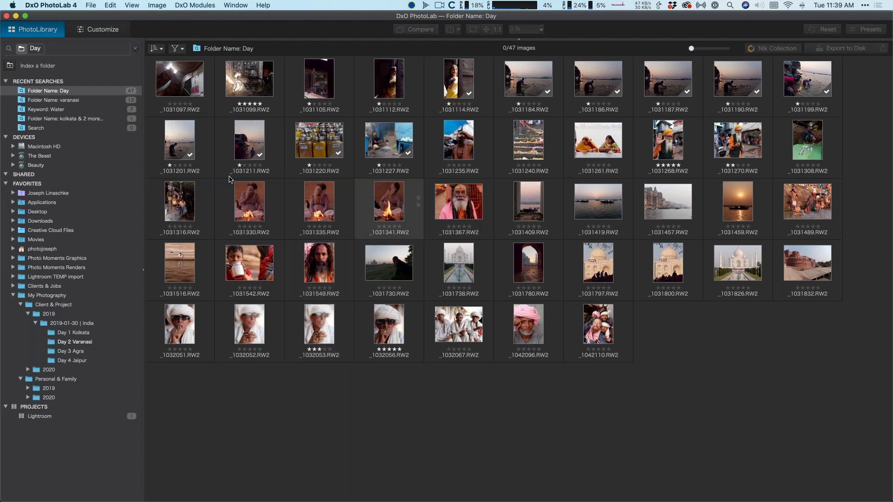
# Build a new search that combines the folder name "day" with ISO 200.
pyautogui.click(135, 49)
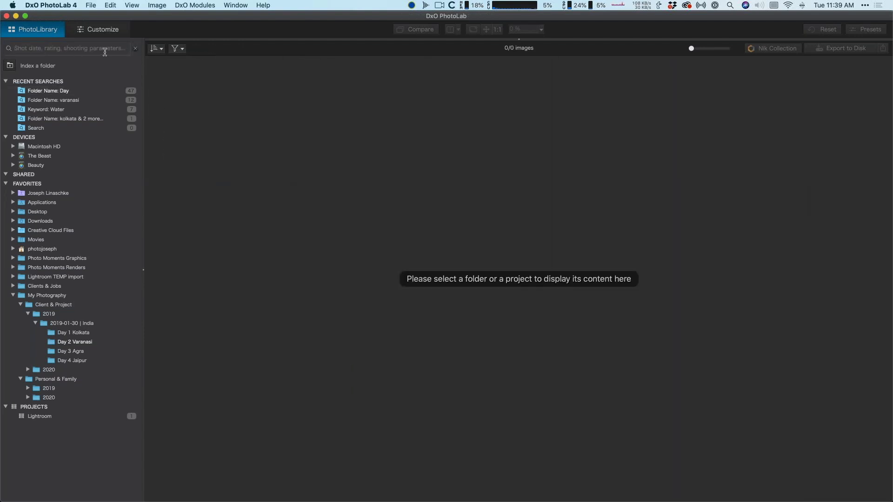
pyautogui.write('day')
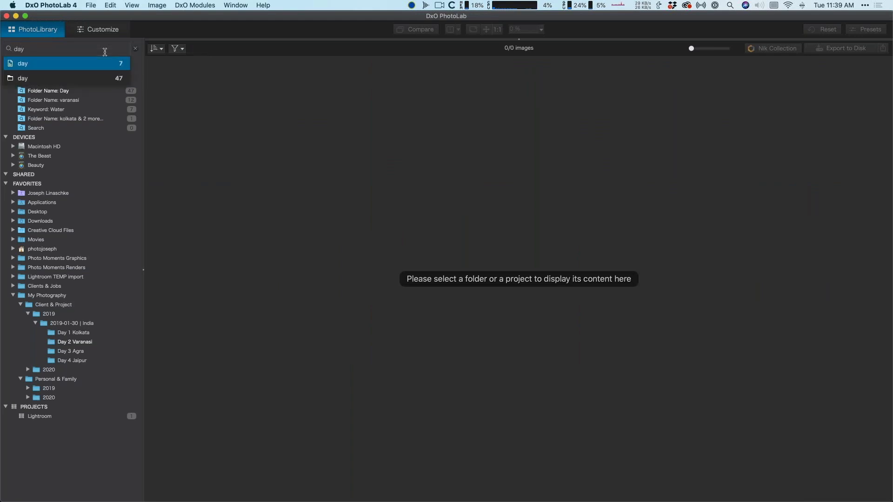
pyautogui.press('Down')
pyautogui.press('Return')
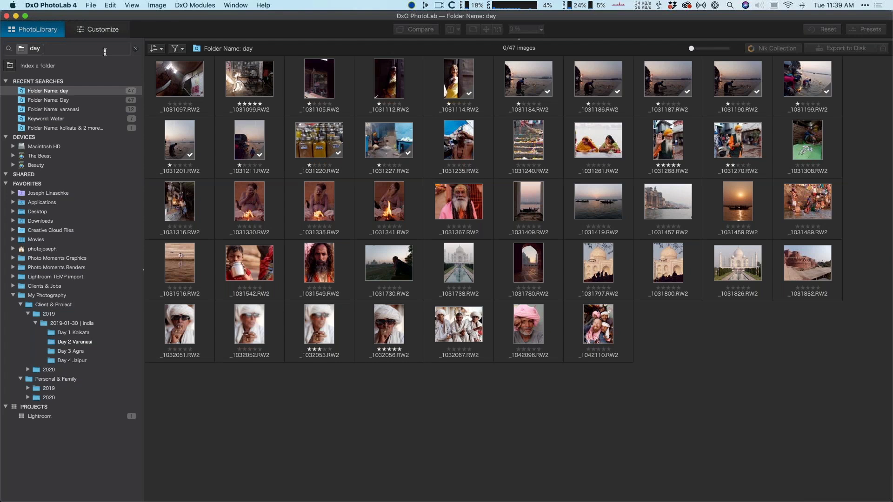
pyautogui.write('iso')
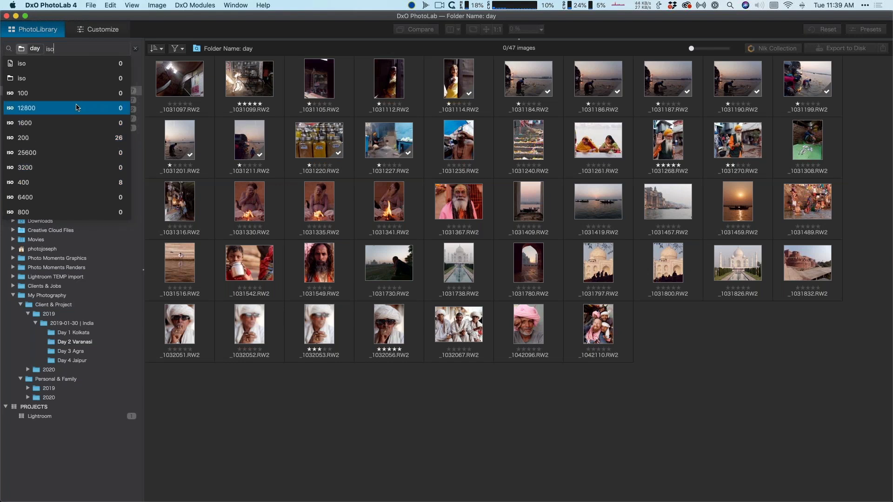
pyautogui.click(69, 138)
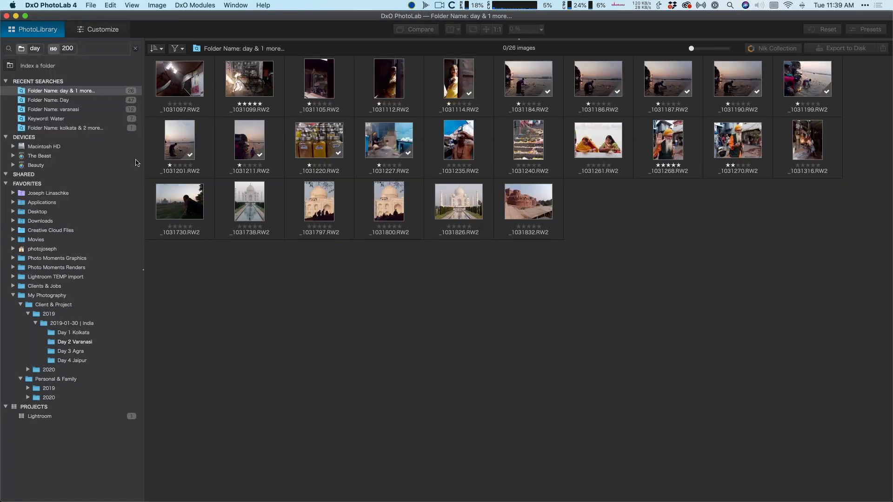
# Look through the aperture criteria and narrow the search to photos shot at f/1.4.
pyautogui.click(99, 48)
pyautogui.write('f')
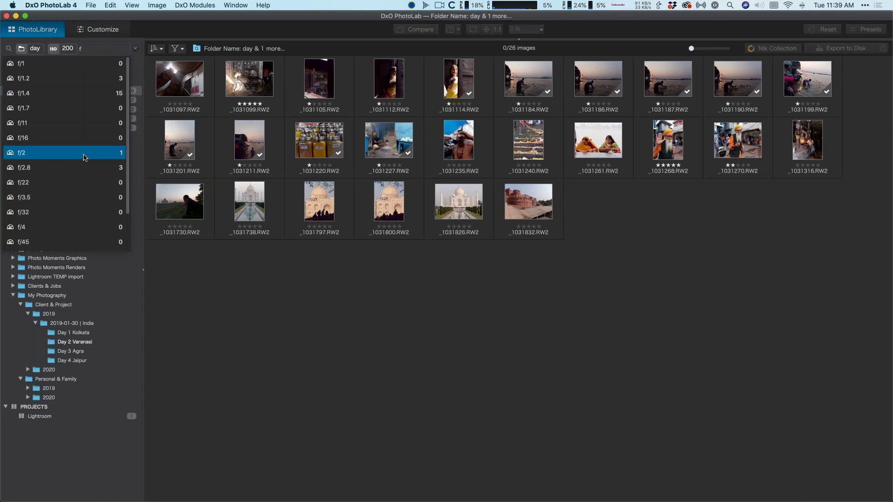
pyautogui.scroll(-1, 85, 157)
pyautogui.scroll(-2, 87, 181)
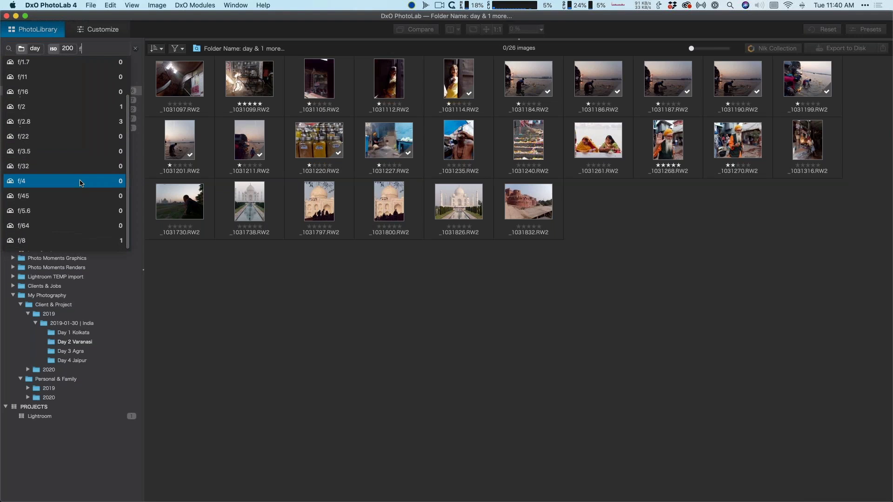
pyautogui.scroll(3, 84, 186)
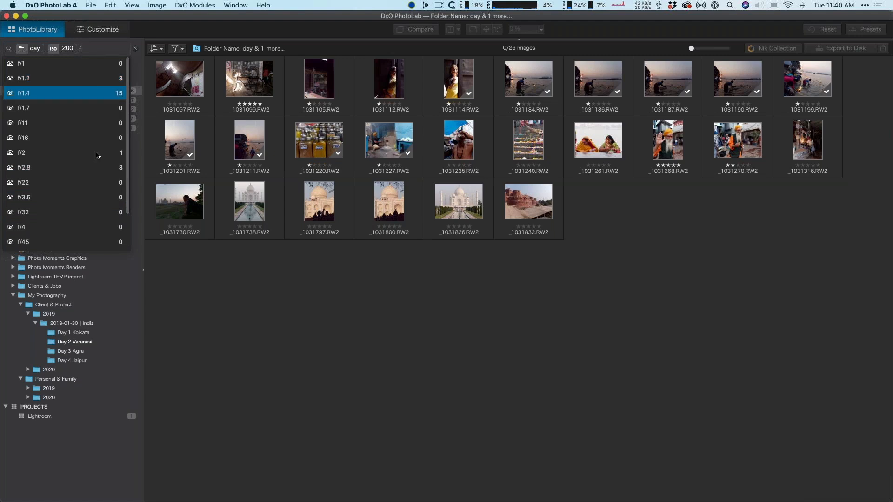
pyautogui.click(97, 94)
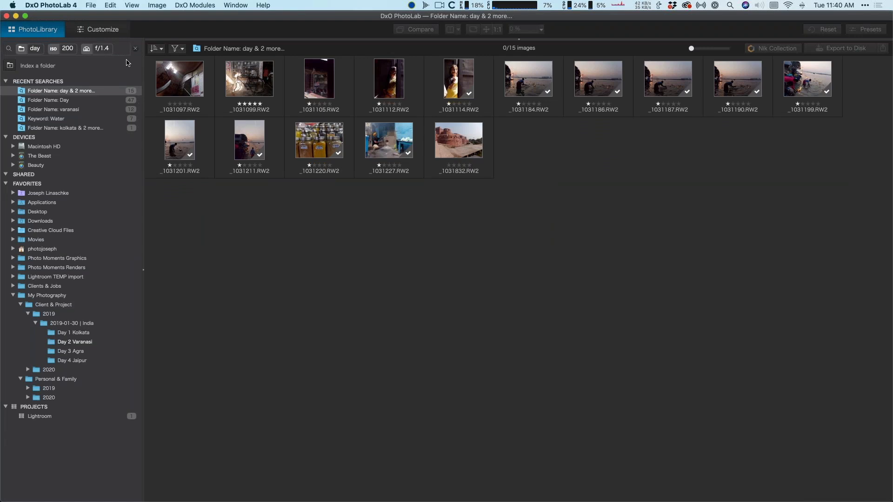
# Narrow the search further to photos with a rating of 5 stars.
pyautogui.write('1')
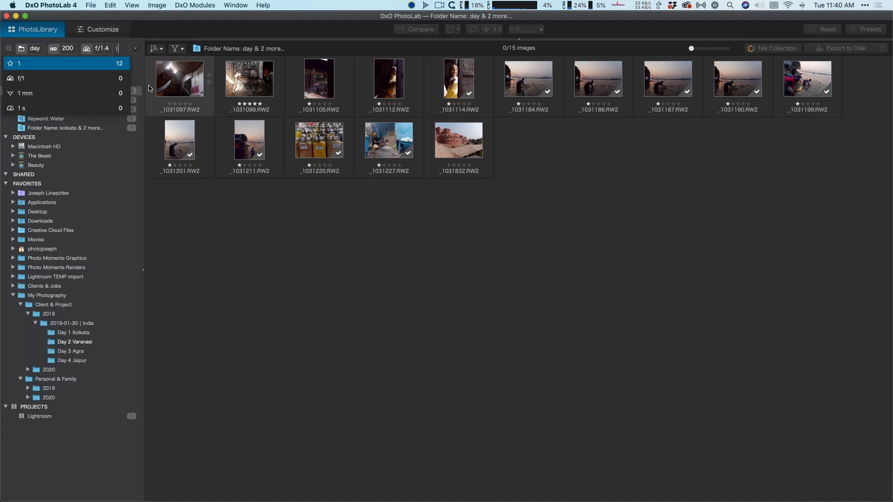
pyautogui.press('BackSpace')
pyautogui.write('5')
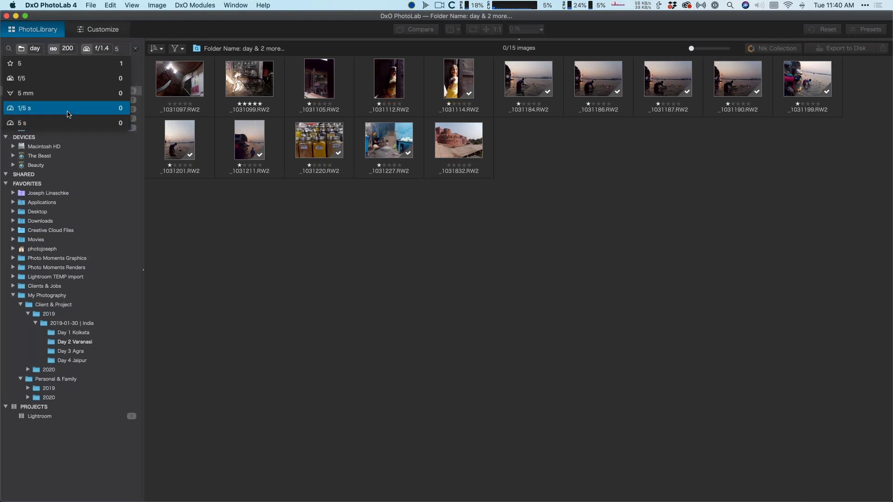
pyautogui.click(62, 68)
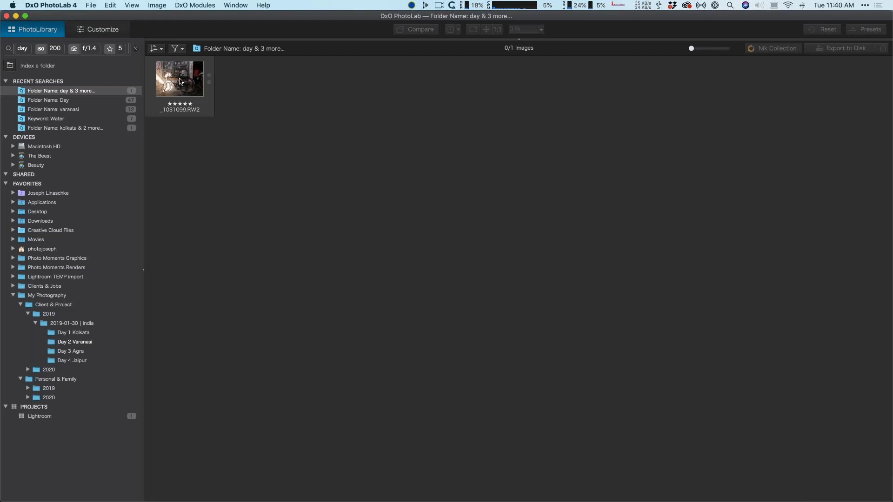
# Reopen the recent searches for the folder name "day" with 3 more criteria and for the keyword Water.
pyautogui.click(49, 91)
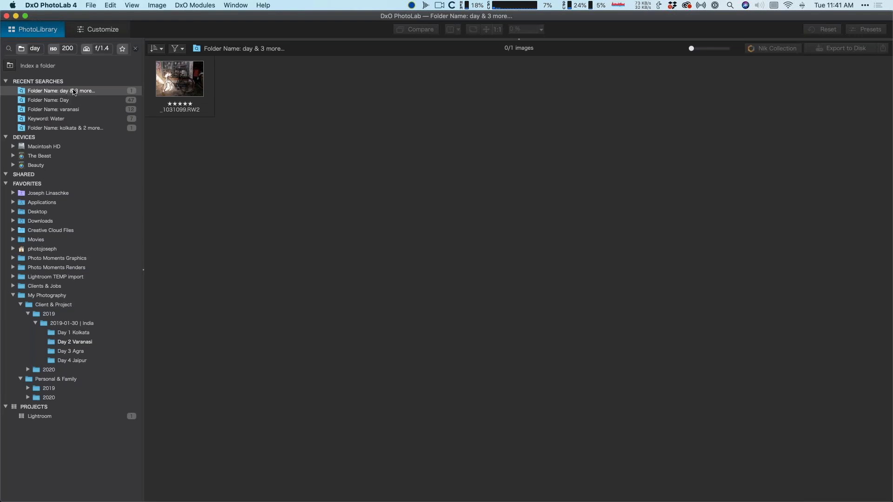
pyautogui.click(65, 119)
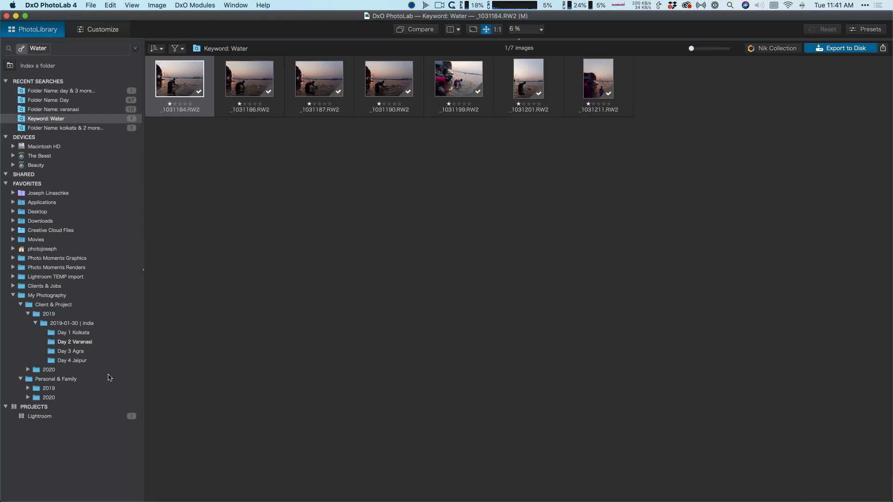
# Open photo _1031738.RW2 from the Day 3 Agra folder and add the keyword Water to it.
pyautogui.click(127, 352)
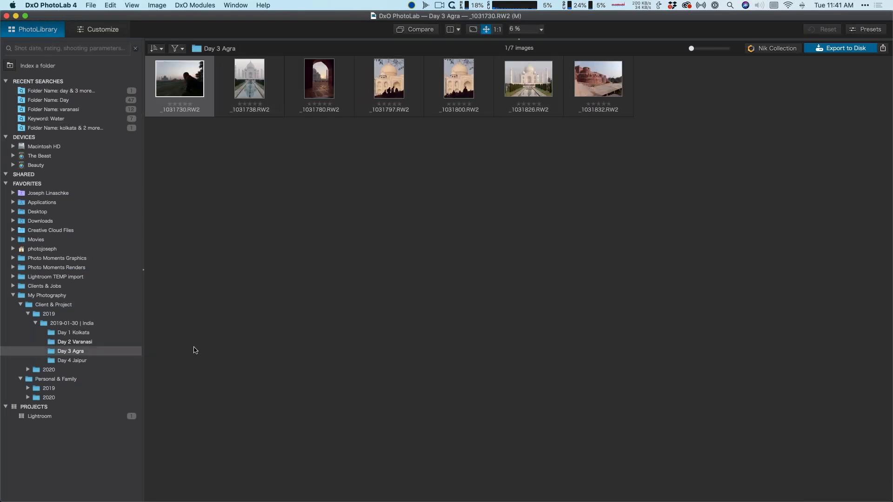
pyautogui.doubleClick(251, 83)
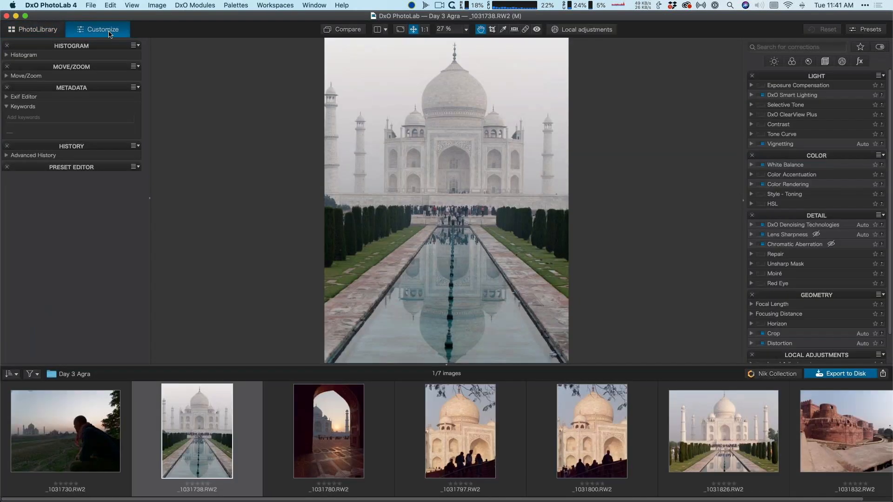
pyautogui.click(38, 118)
pyautogui.write('water')
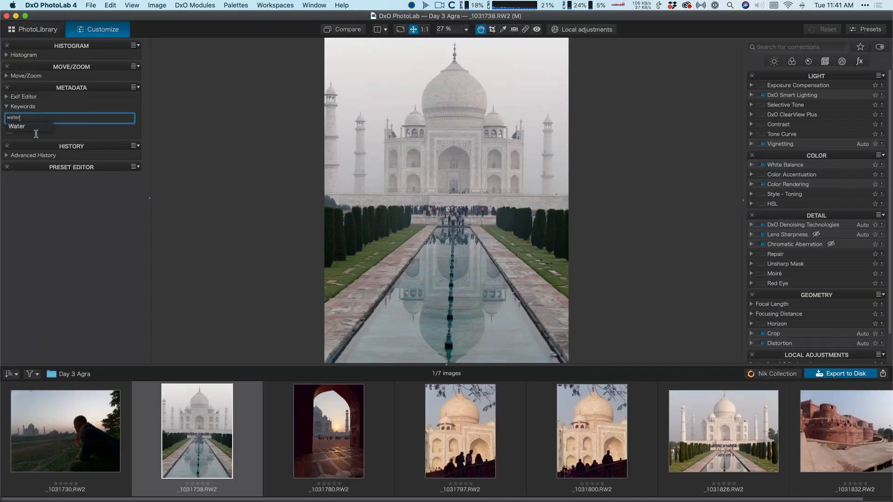
pyautogui.click(15, 126)
pyautogui.press('Return')
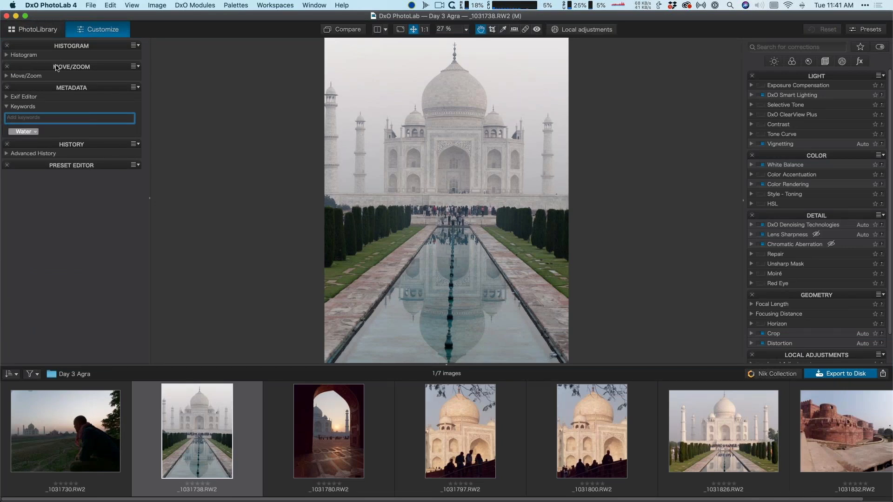
# Return to the photo library, look at the folder chooser for indexing a folder, and cancel it.
pyautogui.click(37, 29)
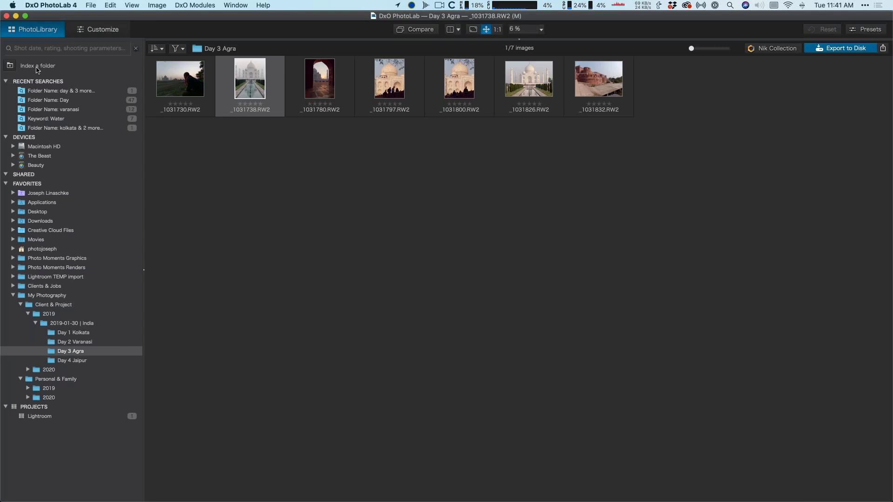
pyautogui.hotkey('ctrl', 'Up')
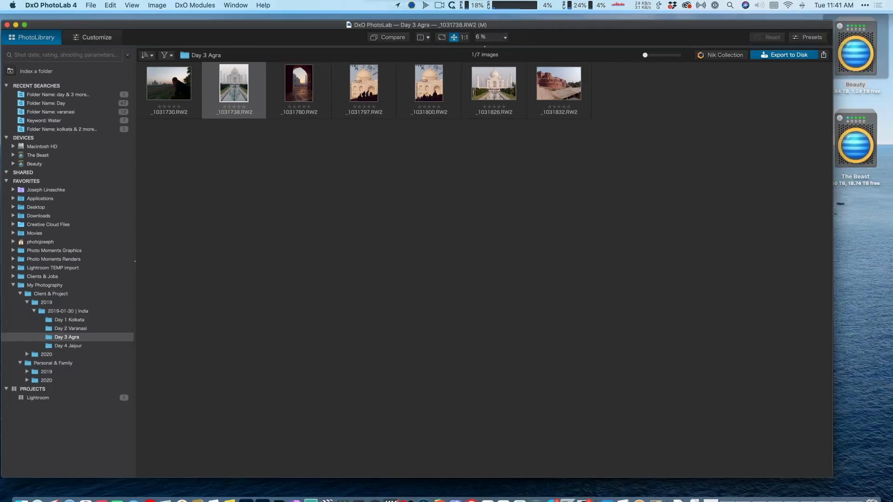
pyautogui.hotkey('ctrl', 'Up')
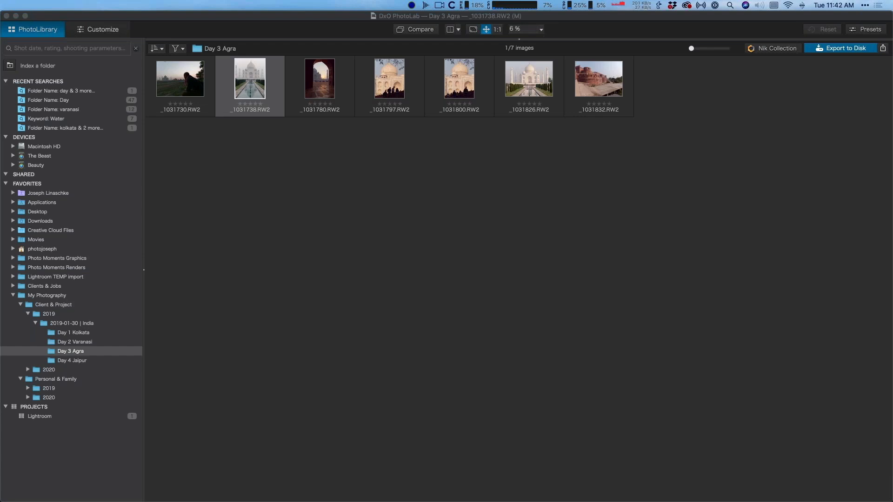
pyautogui.click(13, 69)
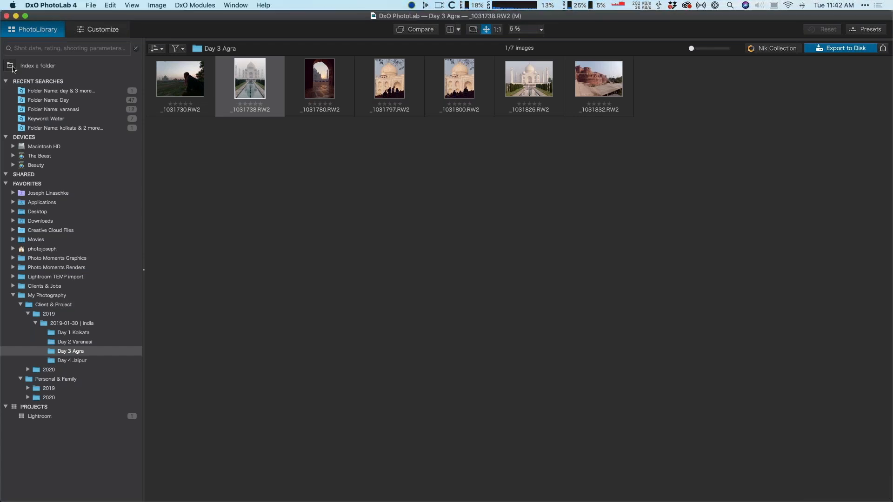
pyautogui.click(49, 66)
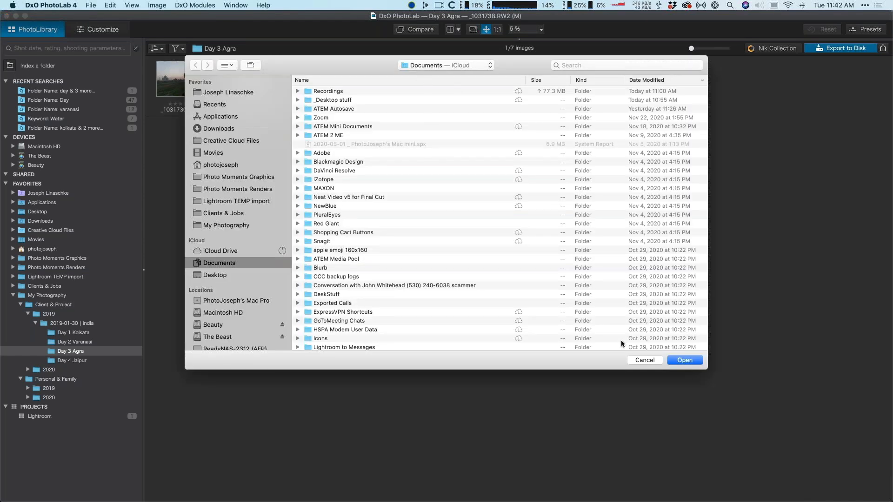
pyautogui.click(644, 360)
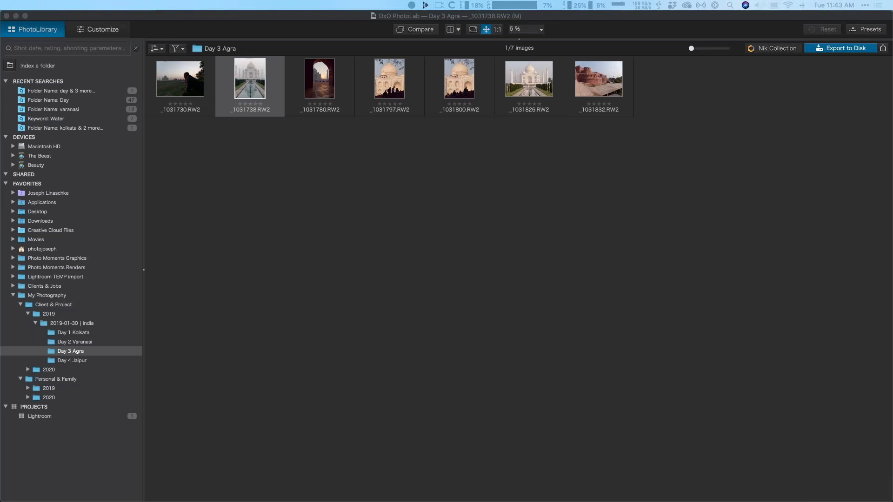
# Open photo _1031826.RW2 for editing and turn on Style - Toning with the B&W style.
pyautogui.click(399, 185)
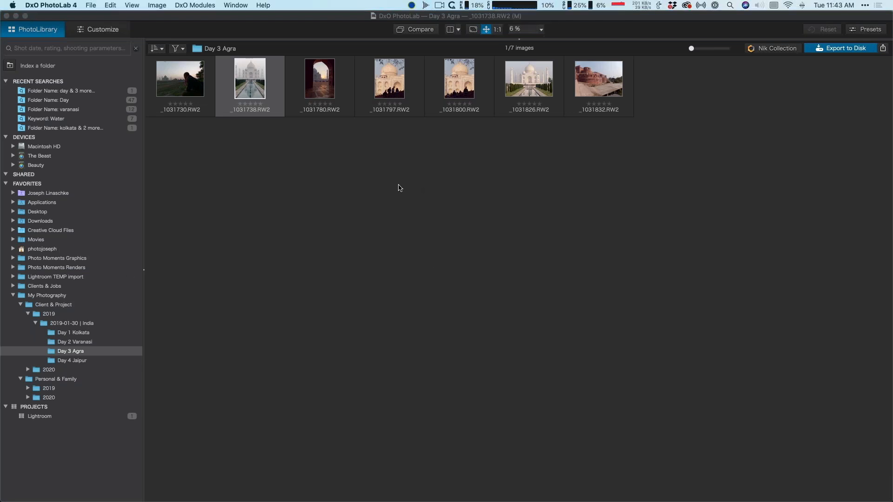
pyautogui.click(387, 84)
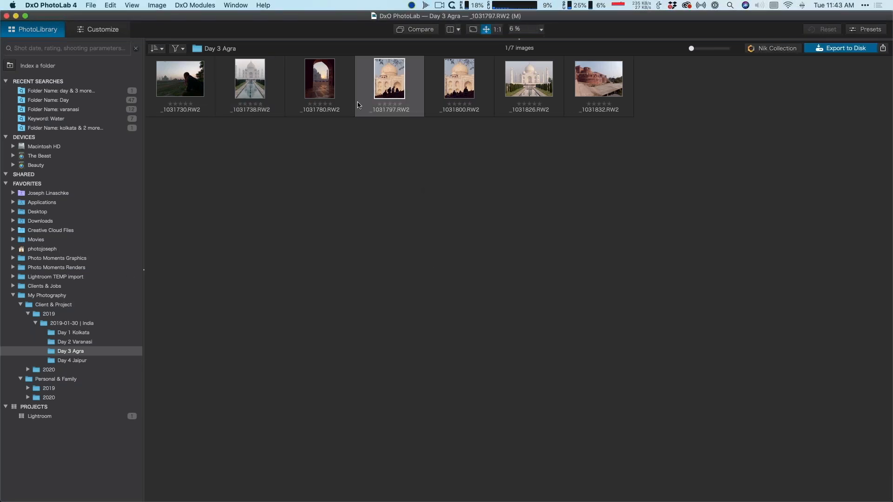
pyautogui.doubleClick(390, 78)
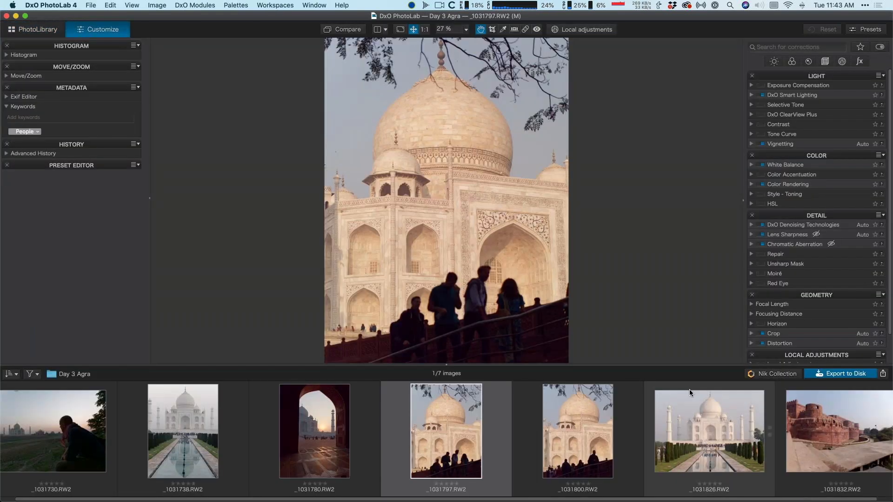
pyautogui.click(719, 427)
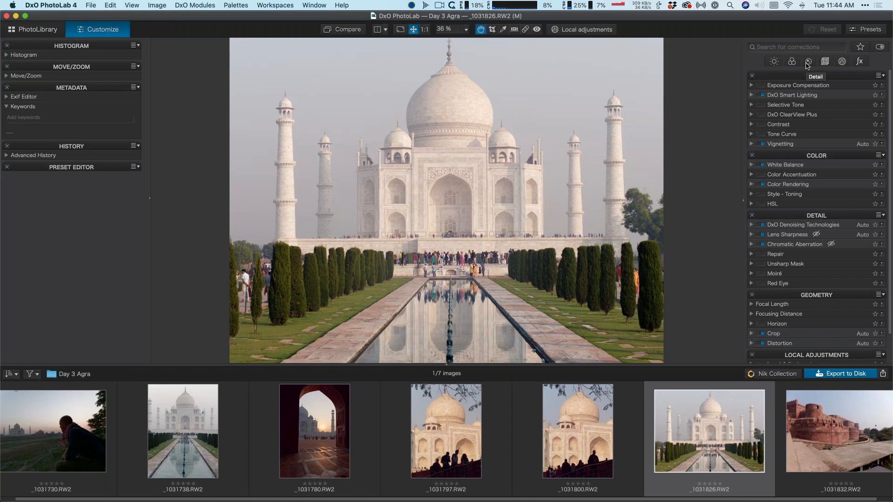
pyautogui.click(792, 62)
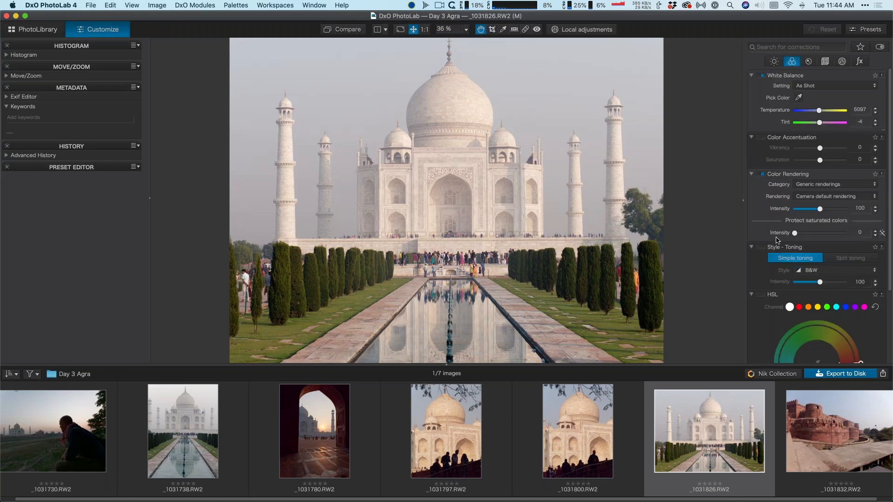
pyautogui.click(761, 247)
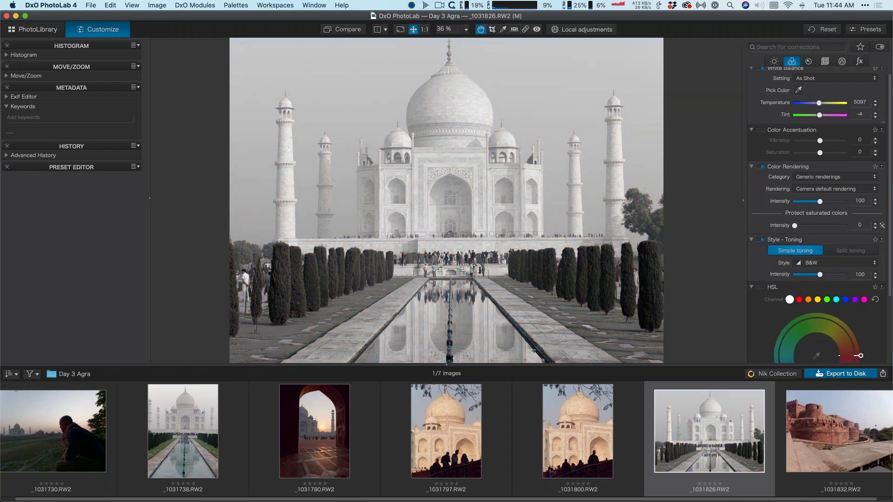
# Shape the master tone curve into an S-curve with lowered shadows and raised highlights.
pyautogui.click(774, 61)
pyautogui.scroll(-3, 820, 293)
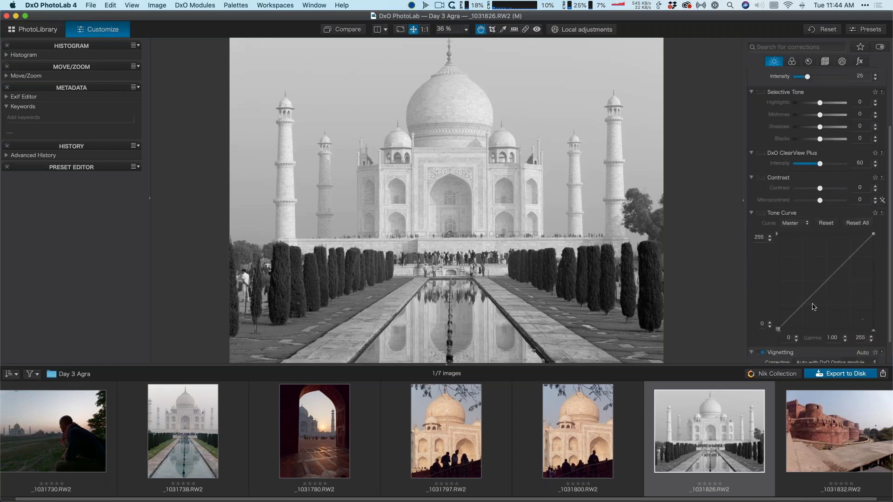
pyautogui.click(813, 301)
pyautogui.moveTo(812, 300); pyautogui.dragTo(813, 303)
pyautogui.moveTo(845, 261); pyautogui.dragTo(845, 257)
pyautogui.moveTo(814, 303); pyautogui.dragTo(814, 305)
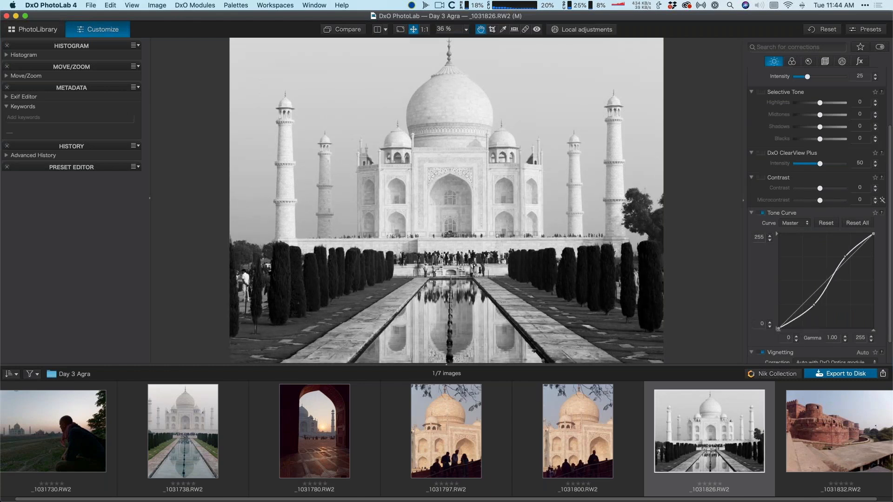
# Reveal _1031826.RW2 in Finder and quit DxO PhotoLab.
pyautogui.rightClick(676, 423)
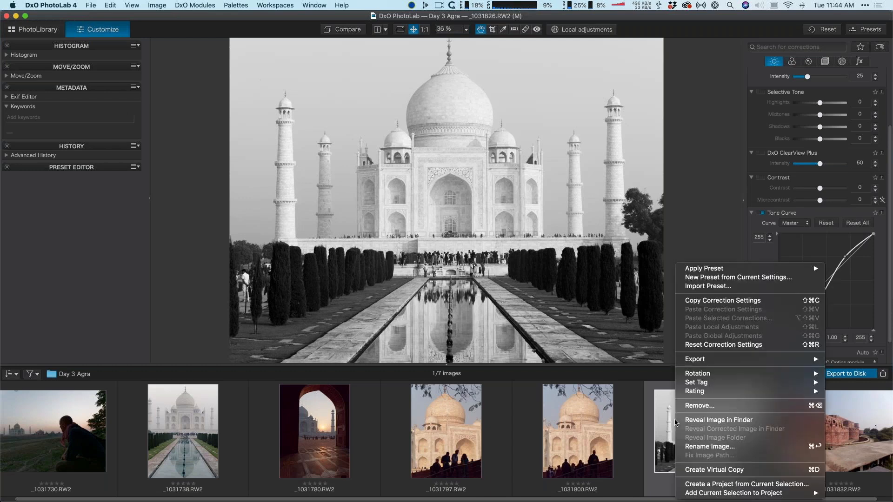
pyautogui.click(737, 420)
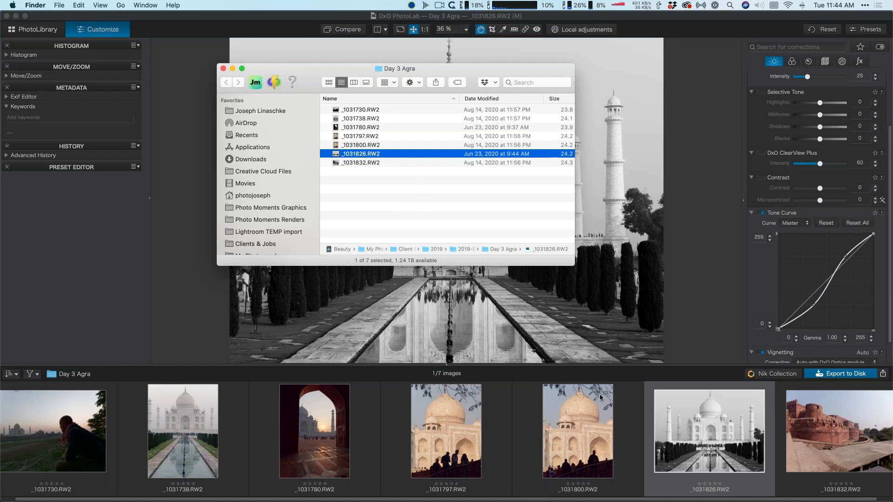
pyautogui.click(681, 424)
pyautogui.press('super+q')
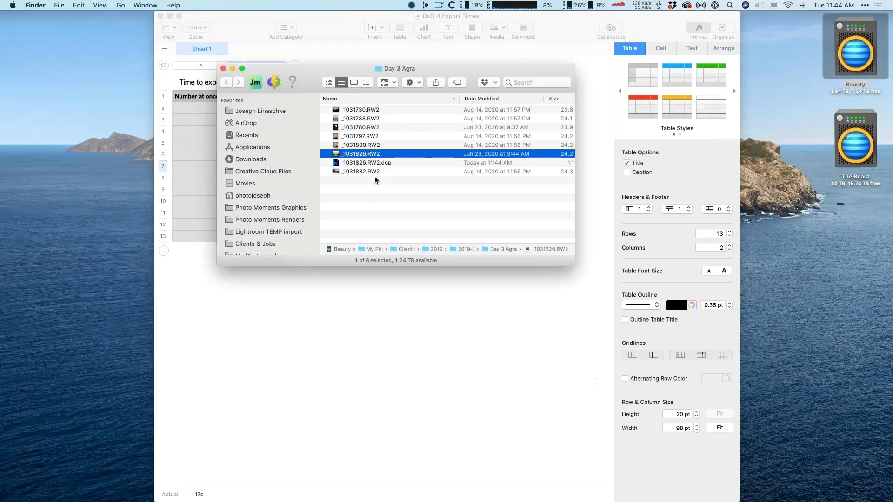
# Compress the _1031826.RW2.dop sidecar file into a zip archive and move the original sidecar to the Trash.
pyautogui.click(337, 163)
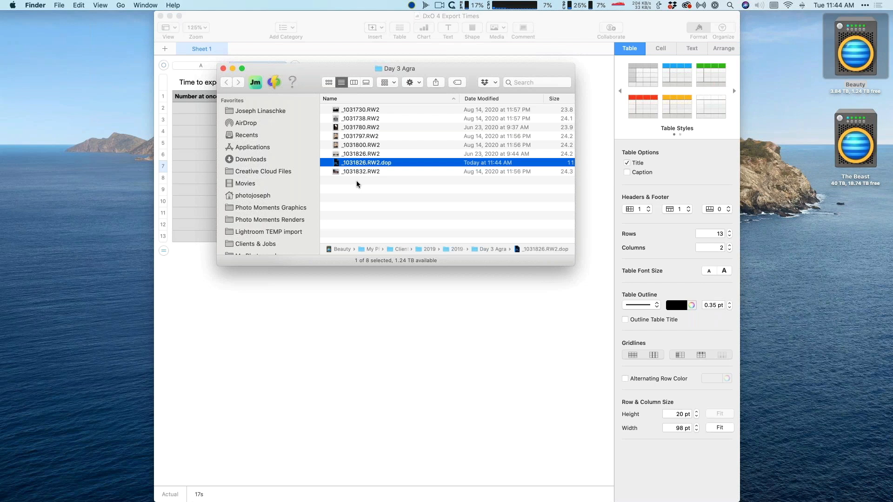
pyautogui.rightClick(359, 163)
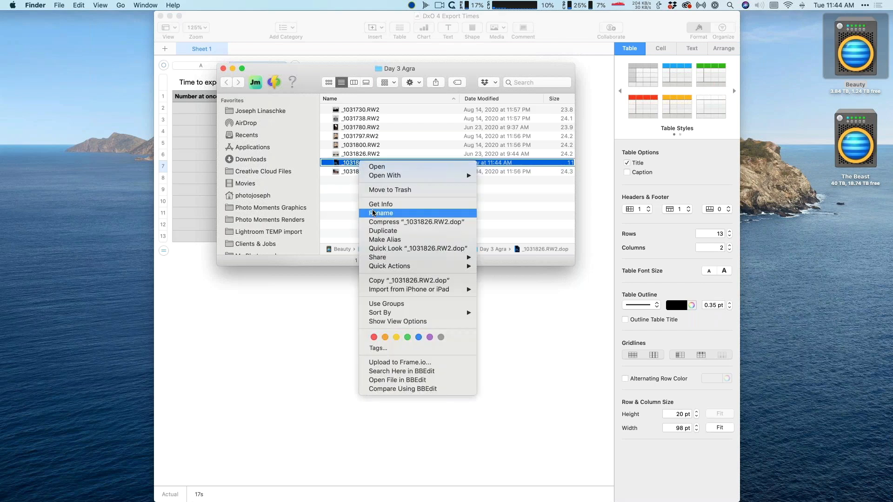
pyautogui.click(371, 224)
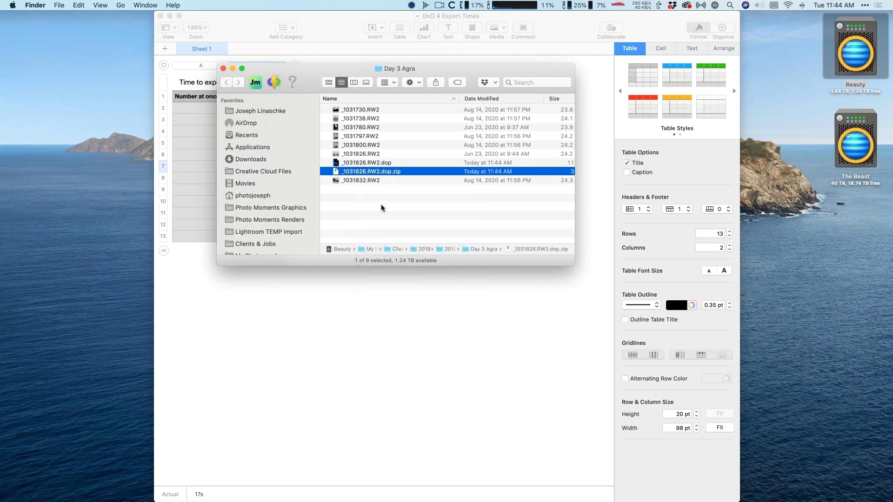
pyautogui.click(342, 163)
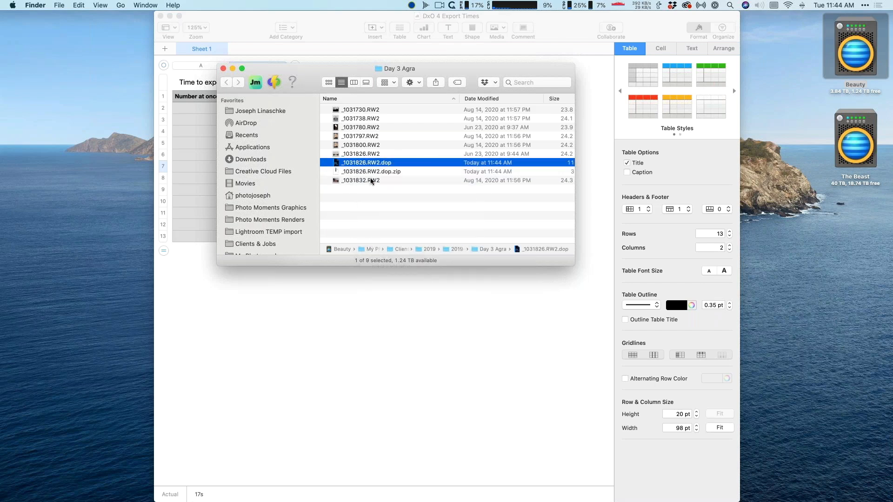
pyautogui.press('super+BackSpace')
# Relaunch DxO PhotoLab and check the edits on photo _1031826.RW2 against the neighbouring photo.
pyautogui.moveTo(536, 501)
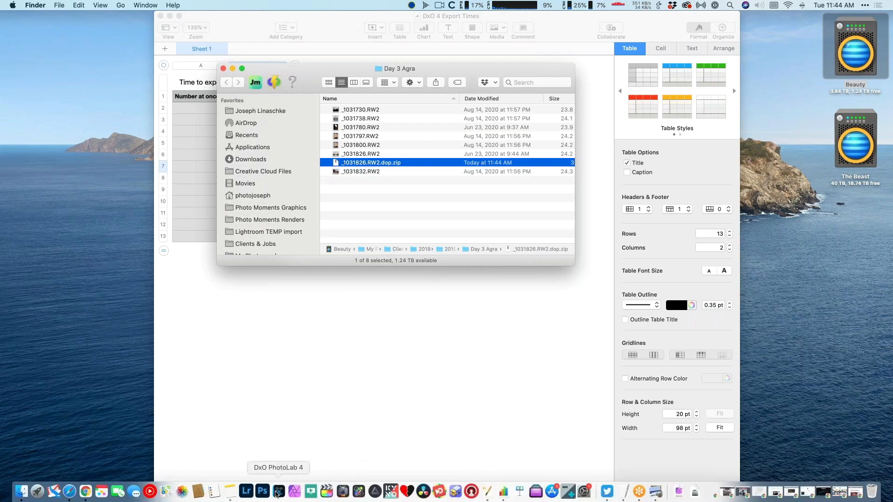
pyautogui.click(278, 493)
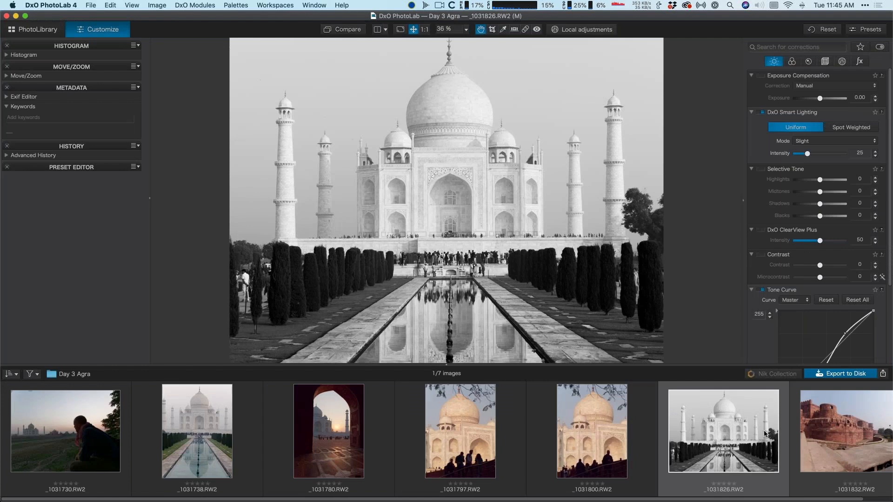
pyautogui.press('Right')
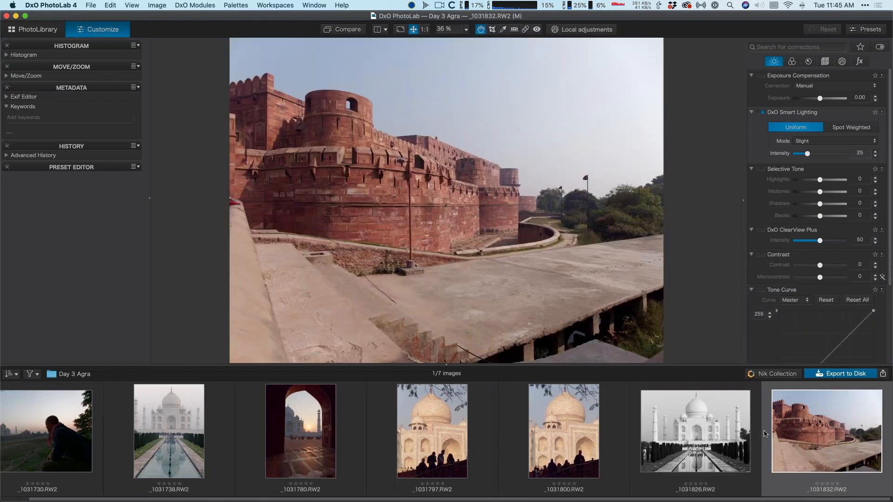
pyautogui.click(718, 436)
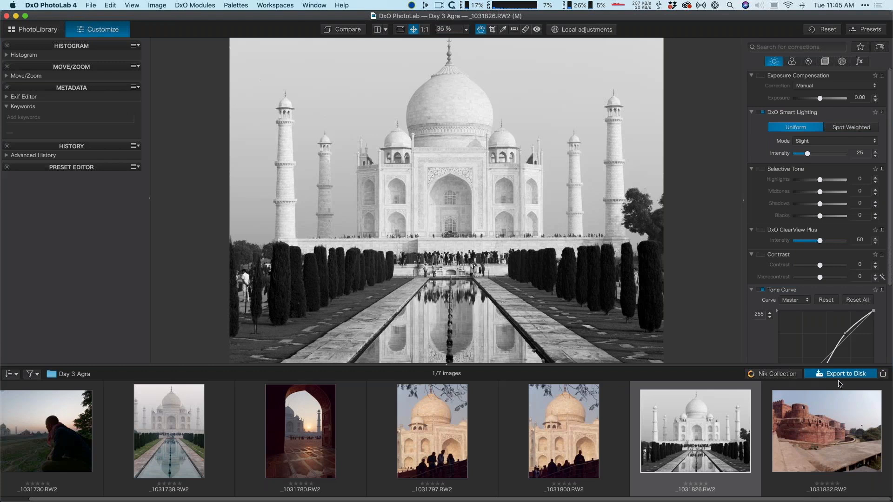
# Create a virtual copy of _1031826.RW2 and select its raw file in the Day 3 Agra folder in Finder.
pyautogui.rightClick(684, 427)
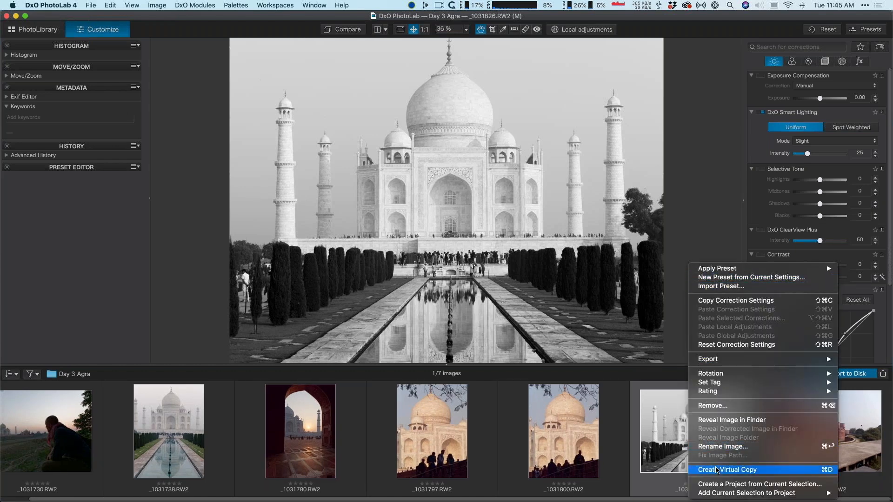
pyautogui.click(717, 470)
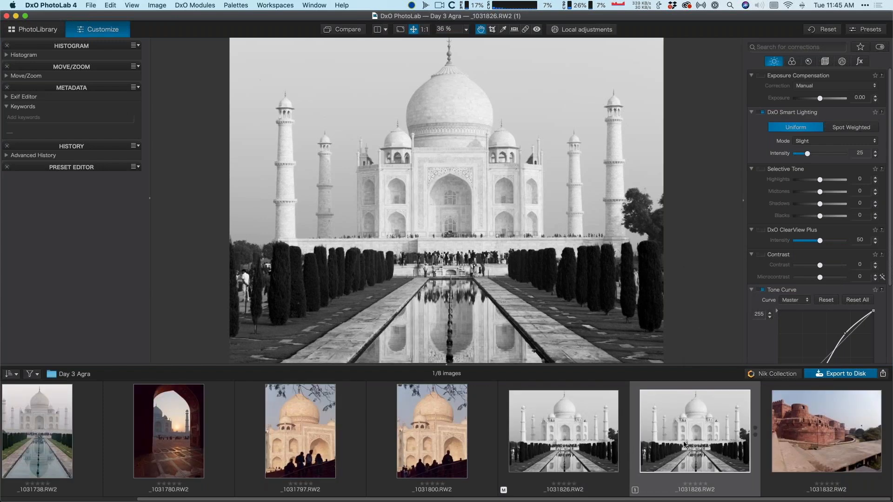
pyautogui.press('super+Tab')
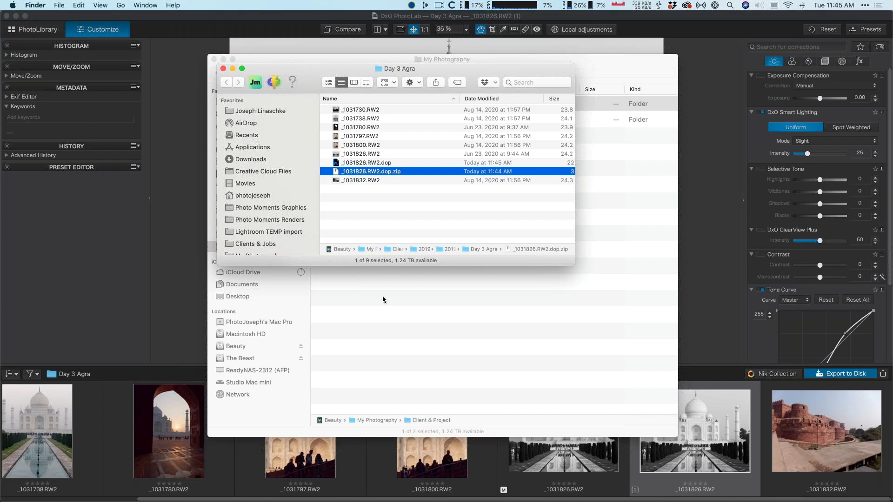
pyautogui.click(336, 155)
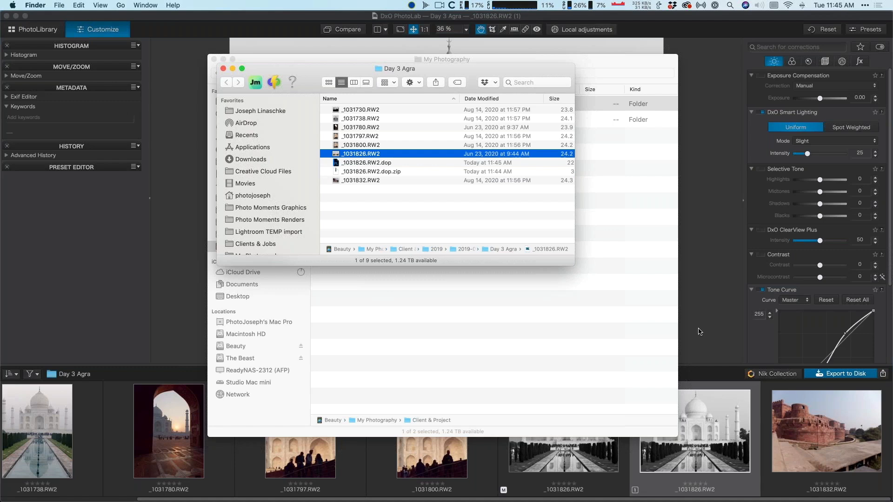
# Switch back to DxO PhotoLab and turn off the Tone Curve correction on the virtual copy of _1031826.RW2.
pyautogui.click(688, 379)
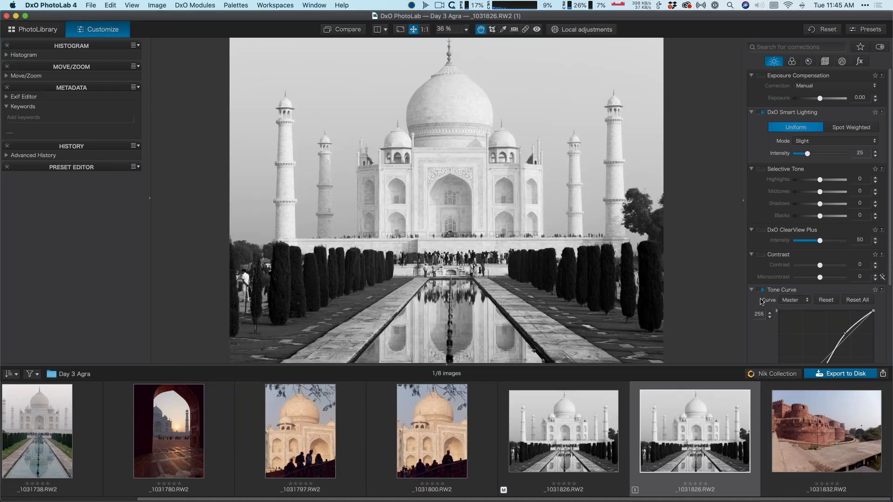
pyautogui.click(763, 290)
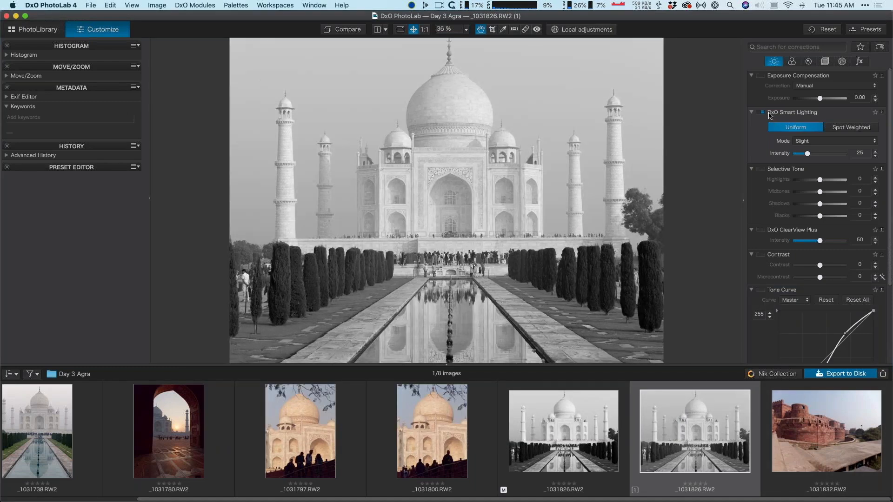
pyautogui.scroll(-5, 786, 120)
pyautogui.scroll(5, 795, 84)
# Disable the black-and-white Style - Toning on the virtual copy and raise its HSL saturation to 62.
pyautogui.click(792, 61)
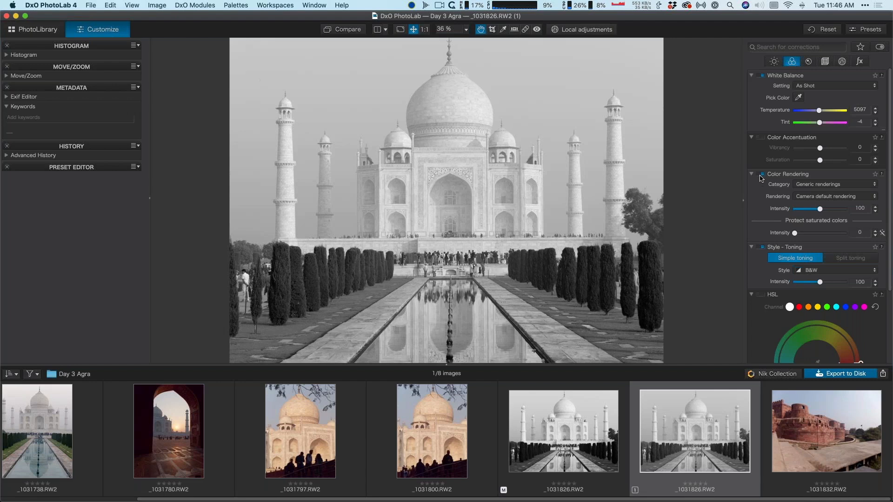
pyautogui.scroll(-4, 761, 178)
pyautogui.click(762, 160)
pyautogui.click(833, 331)
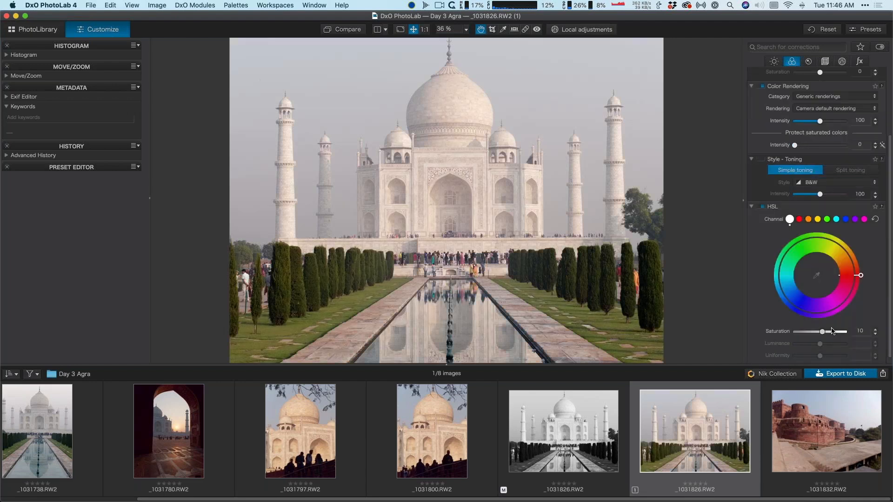
pyautogui.moveTo(833, 331); pyautogui.dragTo(840, 331)
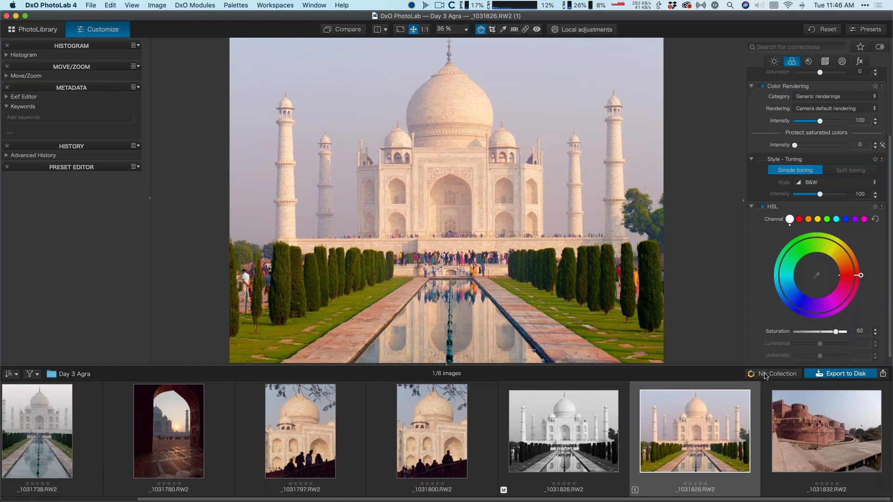
# Compare the master of _1031826.RW2 with its virtual copy and show all correction palettes.
pyautogui.click(558, 424)
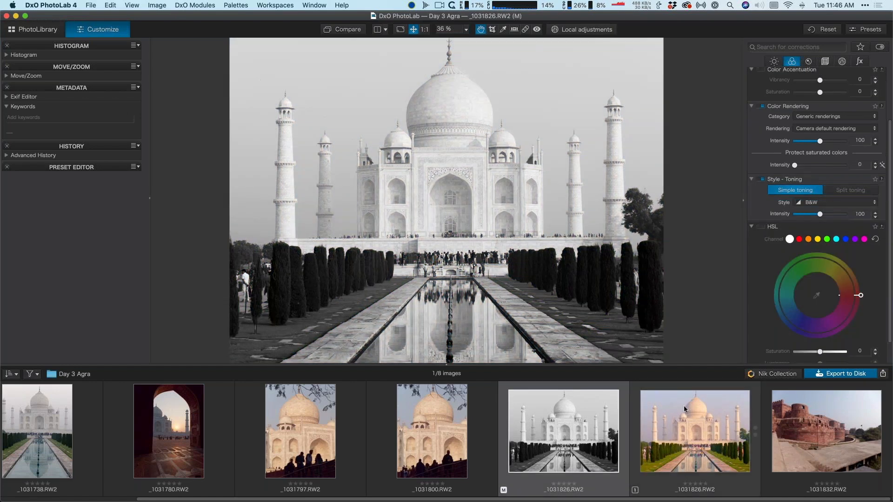
pyautogui.click(684, 409)
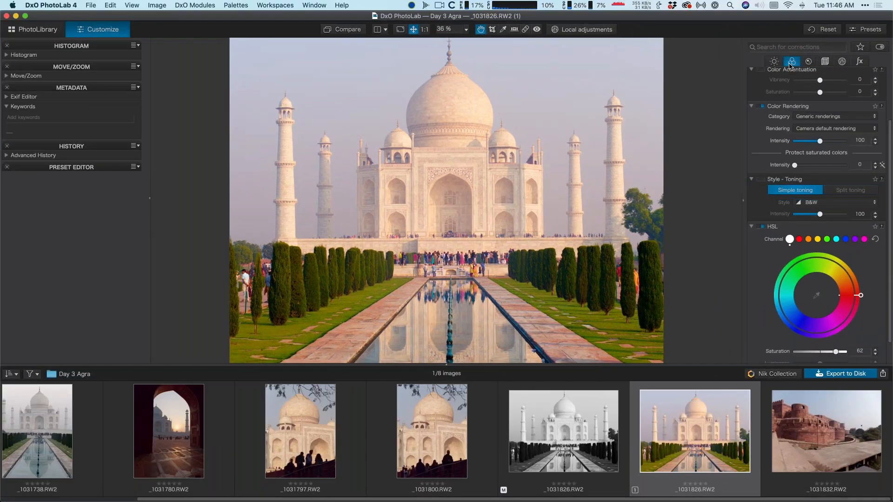
pyautogui.click(791, 63)
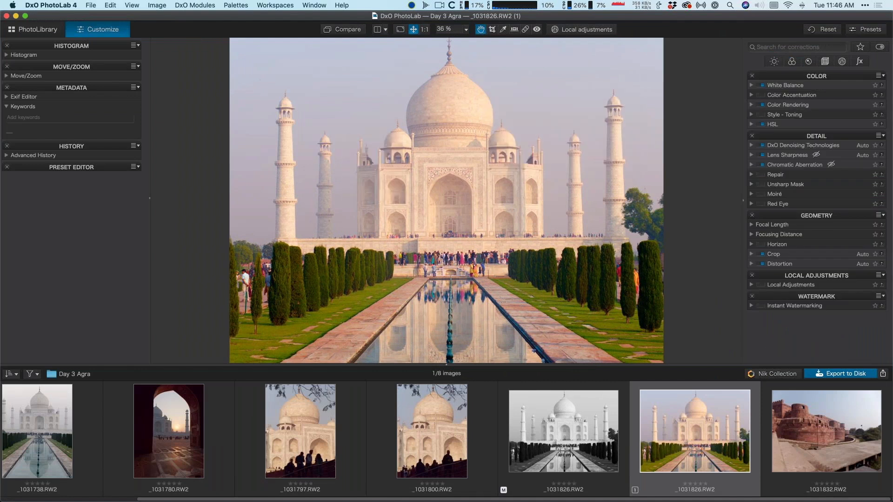
# Hide DxO PhotoLab to check the _1031826.RW2.dop sidecar in Finder, and return to DxO PhotoLab.
pyautogui.press('super+h')
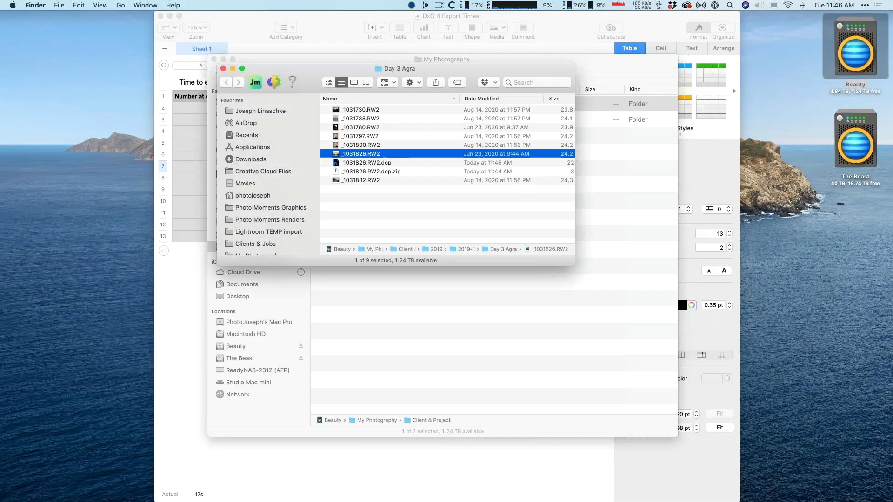
pyautogui.moveTo(364, 501)
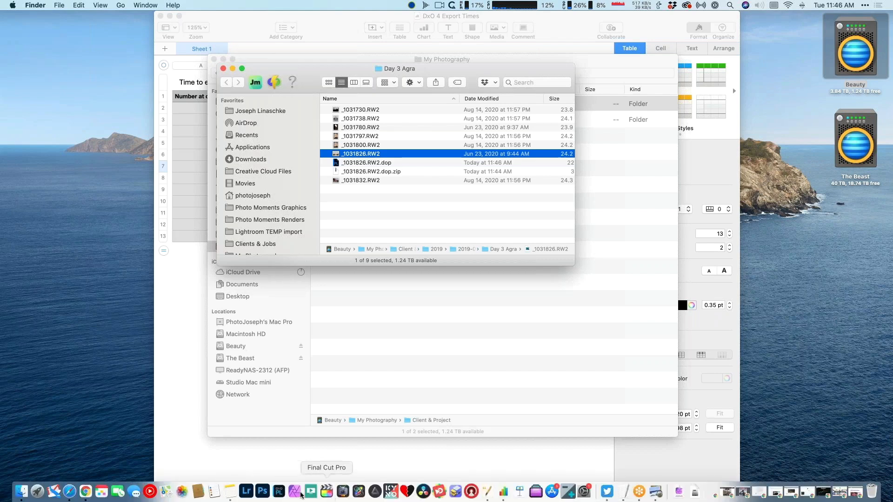
pyautogui.click(279, 492)
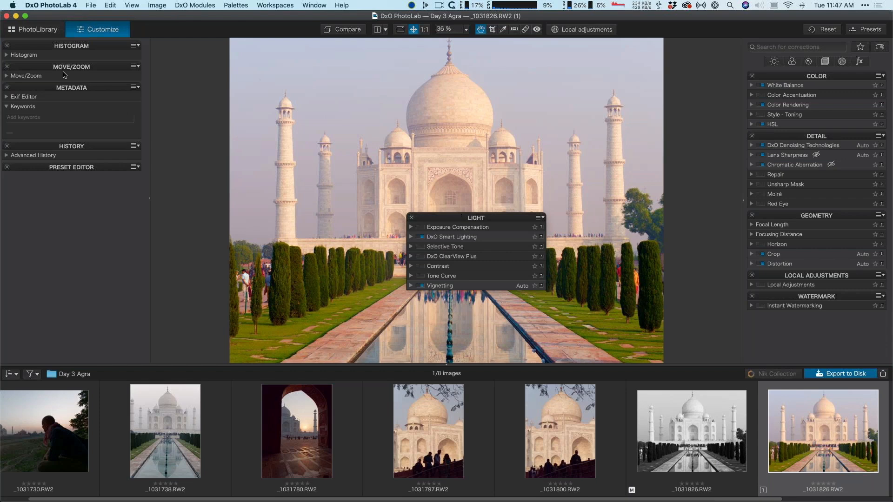
# Switch to the photo library view, look at the recent places in the file chooser and cancel it.
pyautogui.click(39, 29)
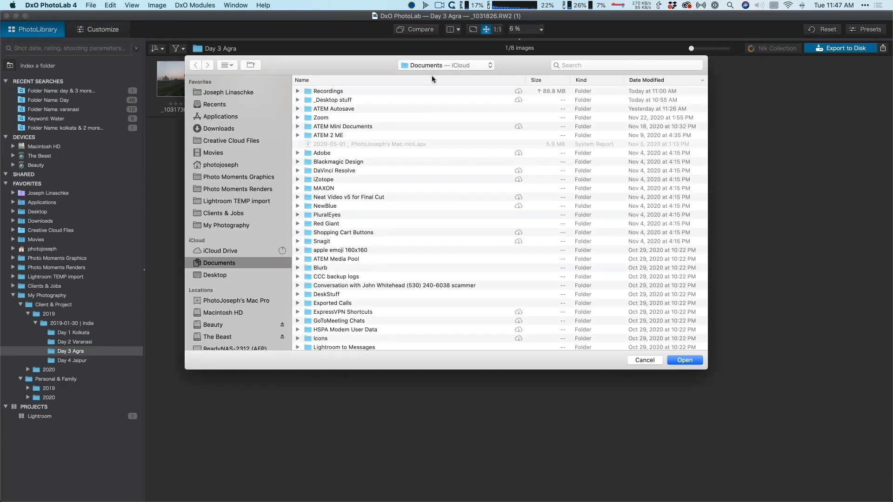
pyautogui.click(435, 66)
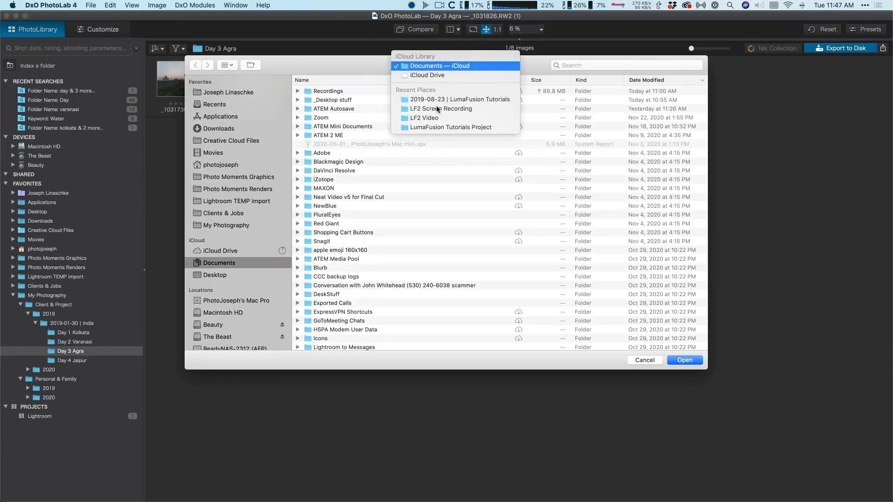
pyautogui.click(310, 150)
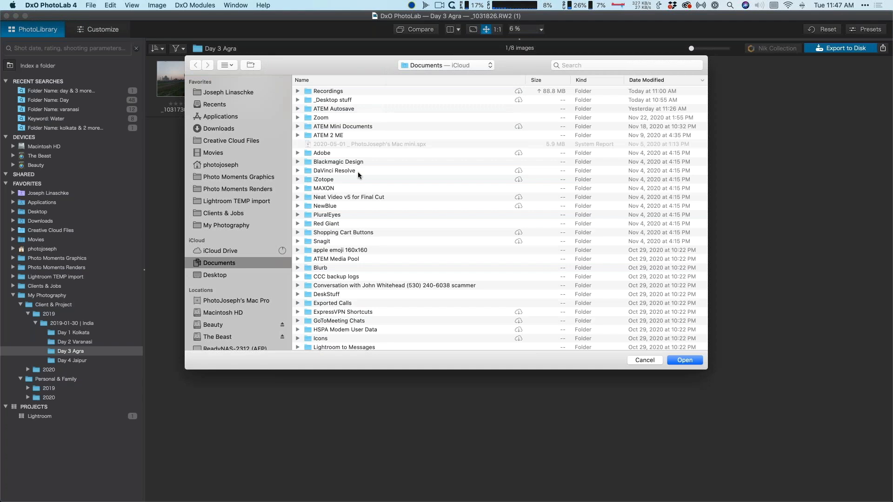
pyautogui.click(651, 362)
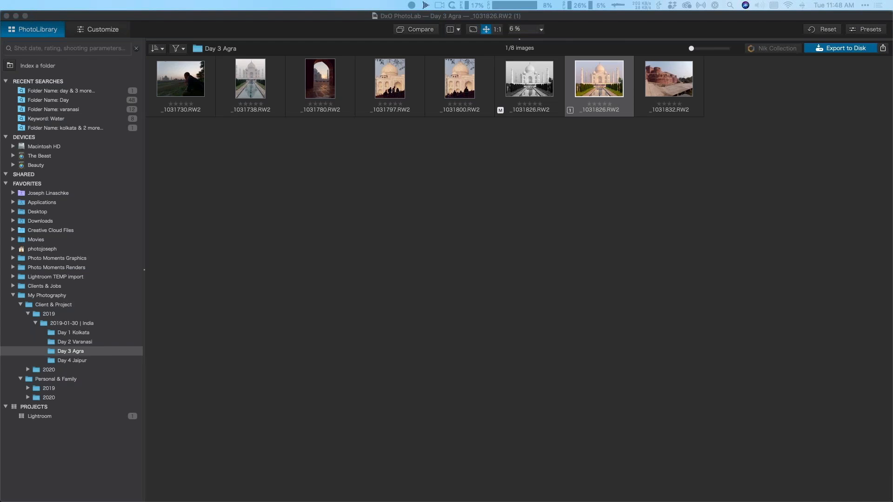
# Reapply the DxO Advanced workspace in the Customize view and select photo _1031738.RW2.
pyautogui.click(440, 247)
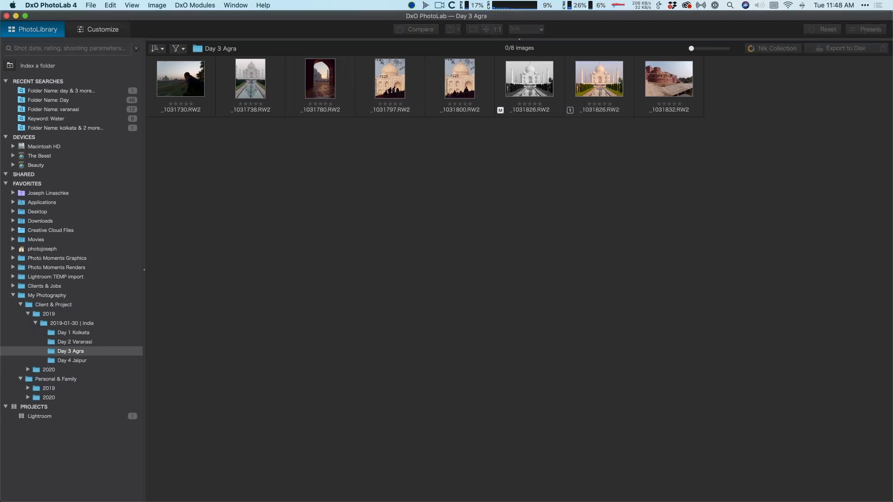
pyautogui.click(107, 31)
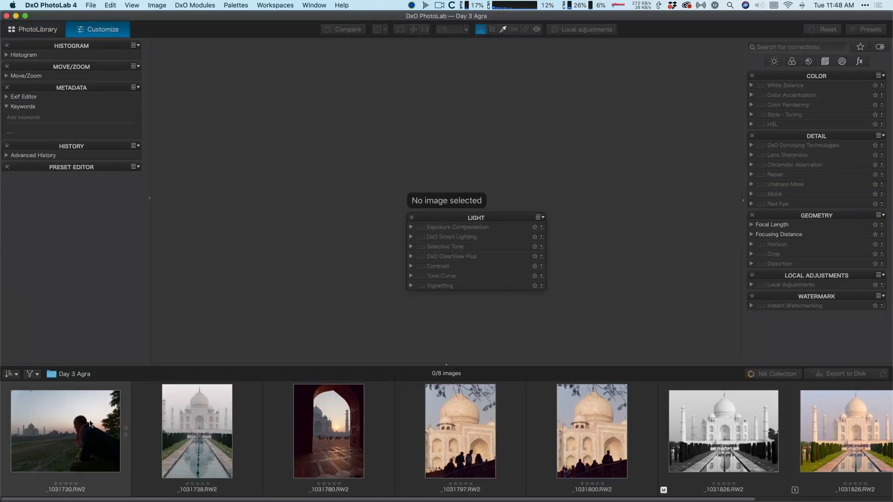
pyautogui.click(308, 6)
pyautogui.moveTo(275, 5)
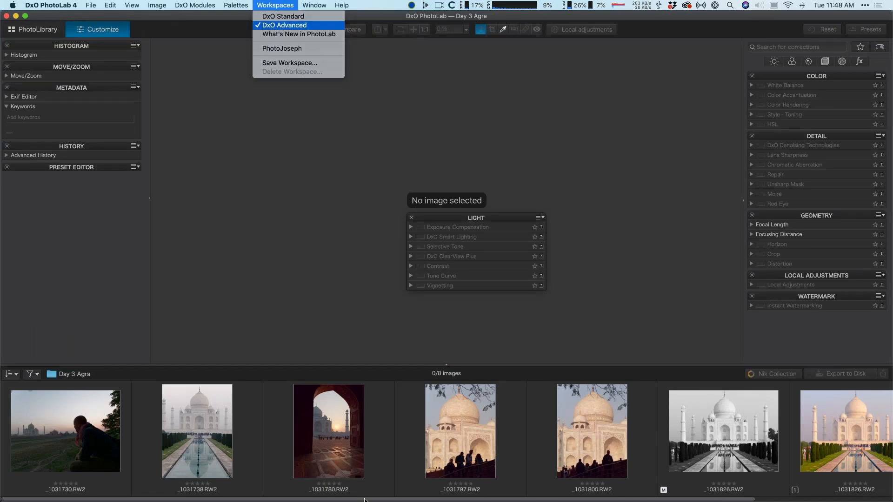
pyautogui.click(284, 25)
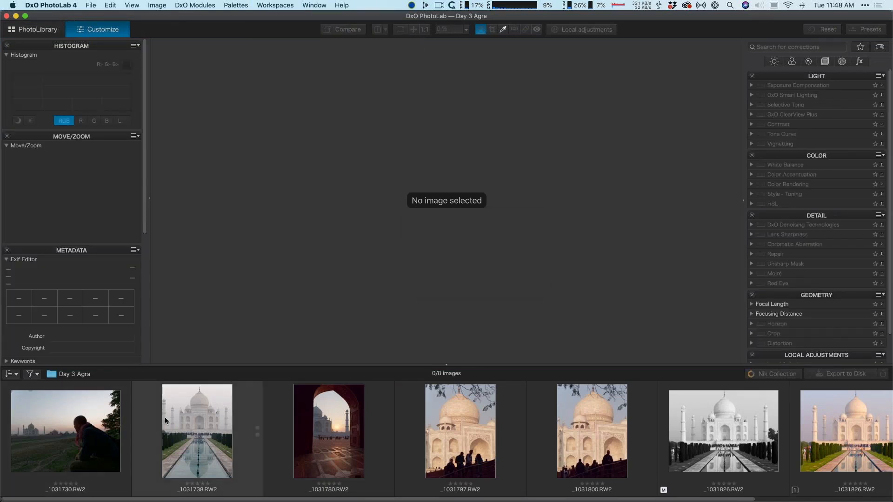
pyautogui.click(194, 423)
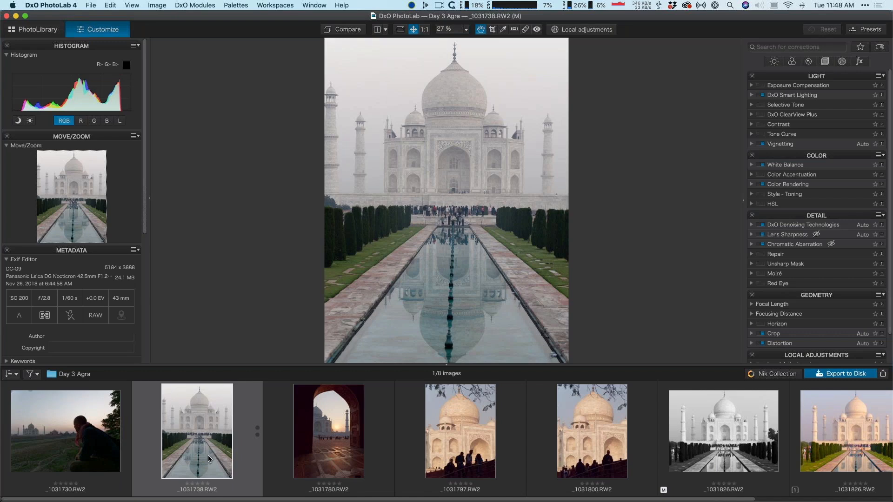
pyautogui.rightClick(346, 414)
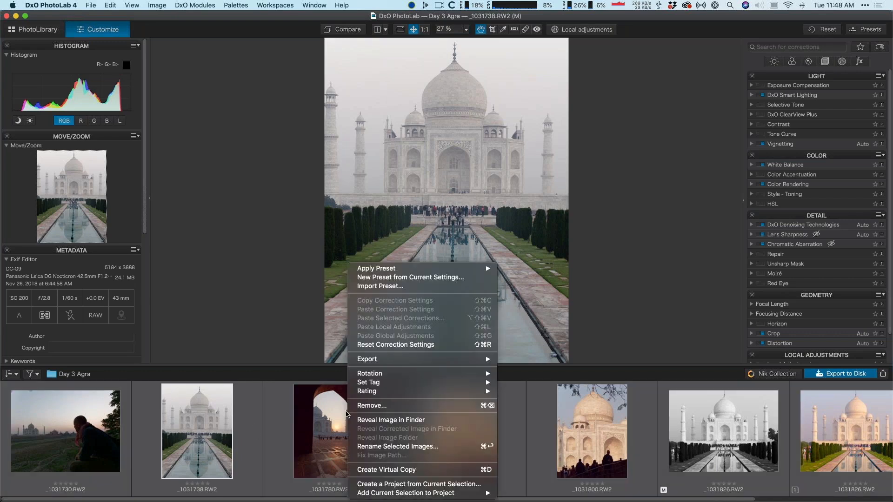
pyautogui.click(398, 446)
pyautogui.click(464, 138)
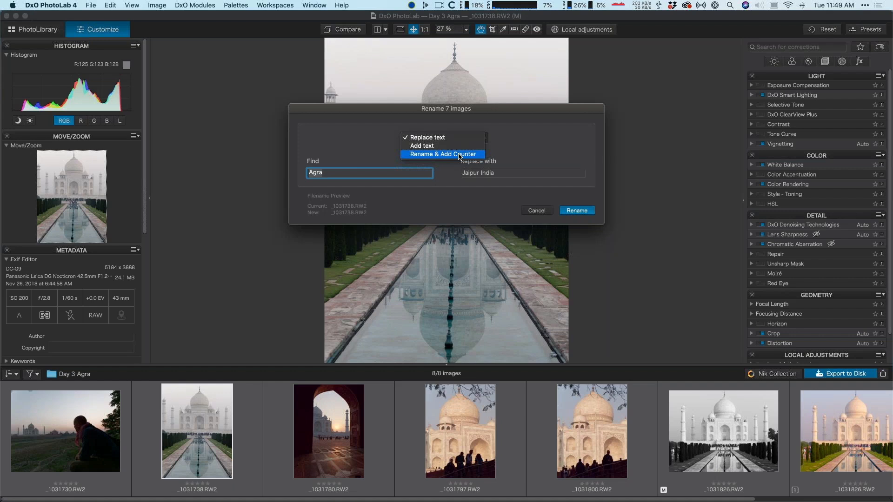
pyautogui.click(455, 146)
pyautogui.click(348, 171)
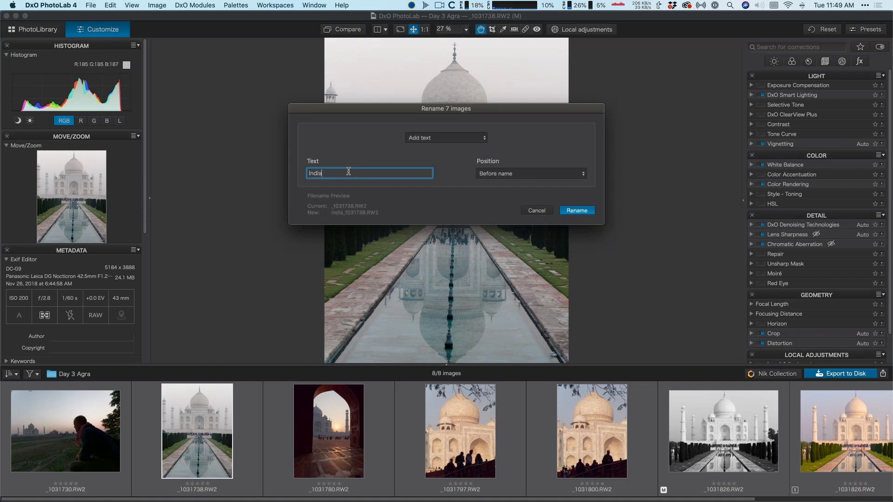
pyautogui.click(539, 212)
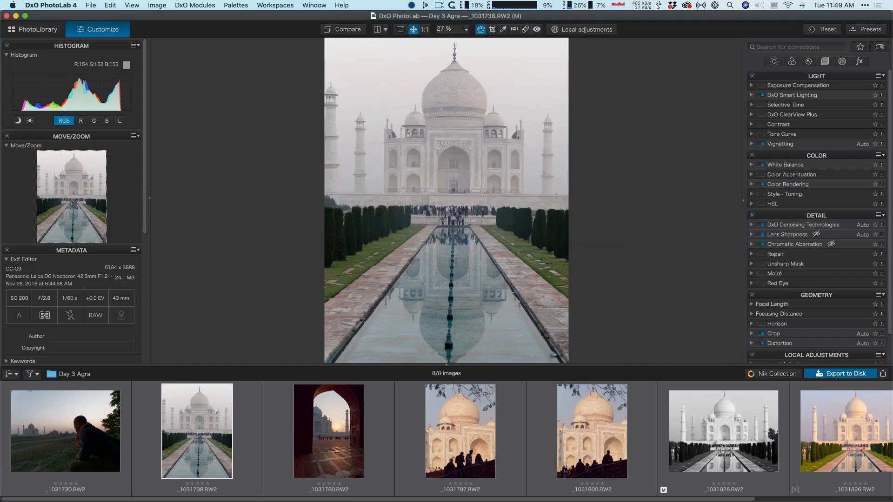
# Batch rename all photos in the Day 3 Agra folder by adding the text "India" before their names.
pyautogui.rightClick(214, 416)
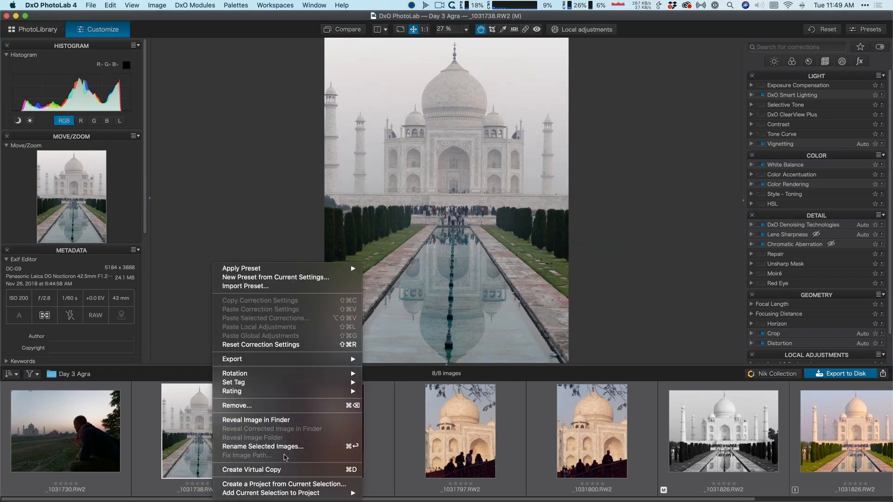
pyautogui.click(284, 448)
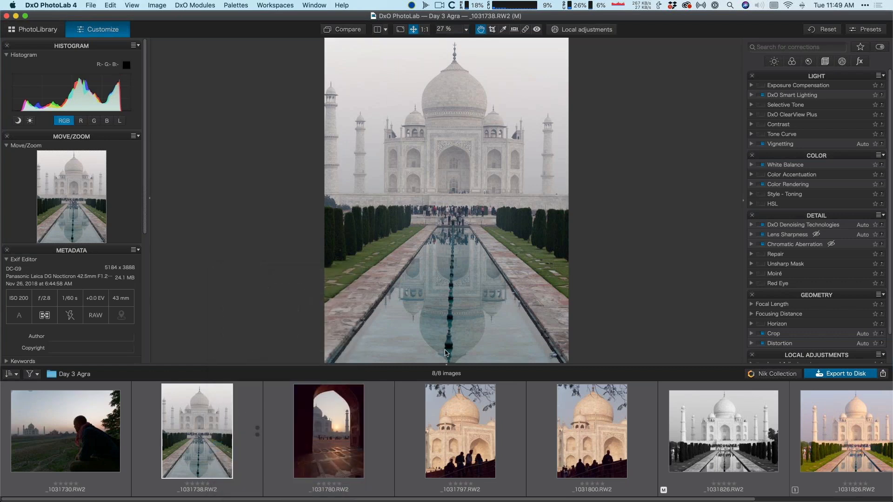
pyautogui.write('India')
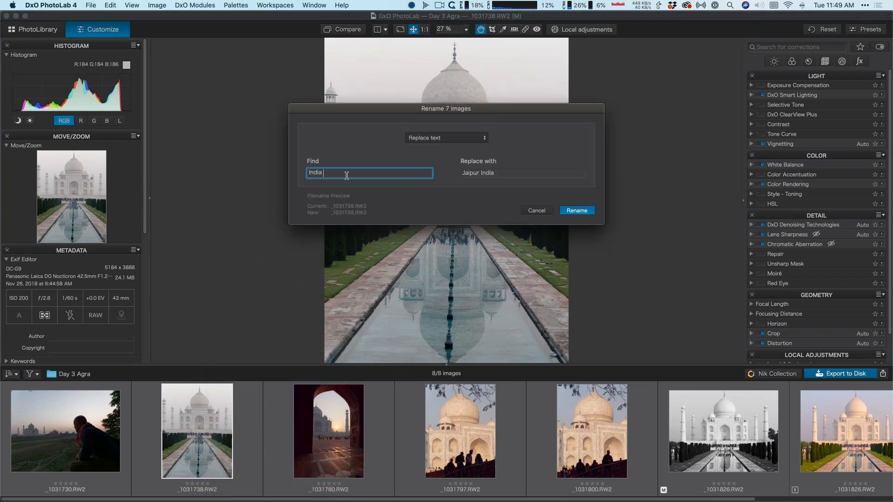
pyautogui.click(460, 139)
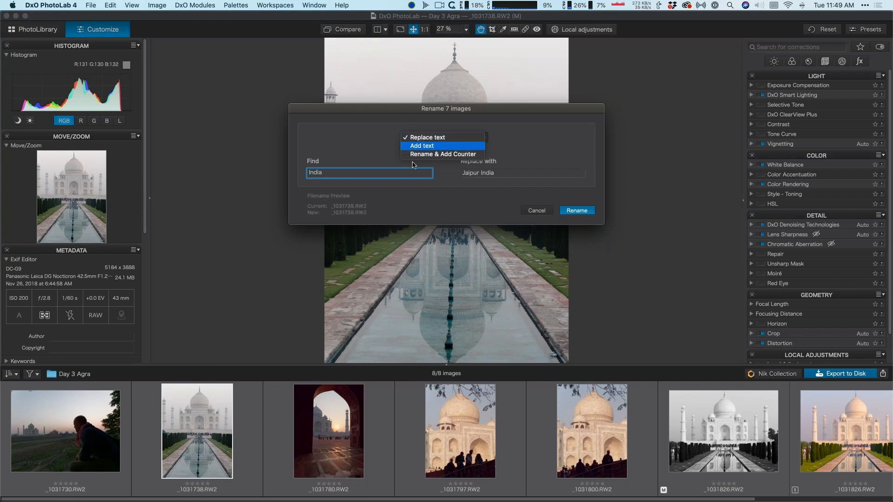
pyautogui.click(422, 145)
pyautogui.click(354, 171)
pyautogui.write('India')
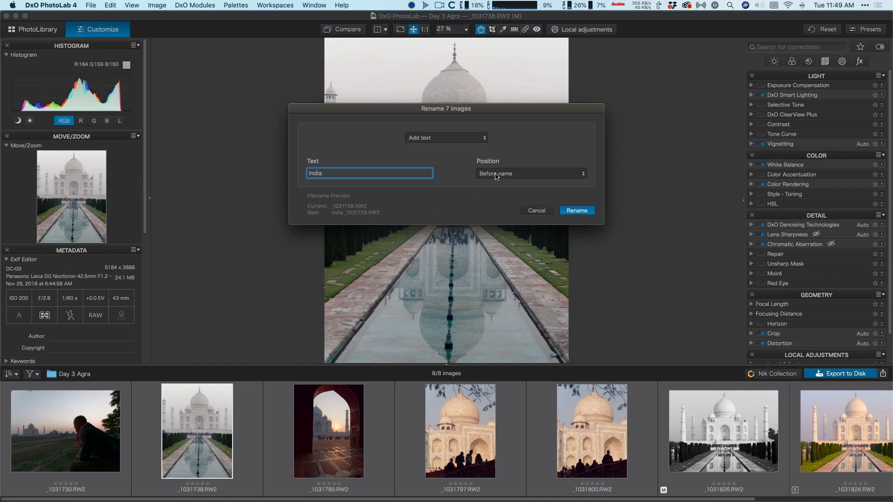
pyautogui.click(576, 211)
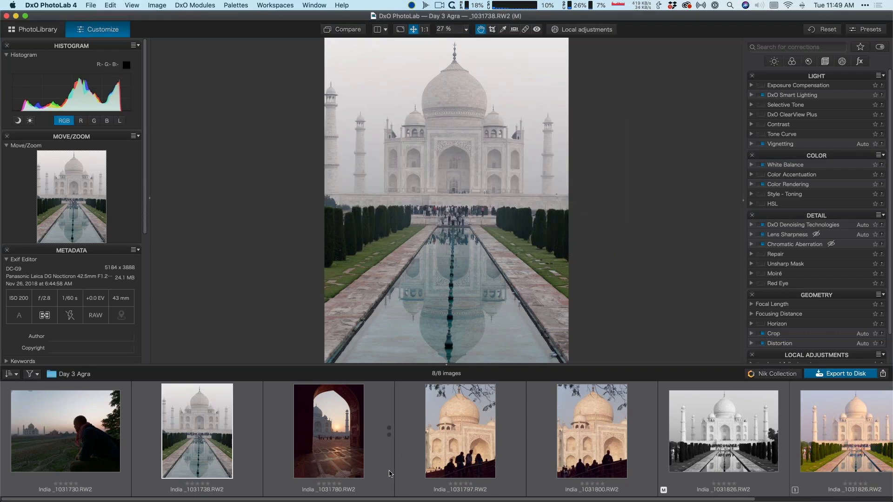
# Reveal the renamed photos in Finder to check the raw and sidecar file names, and return to DxO PhotoLab.
pyautogui.rightClick(461, 415)
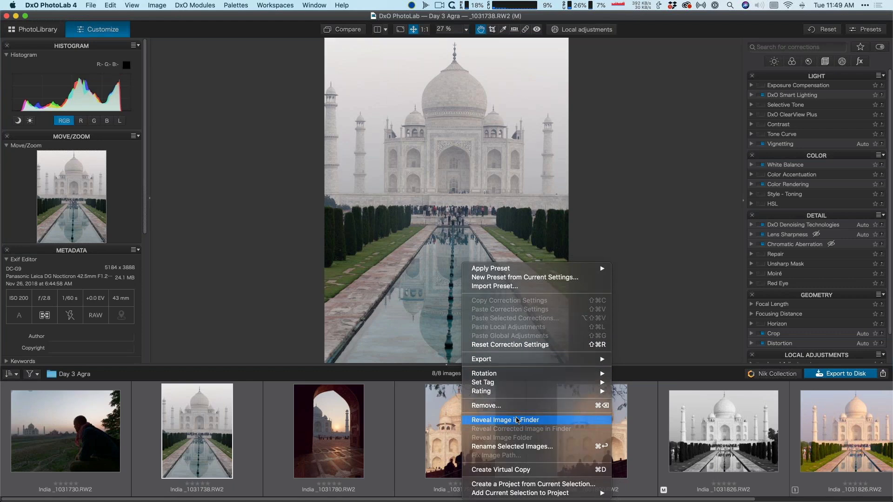
pyautogui.click(517, 420)
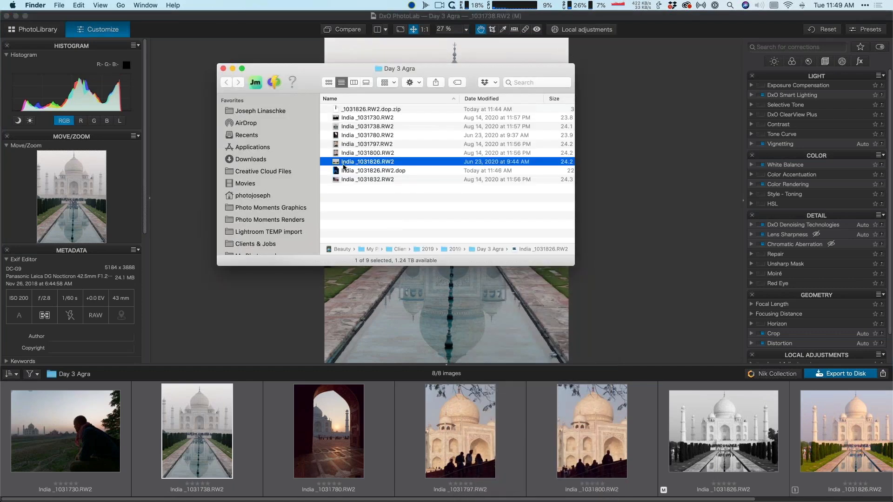
pyautogui.click(309, 318)
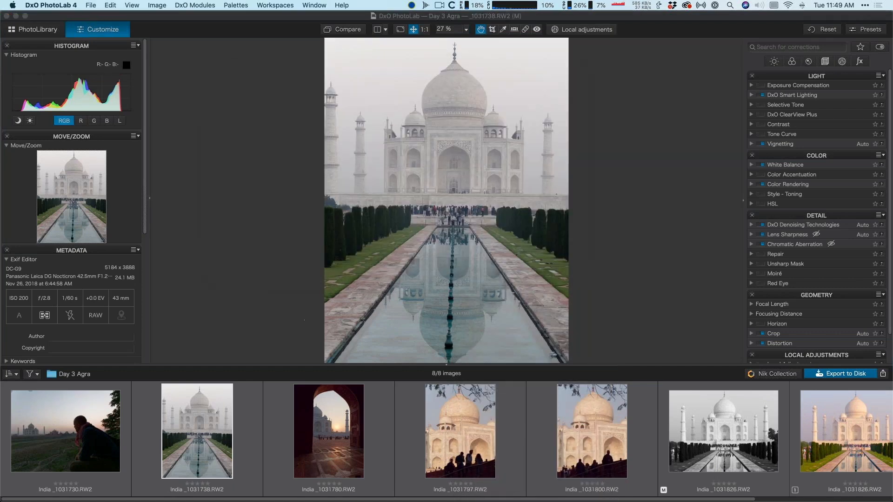
# Batch rename all Day 3 Agra photos by adding the text " Taj Majal", with a leading space, after their names.
pyautogui.click(327, 423)
pyautogui.rightClick(328, 422)
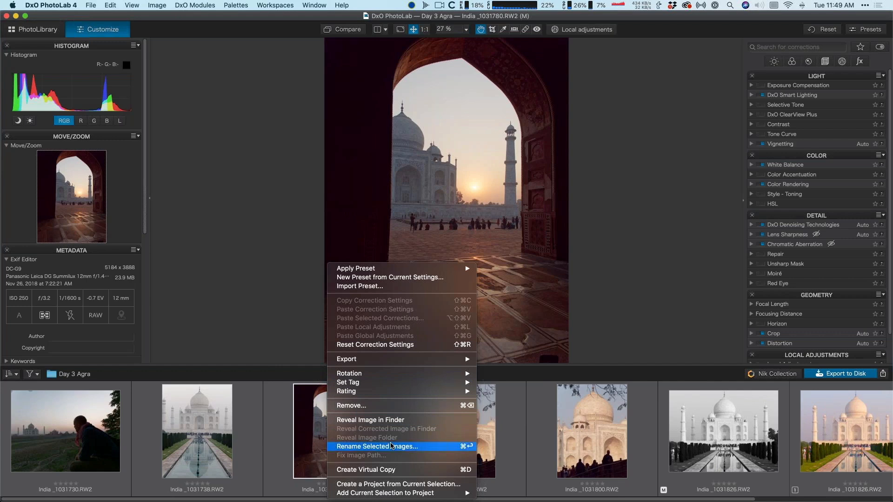
pyautogui.click(403, 446)
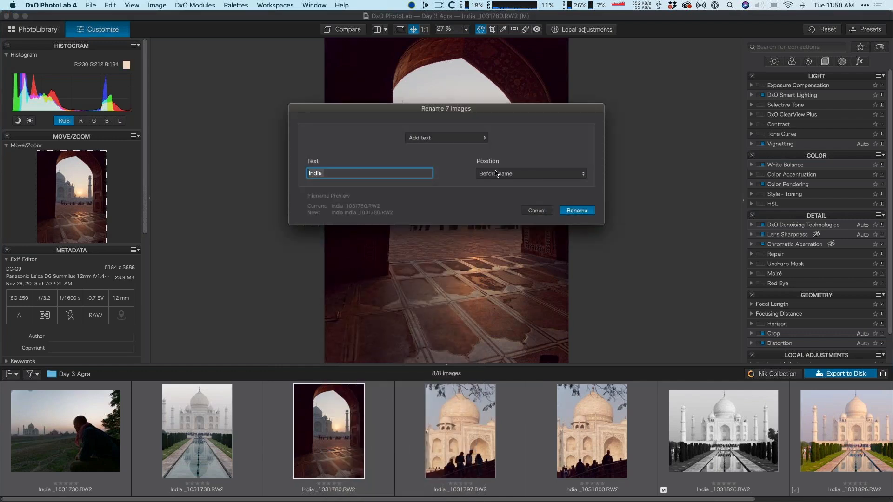
pyautogui.click(500, 175)
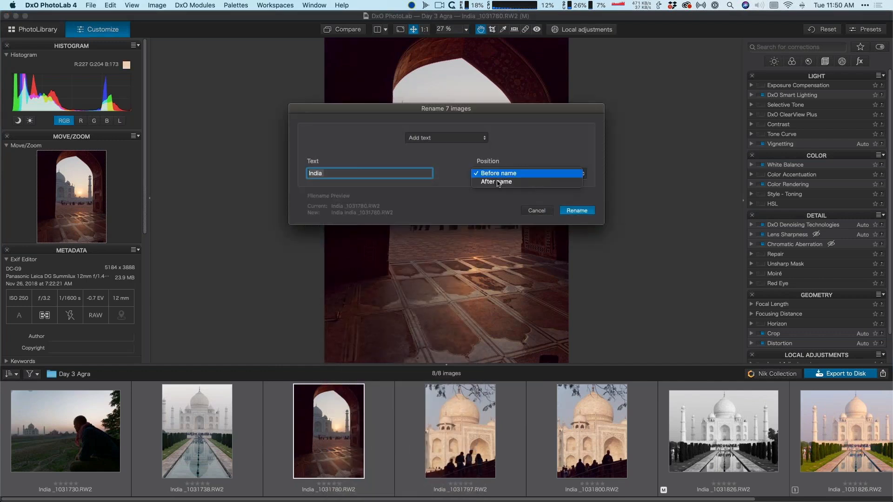
pyautogui.click(495, 182)
pyautogui.press('super+a')
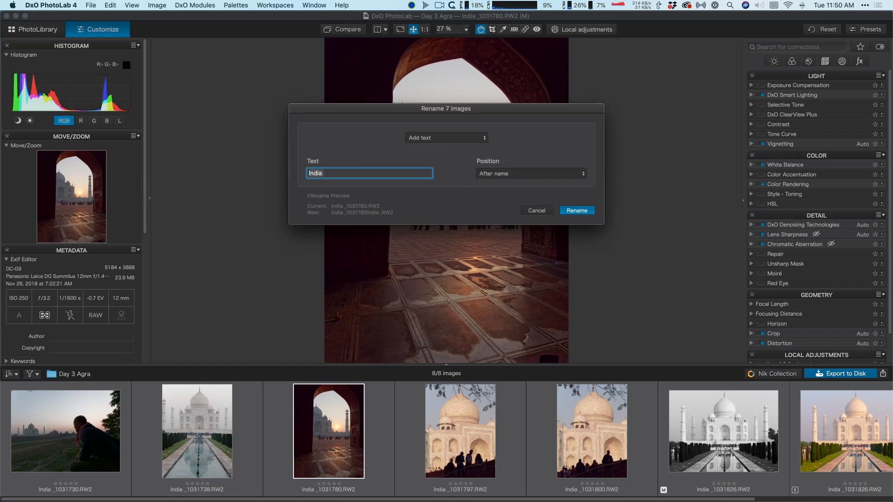
pyautogui.write('Taj Majal')
pyautogui.press('Return')
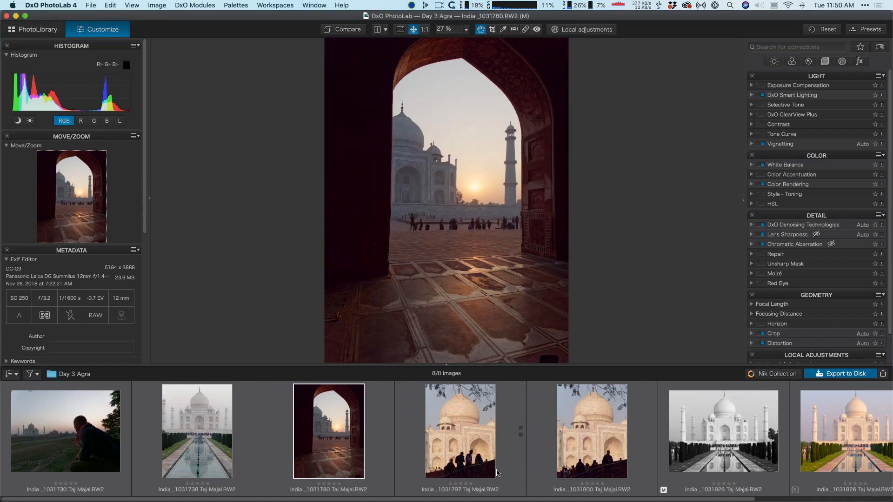
pyautogui.rightClick(468, 428)
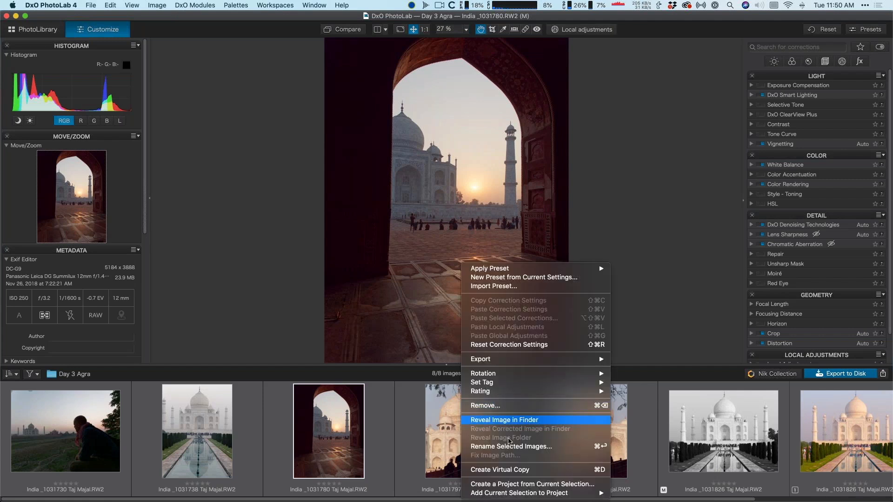
pyautogui.click(508, 447)
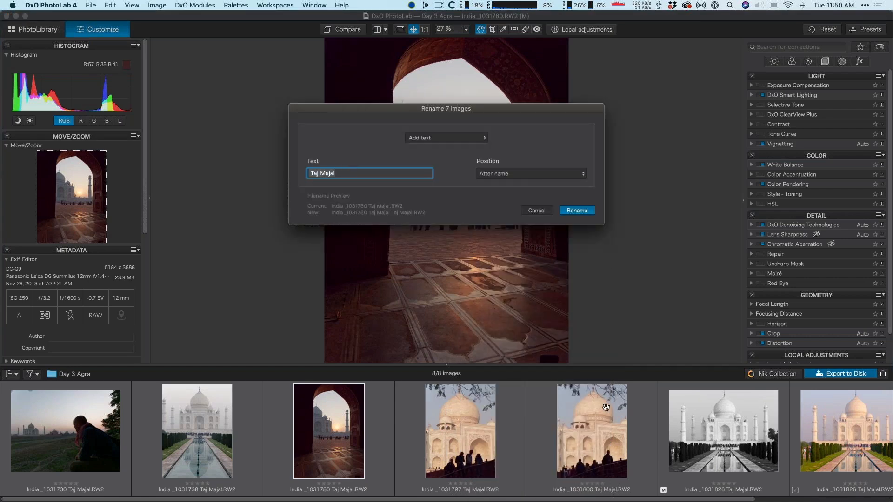
pyautogui.press('Escape')
# Select only the red fort photo, India _1031832 Taj Majal.RW2, at the end of the filmstrip.
pyautogui.hscroll(3, 804, 431)
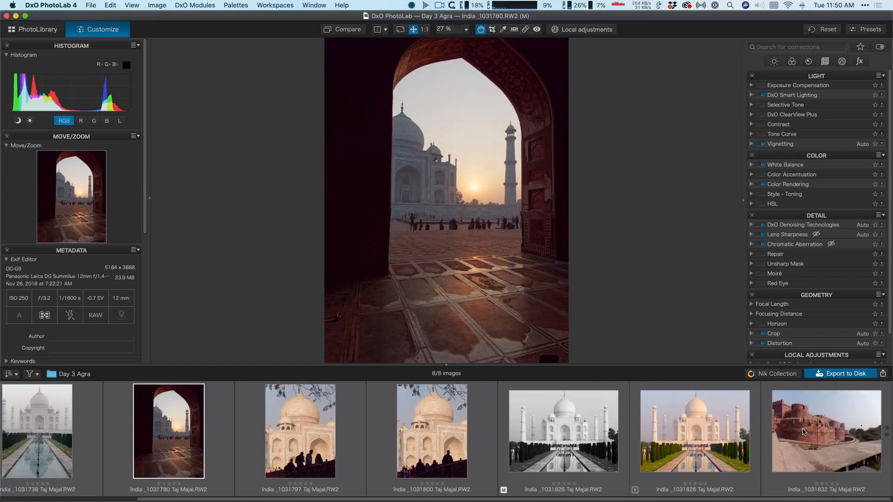
pyautogui.click(805, 431)
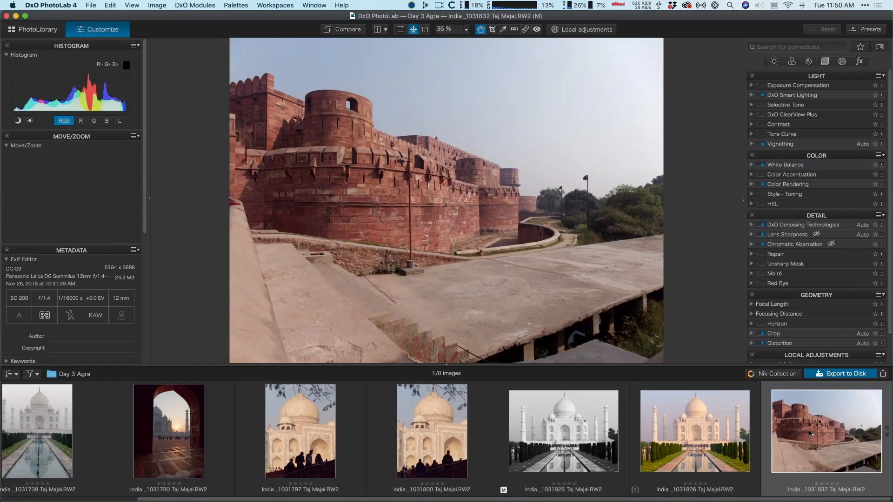
pyautogui.hscroll(-1, 812, 433)
pyautogui.hscroll(1, 808, 434)
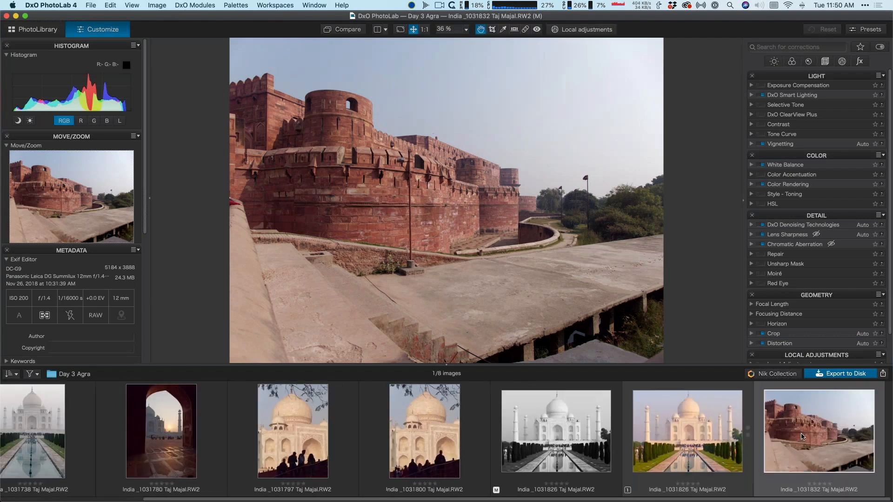
pyautogui.rightClick(817, 426)
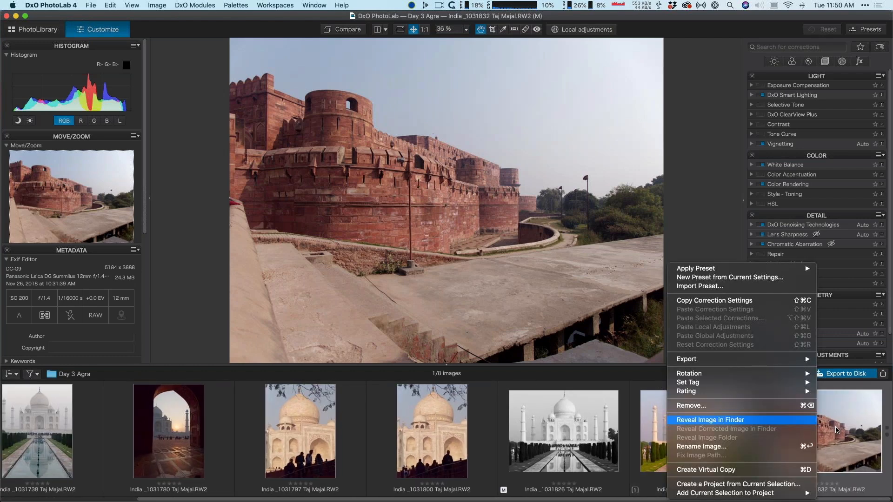
pyautogui.click(836, 431)
pyautogui.rightClick(822, 446)
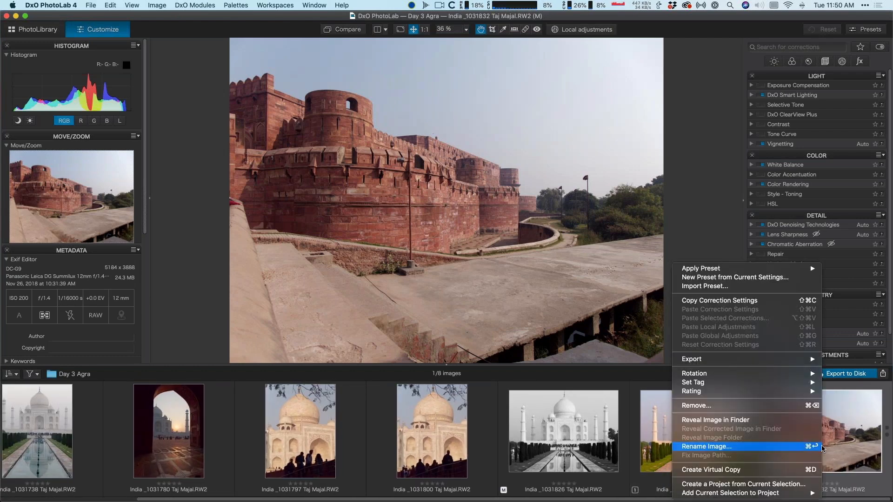
pyautogui.click(808, 448)
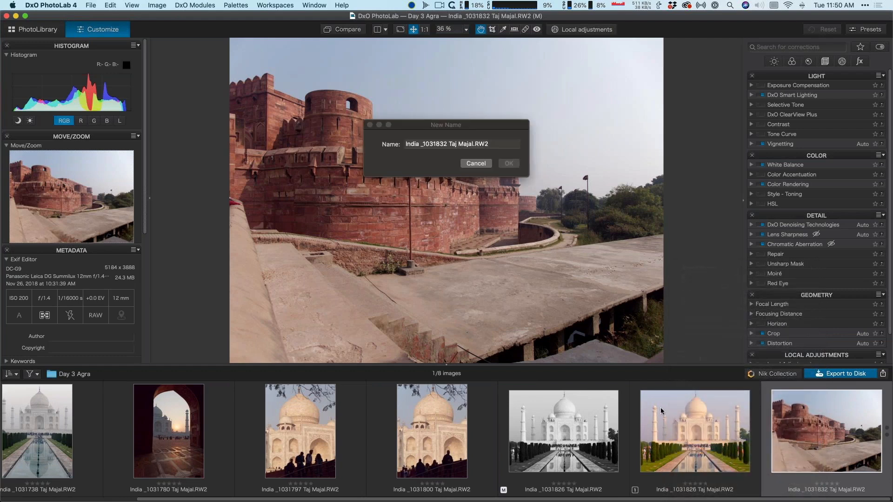
pyautogui.click(474, 144)
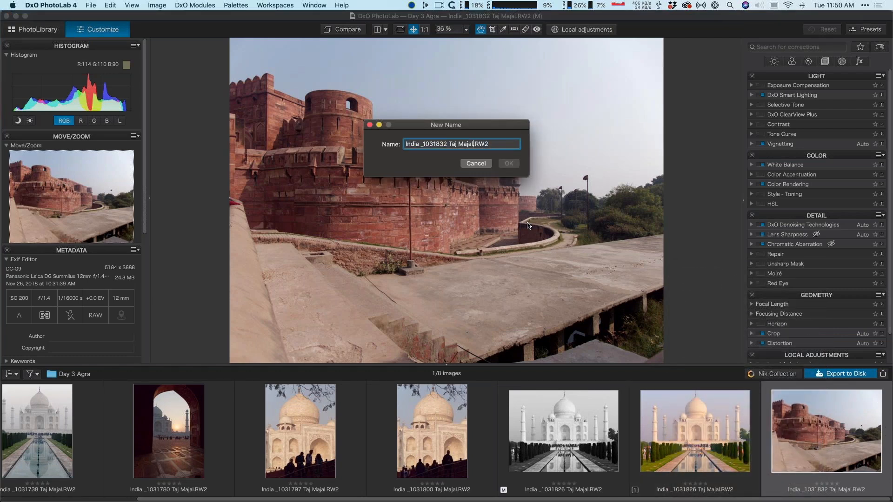
pyautogui.hotkey('shift', 'Left')
pyautogui.hotkey('shift', 'Left')
pyautogui.hotkey('shift', 'Left')
pyautogui.hotkey('shift', 'Left')
pyautogui.hotkey('shift', 'Left')
pyautogui.click(472, 163)
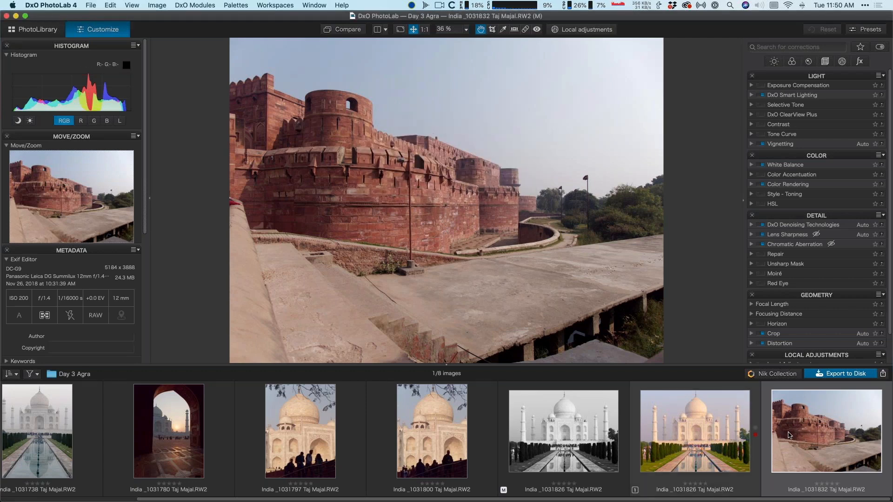
# Add the first photo, India _1031730 Taj Majal.RW2, to the selection and open batch renaming for both photos.
pyautogui.hscroll(-1, 605, 390)
pyautogui.hscroll(-5, 605, 390)
pyautogui.keyDown('super'); pyautogui.click(64, 432); pyautogui.keyUp('super')
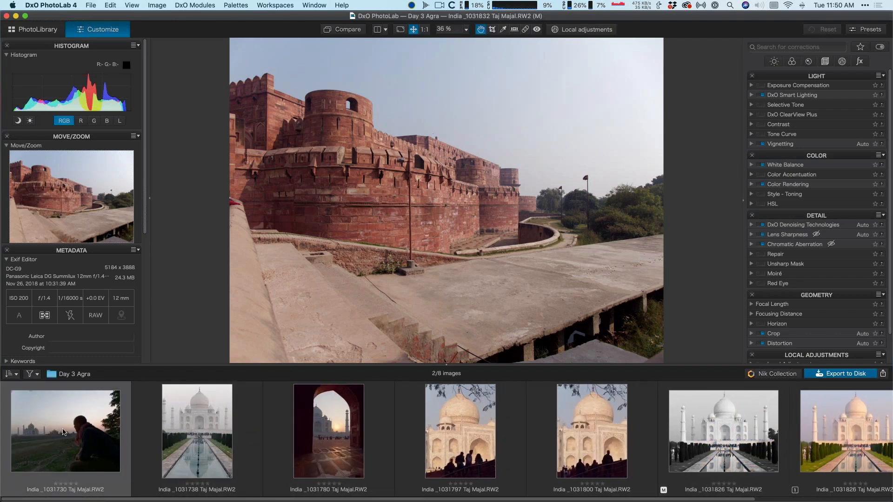
pyautogui.hscroll(1, 65, 432)
pyautogui.hscroll(3, 64, 433)
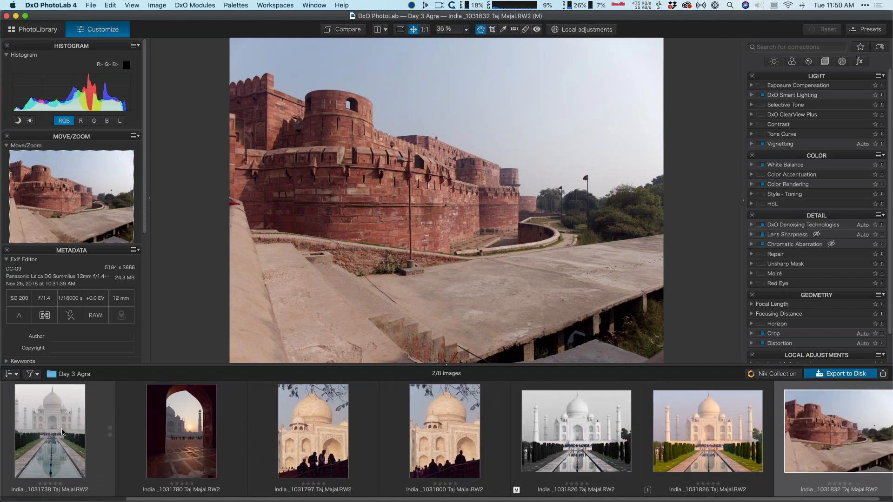
pyautogui.rightClick(817, 430)
pyautogui.click(774, 446)
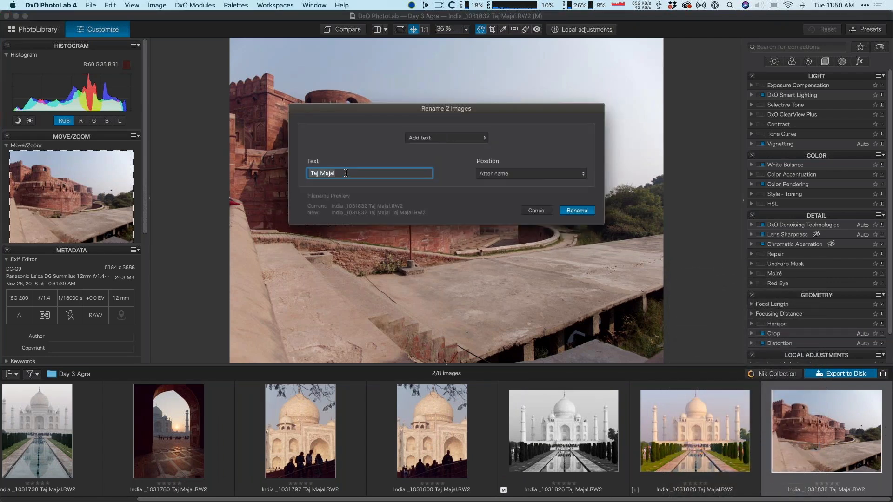
# Rename both selected photos by replacing the text " Taj Majal" with " Something Else", each with a leading space.
pyautogui.click(440, 138)
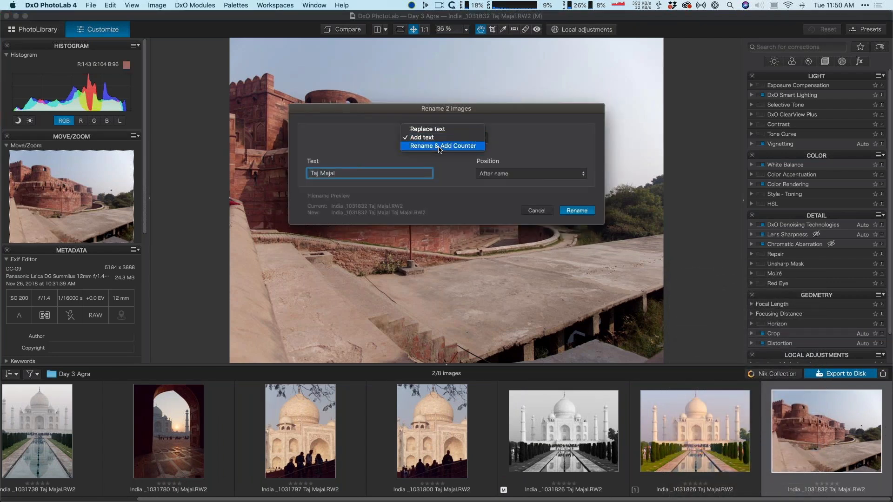
pyautogui.click(427, 129)
pyautogui.click(342, 172)
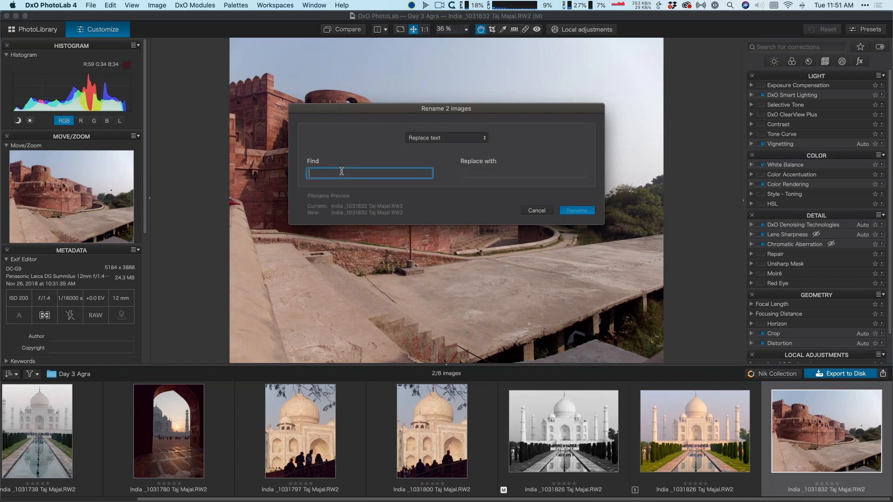
pyautogui.write('Tak')
pyautogui.press('BackSpace')
pyautogui.press('BackSpace')
pyautogui.write('j Majal')
pyautogui.press('Tab')
pyautogui.write('Something Else')
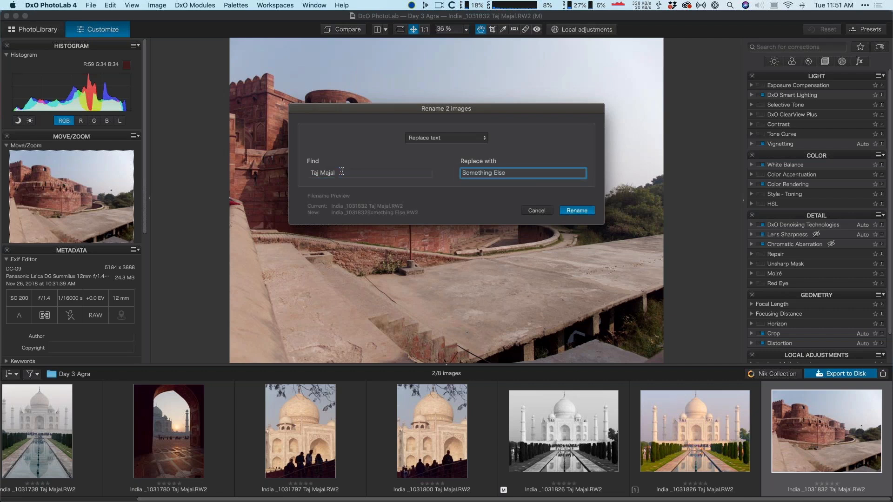
pyautogui.click(463, 173)
pyautogui.press('Return')
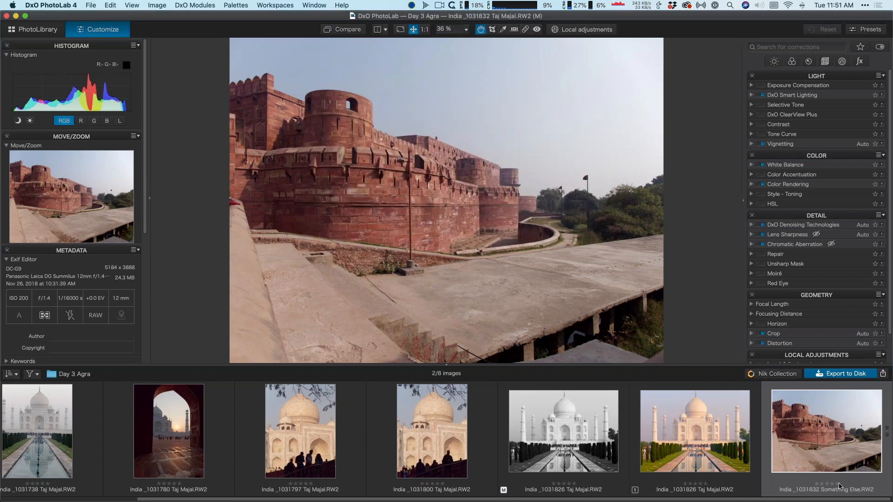
# Open batch renaming for all photos in the folder and choose Rename & Add Counter with the custom name "Trip to India ".
pyautogui.press('super+a')
pyautogui.rightClick(321, 415)
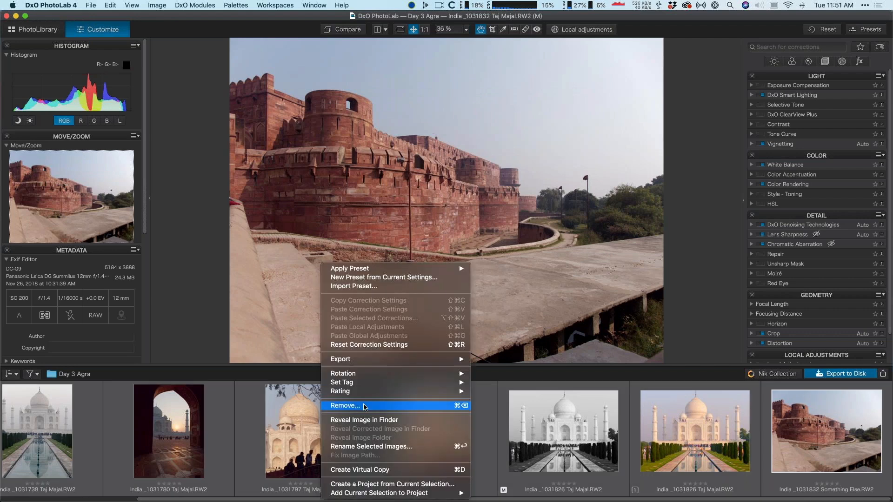
pyautogui.click(393, 448)
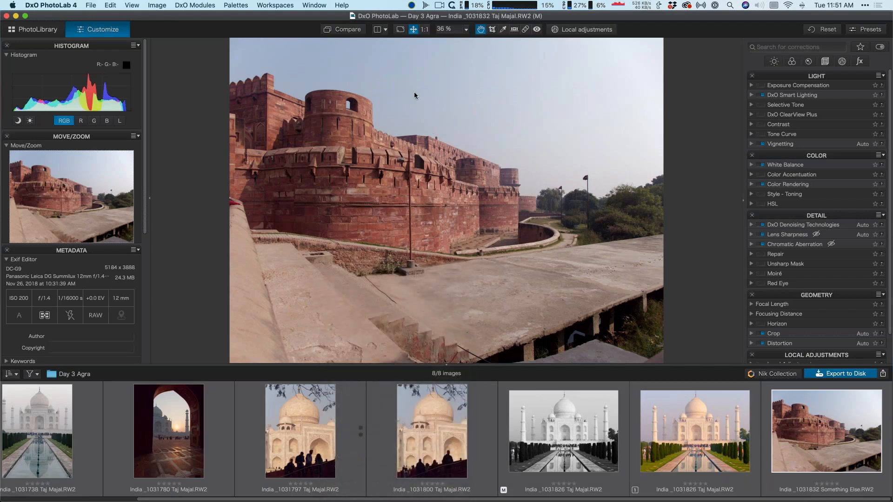
pyautogui.click(444, 137)
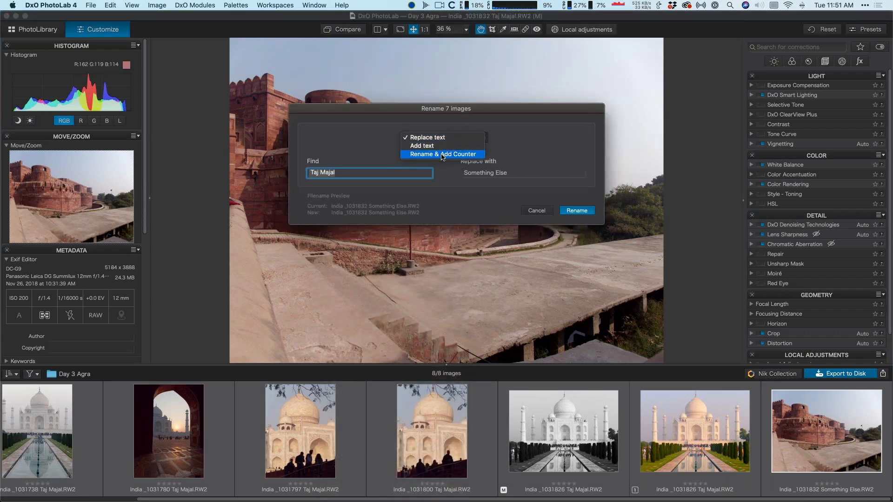
pyautogui.click(442, 155)
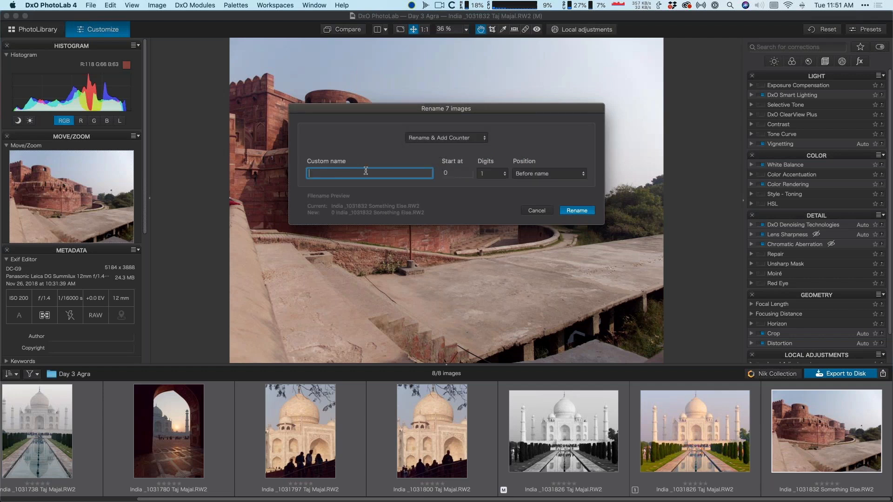
pyautogui.write('Trip to India')
# Place a three-digit counter starting at 100 after the custom name and apply the batch rename.
pyautogui.click(459, 173)
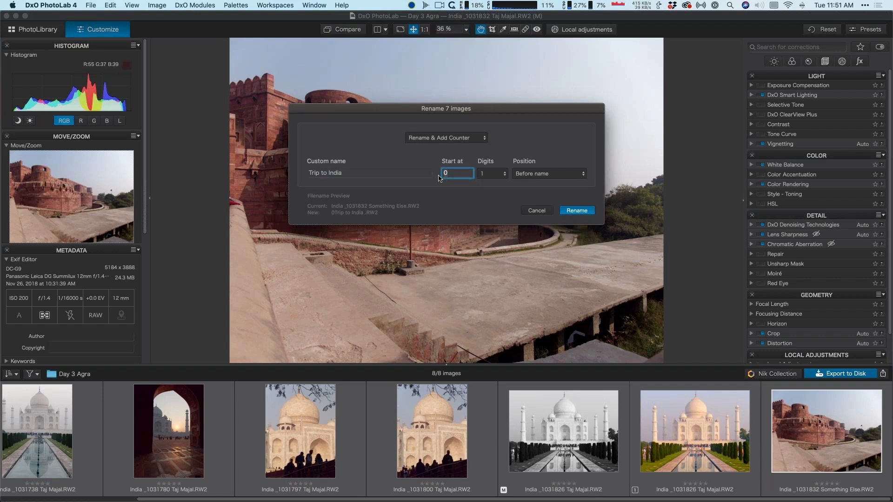
pyautogui.press('BackSpace')
pyautogui.write('100')
pyautogui.click(492, 173)
pyautogui.click(489, 190)
pyautogui.click(544, 175)
pyautogui.click(549, 183)
pyautogui.click(572, 209)
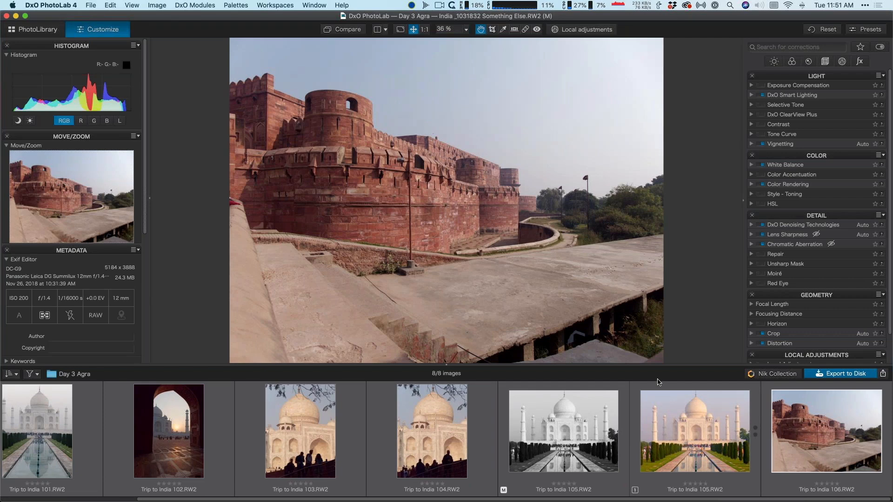
# Reveal the renamed photos in Finder and rename Trip to India 100.RW2 as "Trip to India 100 Bob.RW2".
pyautogui.rightClick(642, 410)
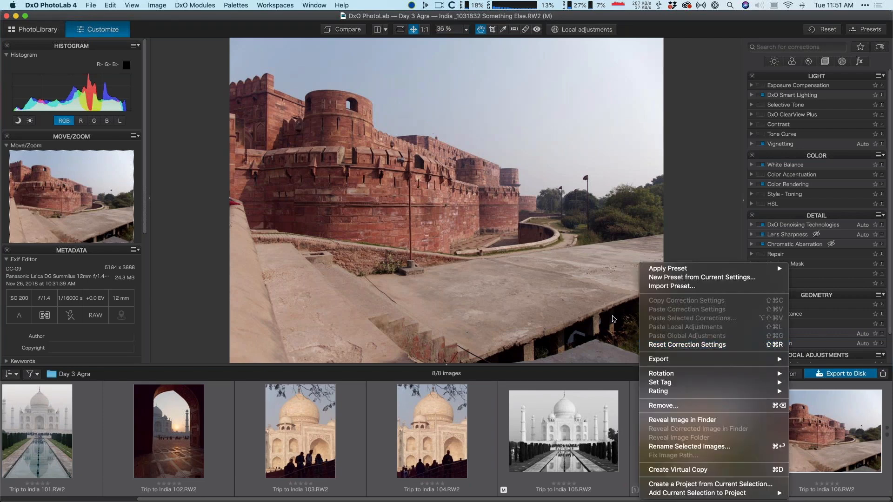
pyautogui.click(683, 420)
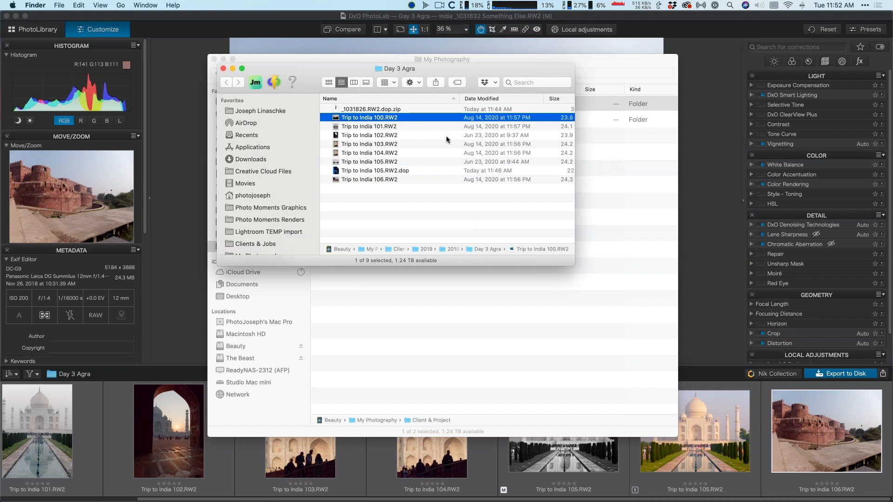
pyautogui.press('Return')
pyautogui.write('Bob')
pyautogui.press('Return')
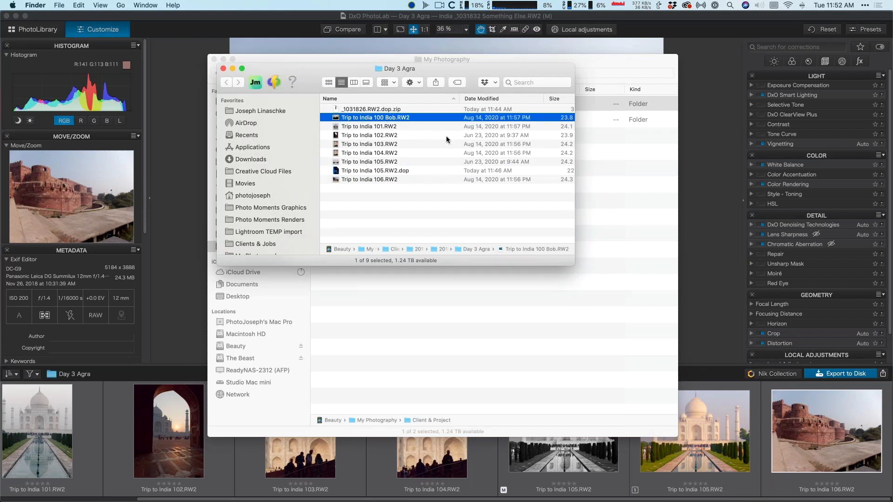
# Return to DxO PhotoLab and look through the Day 2 Varanasi, Day 1 Kolkata and Day 4 Jaipur folders.
pyautogui.click(149, 406)
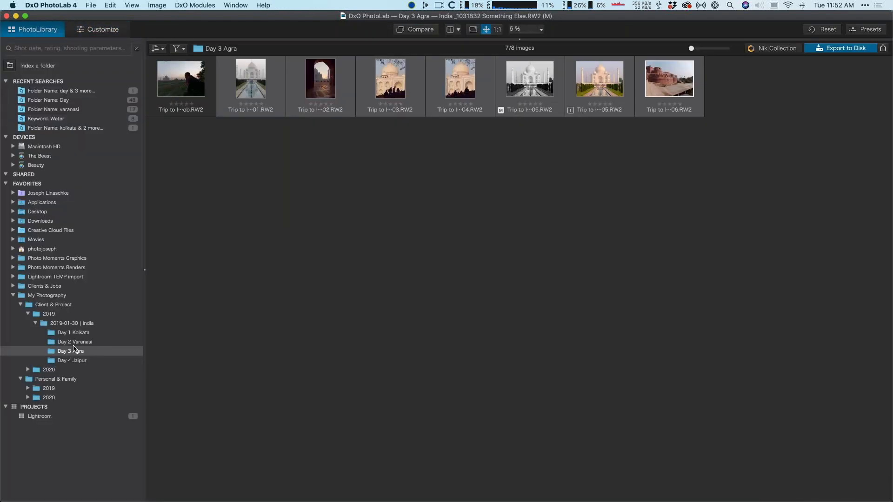
pyautogui.click(73, 346)
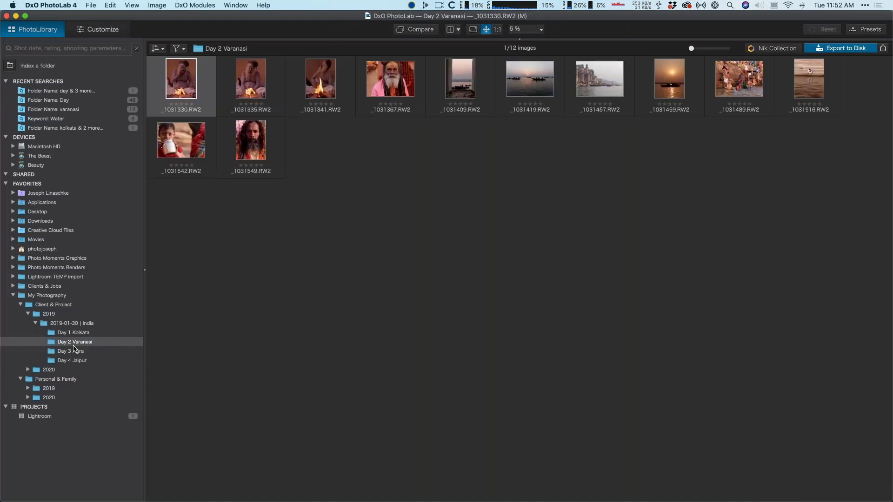
pyautogui.click(78, 333)
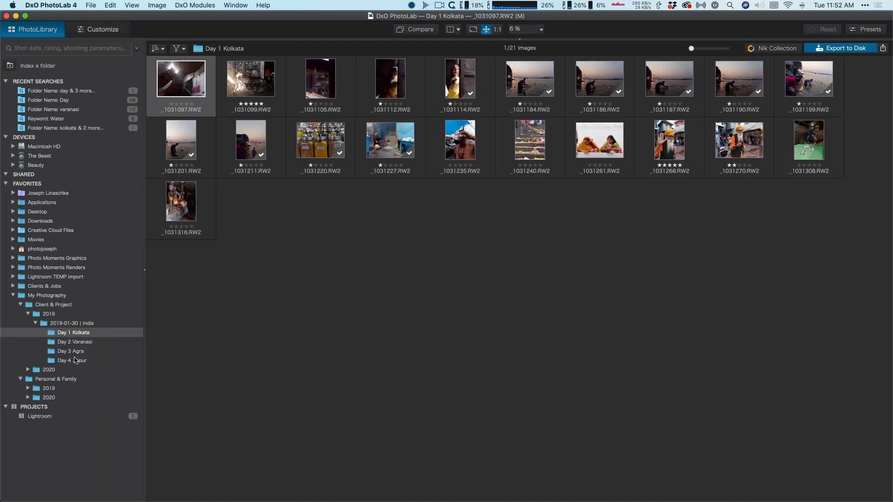
pyautogui.click(76, 360)
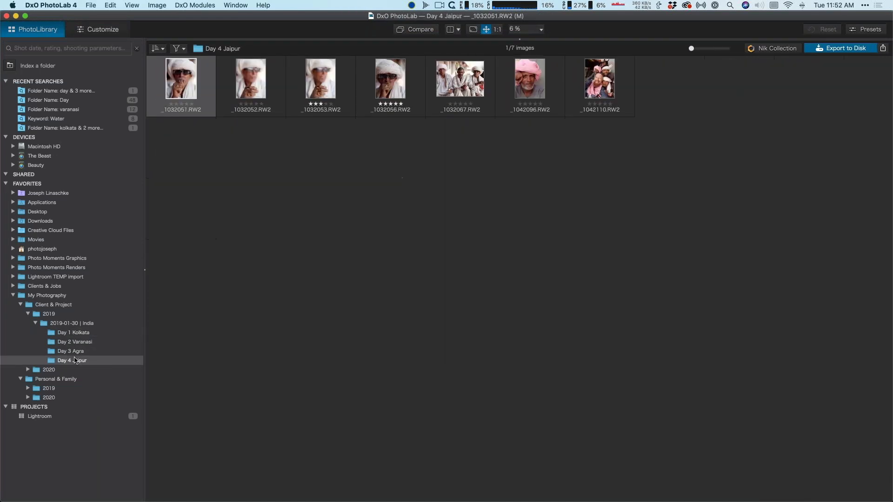
# Open _1032056.RW2 for editing and convert it to black and white with B&W simple toning.
pyautogui.doubleClick(322, 78)
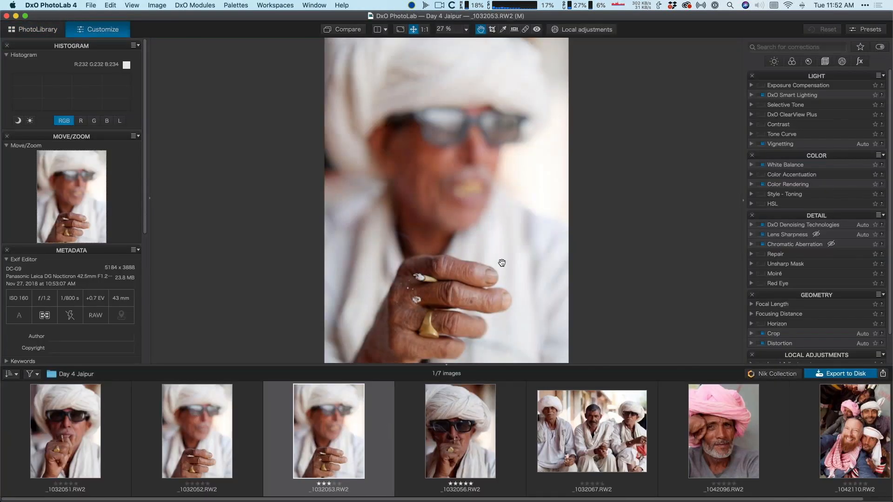
pyautogui.click(460, 424)
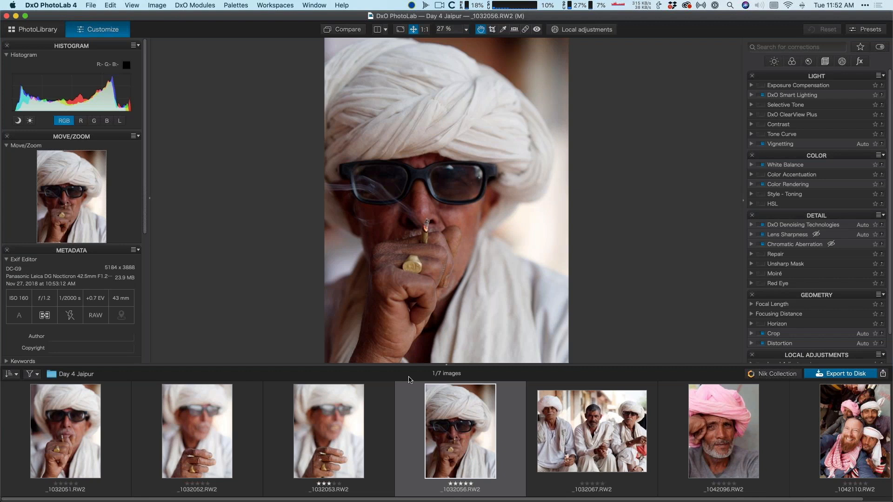
pyautogui.click(792, 62)
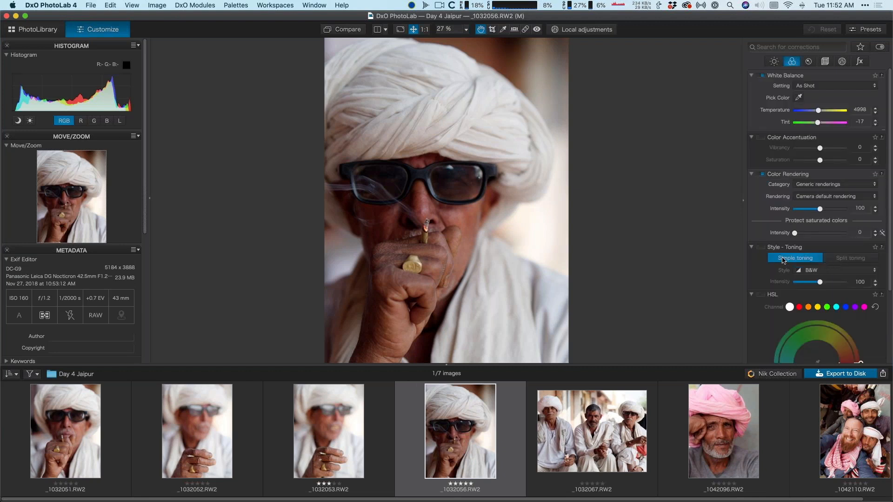
pyautogui.click(783, 260)
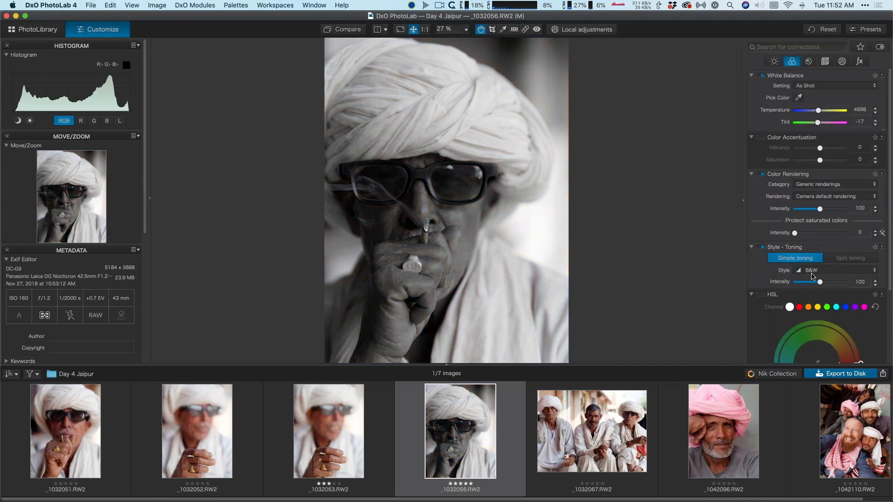
# Increase the portrait's contrast with two Tone Curve points, raising the highlights and anchoring the shadows.
pyautogui.click(774, 61)
pyautogui.scroll(-5, 812, 252)
pyautogui.click(810, 274)
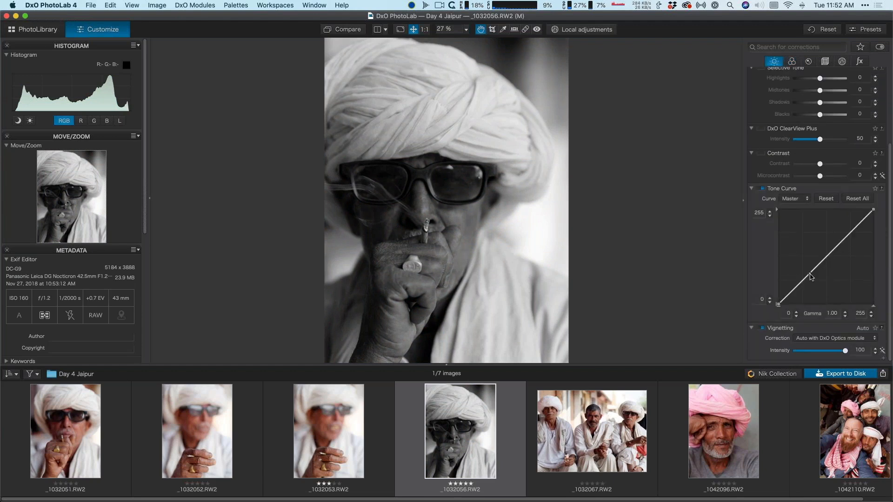
pyautogui.moveTo(837, 246); pyautogui.dragTo(837, 229)
pyautogui.moveTo(809, 277); pyautogui.dragTo(809, 276)
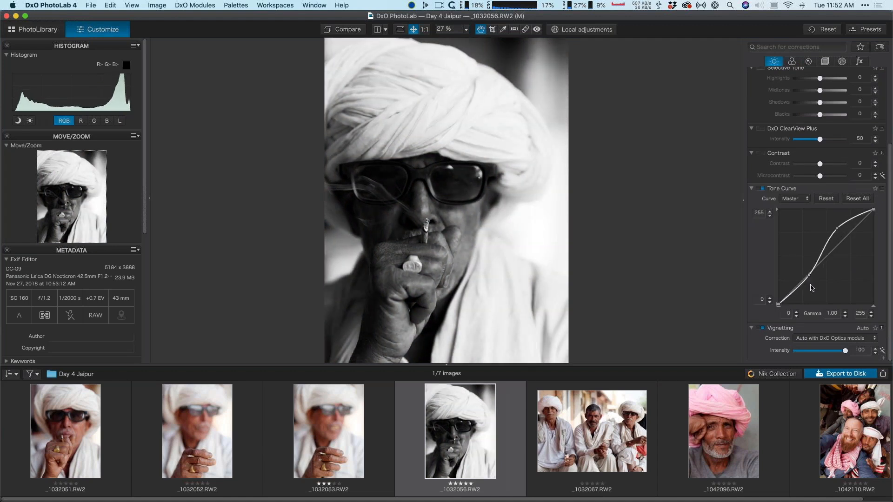
# Crop the portrait to a 5:4 ratio of about 4200 x 3360 px, tightened around the face and hand.
pyautogui.click(491, 30)
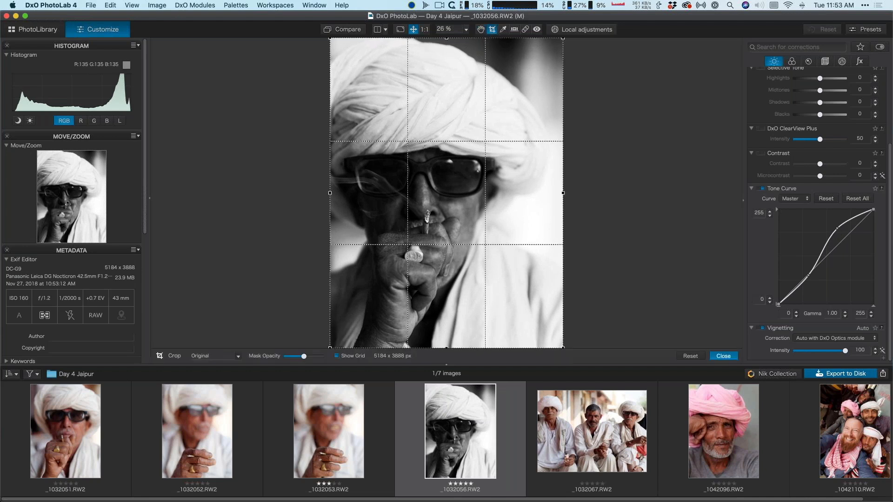
pyautogui.click(238, 357)
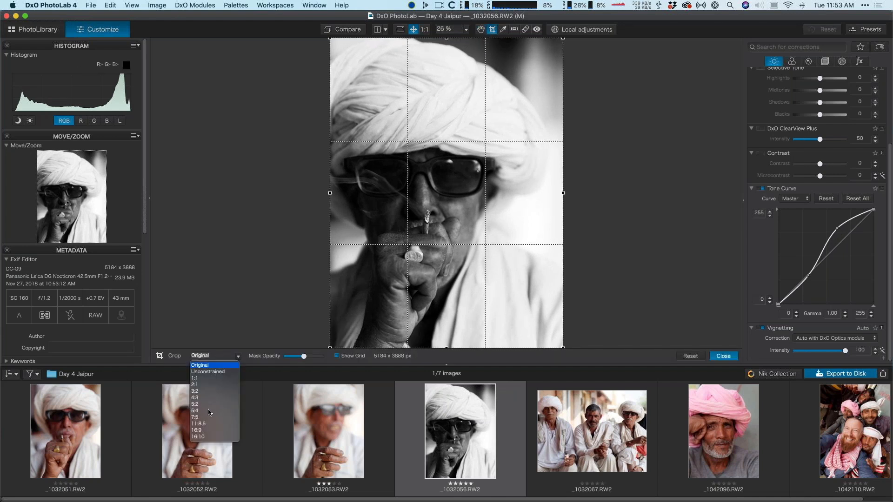
pyautogui.click(209, 412)
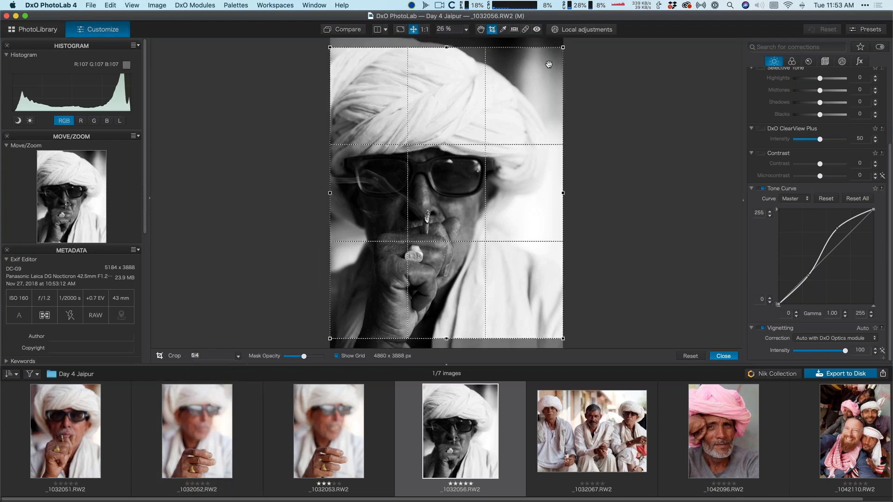
pyautogui.moveTo(557, 52); pyautogui.dragTo(532, 84)
pyautogui.moveTo(488, 104); pyautogui.dragTo(489, 112)
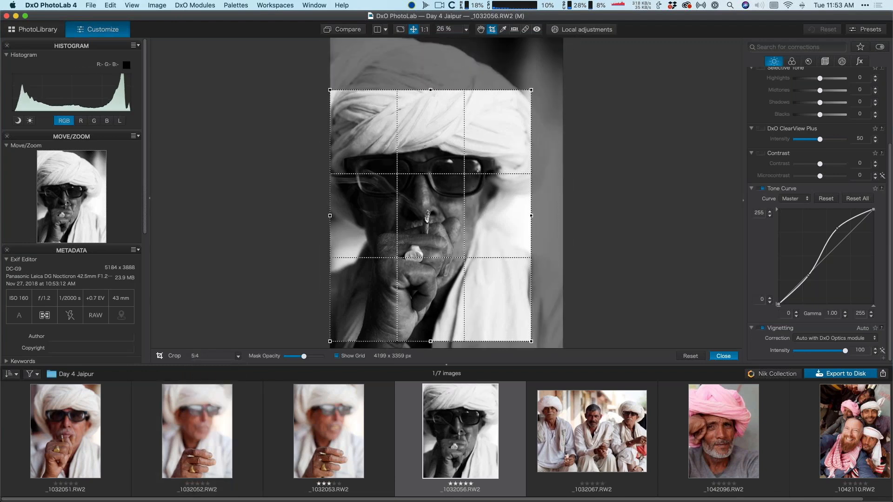
pyautogui.click(722, 356)
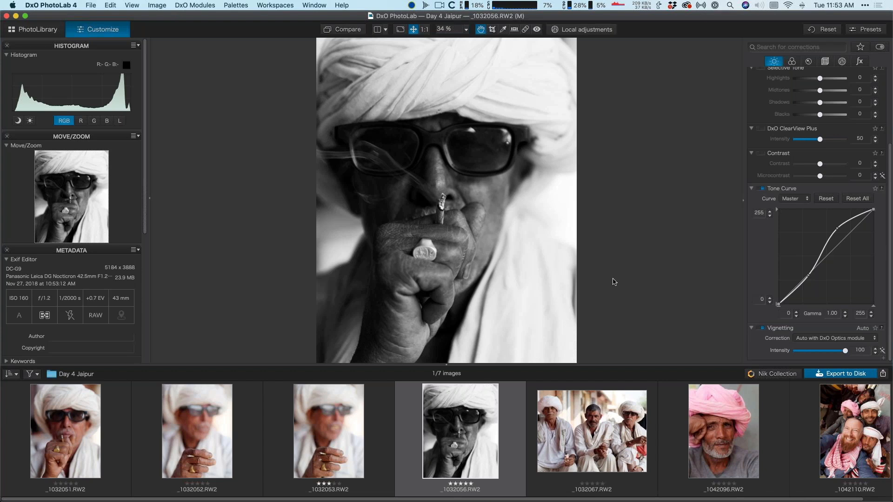
# Copy the correction settings of _1032056.RW2 and select the folder's other photos except _1042110.RW2.
pyautogui.rightClick(466, 390)
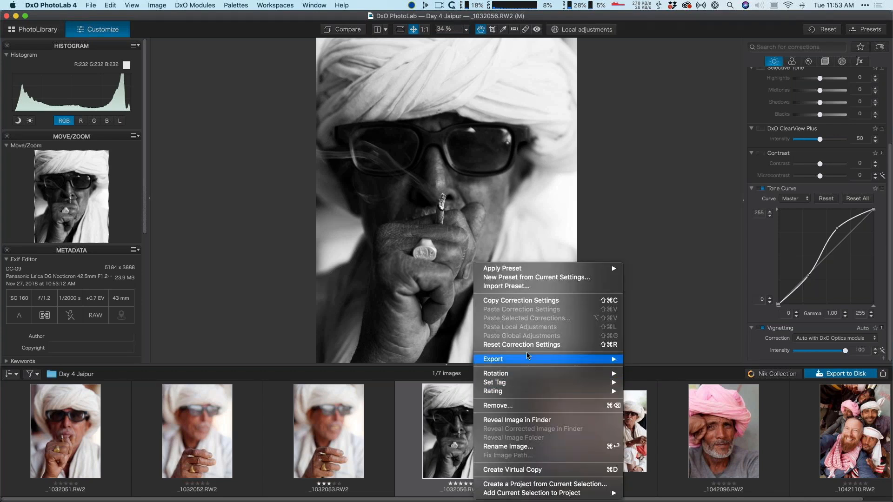
pyautogui.click(584, 301)
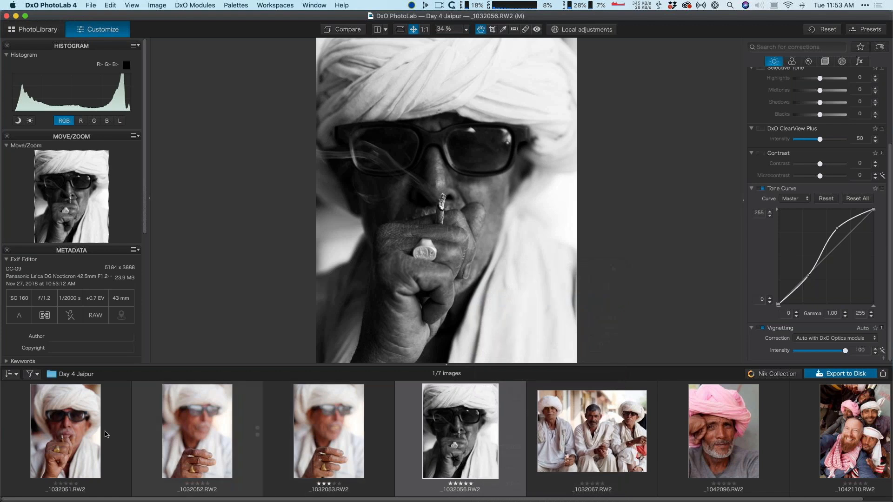
pyautogui.keyDown('shift'); pyautogui.click(65, 433); pyautogui.keyUp('shift')
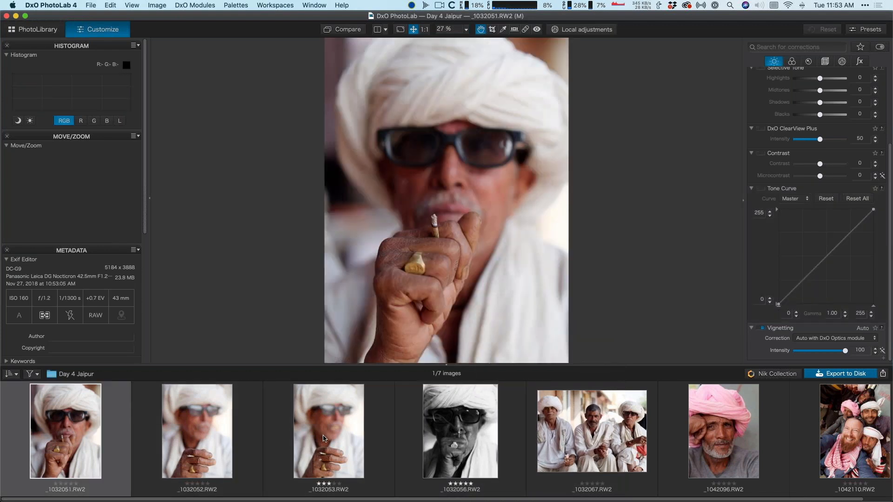
pyautogui.keyDown('shift'); pyautogui.click(707, 441); pyautogui.keyUp('shift')
pyautogui.hscroll(3, 744, 445)
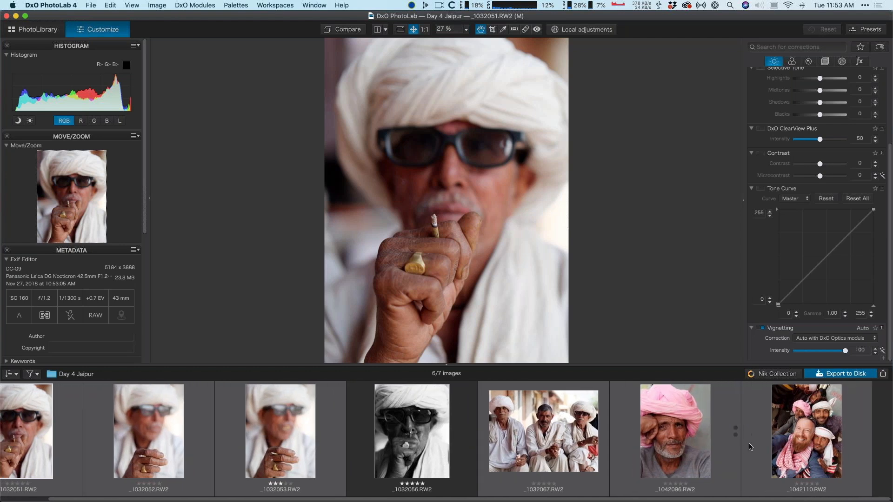
pyautogui.hscroll(-3, 651, 437)
pyautogui.keyDown('super'); pyautogui.click(553, 428); pyautogui.keyUp('super')
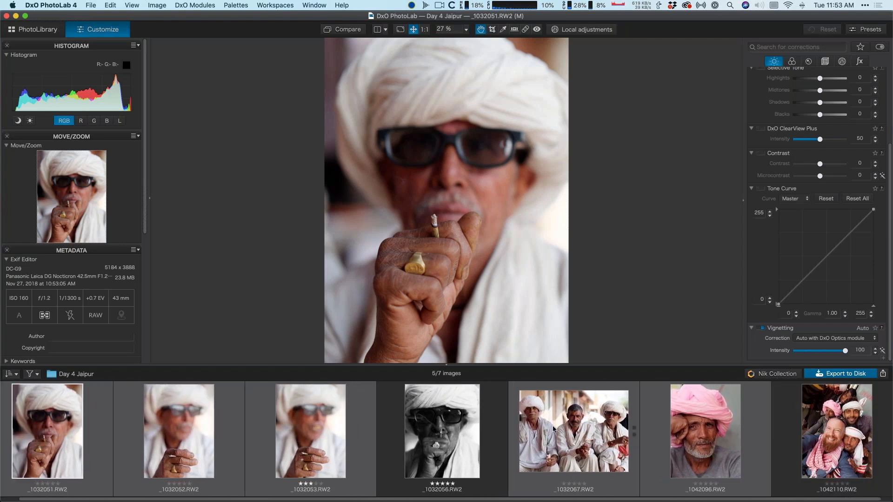
# Paste selected corrections onto the five photos, trying only Style - Toning and Tone Curve before resetting the choices to the default set.
pyautogui.rightClick(561, 422)
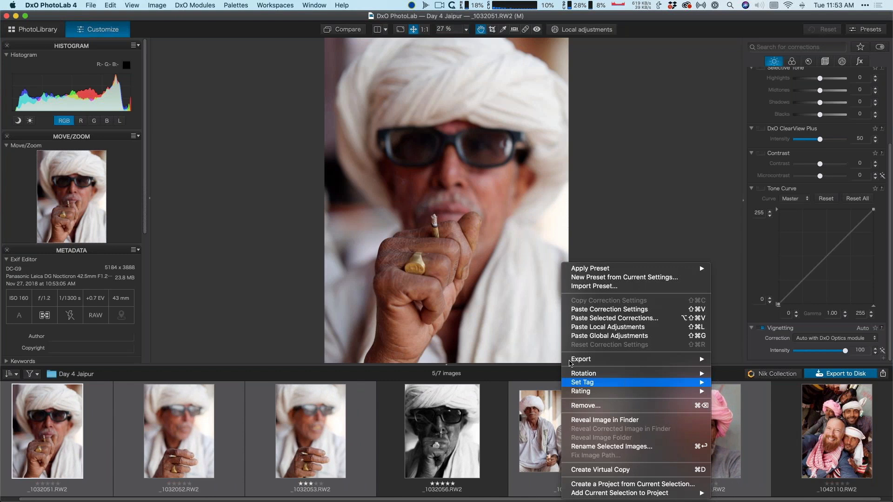
pyautogui.click(666, 320)
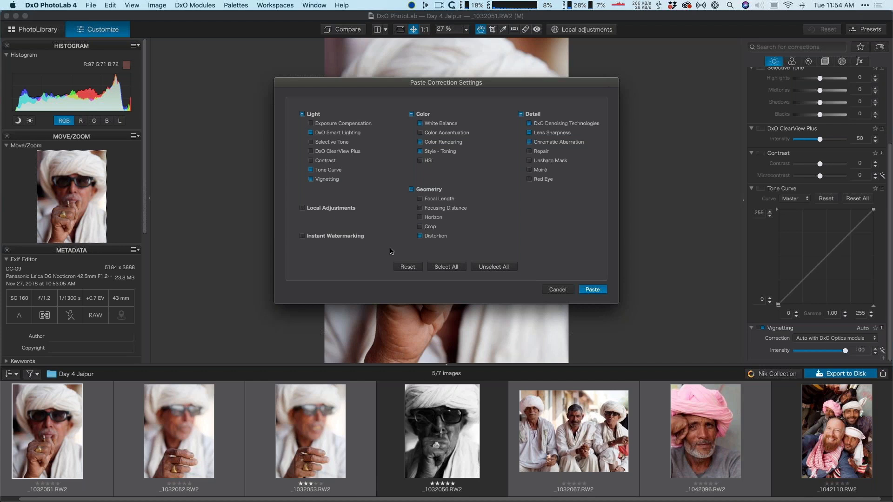
pyautogui.click(491, 268)
pyautogui.click(421, 152)
pyautogui.click(311, 170)
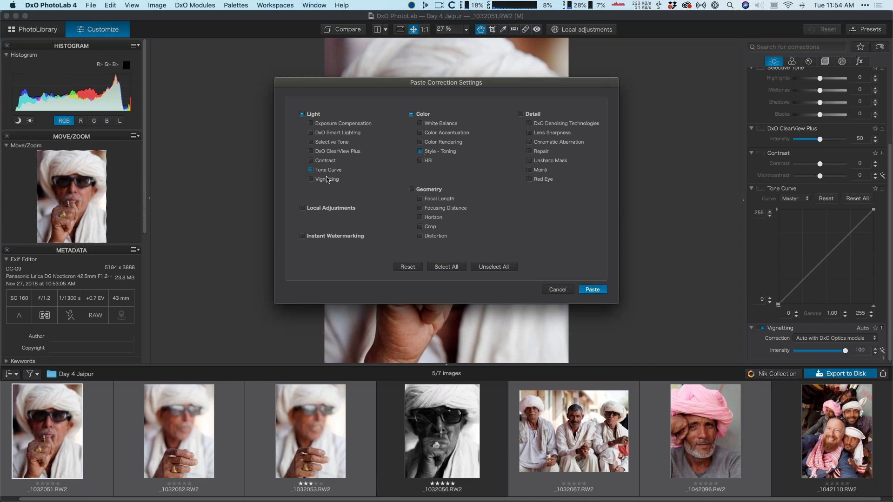
pyautogui.click(341, 210)
pyautogui.click(529, 152)
pyautogui.click(530, 143)
pyautogui.click(407, 267)
pyautogui.click(592, 290)
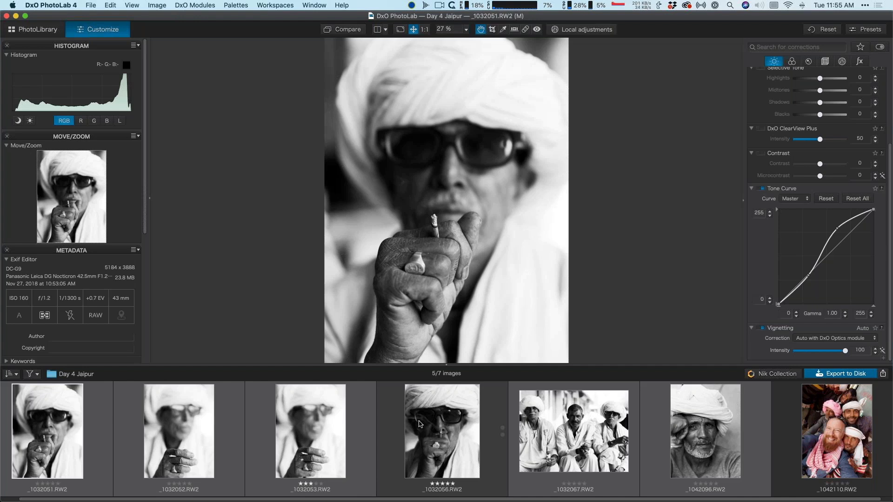
pyautogui.rightClick(461, 432)
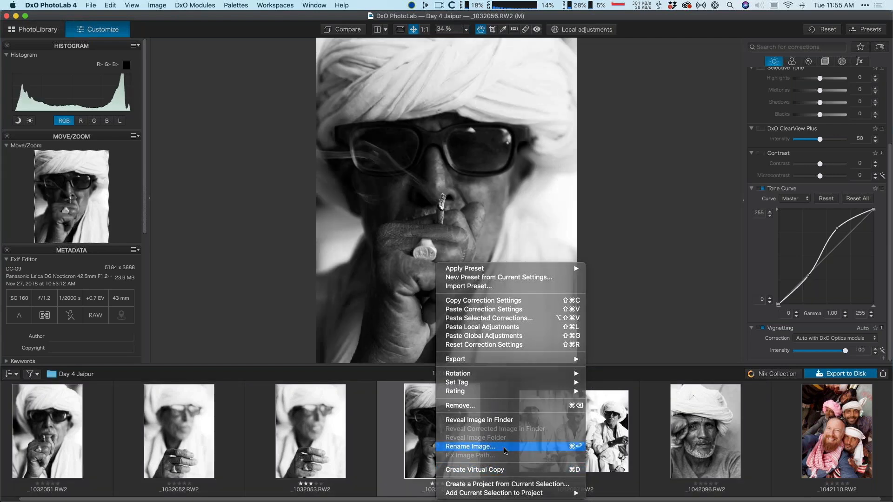
pyautogui.click(467, 446)
pyautogui.press('Escape')
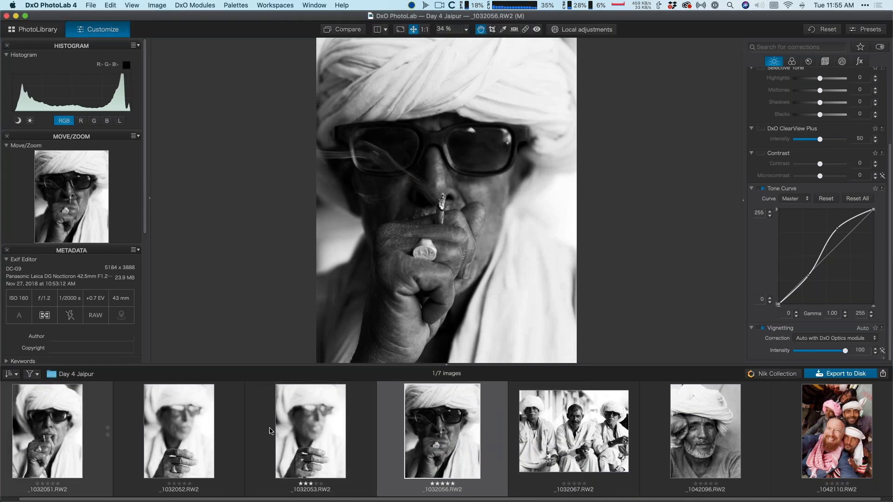
# Open batch renaming for all photos in the folder and set it to replace the text "_10320" with "Photo".
pyautogui.press('super+a')
pyautogui.rightClick(315, 426)
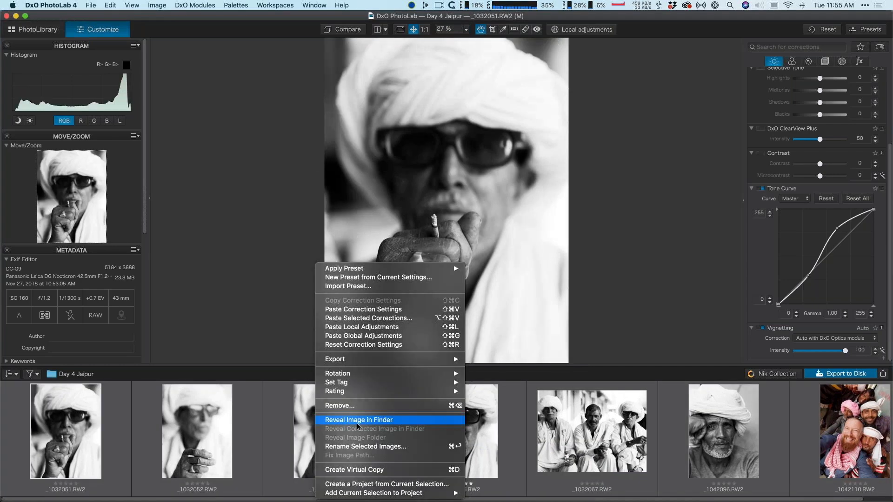
pyautogui.click(359, 447)
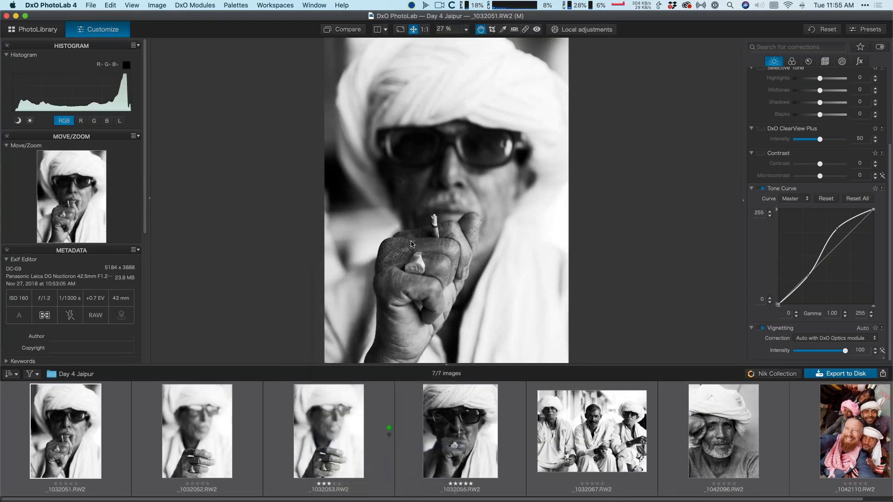
pyautogui.click(433, 138)
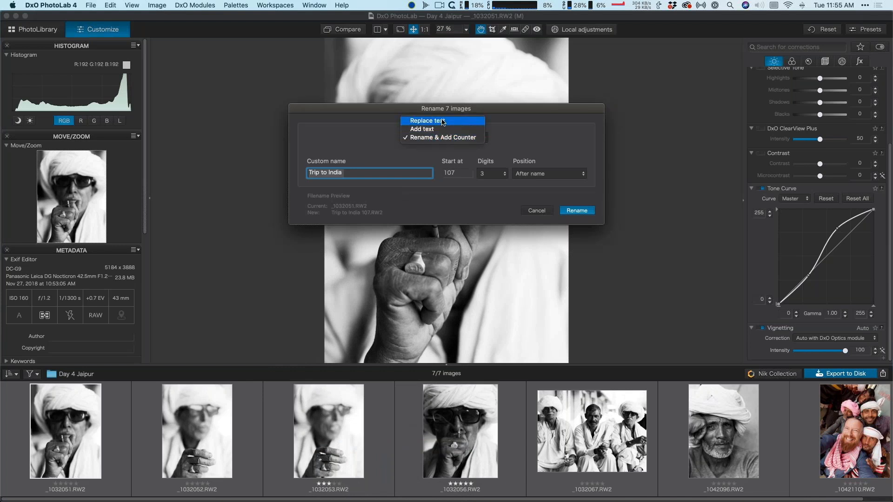
pyautogui.click(441, 120)
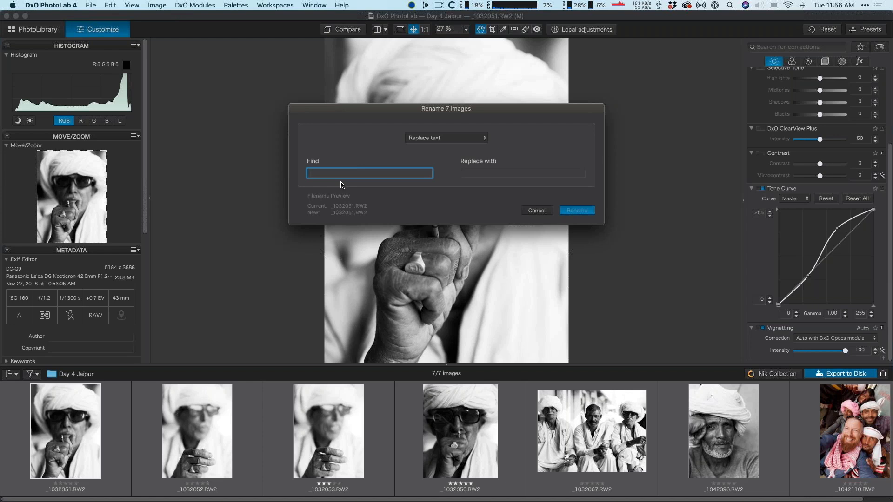
pyautogui.write('_10320')
pyautogui.press('Tab')
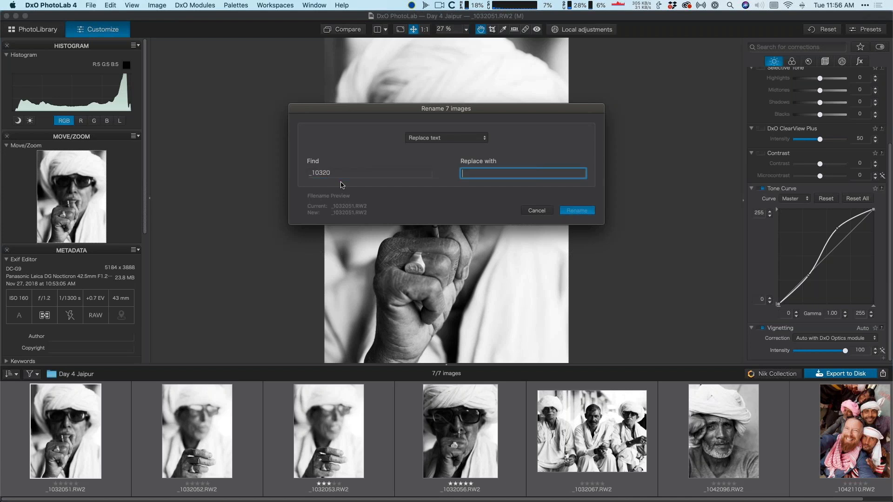
pyautogui.write('Photo')
# Try the Add text and Rename & Add Counter modes of the batch rename and cancel it.
pyautogui.click(462, 142)
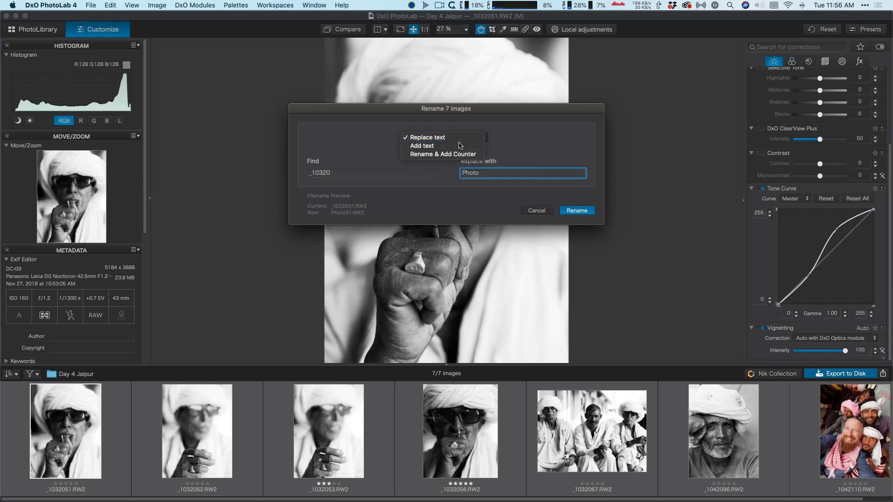
pyautogui.click(461, 144)
pyautogui.click(456, 141)
pyautogui.click(443, 146)
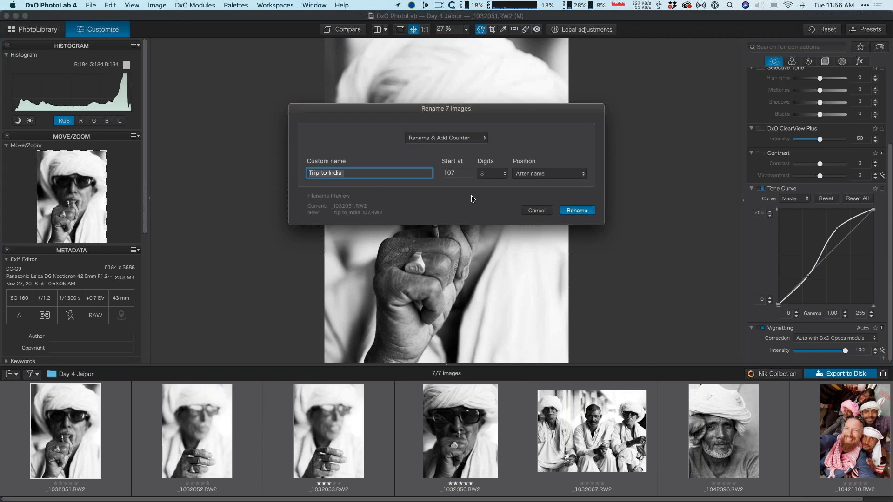
pyautogui.click(541, 212)
# Rename the photo of the three seated men, _1032067.RW2, as "test.RW2".
pyautogui.click(554, 434)
pyautogui.rightClick(579, 426)
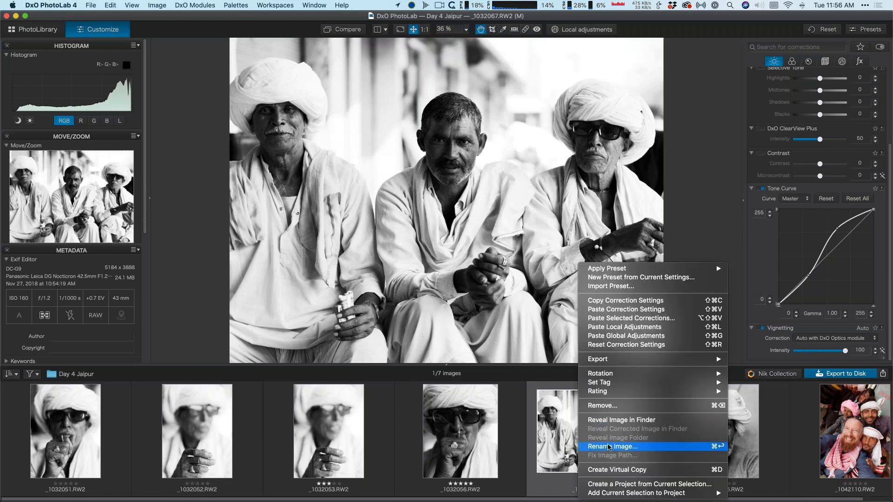
pyautogui.click(610, 448)
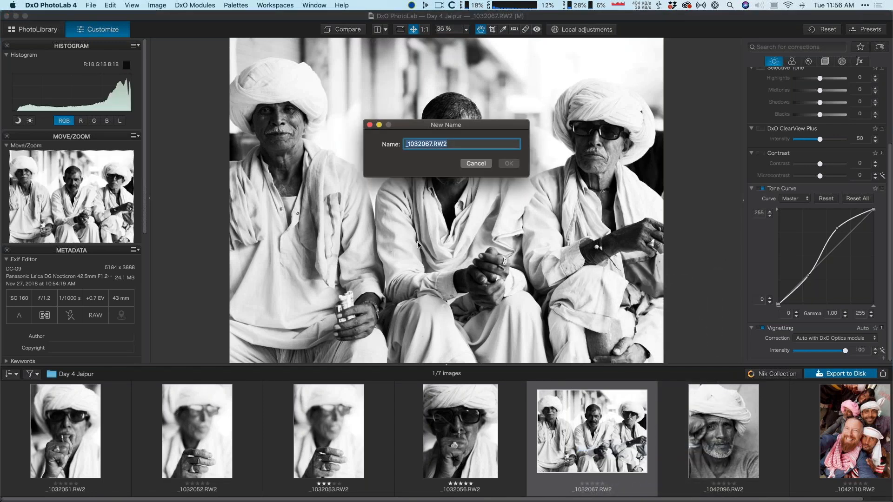
pyautogui.write('test')
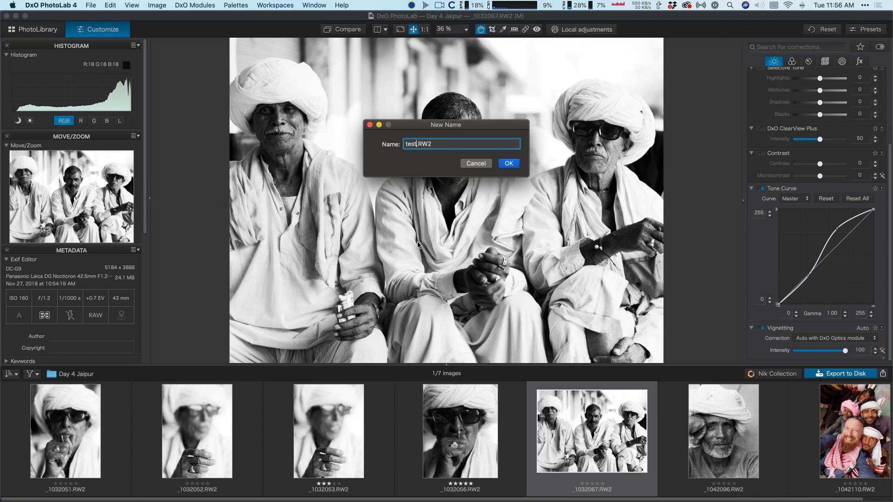
pyautogui.press('Return')
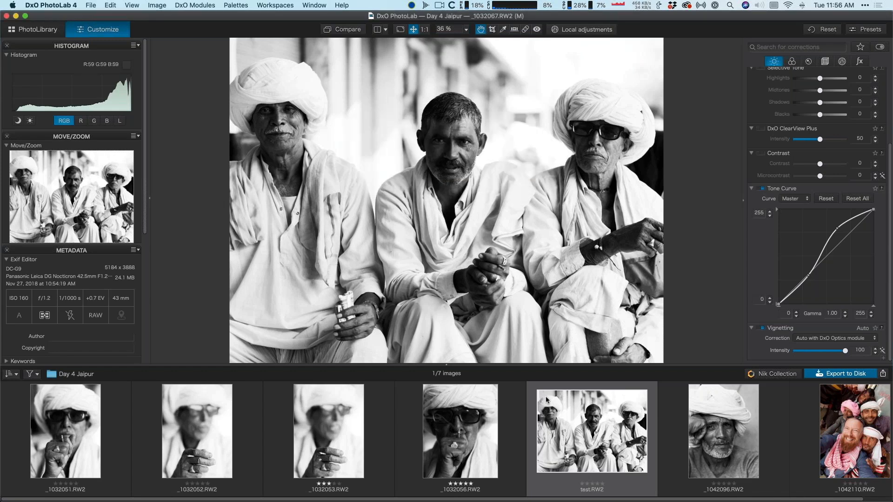
# Try to rename the portrait of the bearded man, _1042096.RW2, as "test.RW2".
pyautogui.click(712, 420)
pyautogui.rightClick(713, 421)
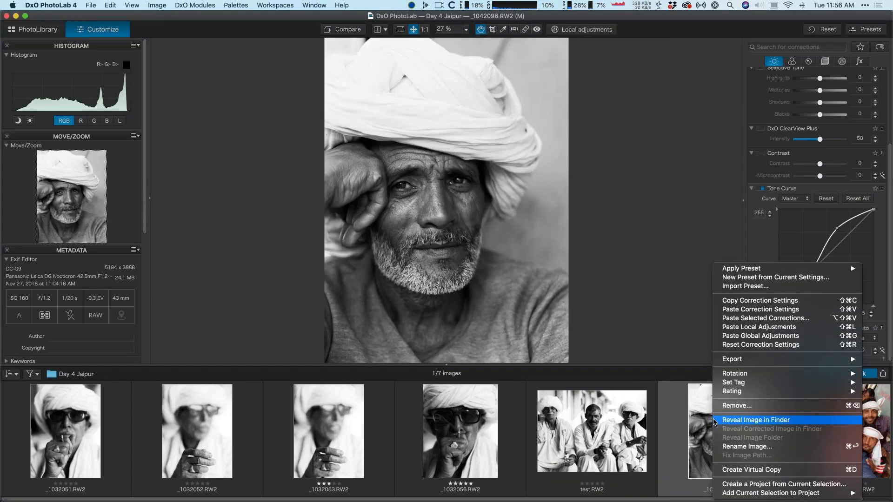
pyautogui.click(747, 446)
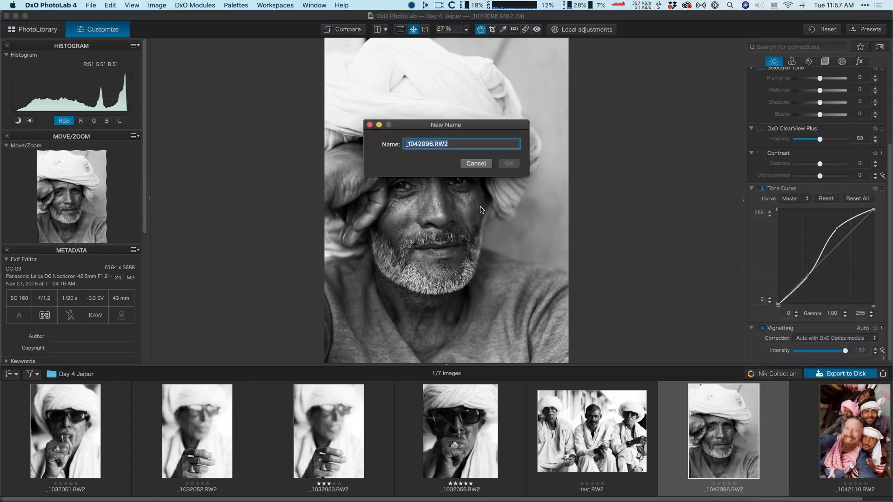
pyautogui.write('test')
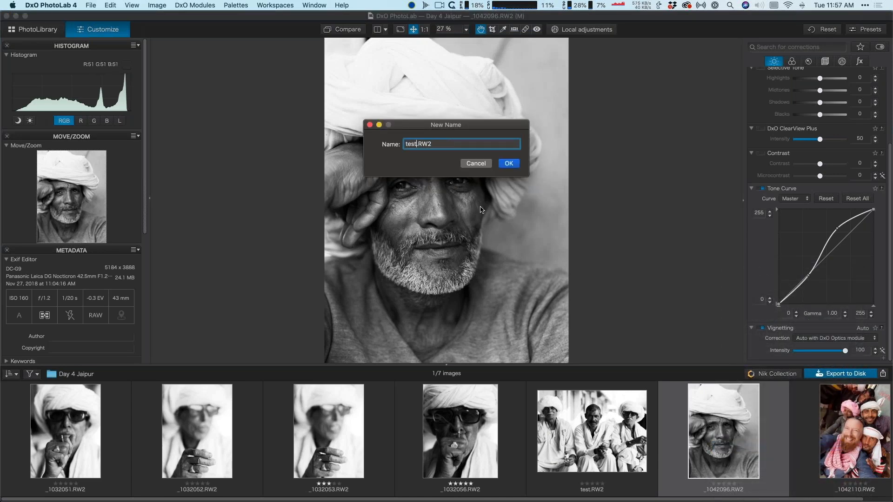
pyautogui.click(508, 162)
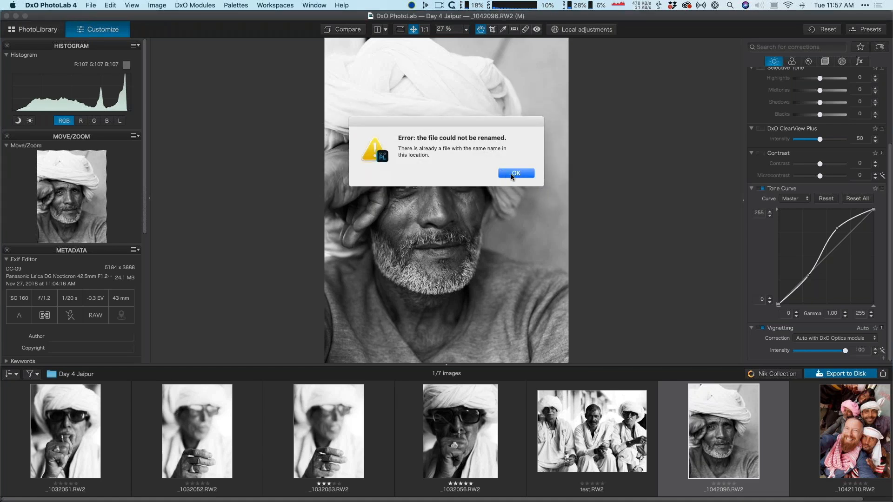
pyautogui.click(510, 174)
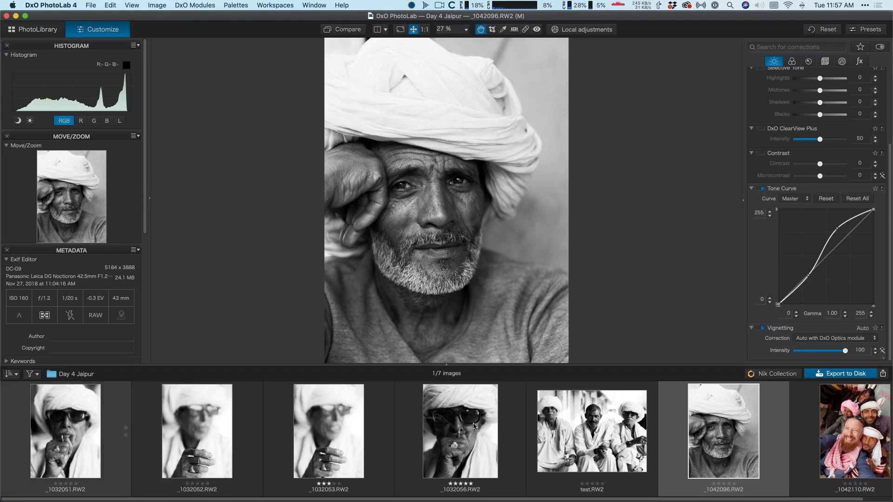
# Select the five photos from _1032051.RW2 to test.RW2 and open their disk export with Desktop as the Standard output destination.
pyautogui.keyDown('shift'); pyautogui.click(598, 428); pyautogui.keyUp('shift')
pyautogui.rightClick(584, 424)
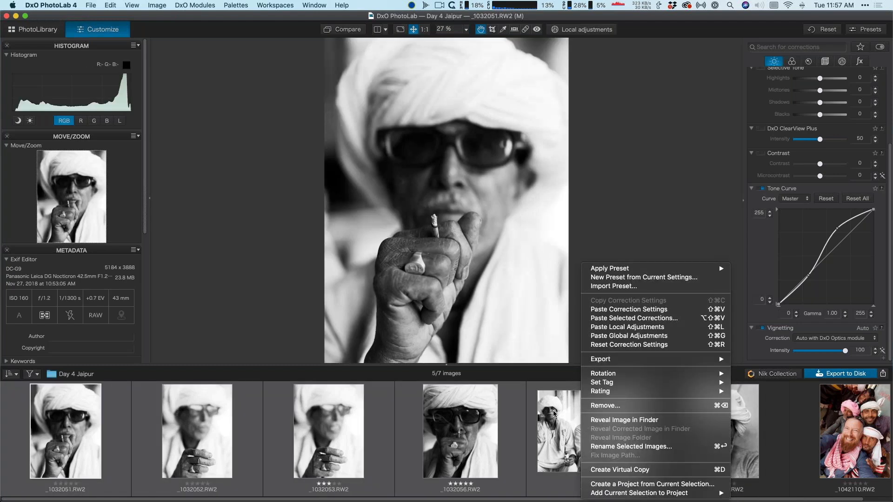
pyautogui.press('Escape')
pyautogui.click(832, 373)
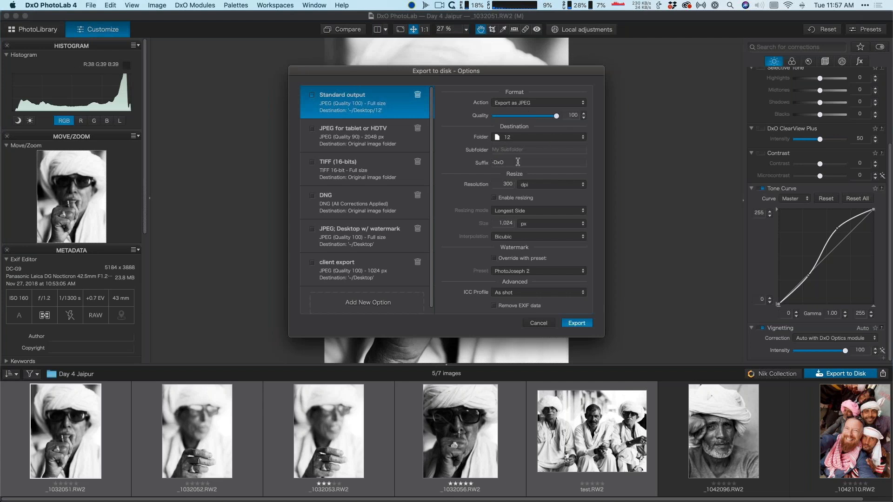
pyautogui.click(584, 139)
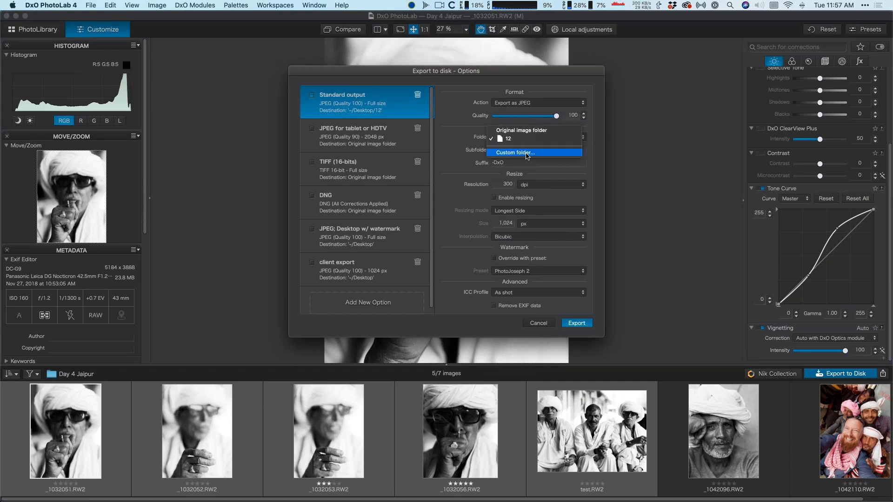
pyautogui.click(526, 153)
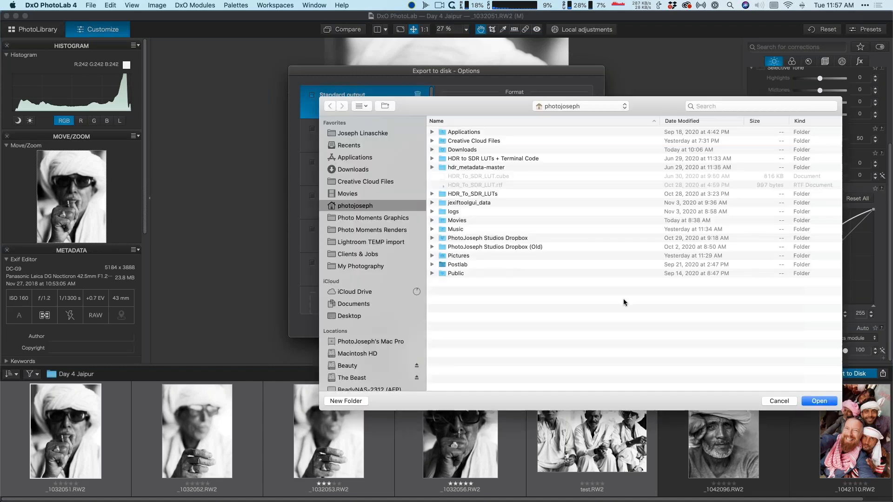
pyautogui.press('super+shift+d')
pyautogui.click(818, 401)
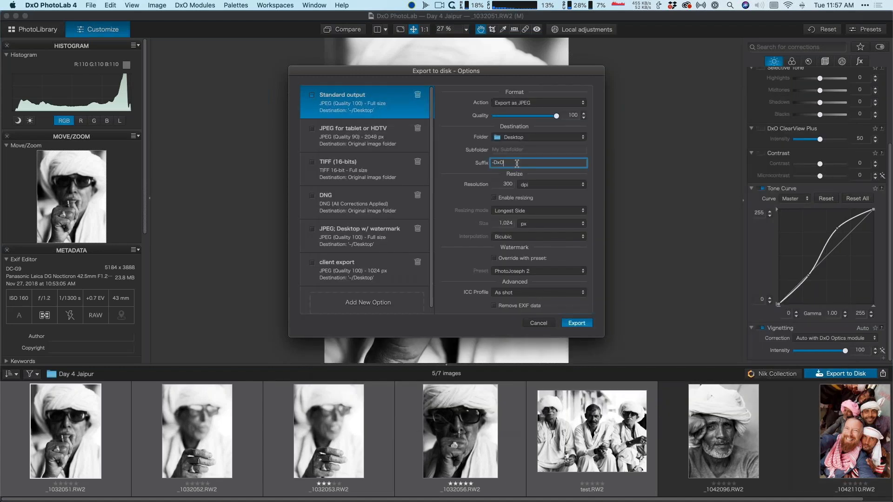
# Try "trip to India" as the export suffix and clear the suffix completely.
pyautogui.write('trip to India')
pyautogui.press('super+a')
pyautogui.press('BackSpace')
# Create a folder named "rename export demo" on the Desktop and choose it as the export destination.
pyautogui.click(517, 137)
pyautogui.click(516, 153)
pyautogui.press('super+shift+n')
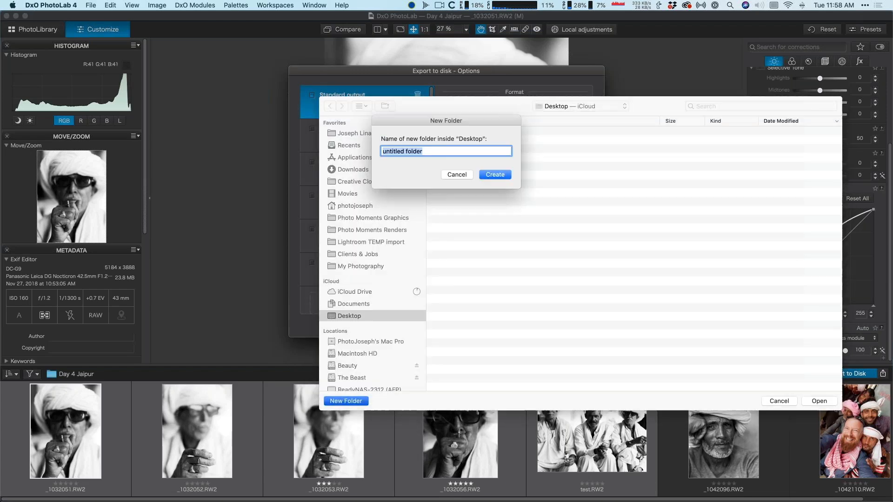
pyautogui.write('rename export demo')
pyautogui.press('Return')
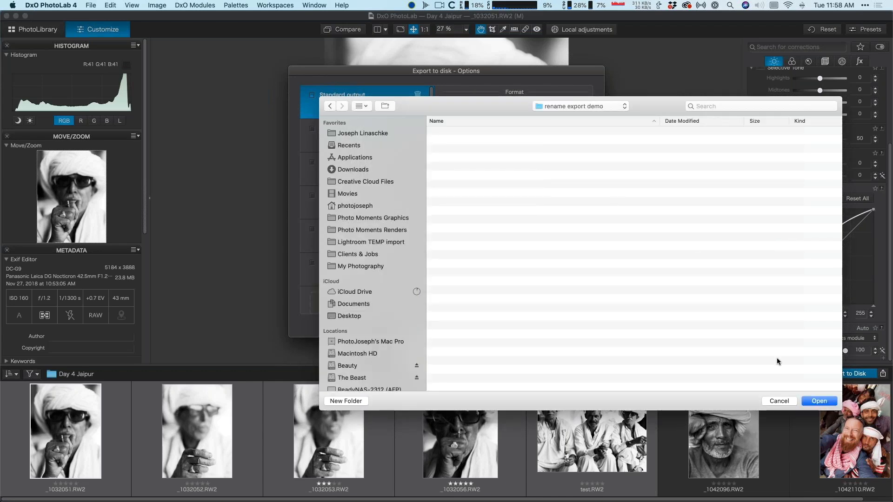
pyautogui.click(819, 400)
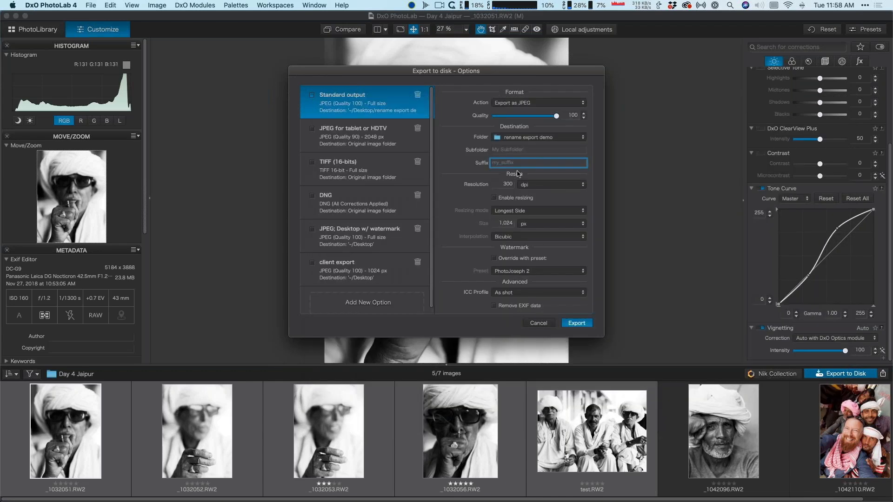
# Enable resizing to 1,024 px on the longest side, export the five photos as JPEG and check the export progress.
pyautogui.click(516, 198)
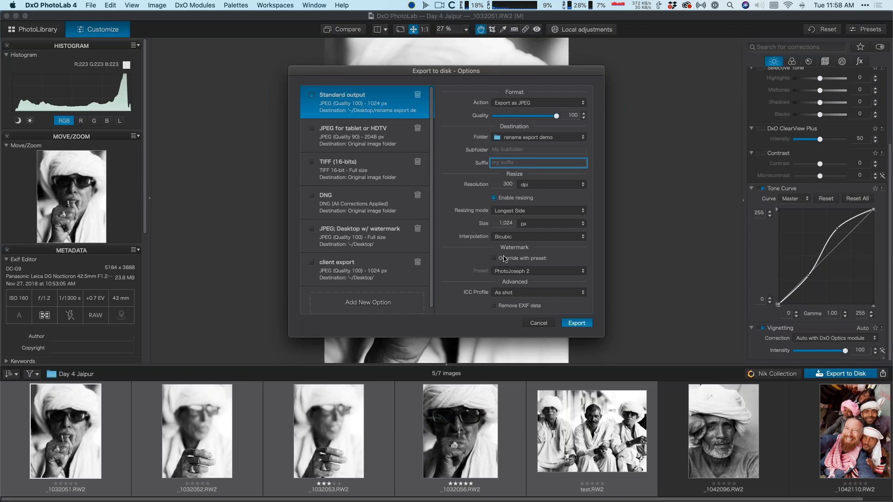
pyautogui.click(577, 323)
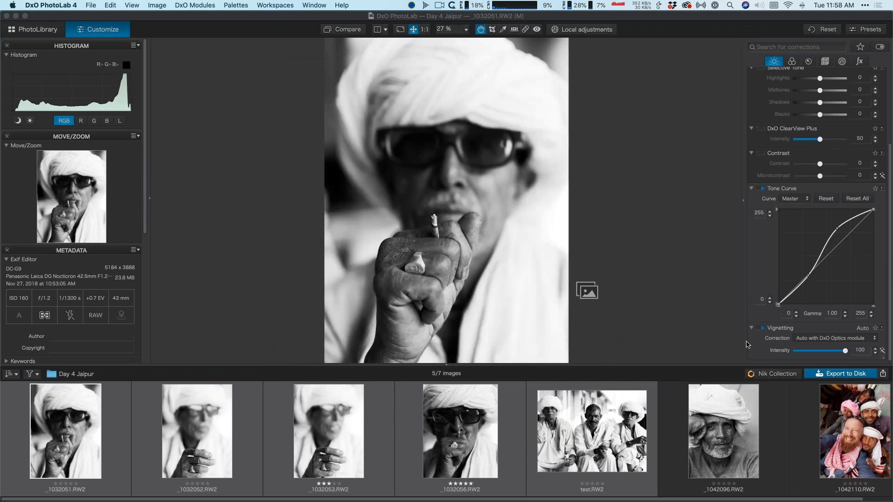
pyautogui.click(737, 376)
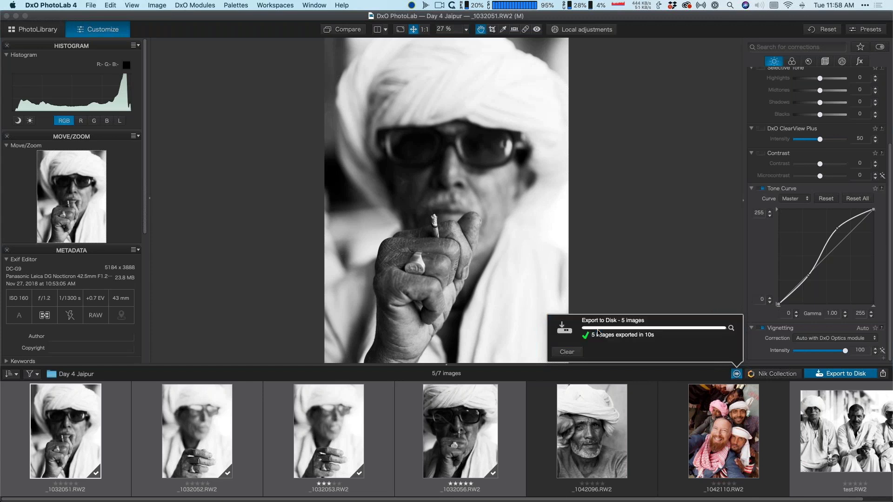
pyautogui.click(736, 374)
# Browse to the "rename export demo" folder on the Desktop and show all its exported JPEGs, selected, in the Customize workspace.
pyautogui.click(42, 31)
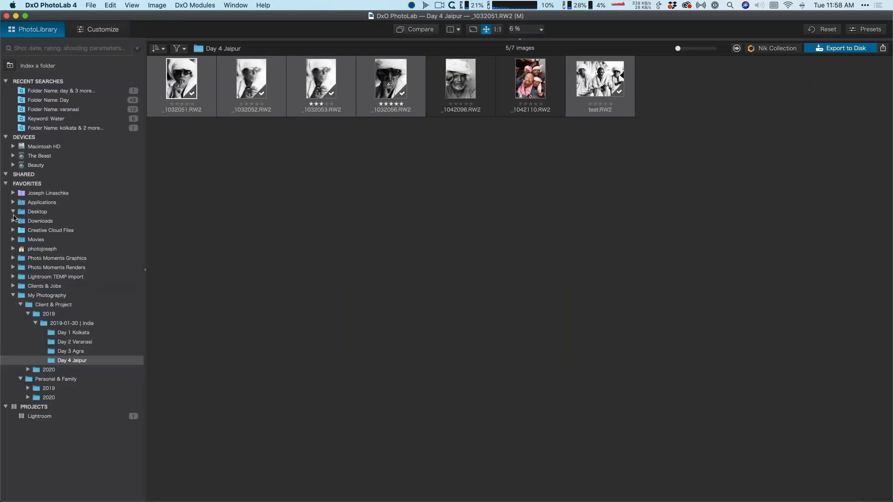
pyautogui.click(13, 212)
pyautogui.click(51, 221)
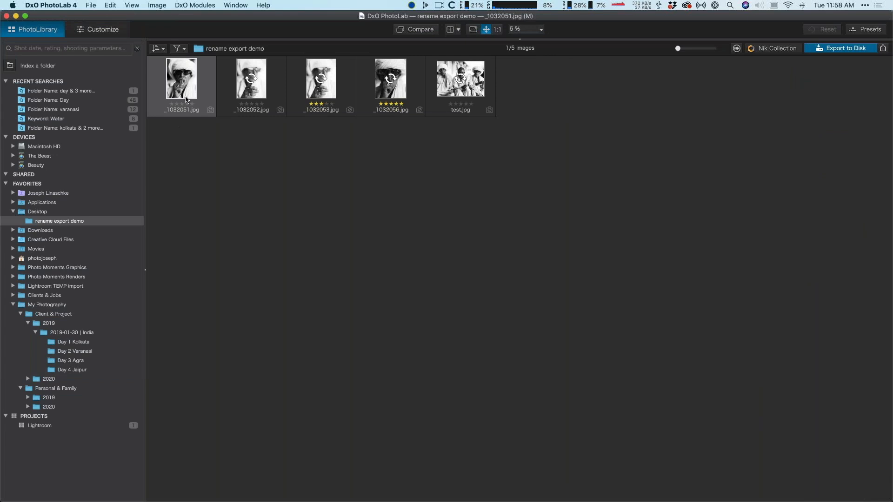
pyautogui.moveTo(532, 153); pyautogui.dragTo(114, 33)
pyautogui.click(113, 31)
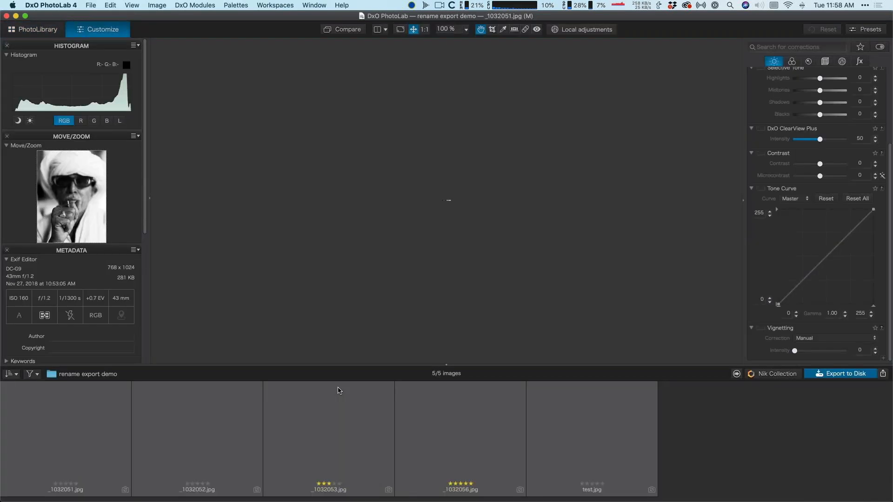
# Batch rename the exported JPEGs as "Trip to India" with a three-digit counter after the name, starting at 107.
pyautogui.rightClick(344, 391)
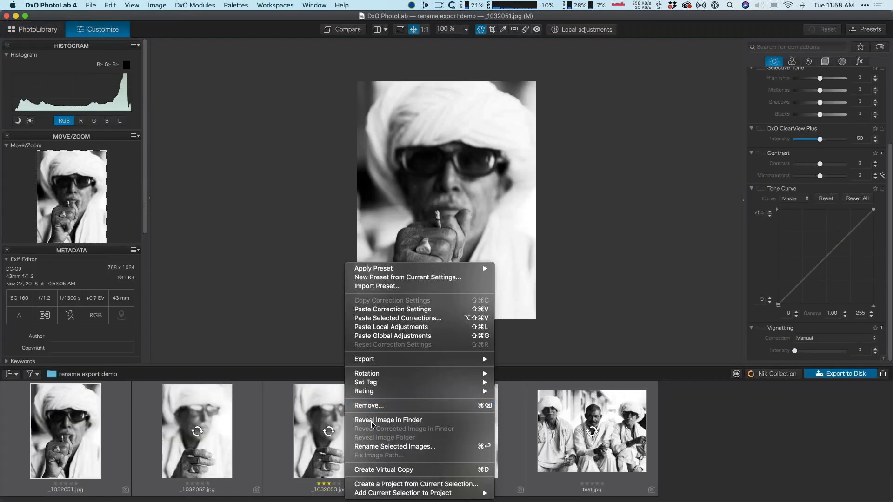
pyautogui.click(414, 447)
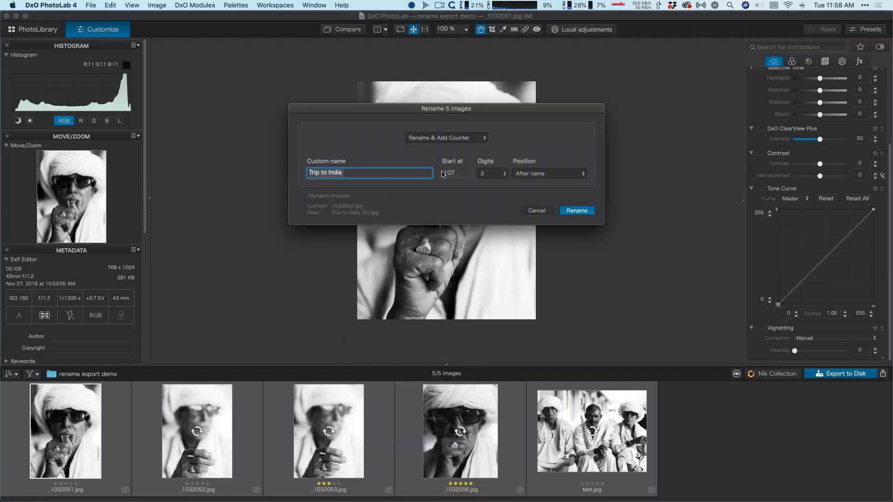
pyautogui.click(464, 173)
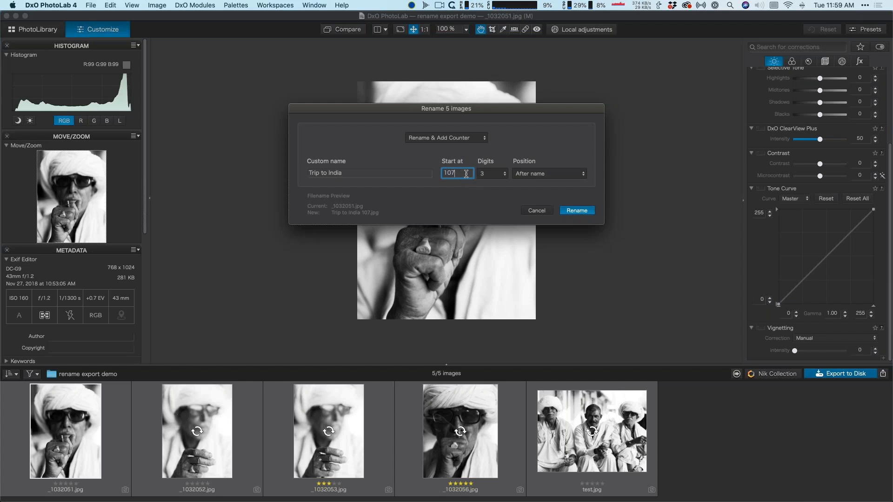
pyautogui.click(567, 212)
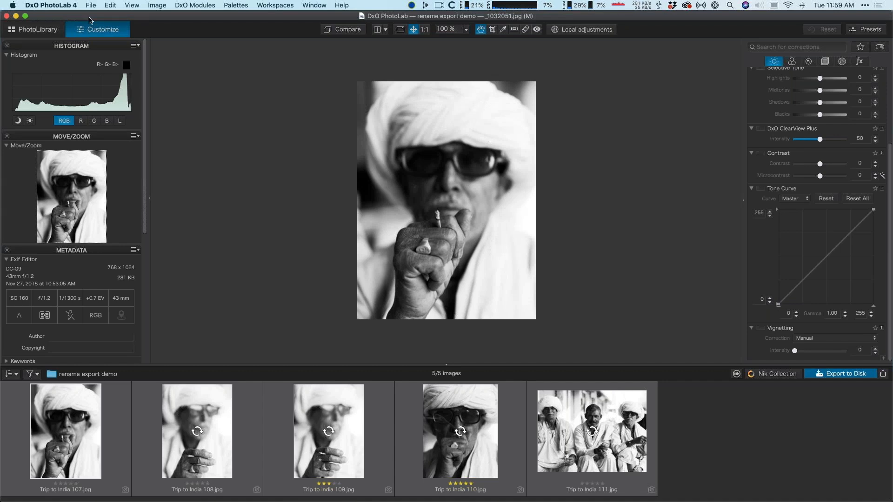
# Look through the India day folders in the library, from Day 1 Kolkata to Day 4 Jaipur and back to Day 3 Agra.
pyautogui.click(47, 29)
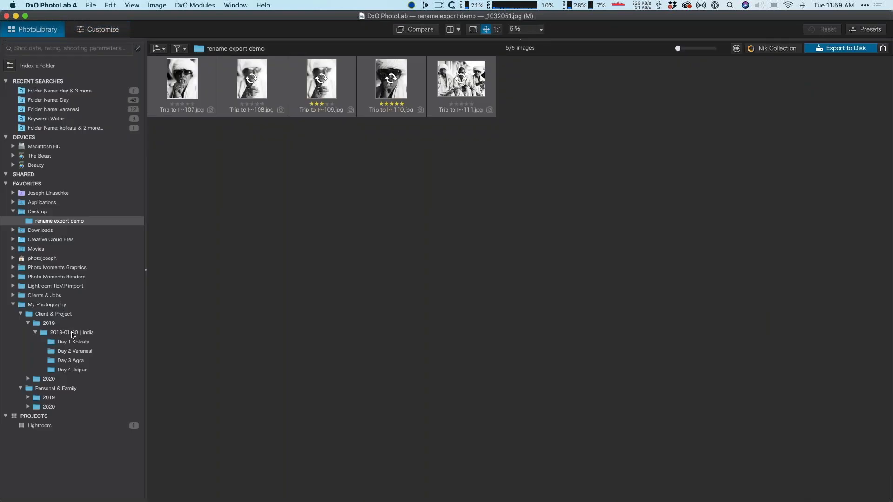
pyautogui.click(71, 333)
pyautogui.click(77, 342)
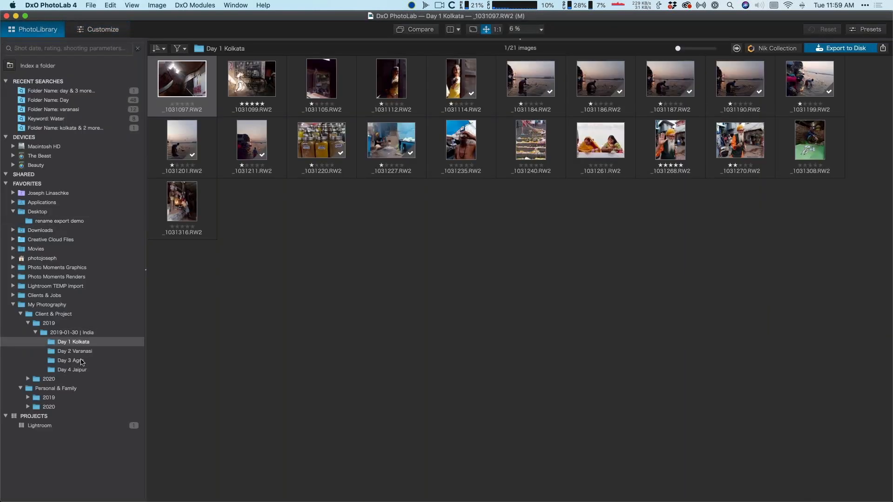
pyautogui.click(82, 362)
pyautogui.click(75, 370)
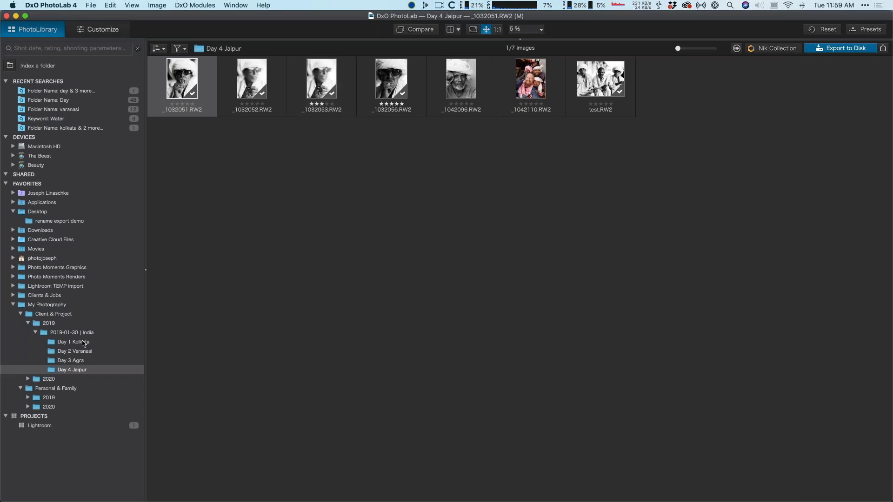
pyautogui.click(92, 361)
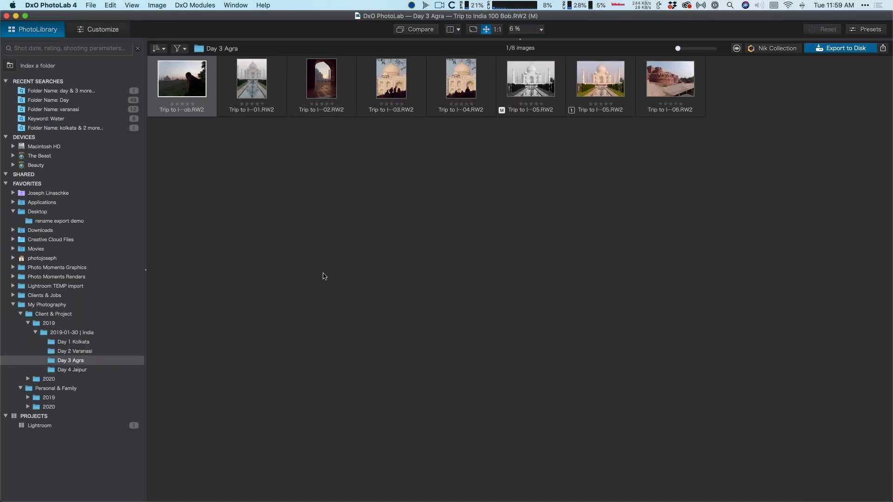
pyautogui.click(355, 269)
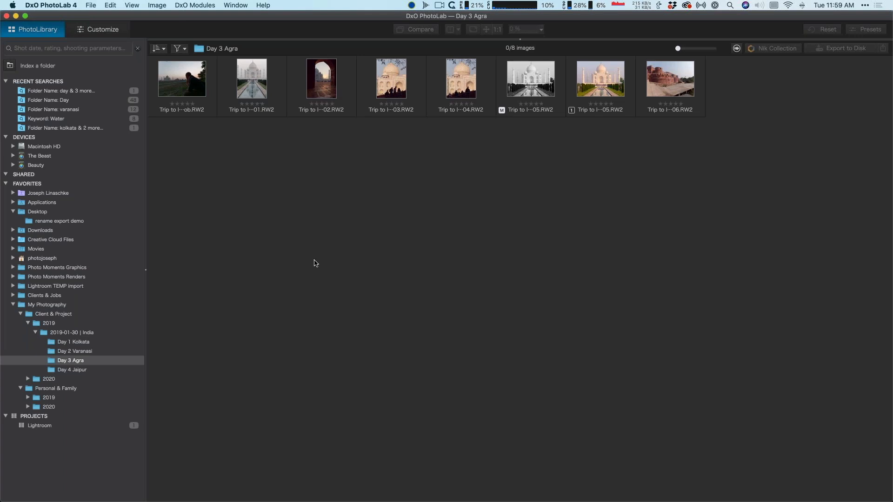
# Open the Day 3 Agra photo of the man facing the Taj Mahal and start entering a keyword with "I".
pyautogui.doubleClick(176, 73)
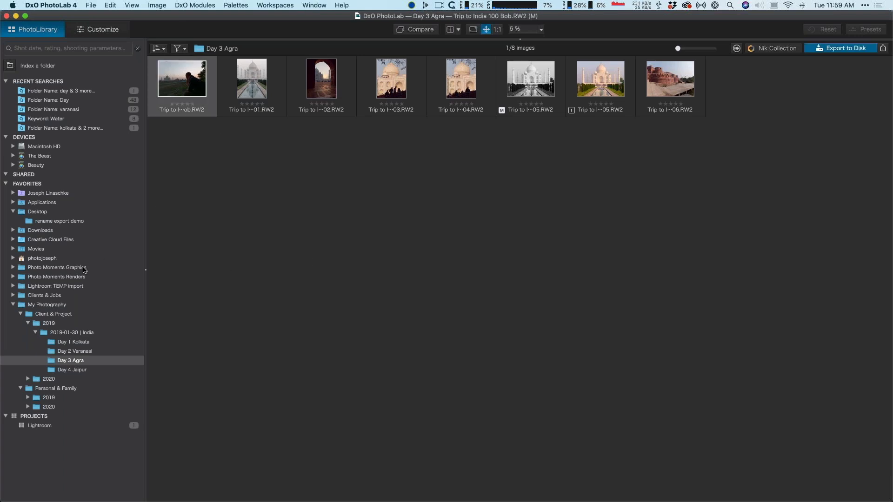
pyautogui.scroll(-10, 60, 297)
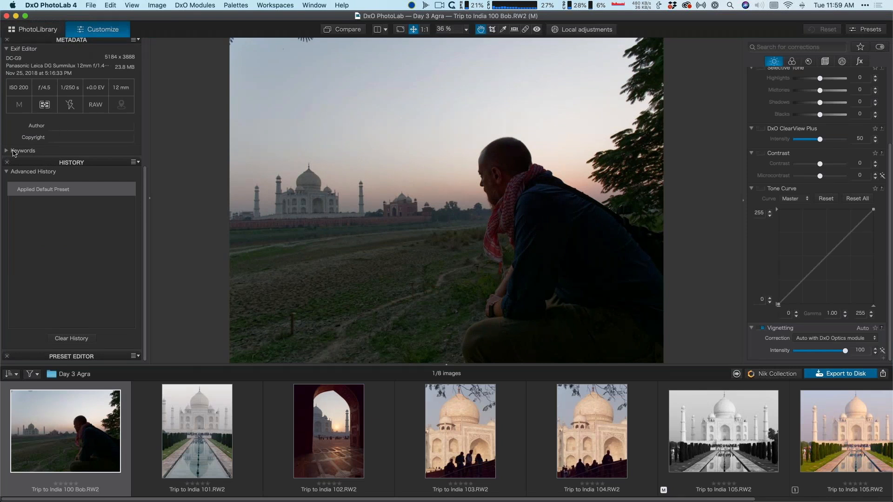
pyautogui.click(8, 152)
pyautogui.click(63, 162)
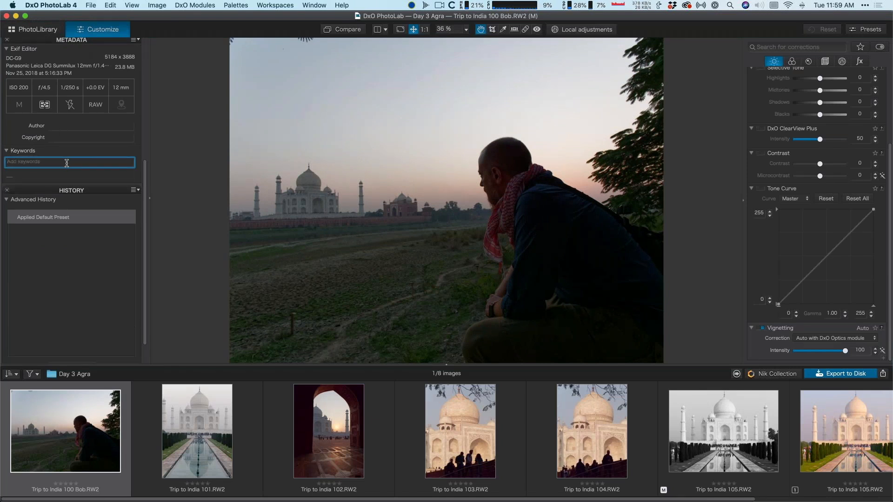
pyautogui.write('I')
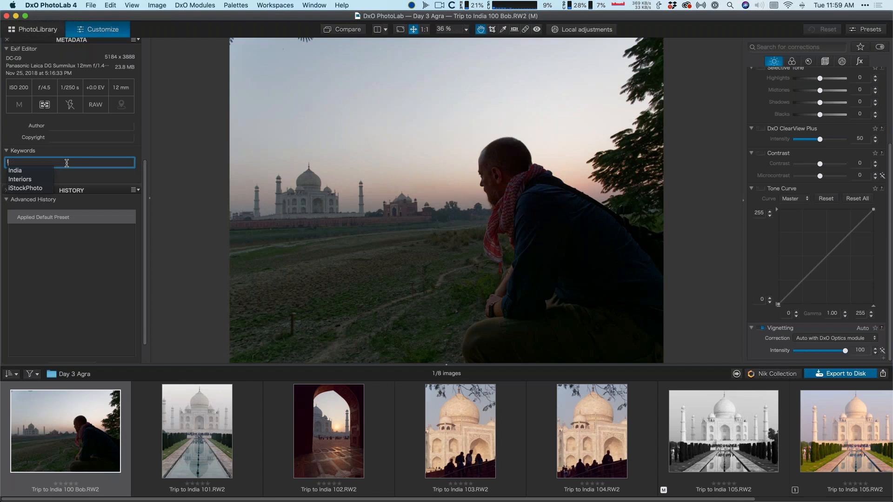